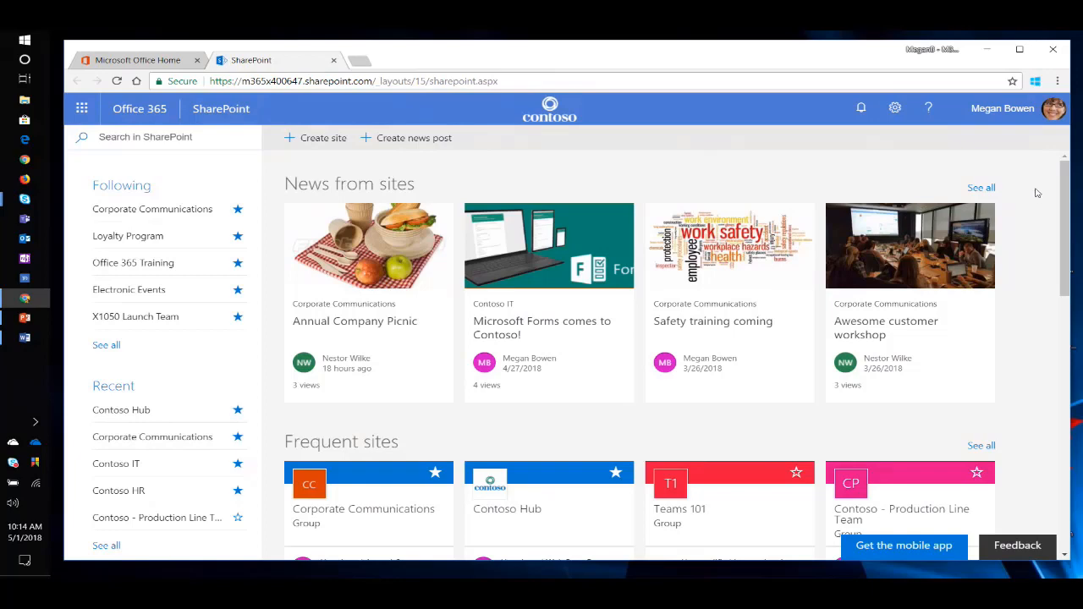
Look through the news, frequent sites and featured links on the SharePoint home page.
{"action": "scroll", "coordinate": [1024, 237], "scroll_direction": "down", "scroll_amount": 3}
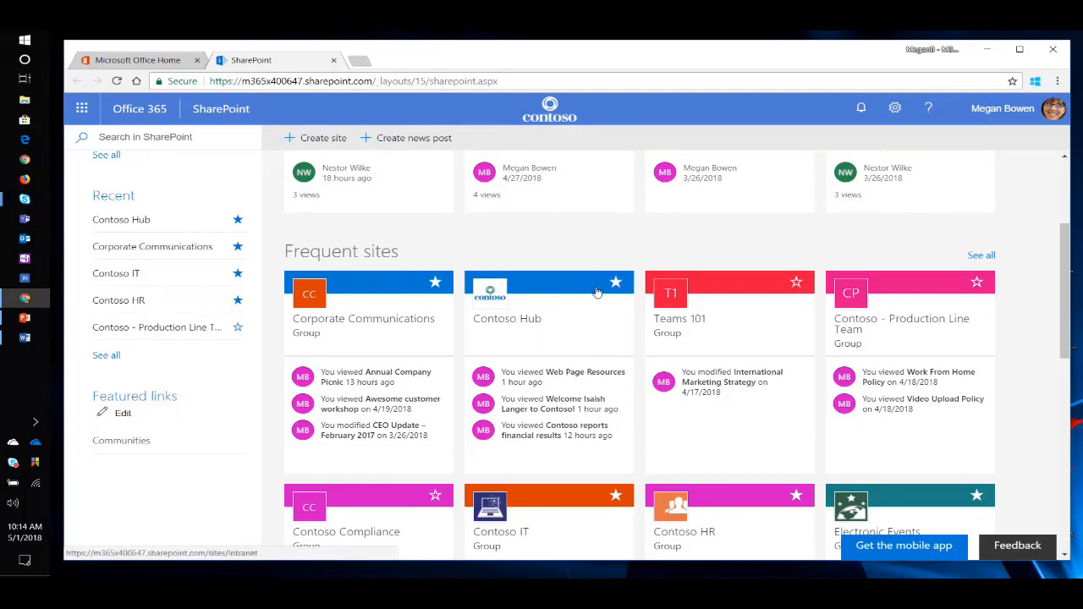
{"action": "scroll", "coordinate": [555, 273], "scroll_direction": "down", "scroll_amount": 2}
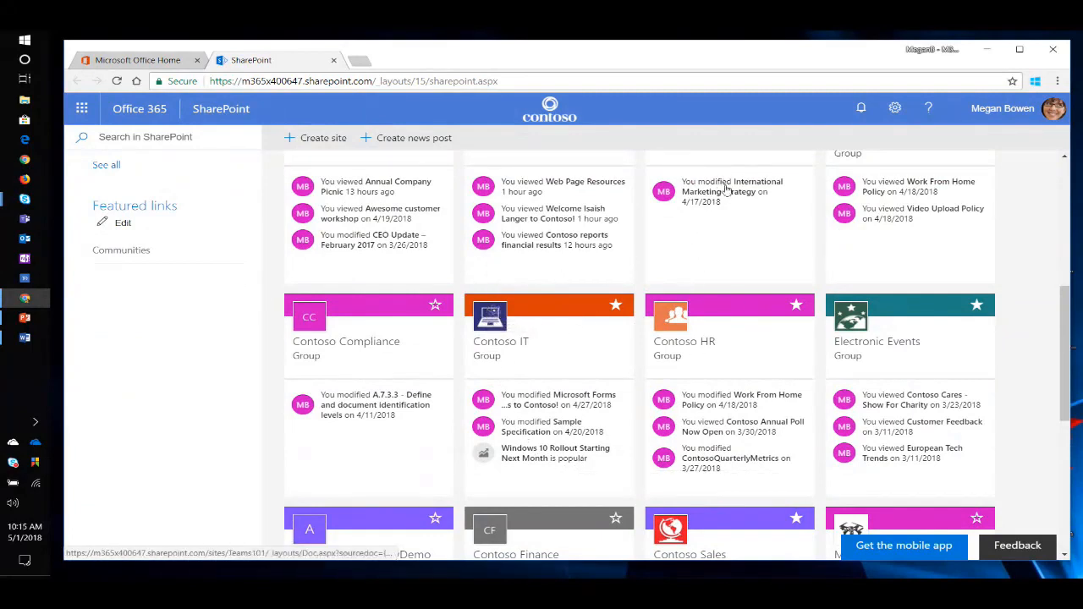
{"action": "scroll", "coordinate": [993, 388], "scroll_direction": "down", "scroll_amount": 2}
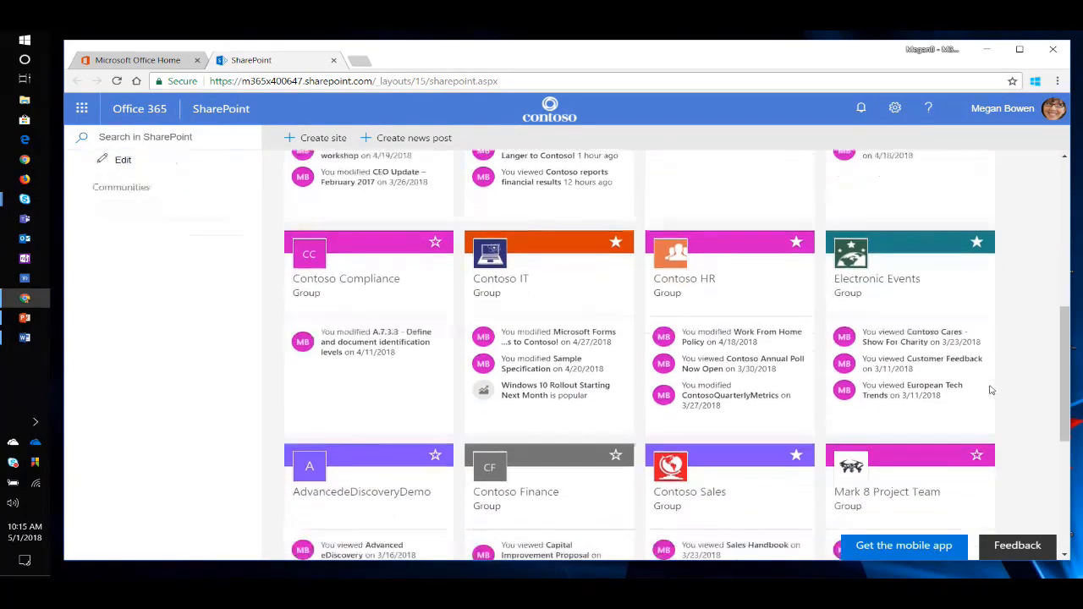
{"action": "scroll", "coordinate": [999, 389], "scroll_direction": "up", "scroll_amount": 3}
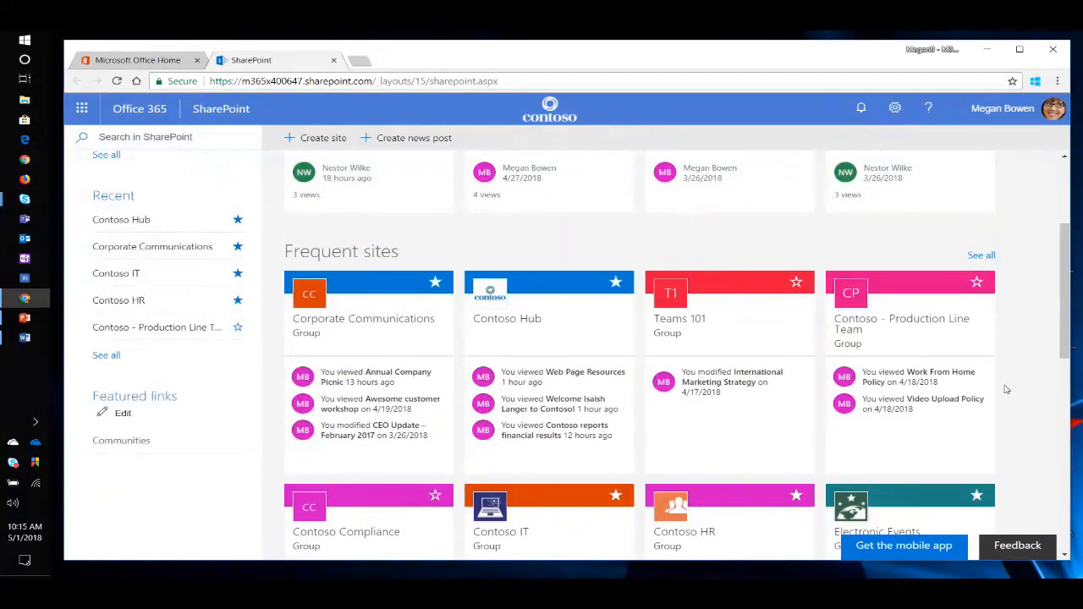
{"action": "scroll", "coordinate": [1006, 390], "scroll_direction": "up", "scroll_amount": 1}
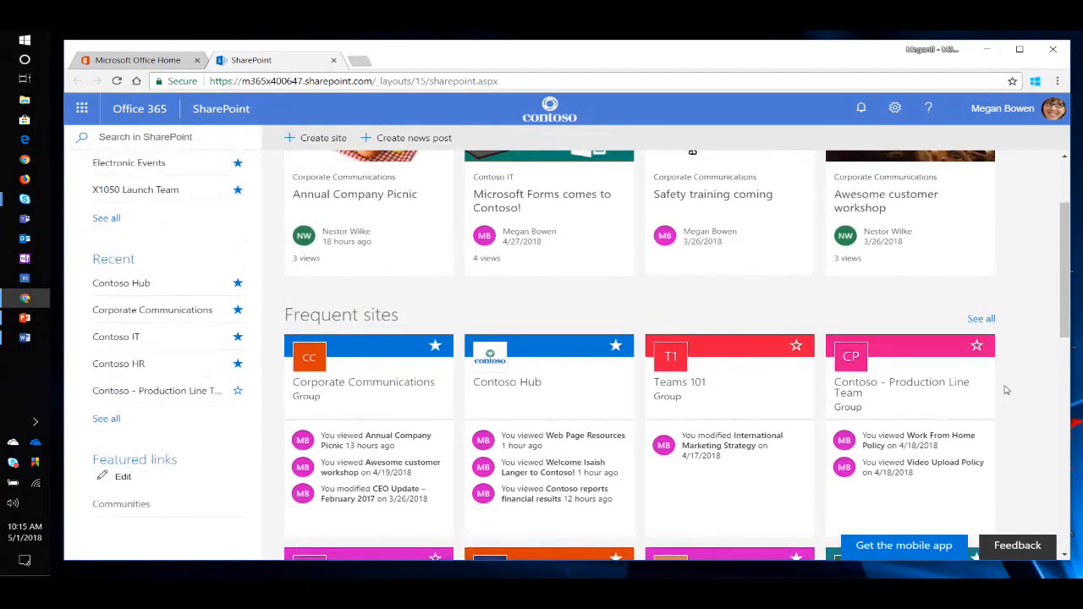
{"action": "scroll", "coordinate": [1010, 389], "scroll_direction": "up", "scroll_amount": 2}
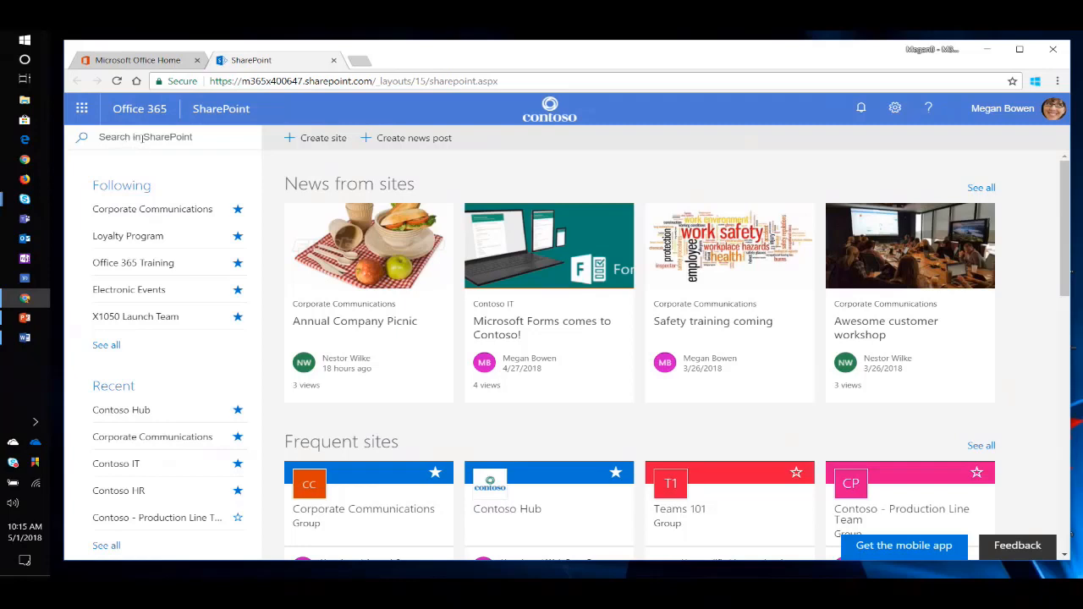
Search SharePoint for "survey" and clear the search.
{"action": "left_click", "coordinate": [142, 137]}
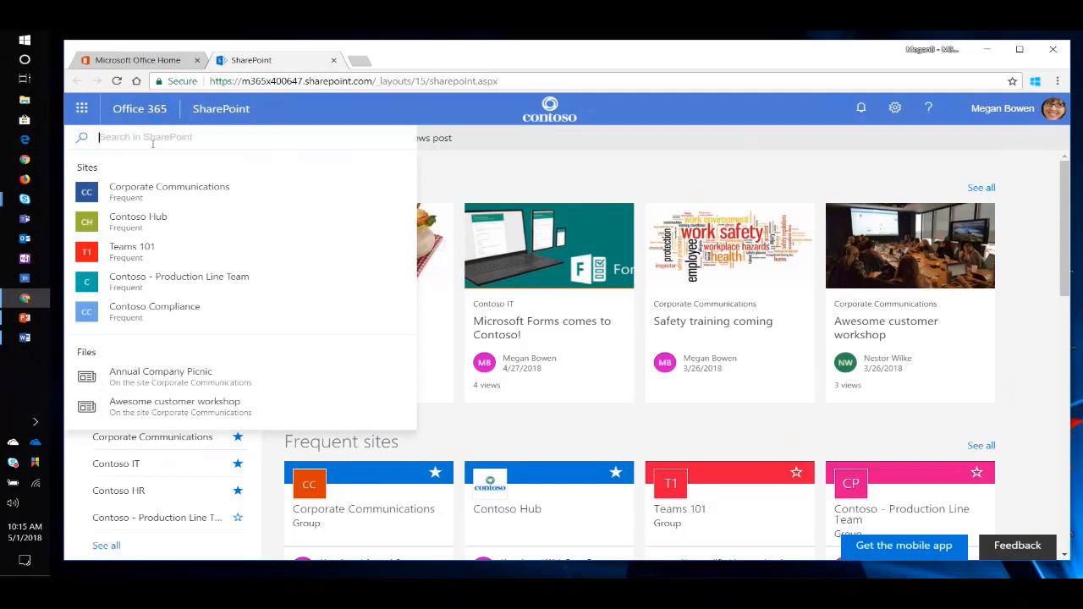
{"action": "type", "text": "survey"}
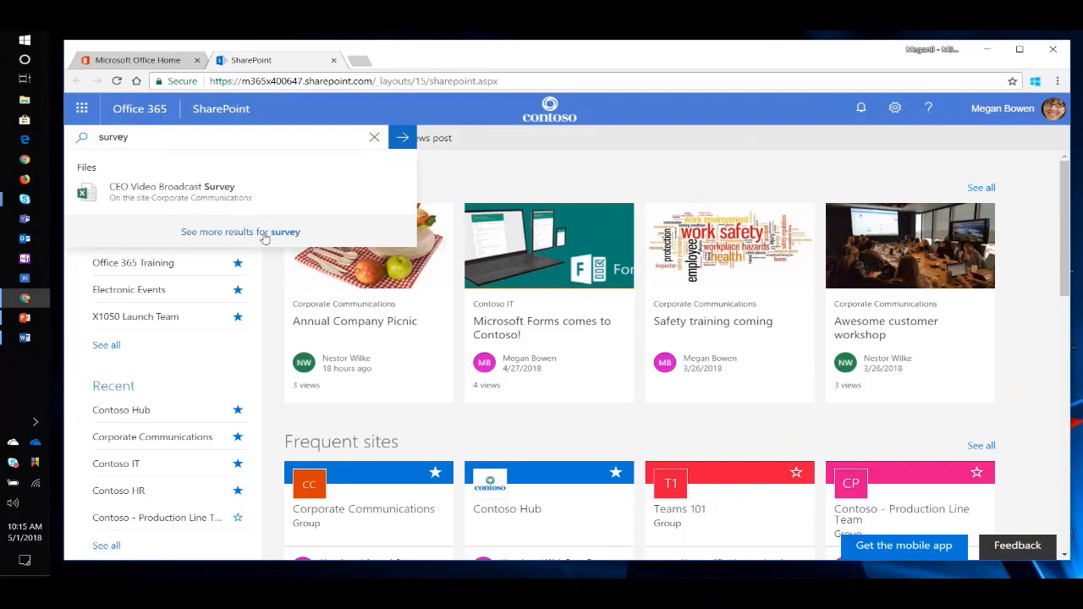
{"action": "left_click", "coordinate": [372, 137]}
{"action": "left_click", "coordinate": [440, 179]}
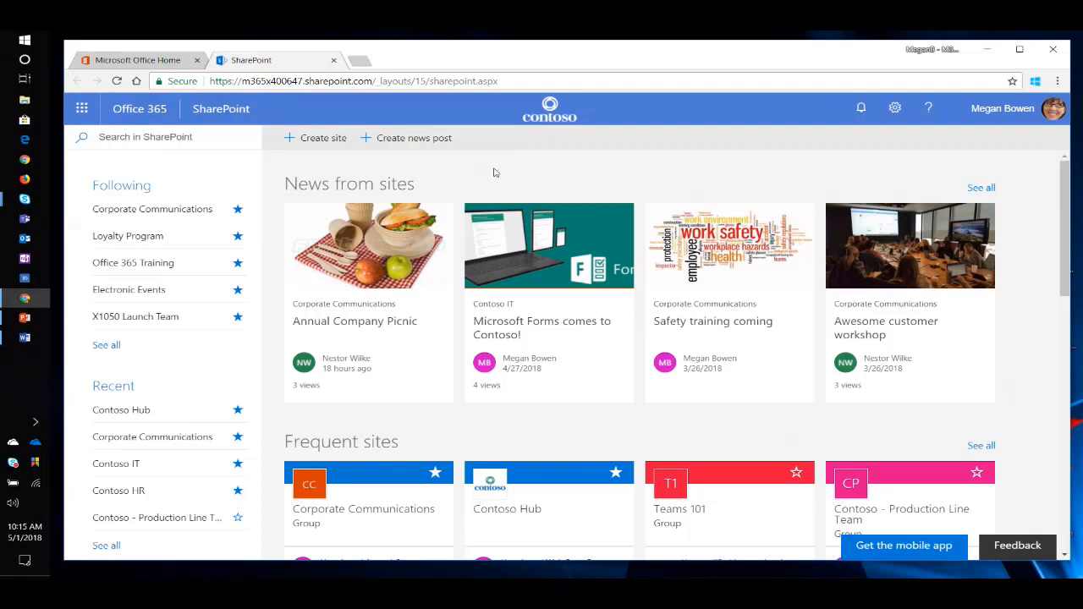
Start a new communication site named "give" with the description "Contoso giving site.".
{"action": "left_click", "coordinate": [321, 140]}
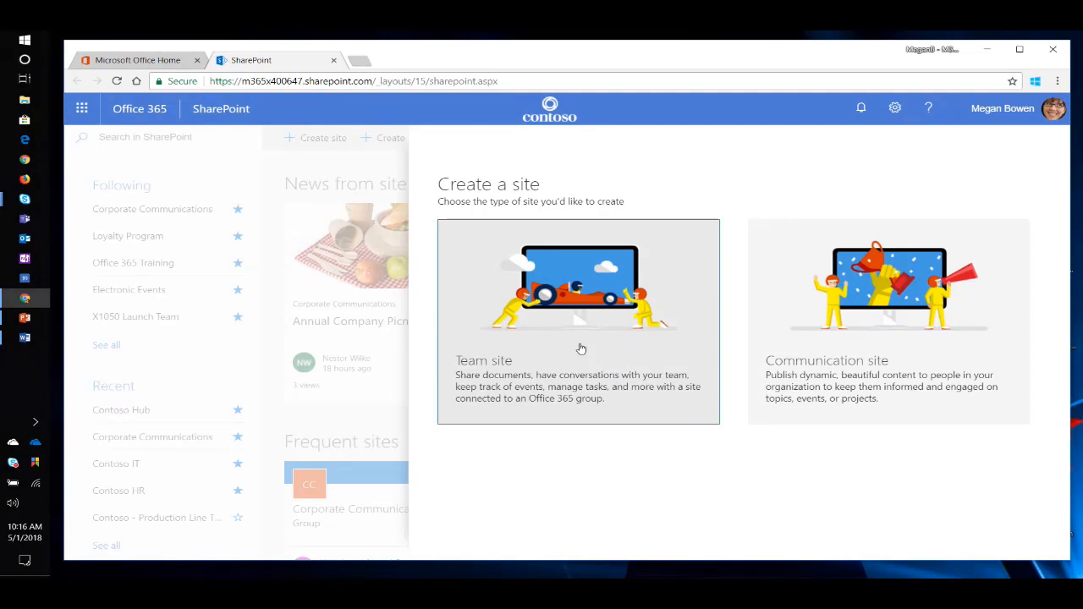
{"action": "left_click", "coordinate": [864, 314]}
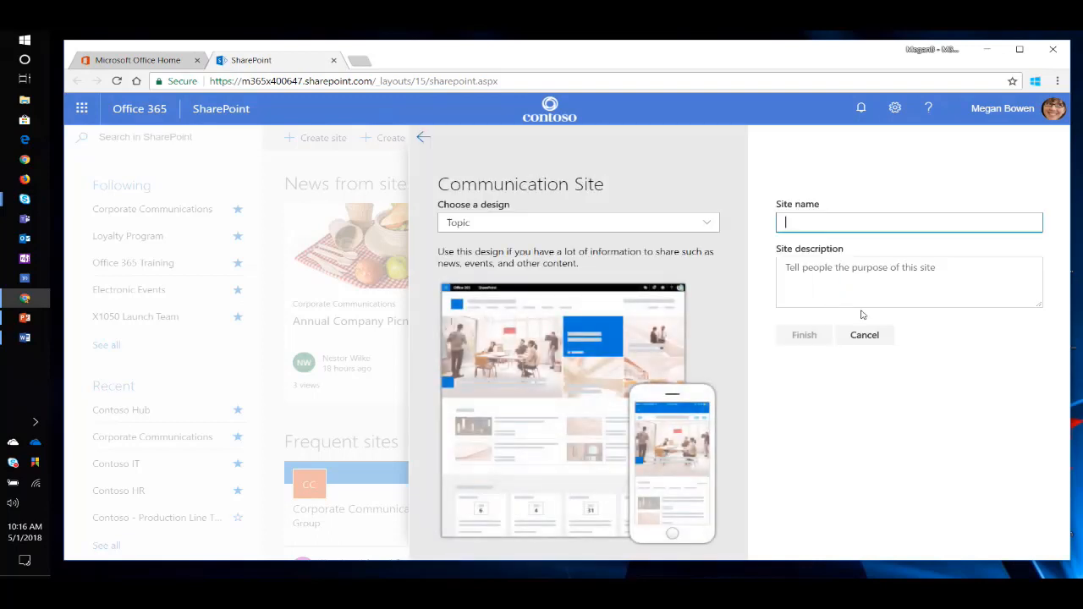
{"action": "type", "text": "give"}
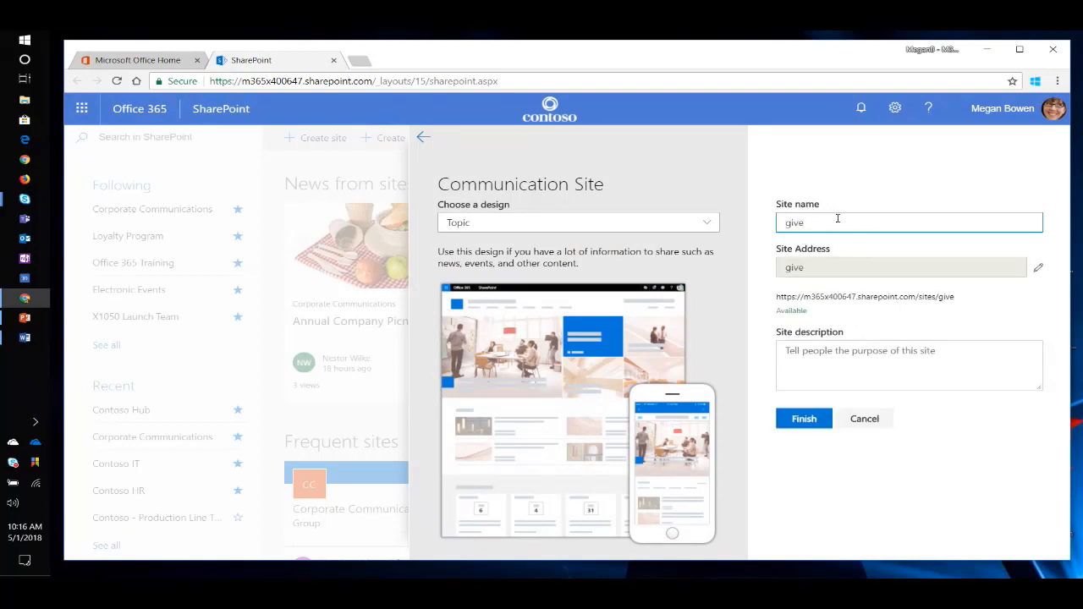
{"action": "left_click", "coordinate": [874, 350]}
{"action": "type", "text": "Cont"}
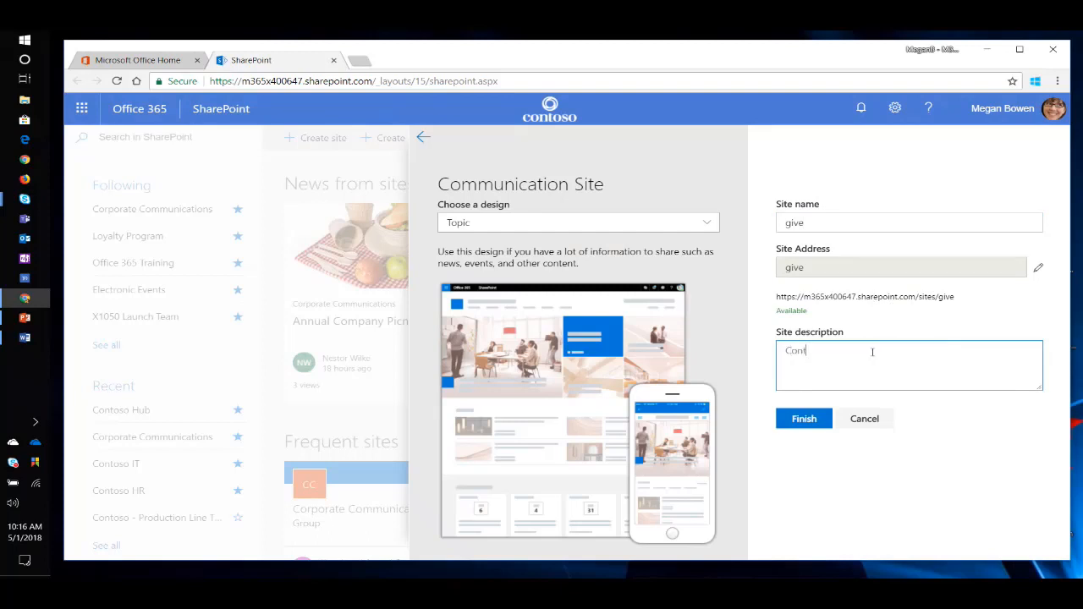
{"action": "type", "text": "oso giving site"}
Preview the Showcase and Blank designs for the communication site and return to the Topic design.
{"action": "left_click", "coordinate": [707, 224]}
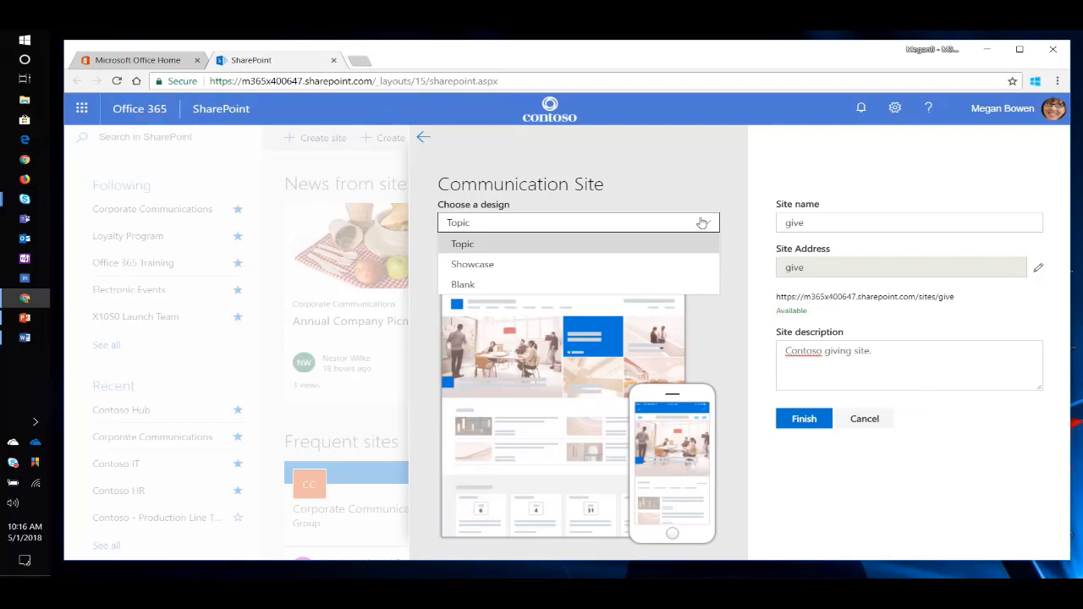
{"action": "left_click", "coordinate": [667, 203]}
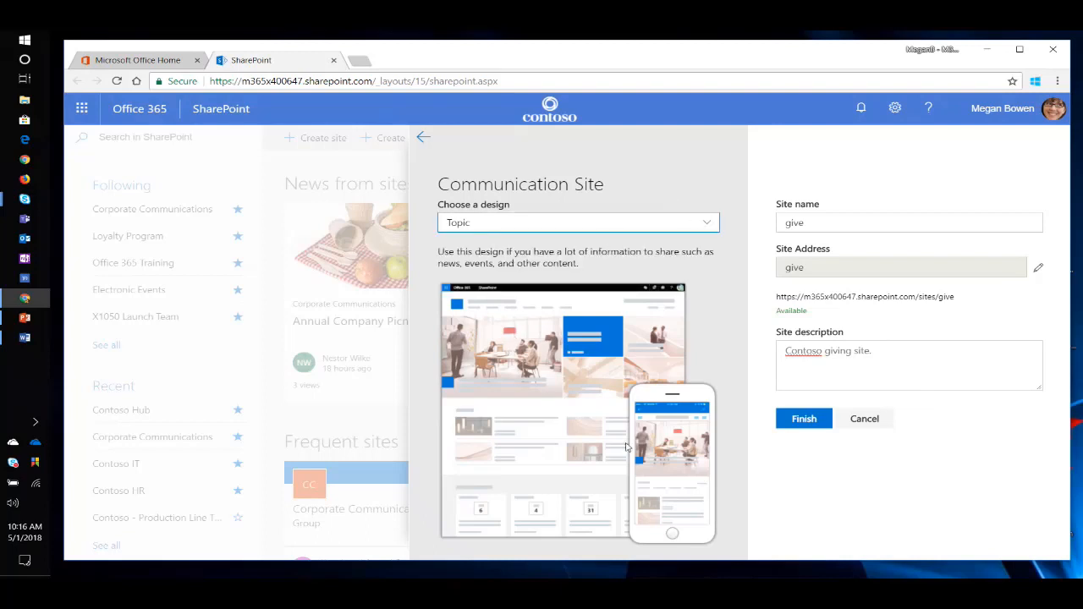
{"action": "left_click", "coordinate": [709, 225]}
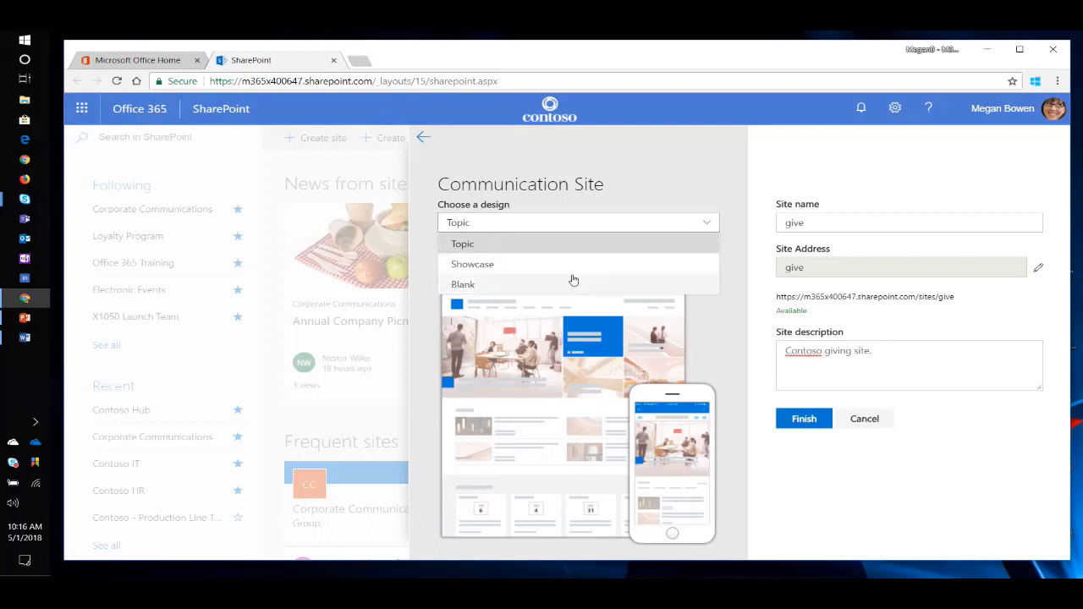
{"action": "left_click", "coordinate": [573, 267]}
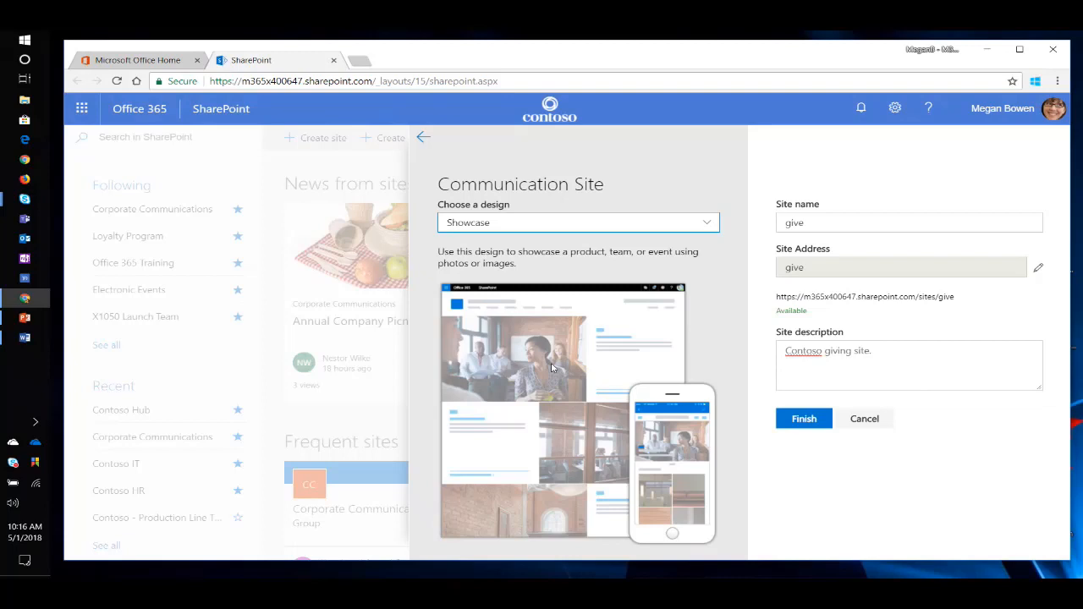
{"action": "left_click", "coordinate": [669, 225]}
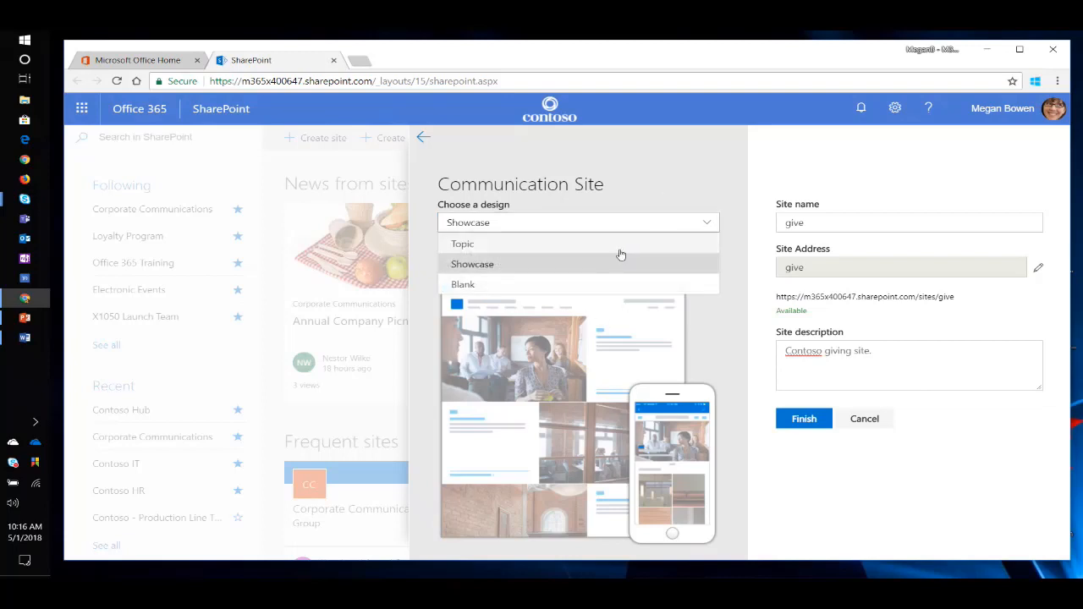
{"action": "left_click", "coordinate": [599, 286]}
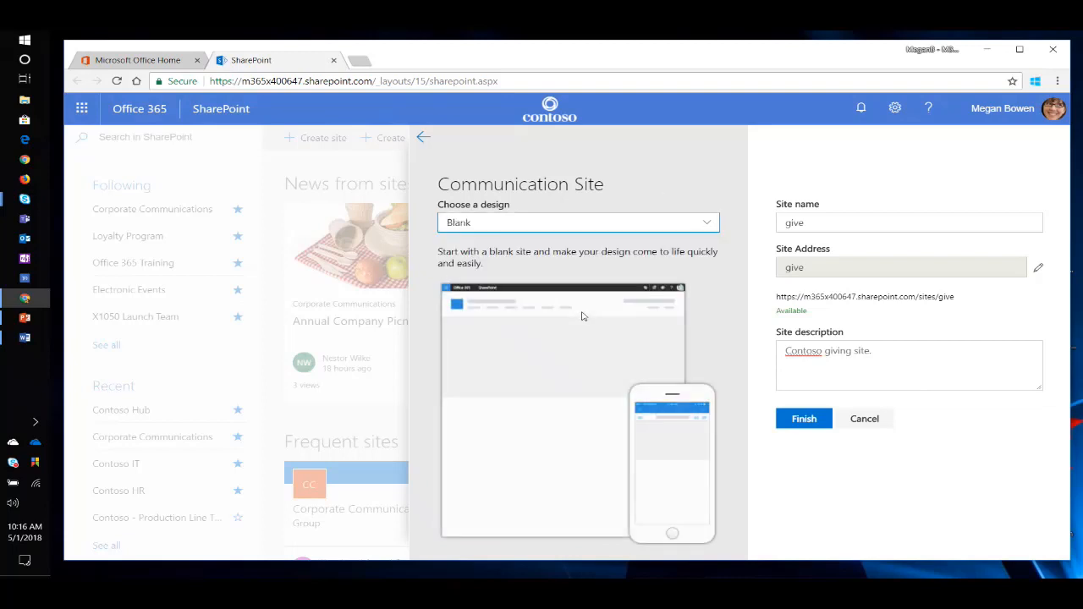
{"action": "left_click", "coordinate": [649, 225]}
{"action": "left_click", "coordinate": [641, 242]}
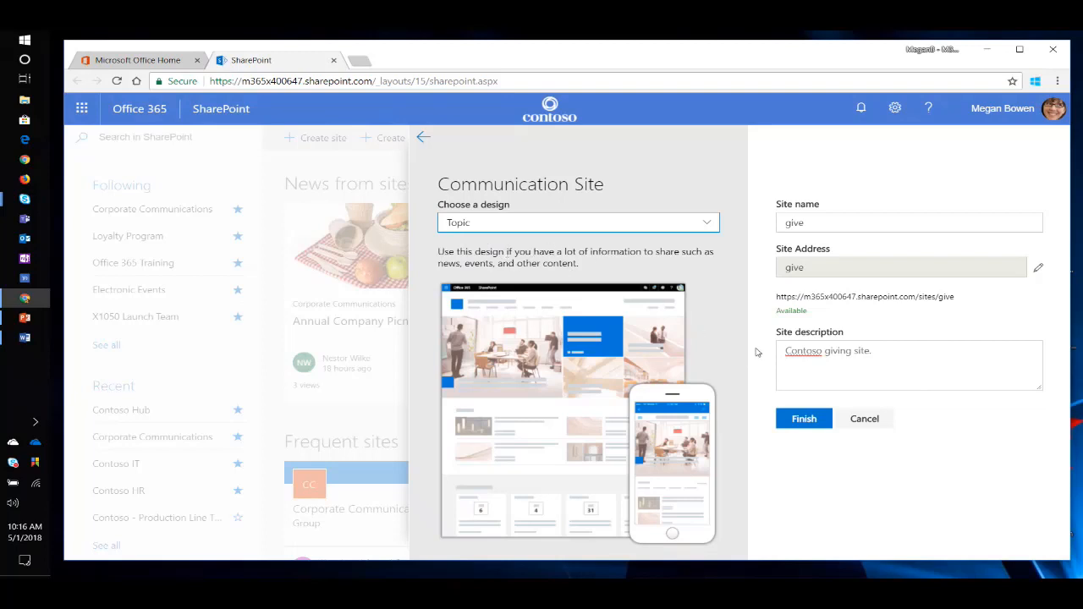
Finish creating the communication site and look over the sections of its home page.
{"action": "left_click", "coordinate": [808, 421]}
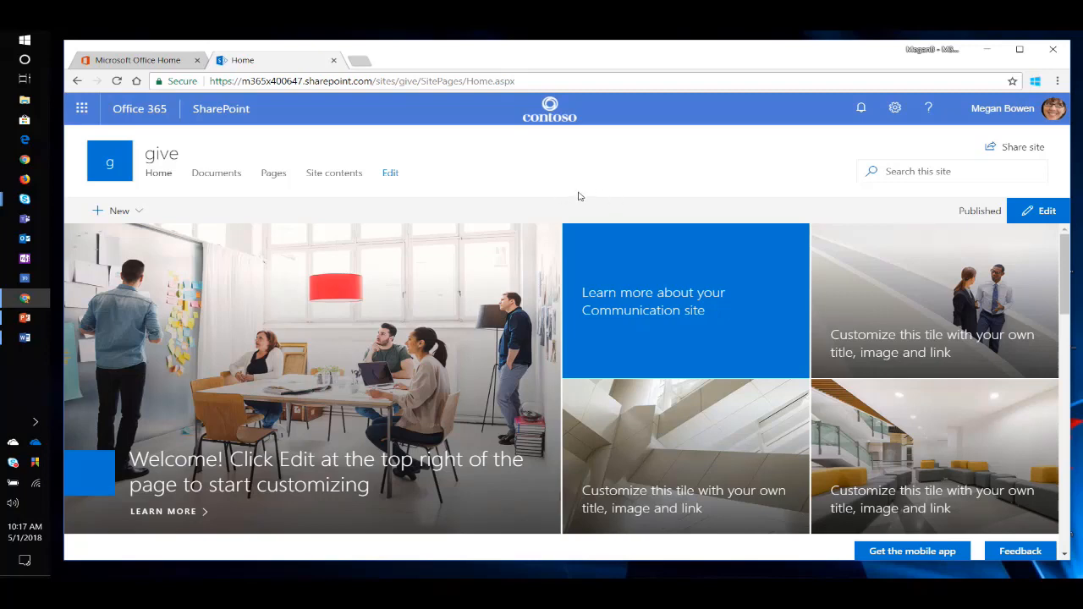
{"action": "scroll", "coordinate": [575, 237], "scroll_direction": "down", "scroll_amount": 3}
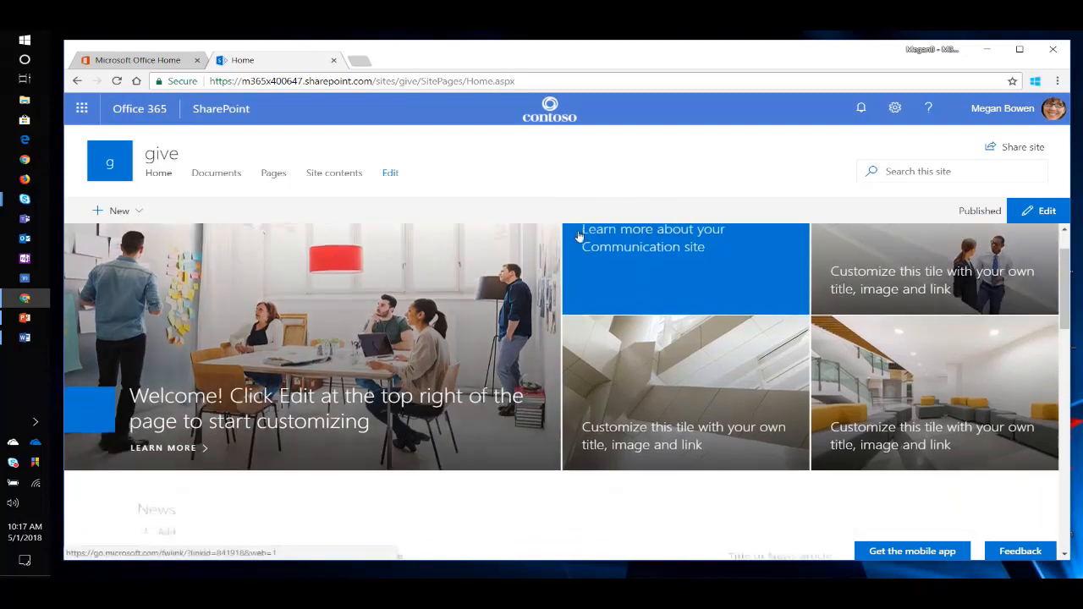
{"action": "scroll", "coordinate": [573, 339], "scroll_direction": "down", "scroll_amount": 8}
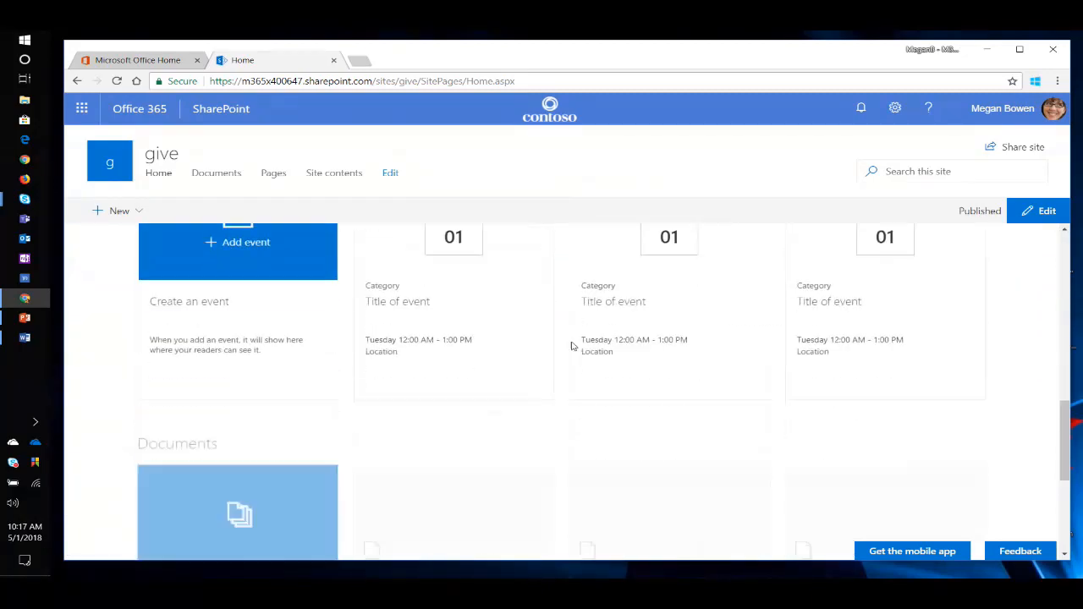
{"action": "scroll", "coordinate": [562, 359], "scroll_direction": "up", "scroll_amount": 10}
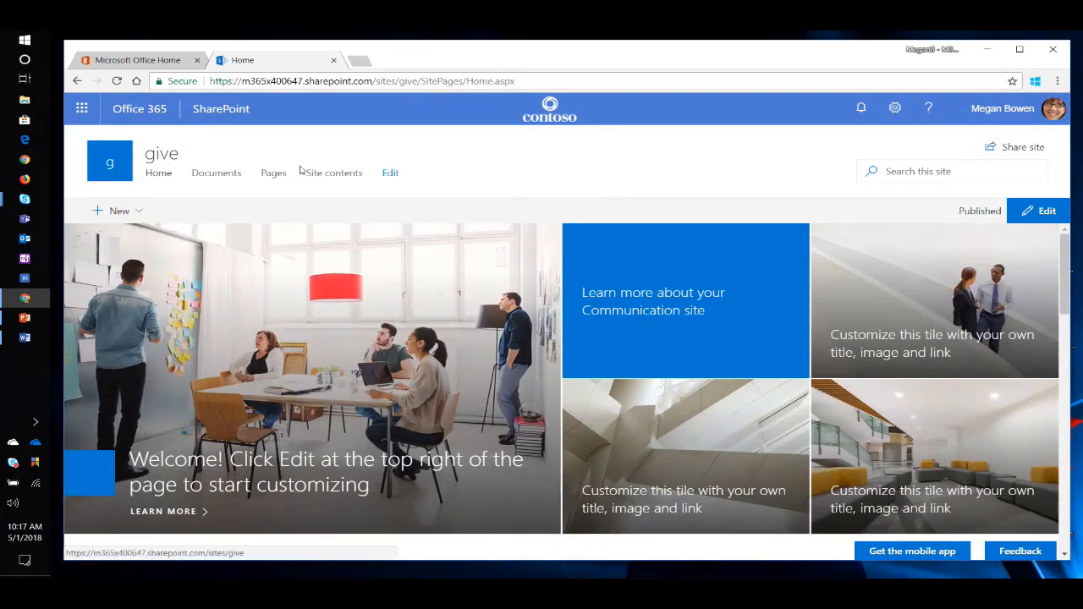
Change the site logo to Giving.png in the site information and save it.
{"action": "left_click", "coordinate": [896, 109]}
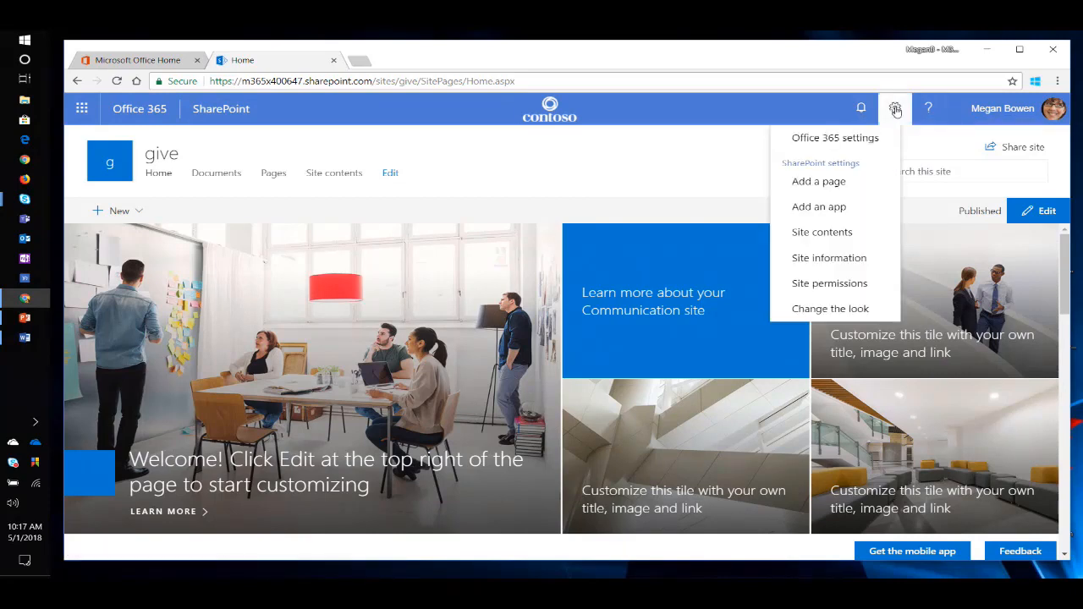
{"action": "left_click", "coordinate": [851, 264]}
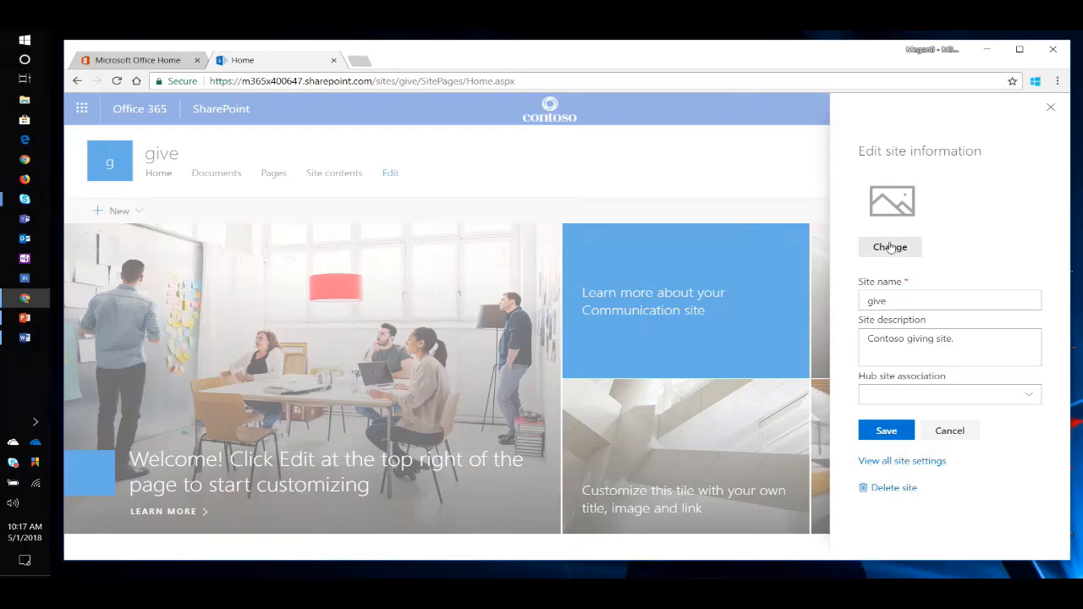
{"action": "left_click", "coordinate": [889, 246]}
{"action": "left_click", "coordinate": [410, 146]}
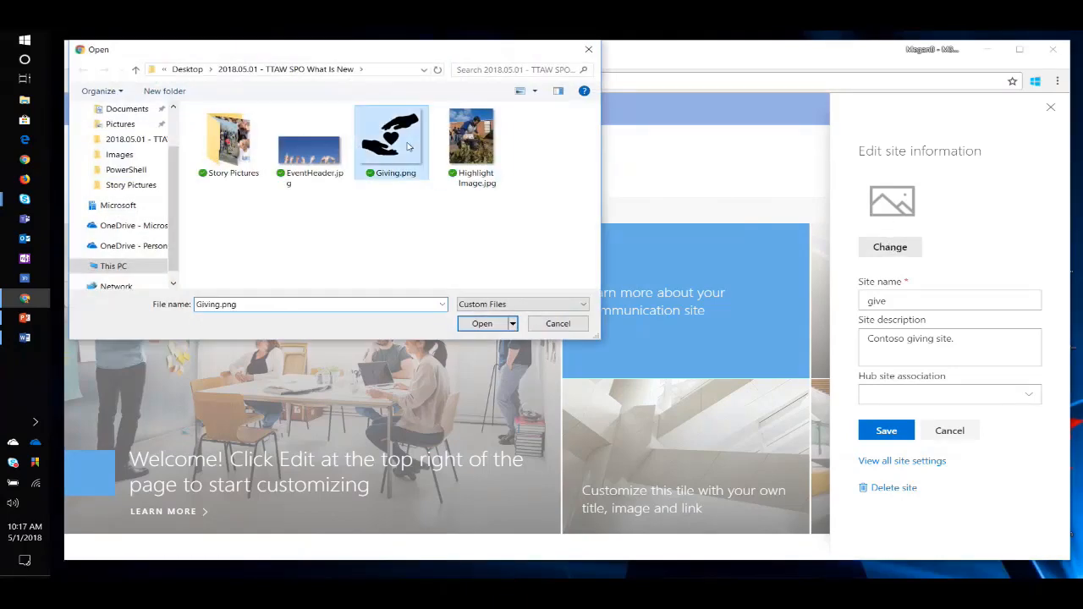
{"action": "left_click", "coordinate": [481, 323]}
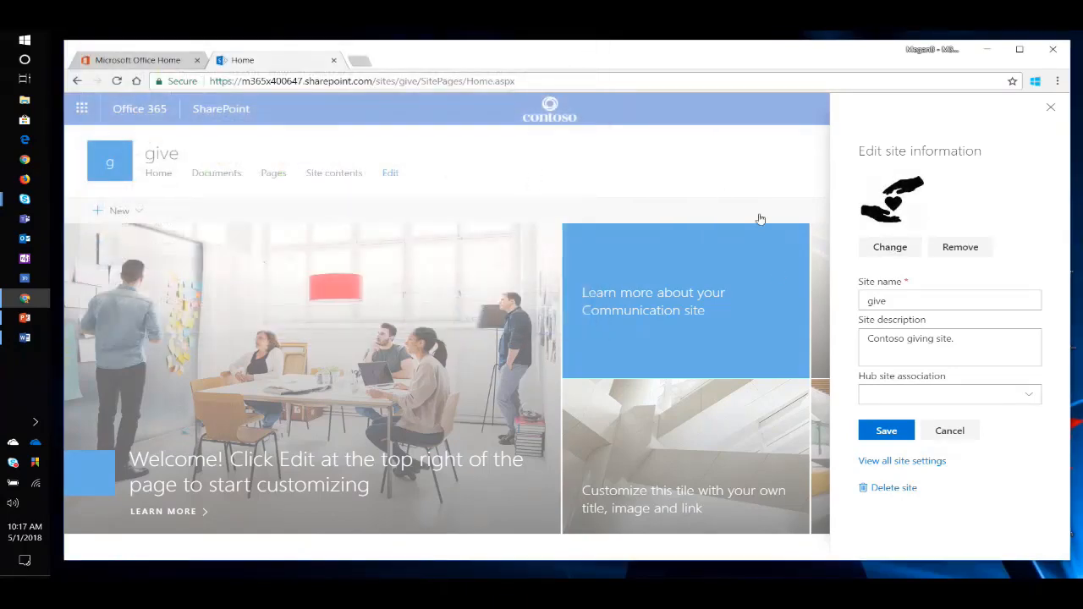
{"action": "left_click", "coordinate": [877, 430]}
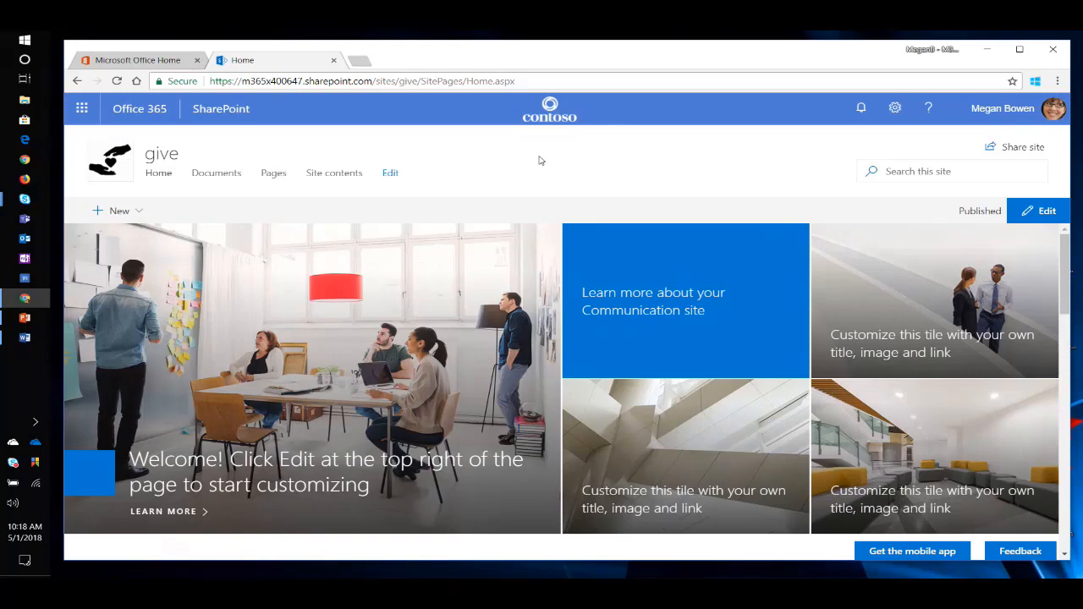
Put the home page in edit mode and set the Hero web part's layout to three tiles.
{"action": "scroll", "coordinate": [615, 239], "scroll_direction": "down", "scroll_amount": 2}
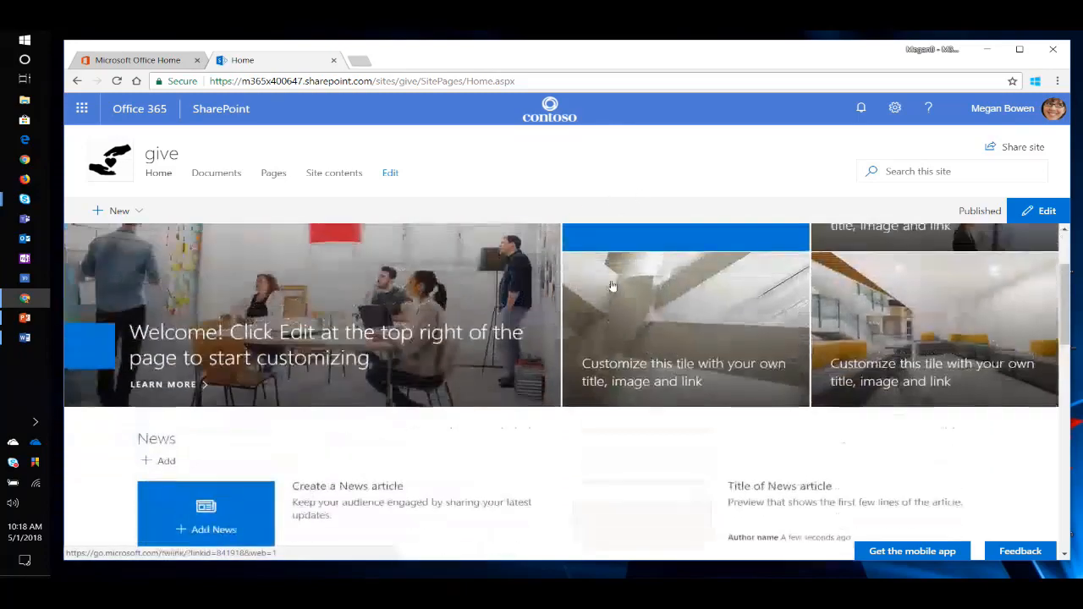
{"action": "scroll", "coordinate": [613, 286], "scroll_direction": "up", "scroll_amount": 2}
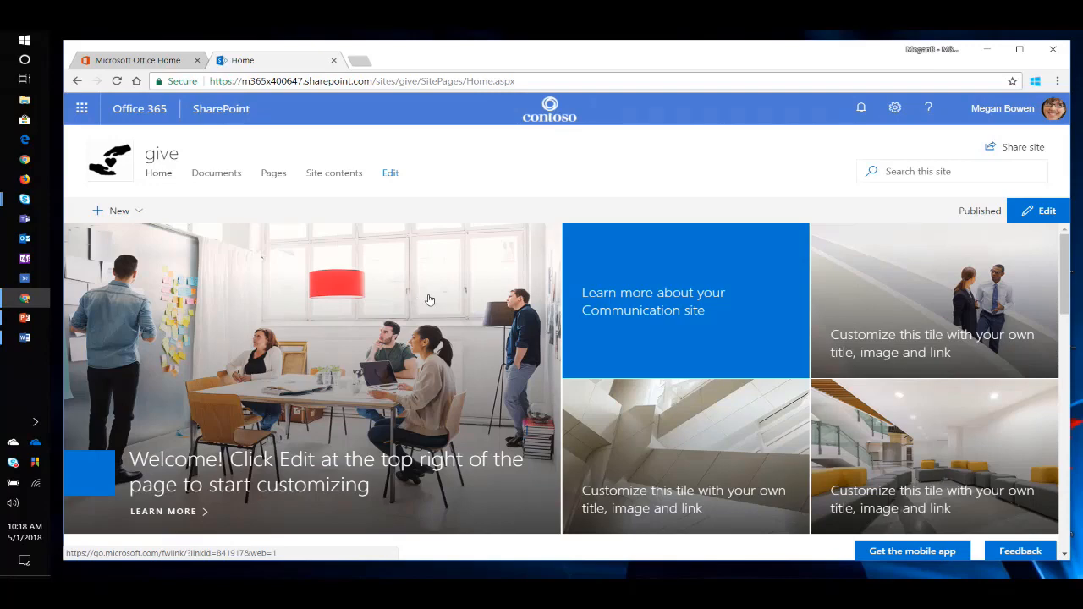
{"action": "left_click", "coordinate": [1048, 212]}
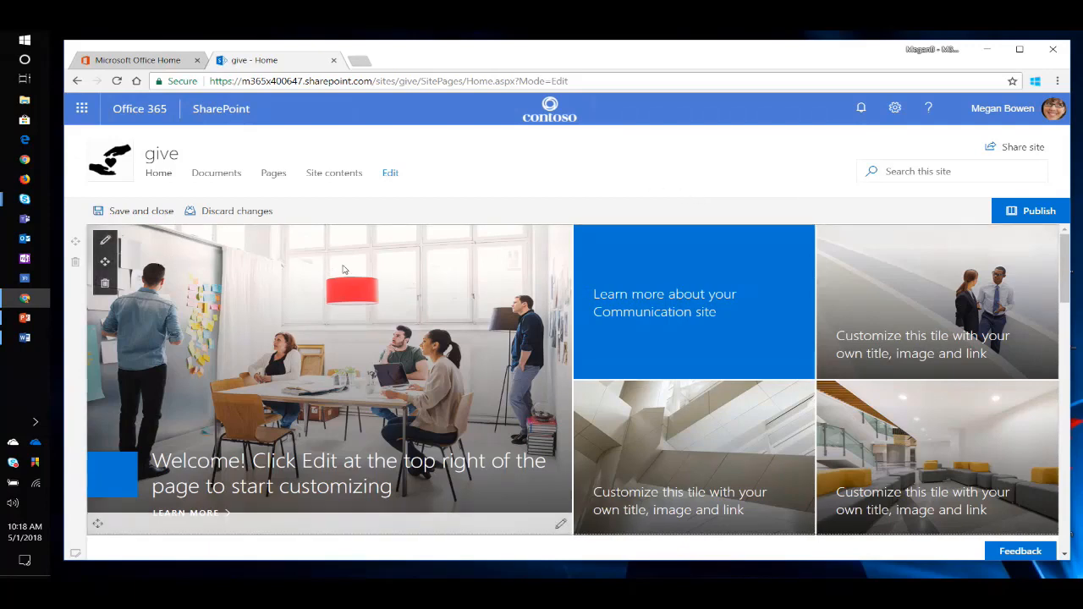
{"action": "left_click", "coordinate": [105, 243]}
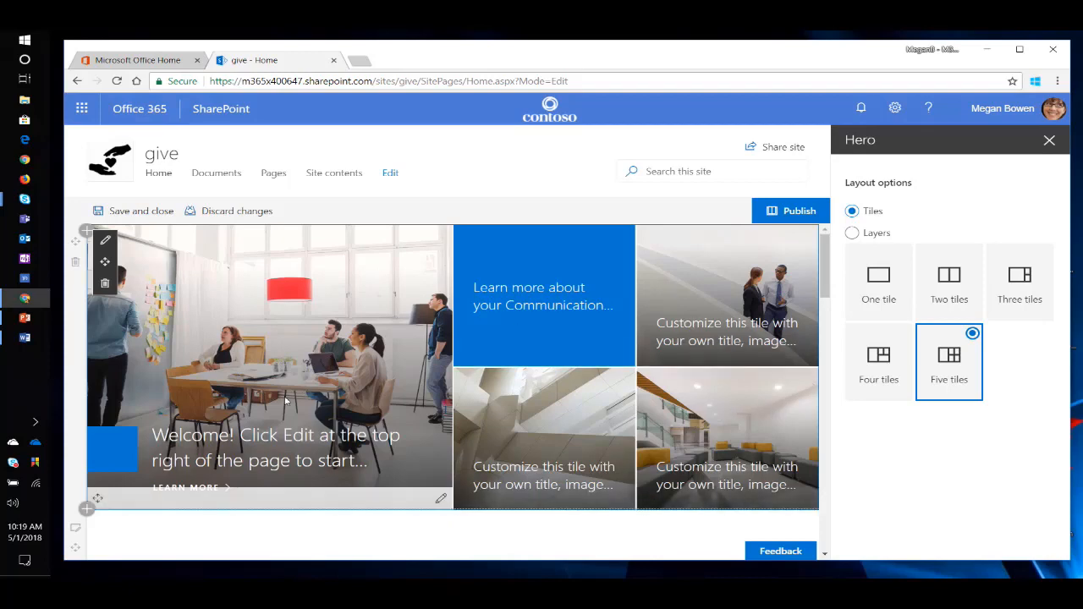
{"action": "left_click", "coordinate": [1026, 288]}
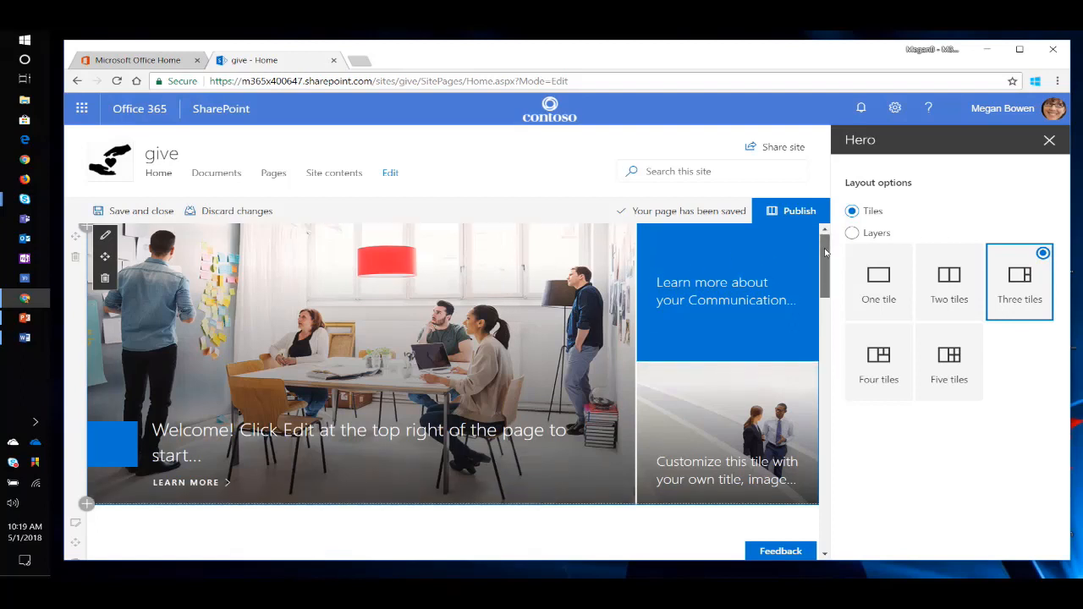
Save and close the home page edits with the three-tile Hero layout and publish the page.
{"action": "mouse_move", "coordinate": [824, 251]}
{"action": "left_mouse_down"}
{"action": "mouse_move", "coordinate": [828, 385]}
{"action": "mouse_move", "coordinate": [825, 254]}
{"action": "left_mouse_up"}
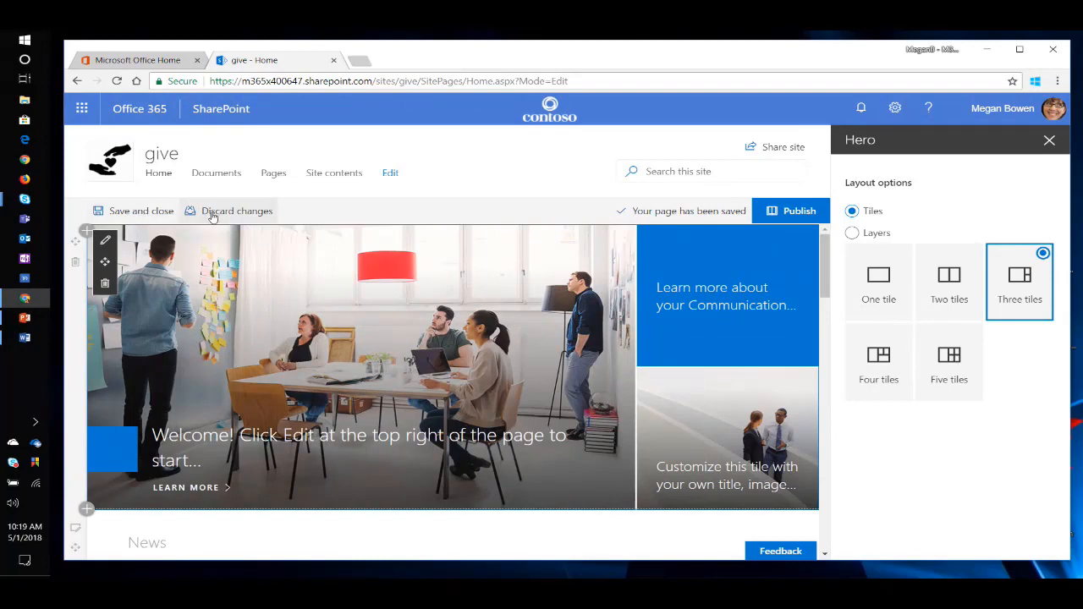
{"action": "left_click", "coordinate": [136, 211]}
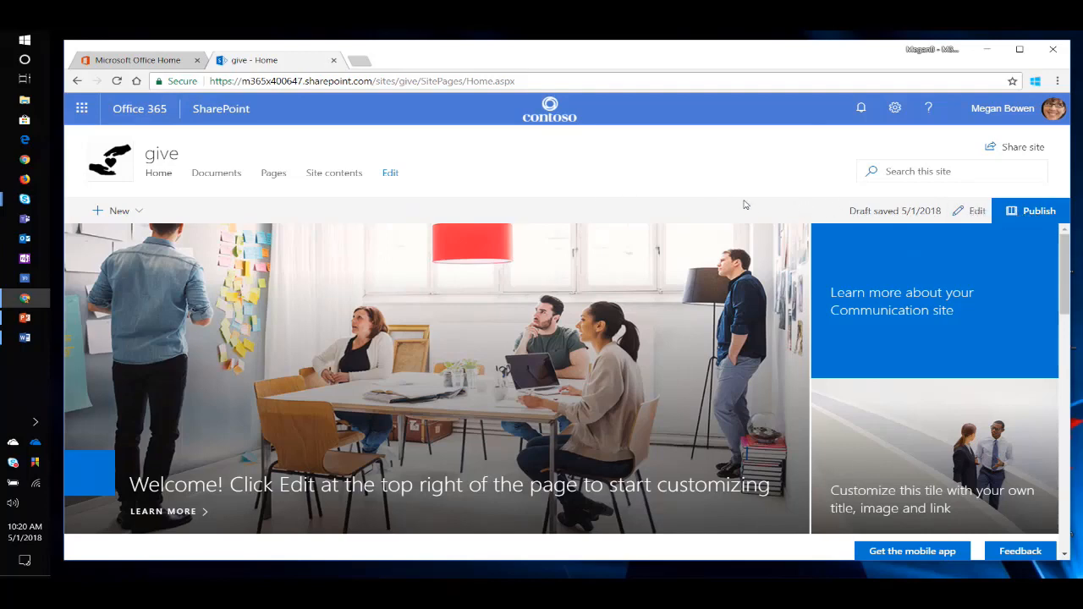
{"action": "left_click", "coordinate": [1033, 211]}
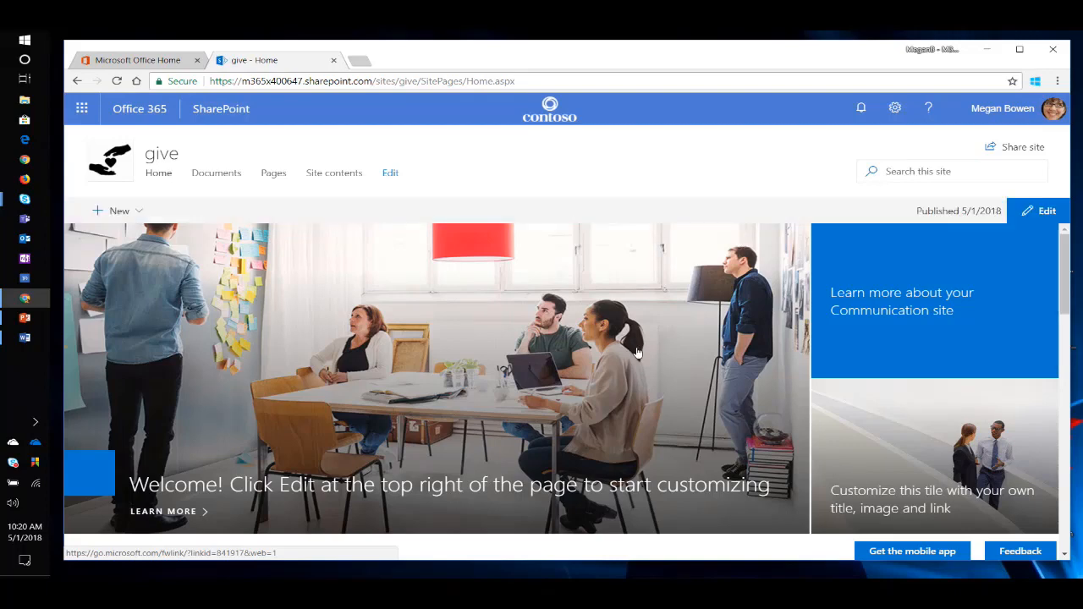
Start a new news article from the News section of the home page.
{"action": "scroll", "coordinate": [648, 347], "scroll_direction": "down", "scroll_amount": 2}
{"action": "scroll", "coordinate": [653, 349], "scroll_direction": "down", "scroll_amount": 1}
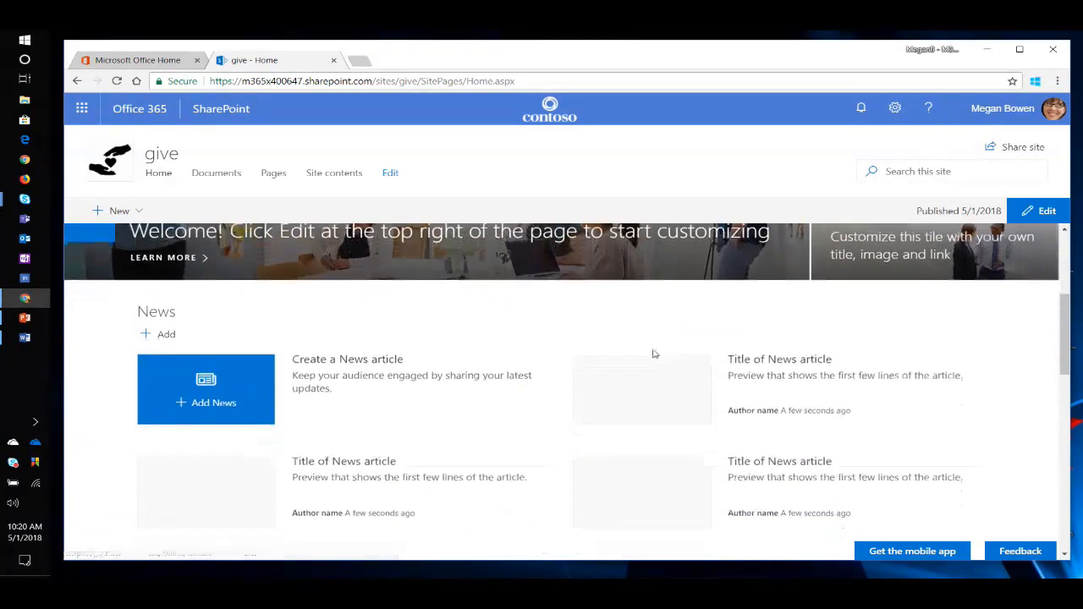
{"action": "scroll", "coordinate": [1003, 334], "scroll_direction": "down", "scroll_amount": 1}
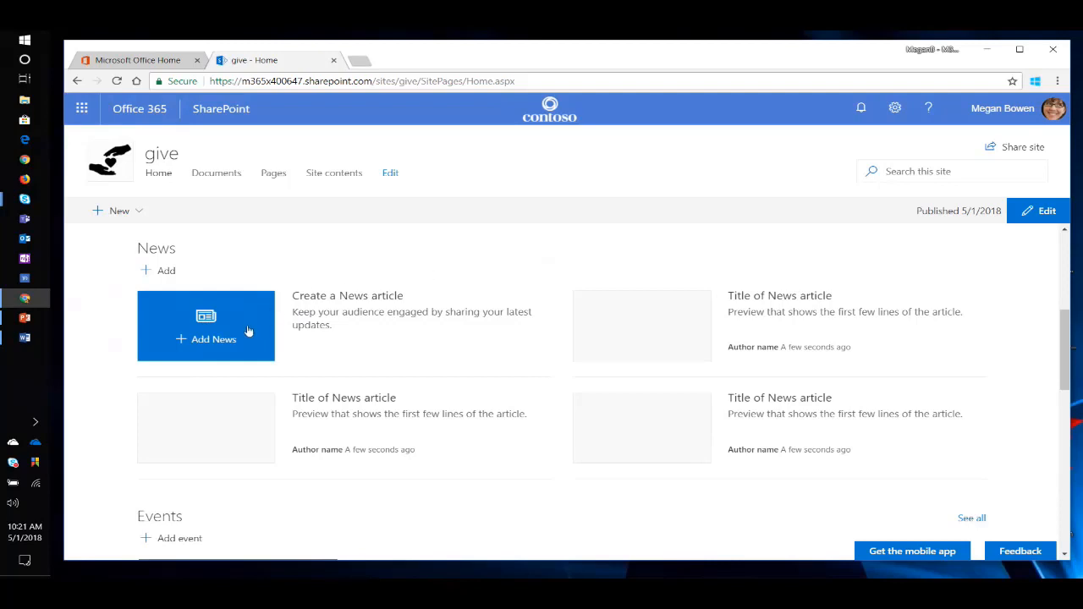
{"action": "left_click", "coordinate": [217, 325]}
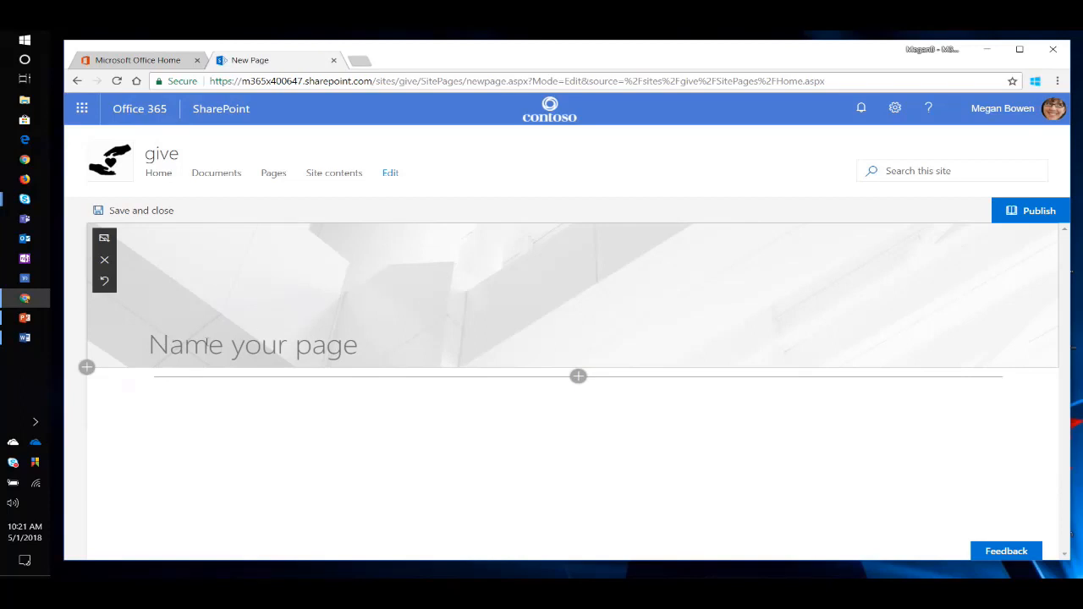
Name the news page "Contoso In the Community".
{"action": "left_click", "coordinate": [190, 347]}
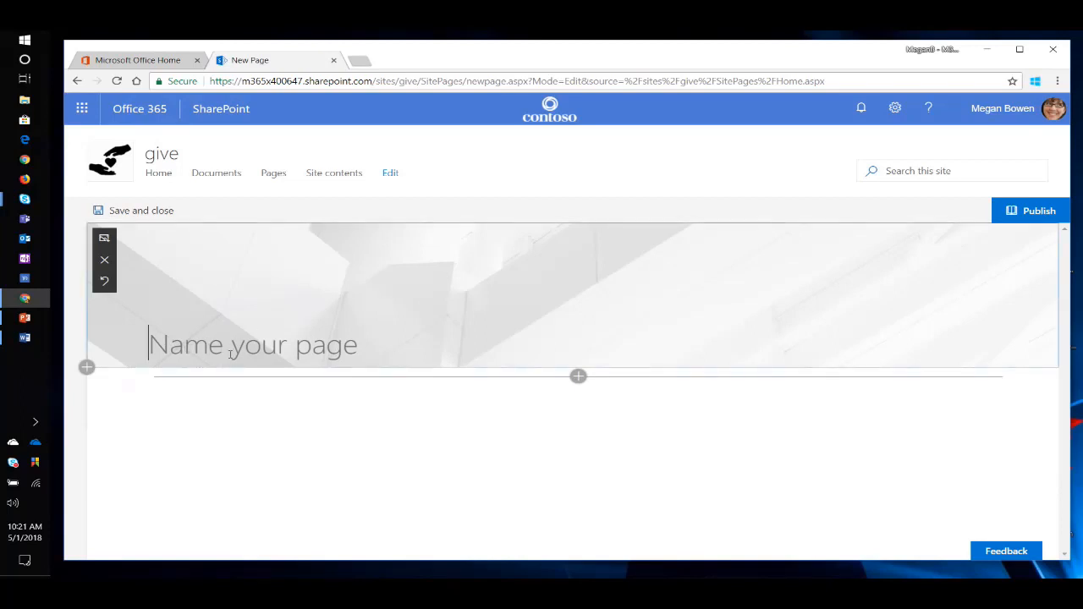
{"action": "type", "text": "Contoso In"}
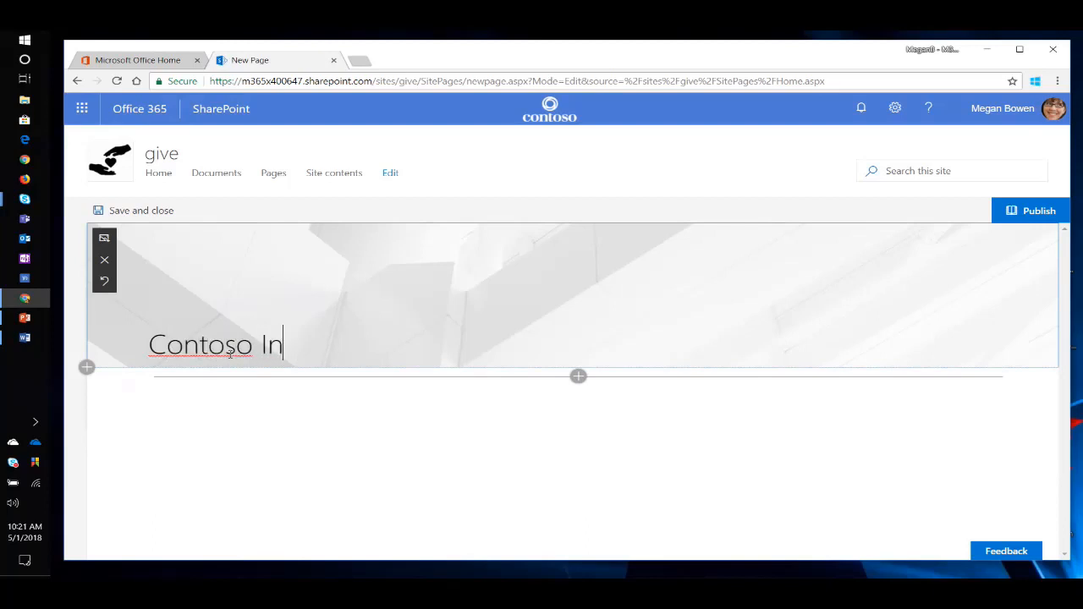
{"action": "type", "text": " the Ro"}
{"action": "key", "text": "BackSpace"}
{"action": "key", "text": "BackSpace"}
{"action": "type", "text": "Co"}
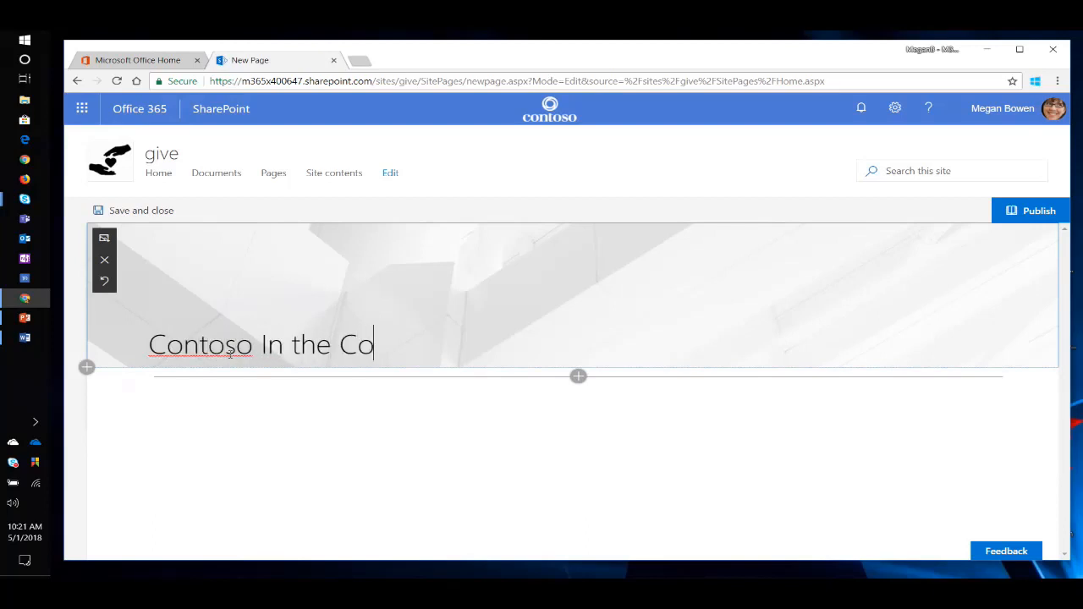
{"action": "type", "text": "mmunity"}
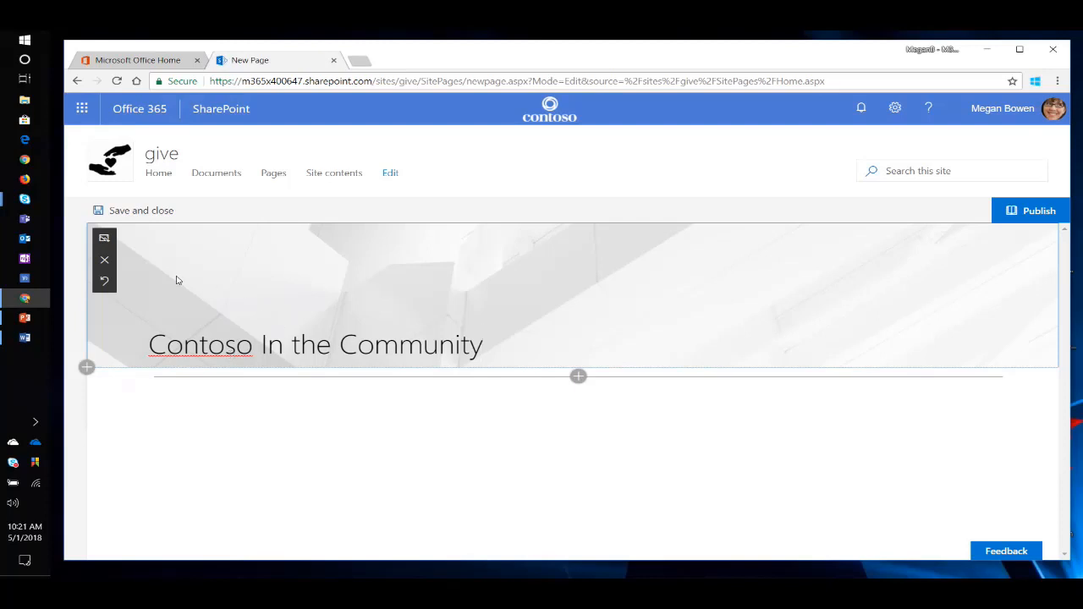
Run a web image search for "volunteering" to replace the news page's title banner image.
{"action": "left_click", "coordinate": [105, 240]}
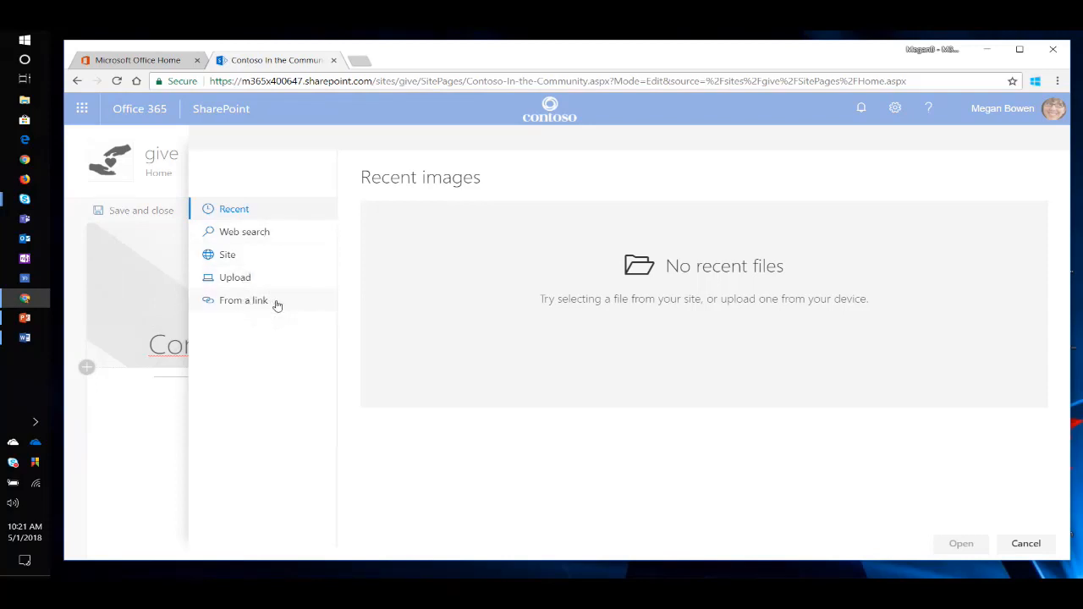
{"action": "left_click", "coordinate": [250, 239]}
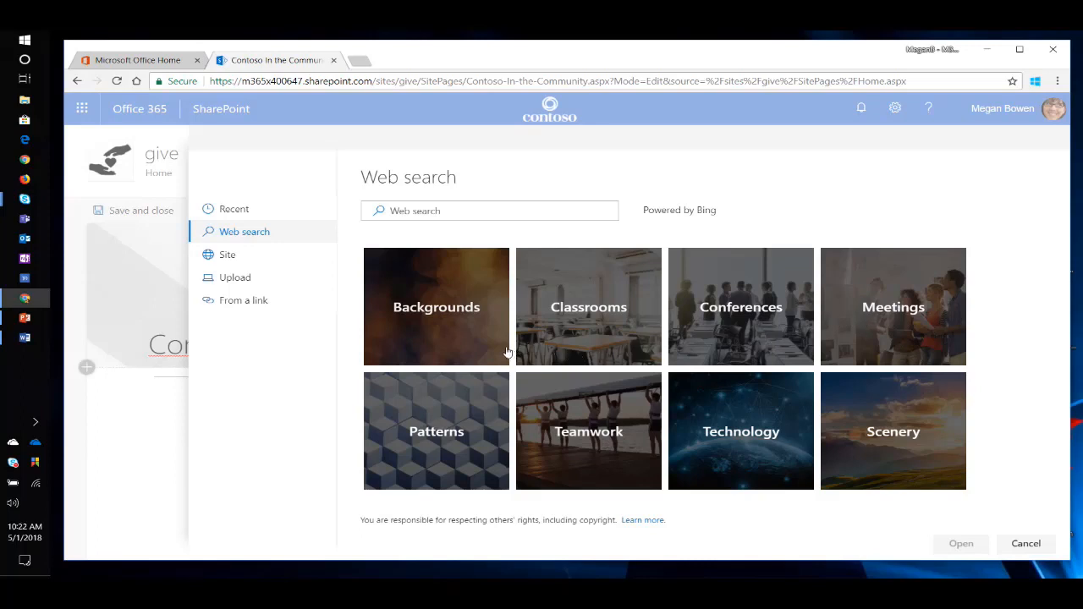
{"action": "left_click", "coordinate": [454, 210]}
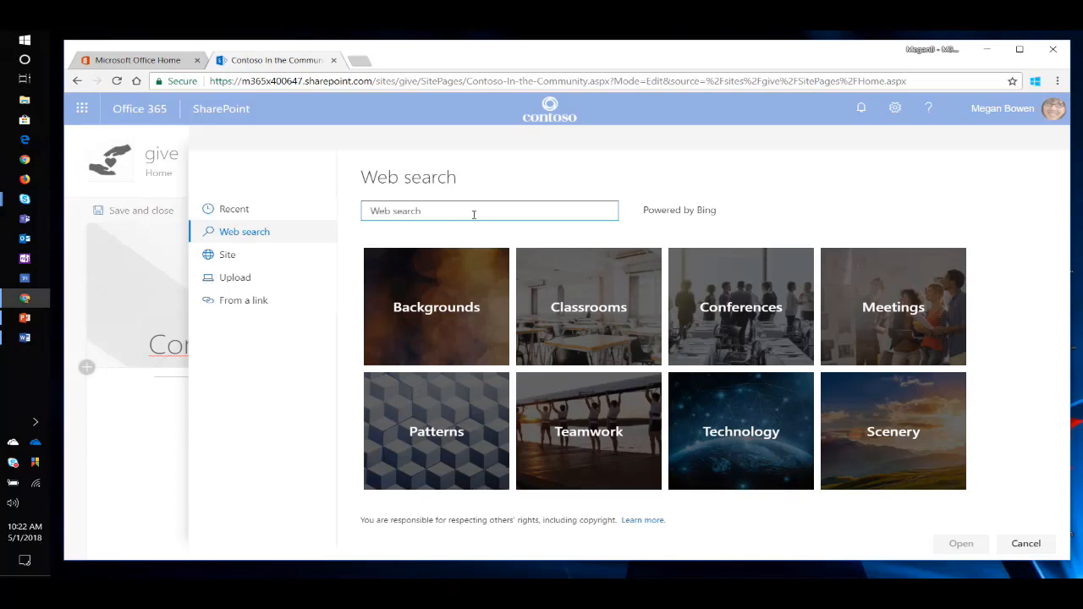
{"action": "type", "text": "voluntere"}
{"action": "type", "text": "ing"}
{"action": "key", "text": "Return"}
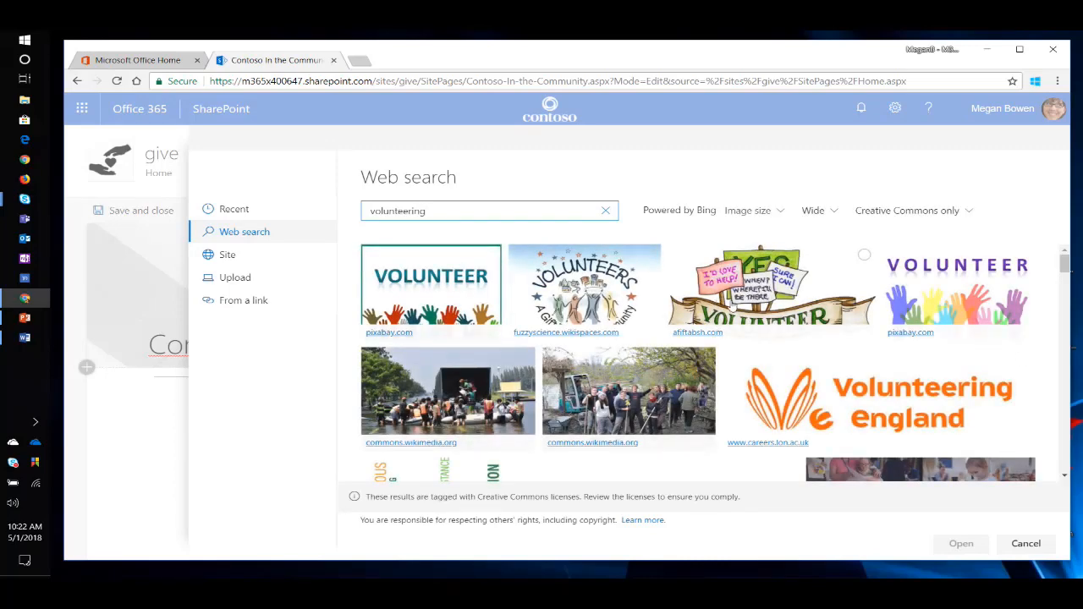
Review the image filters, apply the open-stand.org picture of colorful raised hands as the banner image, and adjust its focal point.
{"action": "left_click", "coordinate": [829, 212]}
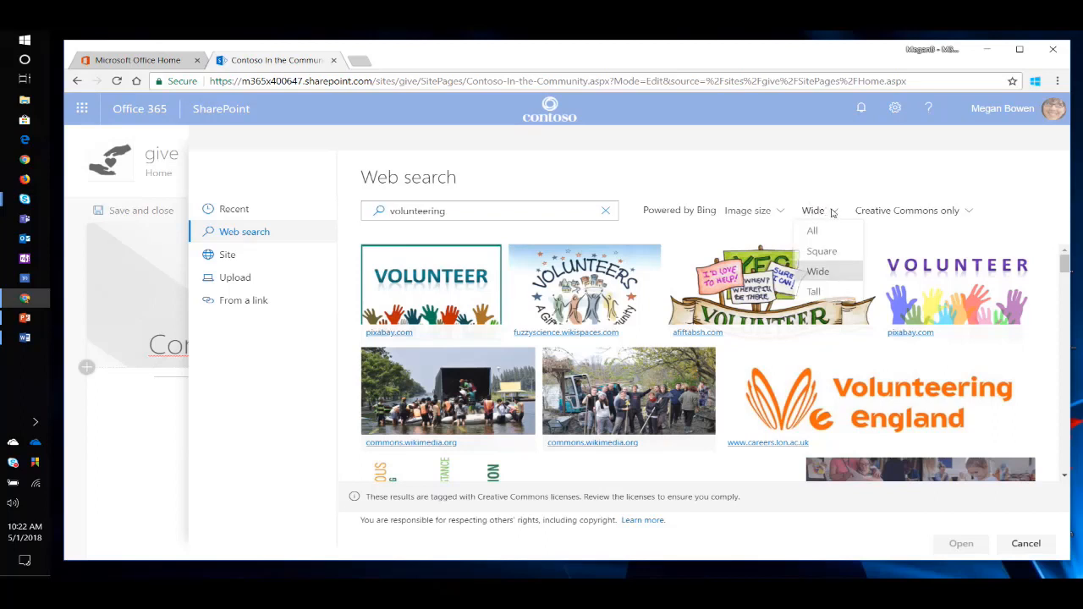
{"action": "left_click", "coordinate": [836, 201]}
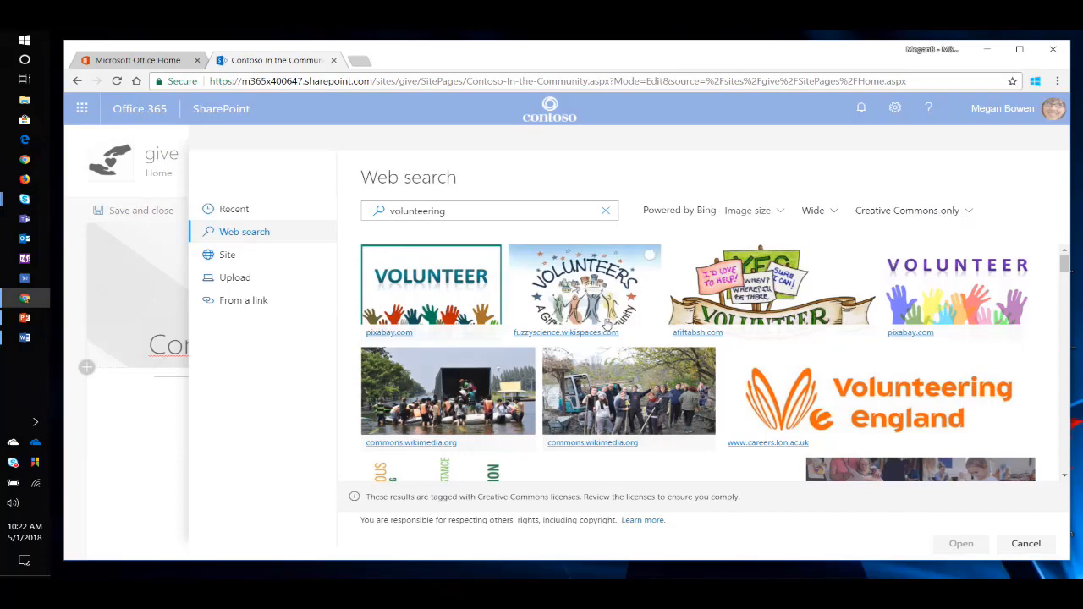
{"action": "scroll", "coordinate": [603, 324], "scroll_direction": "down", "scroll_amount": 3}
{"action": "scroll", "coordinate": [604, 323], "scroll_direction": "down", "scroll_amount": 5}
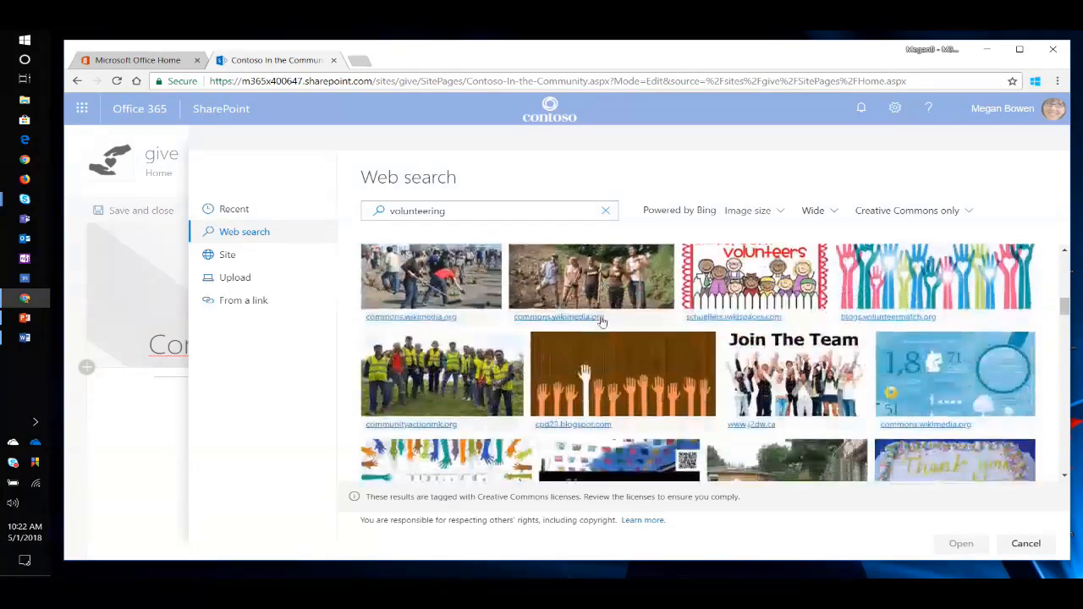
{"action": "scroll", "coordinate": [604, 324], "scroll_direction": "down", "scroll_amount": 5}
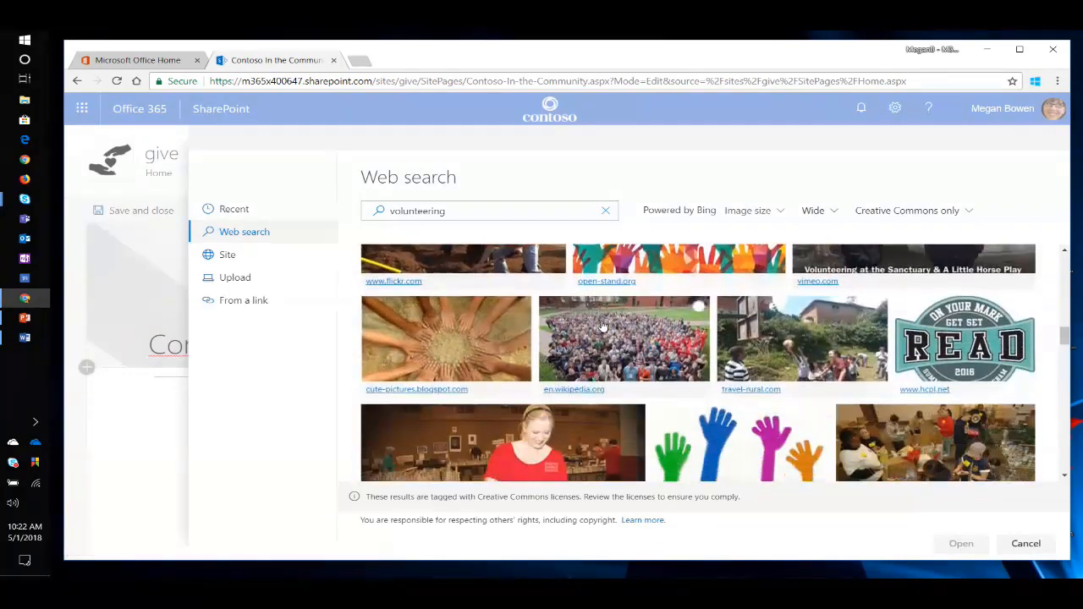
{"action": "scroll", "coordinate": [604, 327], "scroll_direction": "up", "scroll_amount": 1}
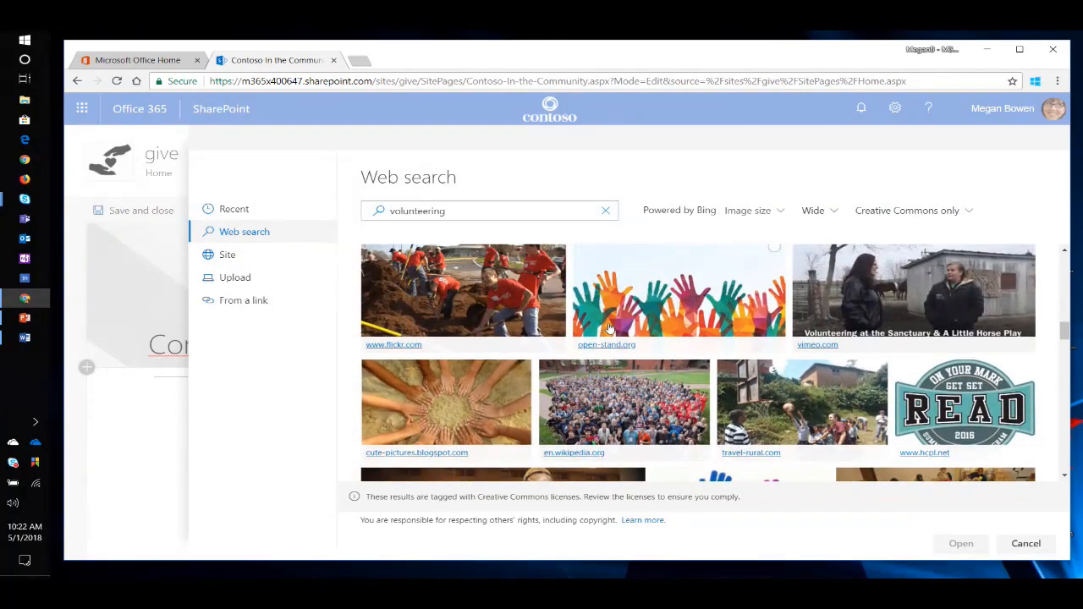
{"action": "scroll", "coordinate": [623, 328], "scroll_direction": "up", "scroll_amount": 1}
{"action": "left_click", "coordinate": [970, 212]}
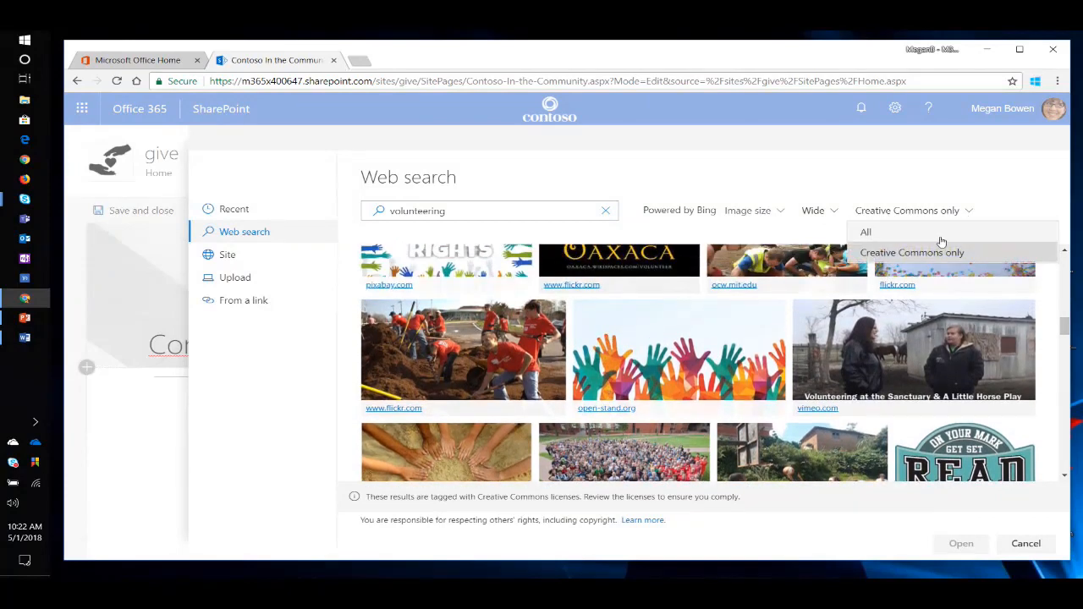
{"action": "left_click", "coordinate": [949, 187]}
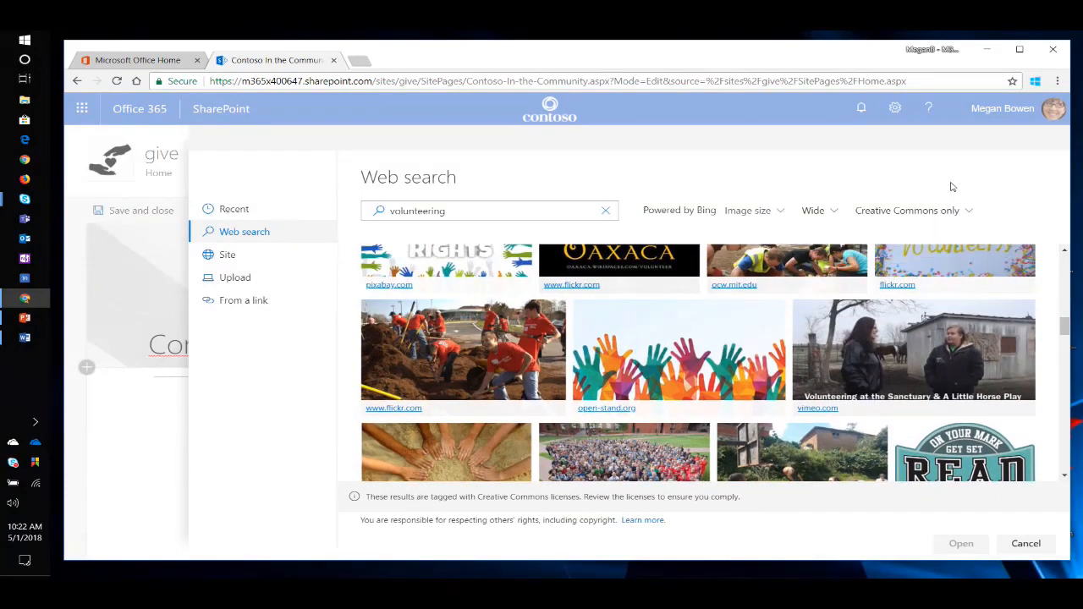
{"action": "left_click", "coordinate": [659, 375]}
{"action": "left_click", "coordinate": [950, 547]}
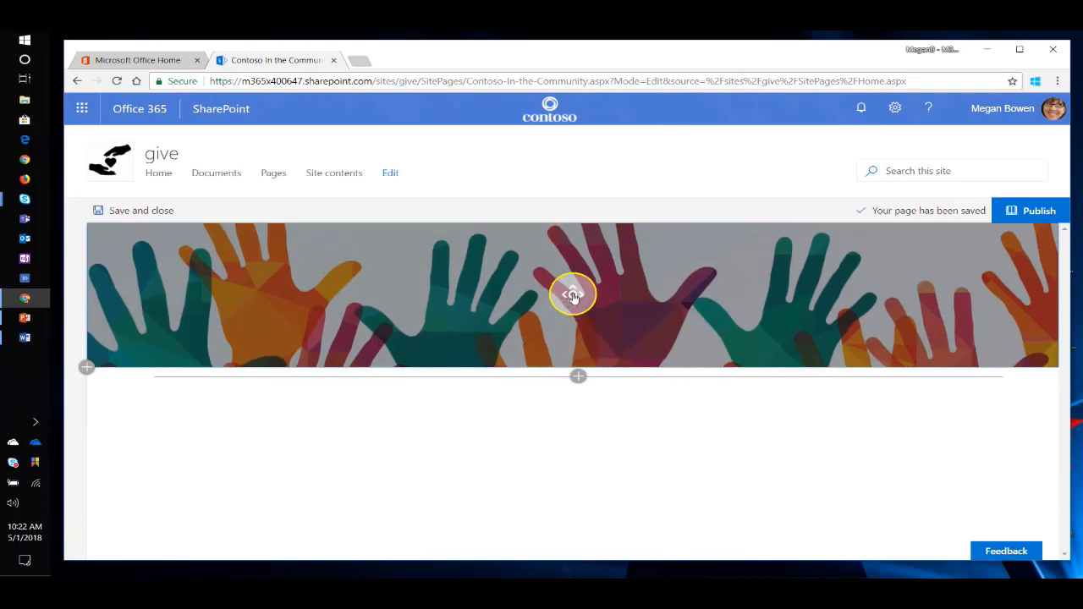
{"action": "left_click_drag", "start_coordinate": [573, 295], "coordinate": [399, 310]}
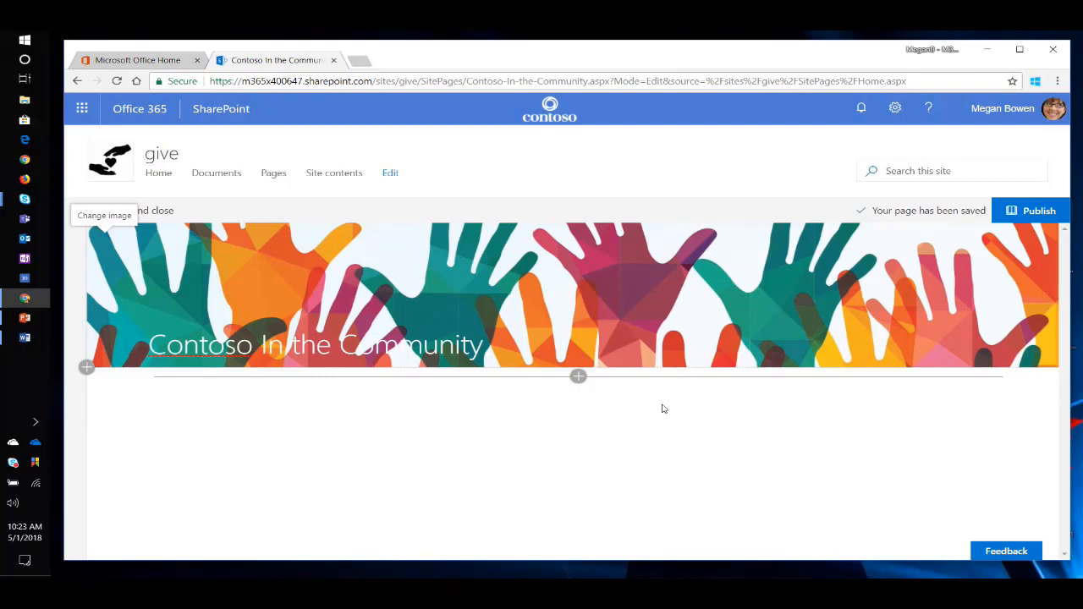
Add a Text web part in the section below the title banner.
{"action": "left_click", "coordinate": [577, 378]}
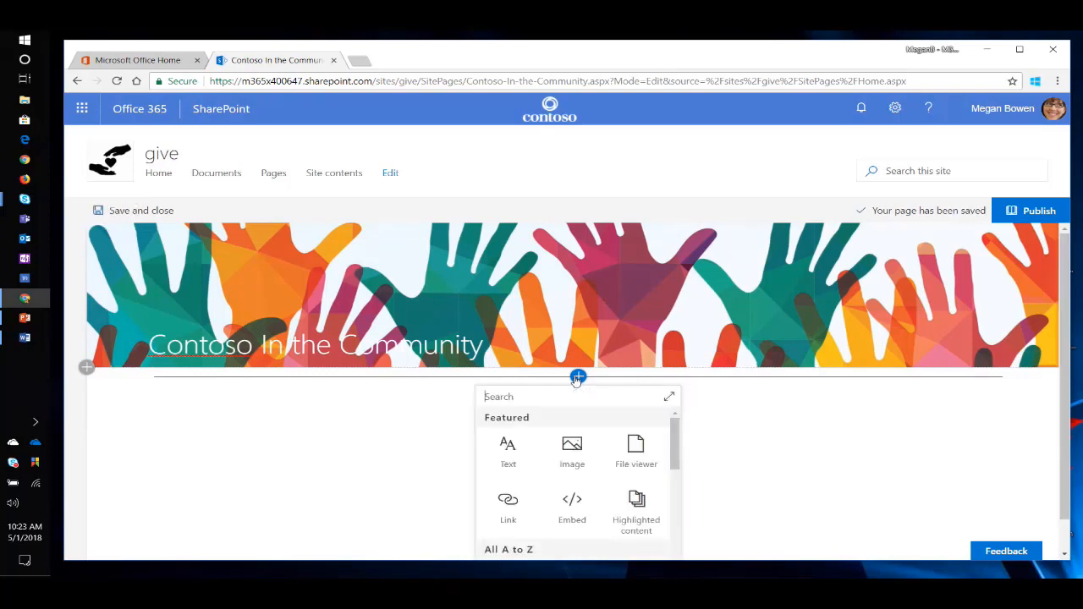
{"action": "left_click", "coordinate": [512, 450]}
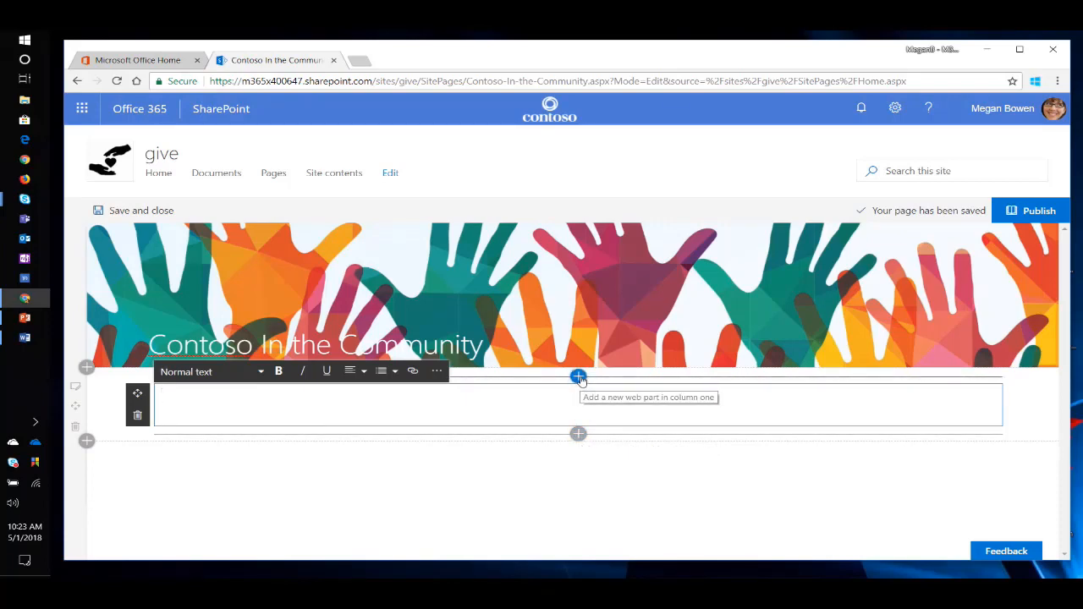
{"action": "left_click", "coordinate": [579, 378]}
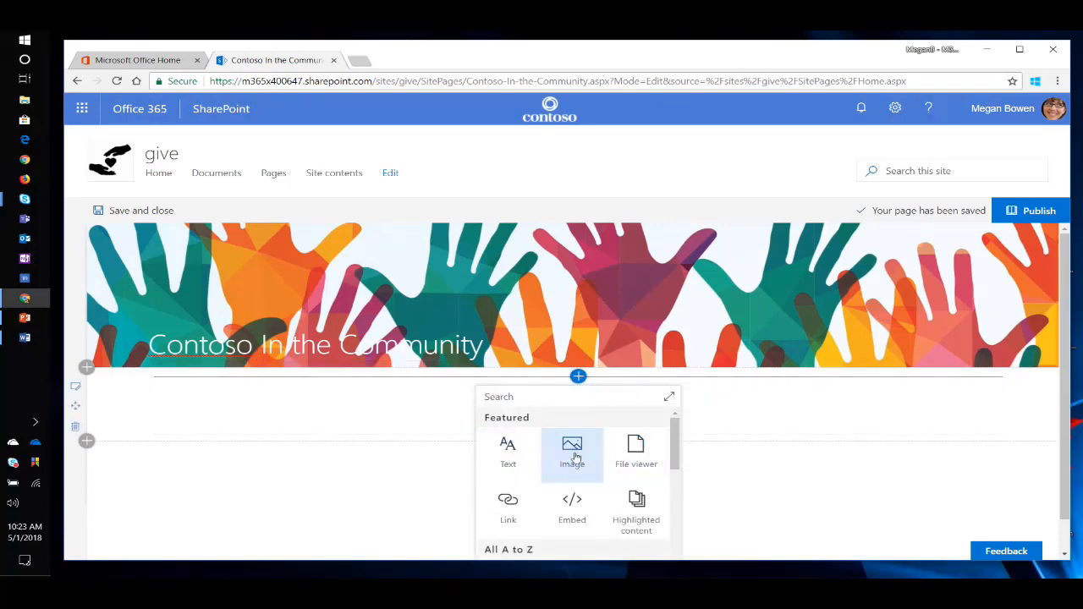
{"action": "scroll", "coordinate": [677, 443], "scroll_direction": "down", "scroll_amount": 3}
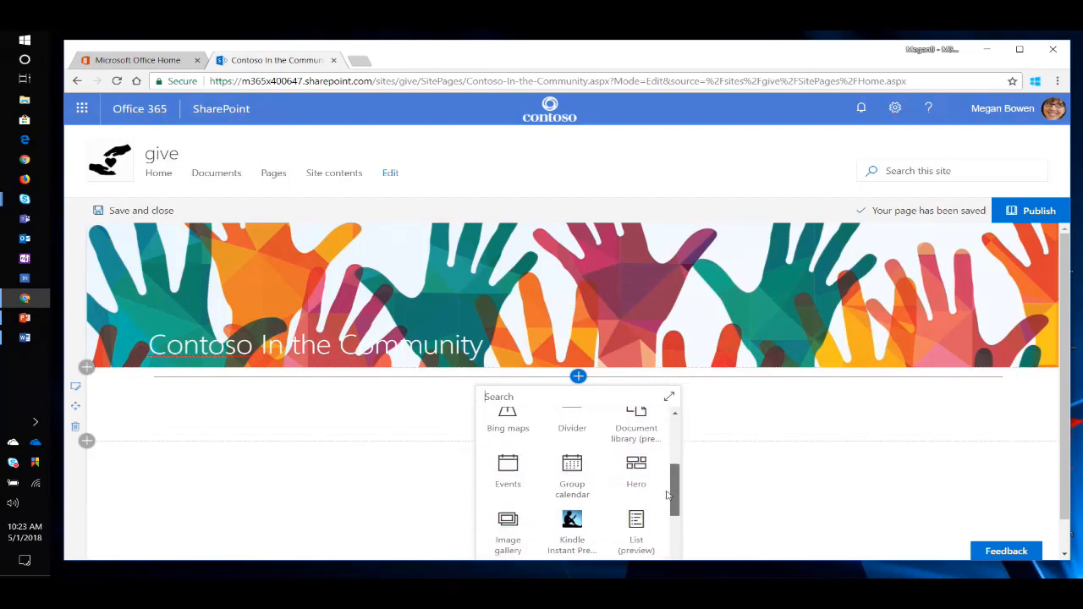
{"action": "scroll", "coordinate": [673, 436], "scroll_direction": "up", "scroll_amount": 3}
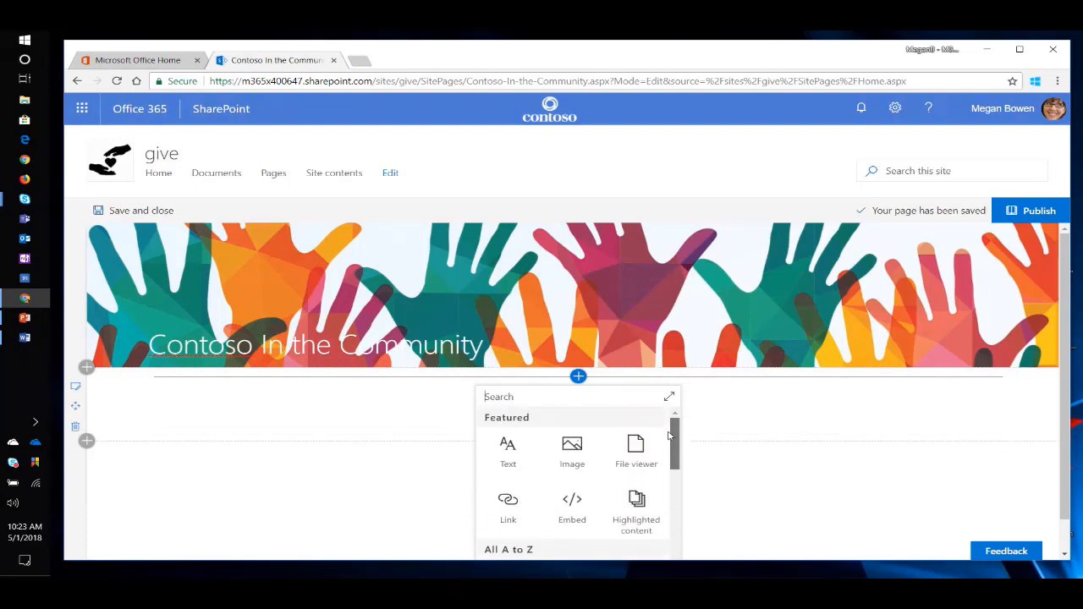
{"action": "left_click", "coordinate": [511, 446]}
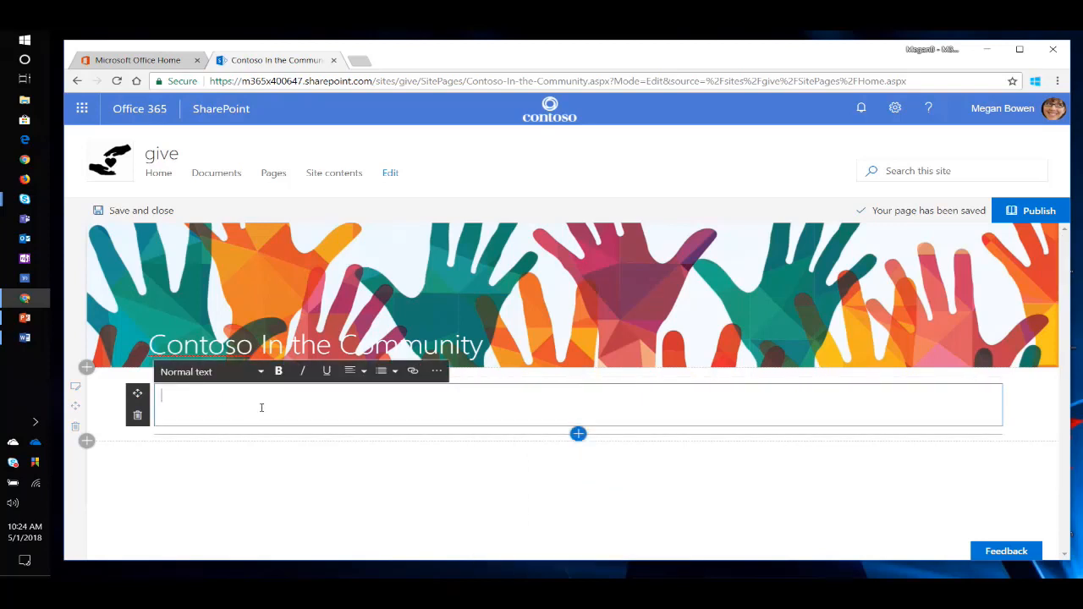
{"action": "type", "text": "T"}
Switch to Volunteering Story.docx in Word, copy the story from "This past weekend" through "next event!", and paste it into the page's Text web part.
{"action": "left_click", "coordinate": [25, 338]}
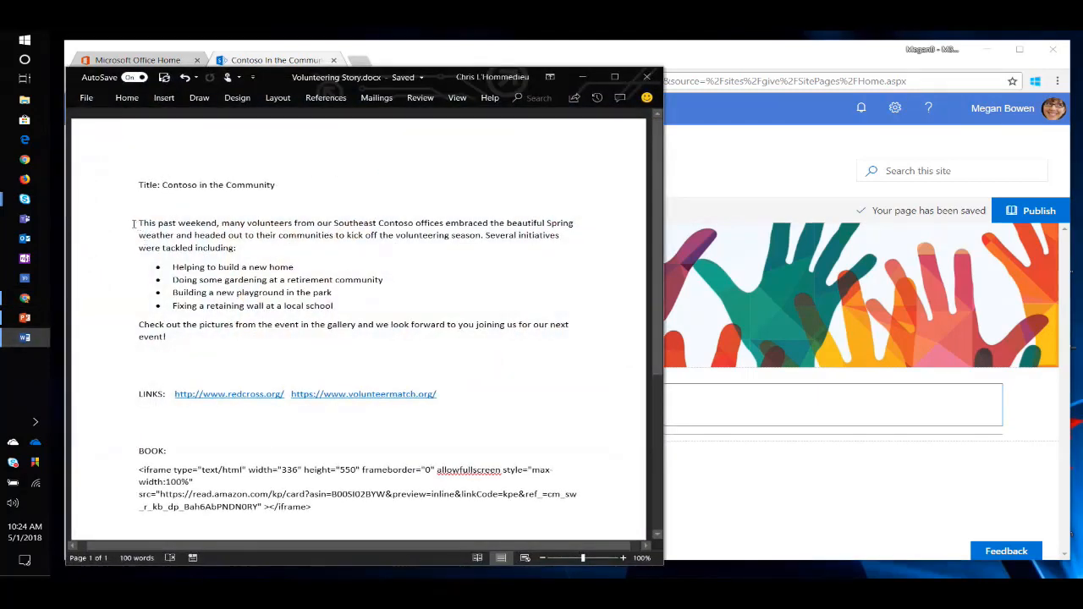
{"action": "left_click_drag", "start_coordinate": [135, 223], "coordinate": [224, 347]}
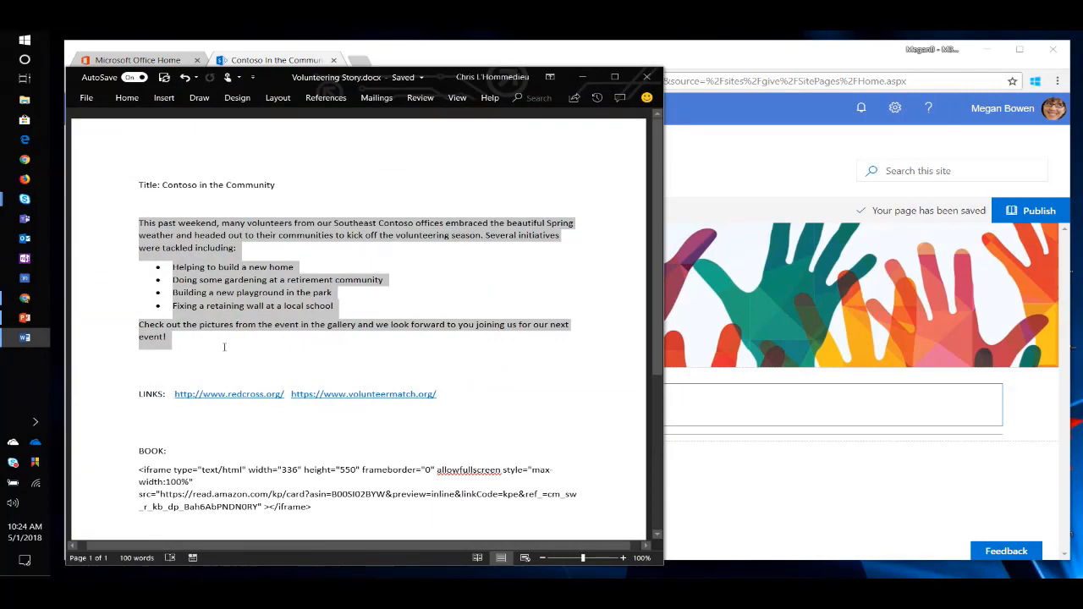
{"action": "right_click", "coordinate": [198, 245]}
{"action": "left_click", "coordinate": [215, 255]}
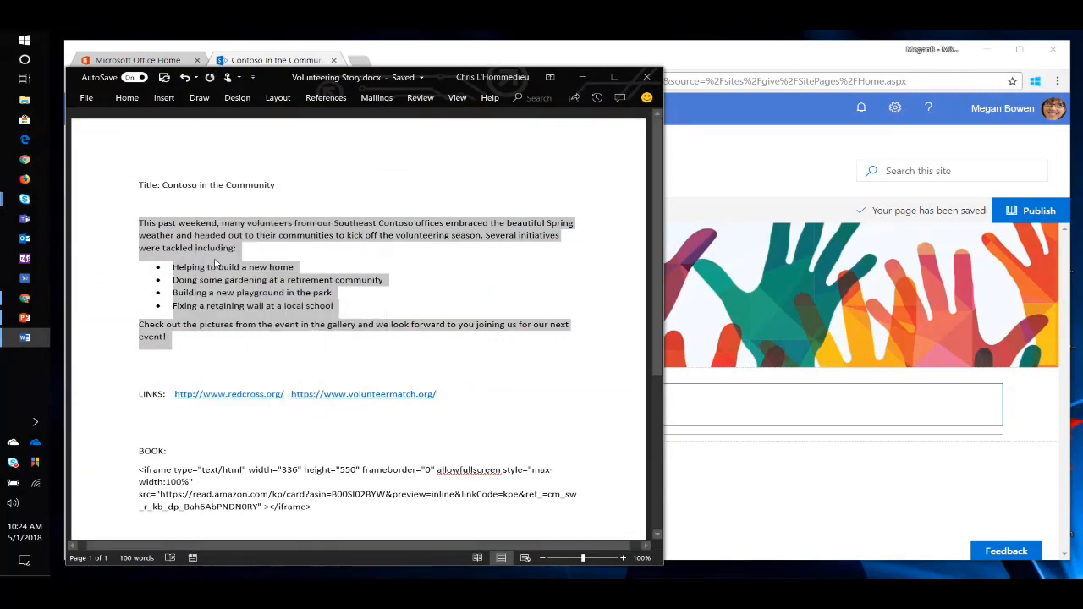
{"action": "left_click", "coordinate": [582, 78]}
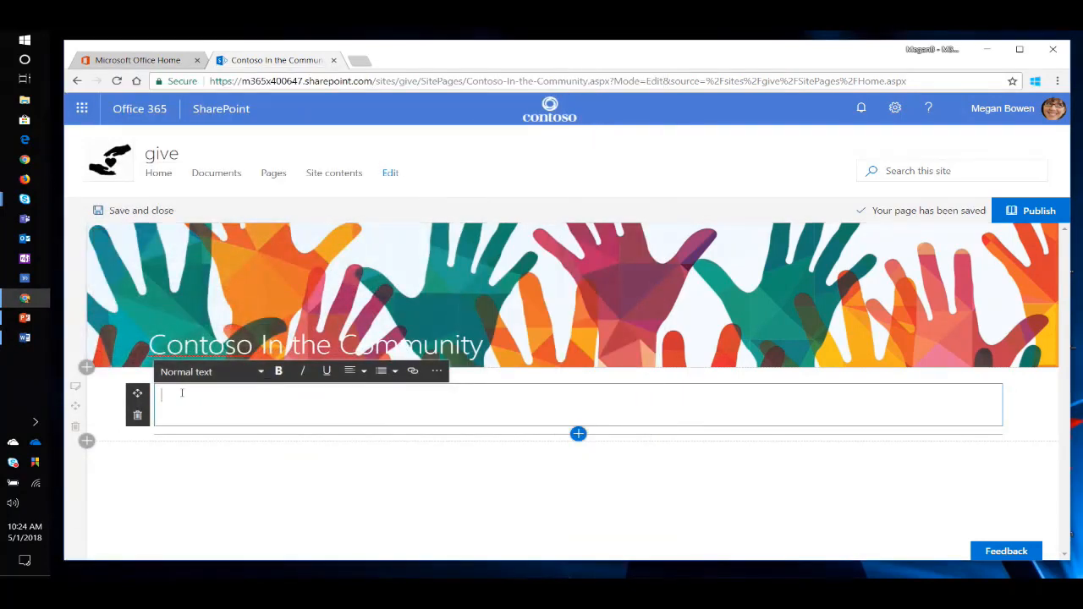
{"action": "key", "text": "ctrl+v"}
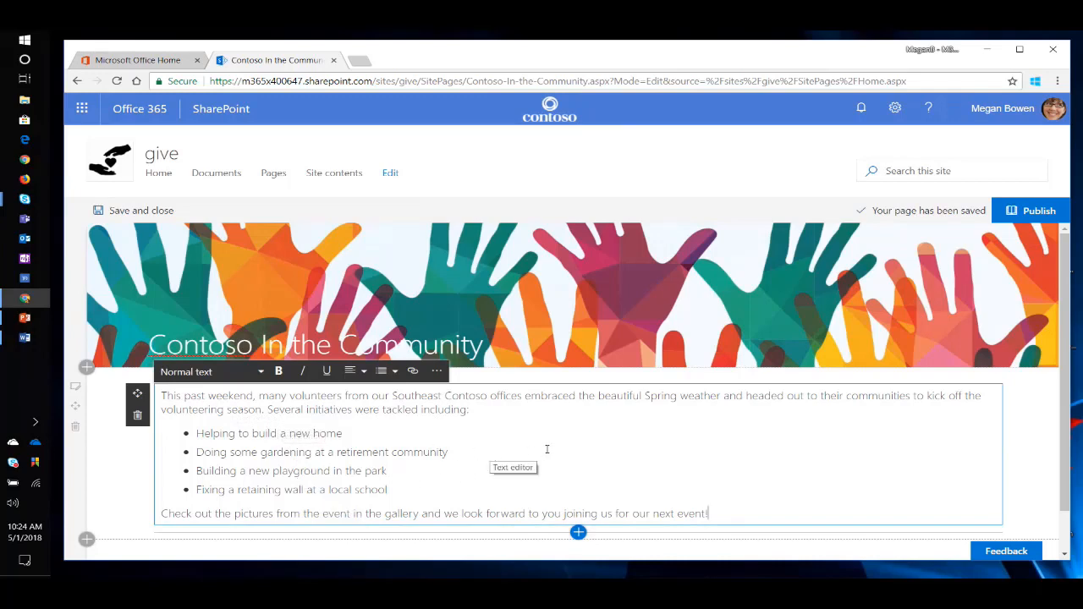
Add an Image web part below the story text and upload Highlight Image.jpg into it.
{"action": "scroll", "coordinate": [545, 454], "scroll_direction": "down", "scroll_amount": 1}
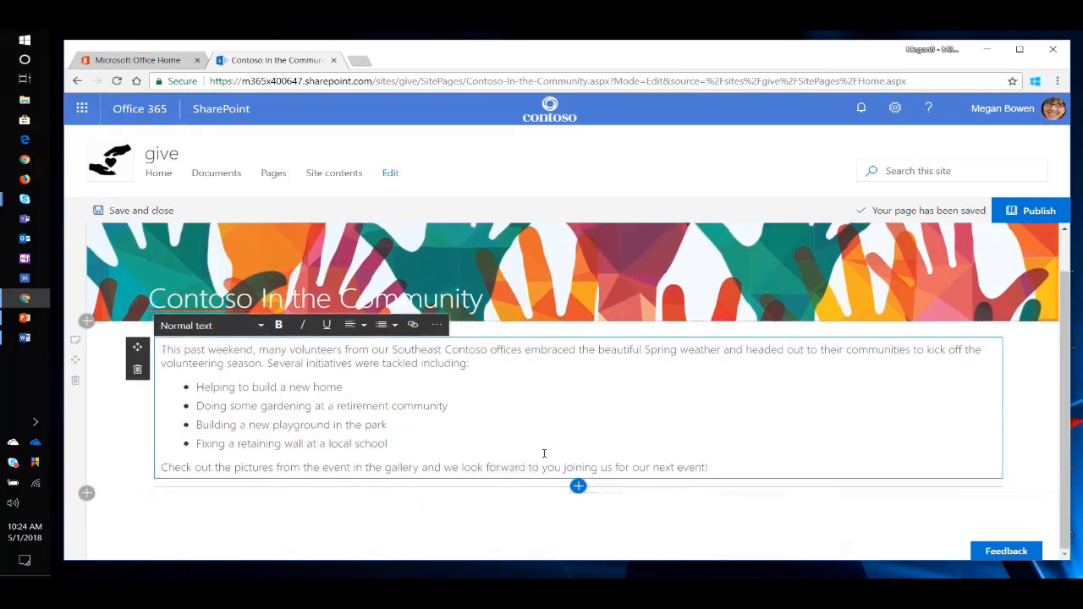
{"action": "left_click", "coordinate": [578, 487]}
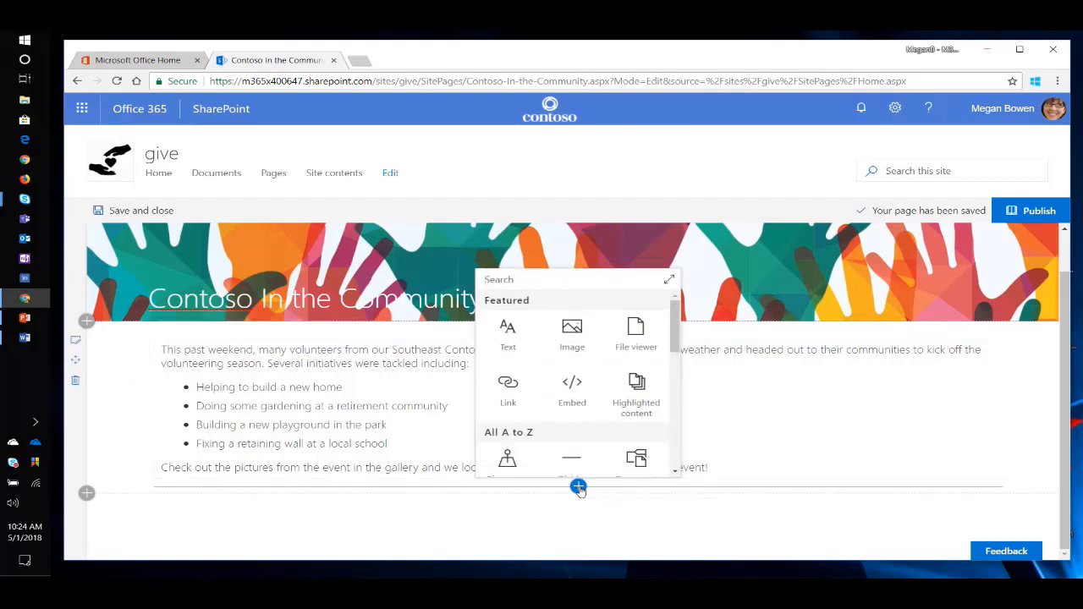
{"action": "left_click", "coordinate": [573, 332]}
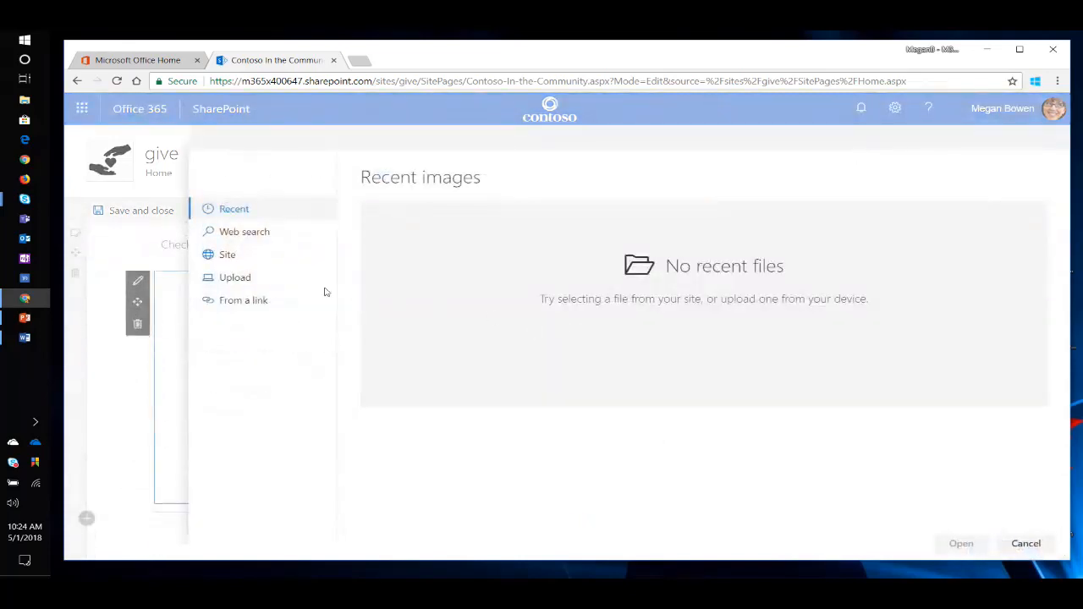
{"action": "left_click", "coordinate": [237, 277]}
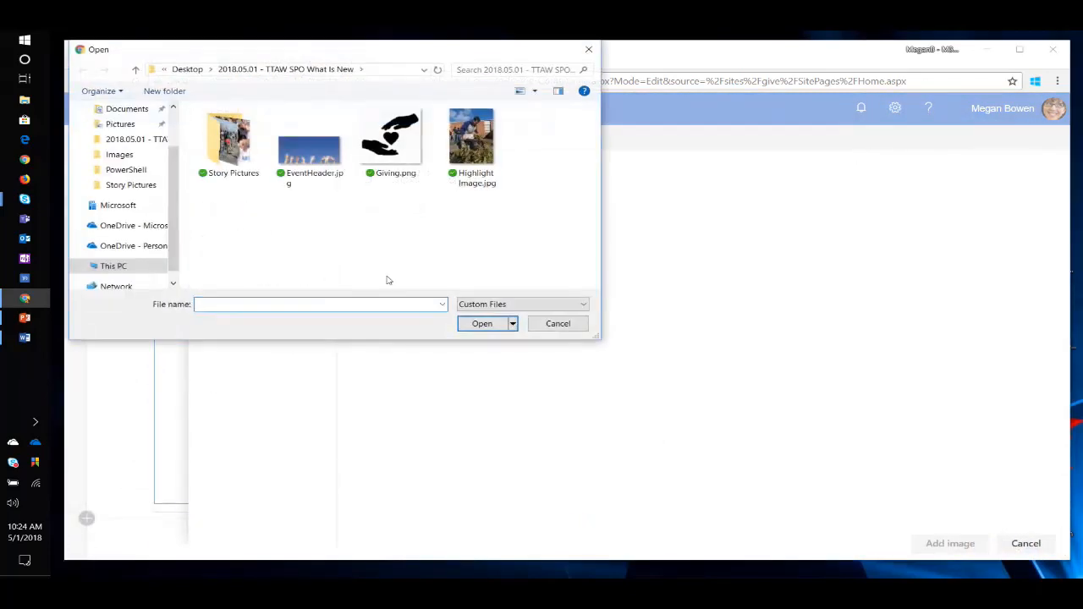
{"action": "left_click", "coordinate": [475, 134]}
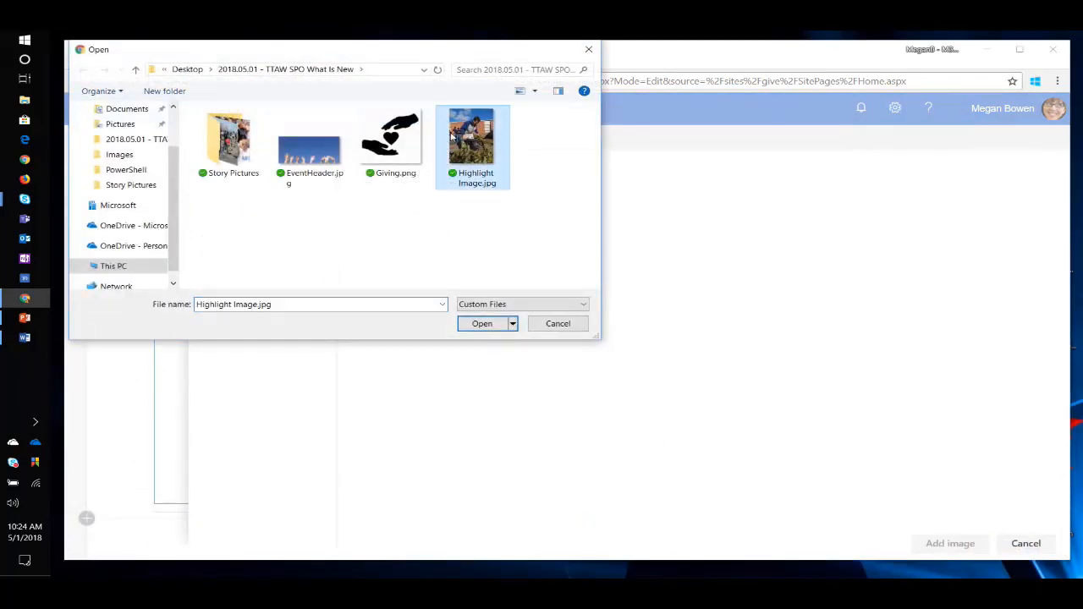
{"action": "left_click", "coordinate": [484, 325]}
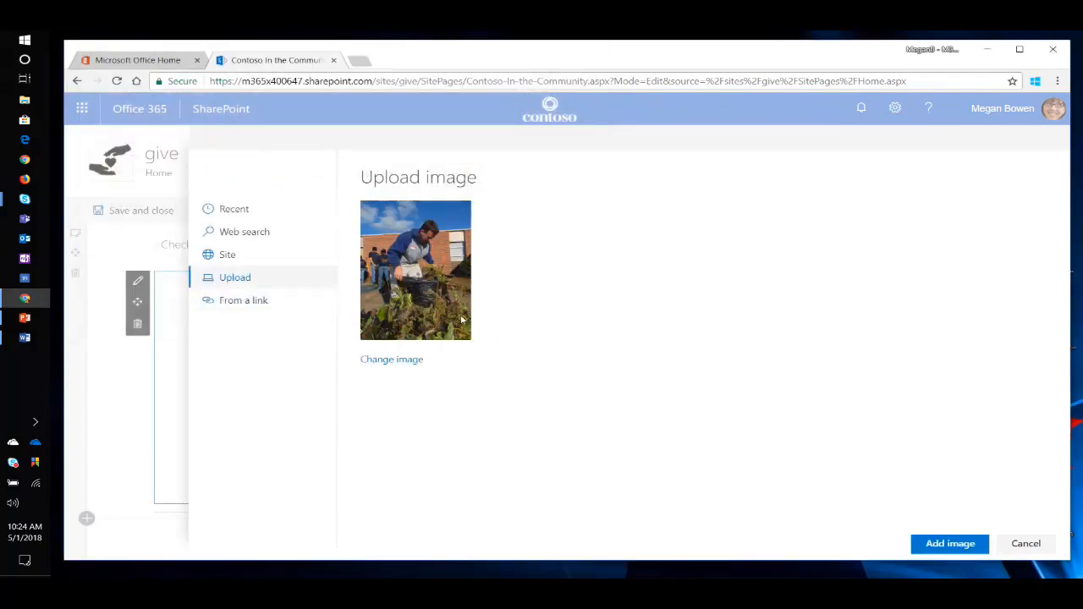
{"action": "left_click", "coordinate": [956, 547]}
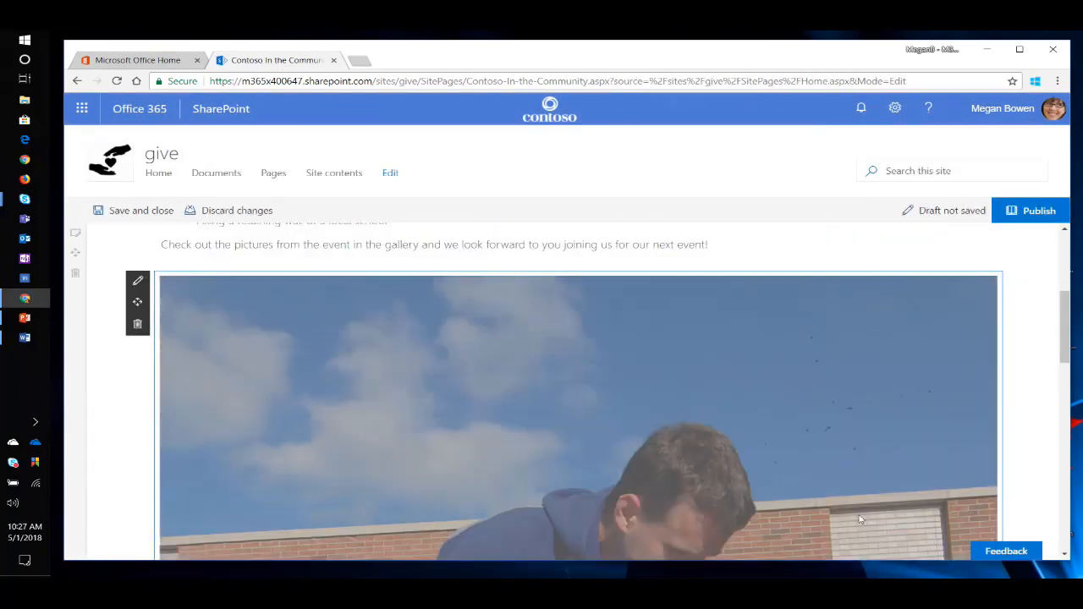
Crop the highlight image on all four sides so it frames the man in the blue hoodie, and apply the crop.
{"action": "scroll", "coordinate": [608, 374], "scroll_direction": "down", "scroll_amount": 3}
{"action": "scroll", "coordinate": [607, 353], "scroll_direction": "down", "scroll_amount": 2}
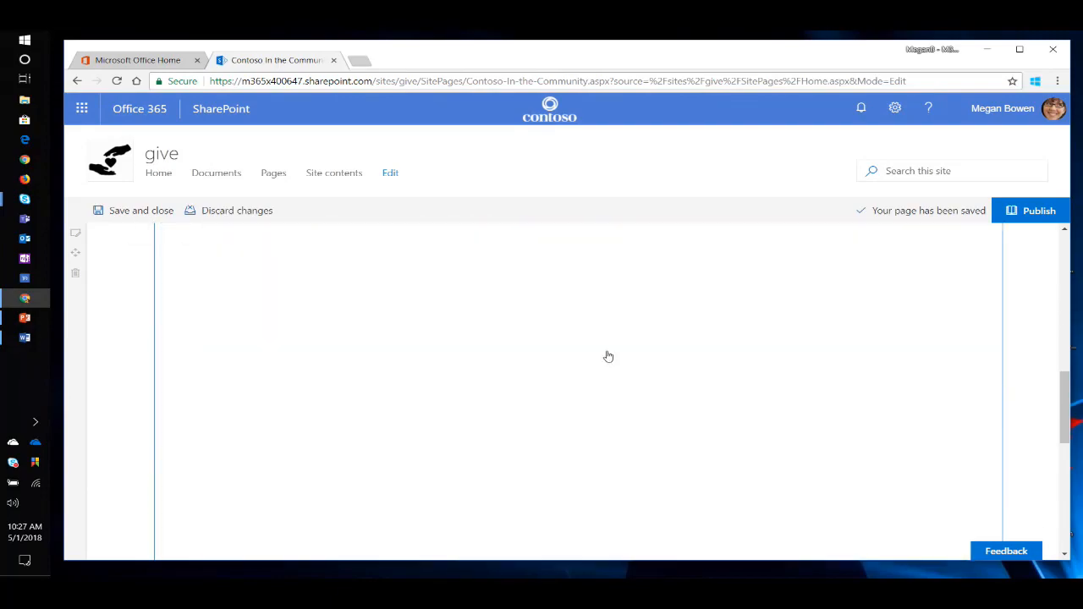
{"action": "scroll", "coordinate": [678, 346], "scroll_direction": "up", "scroll_amount": 8}
{"action": "scroll", "coordinate": [652, 391], "scroll_direction": "down", "scroll_amount": 6}
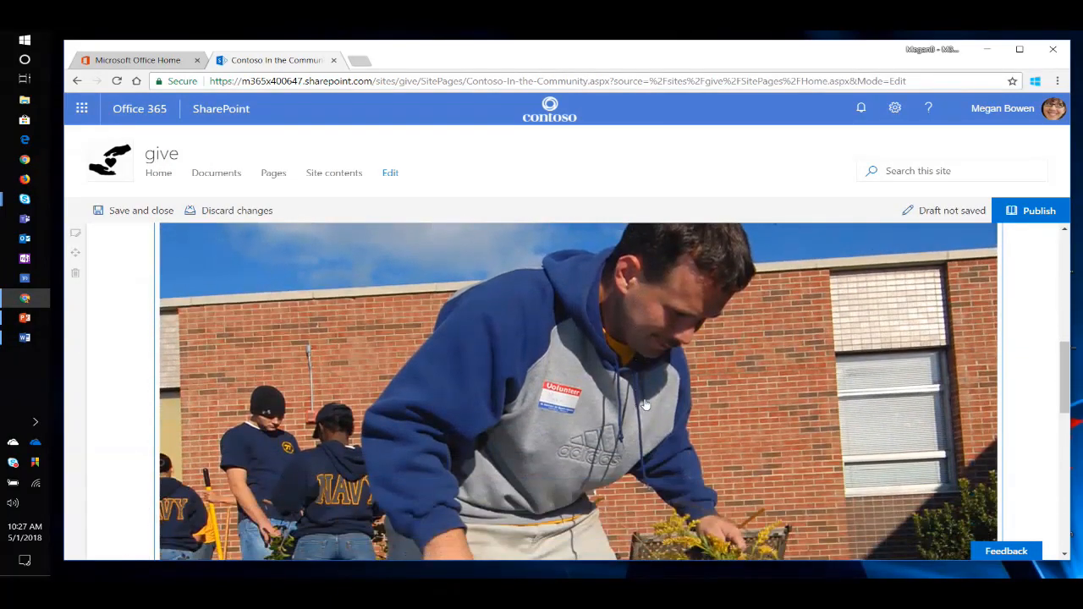
{"action": "scroll", "coordinate": [664, 429], "scroll_direction": "down", "scroll_amount": 1}
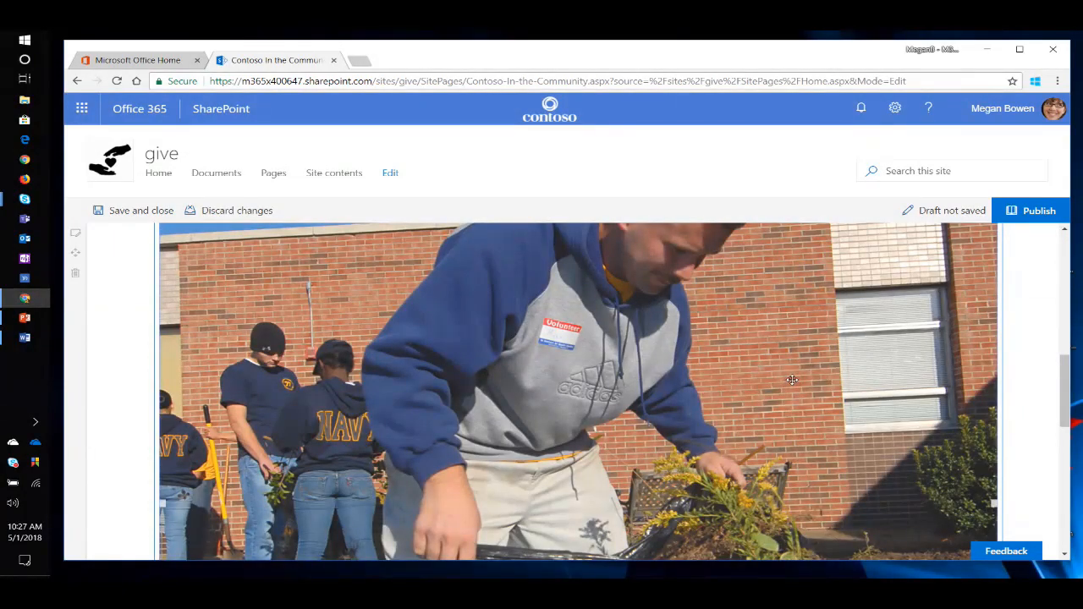
{"action": "scroll", "coordinate": [843, 446], "scroll_direction": "up", "scroll_amount": 4}
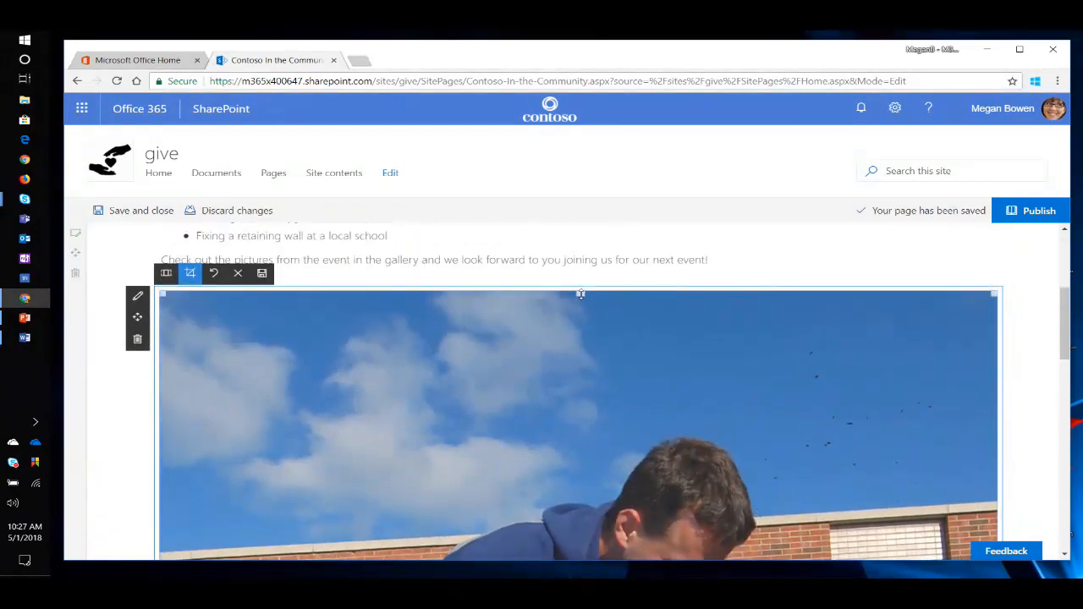
{"action": "left_click_drag", "start_coordinate": [579, 293], "coordinate": [579, 420]}
{"action": "scroll", "coordinate": [573, 423], "scroll_direction": "down", "scroll_amount": 5}
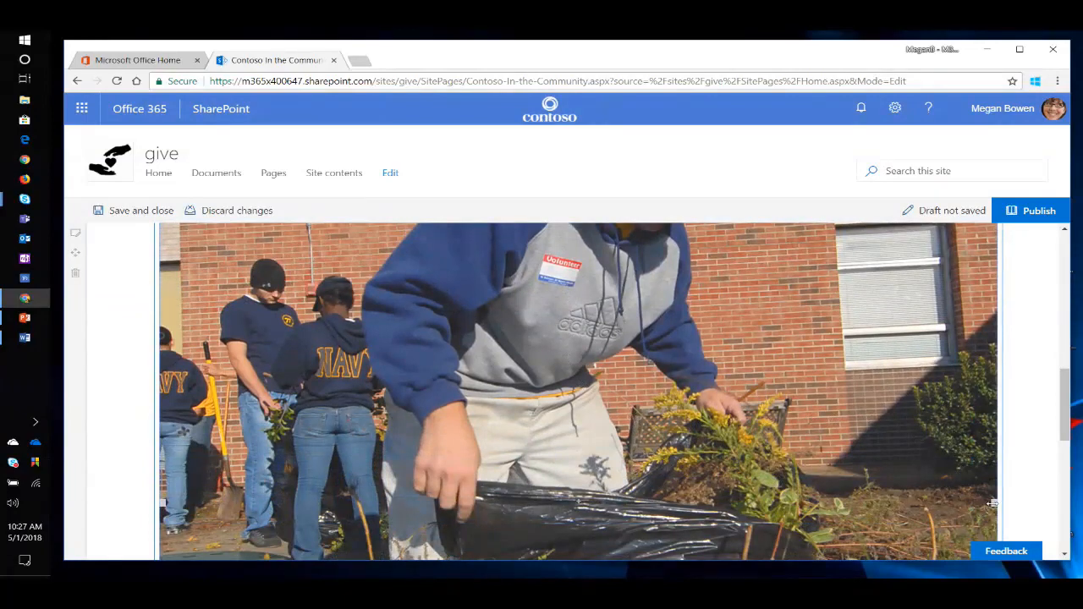
{"action": "left_click_drag", "start_coordinate": [993, 504], "coordinate": [788, 512]}
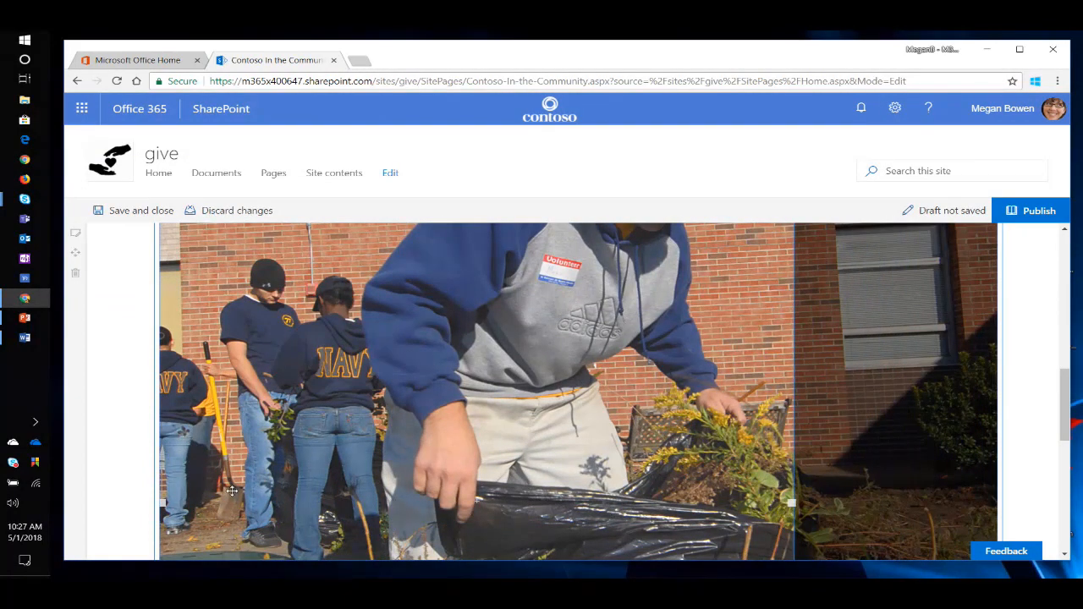
{"action": "left_click_drag", "start_coordinate": [162, 504], "coordinate": [334, 503]}
{"action": "scroll", "coordinate": [460, 471], "scroll_direction": "down", "scroll_amount": 6}
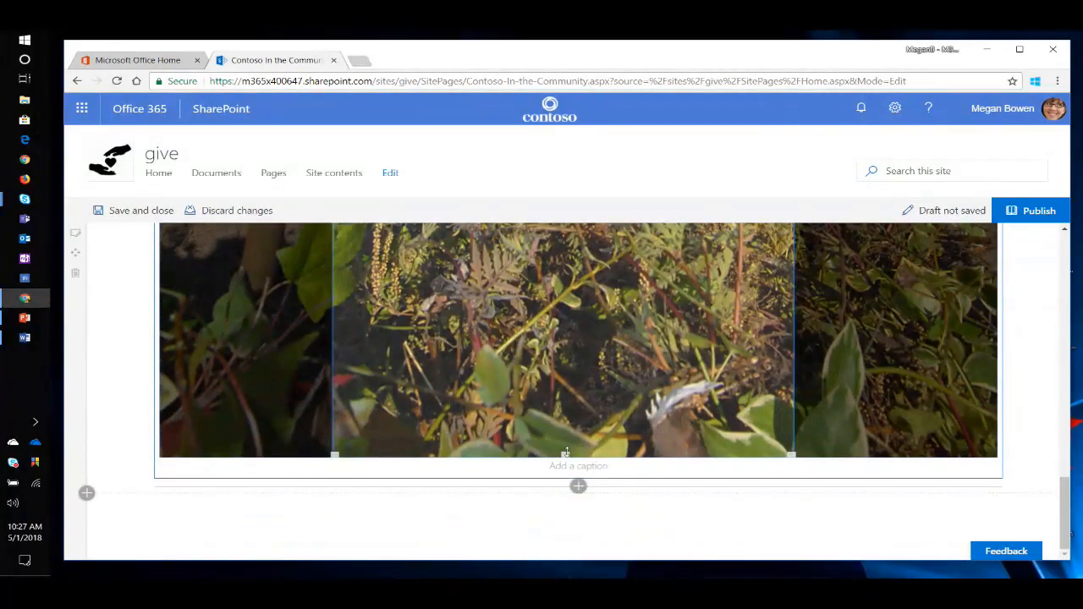
{"action": "left_click_drag", "start_coordinate": [566, 455], "coordinate": [582, 281]}
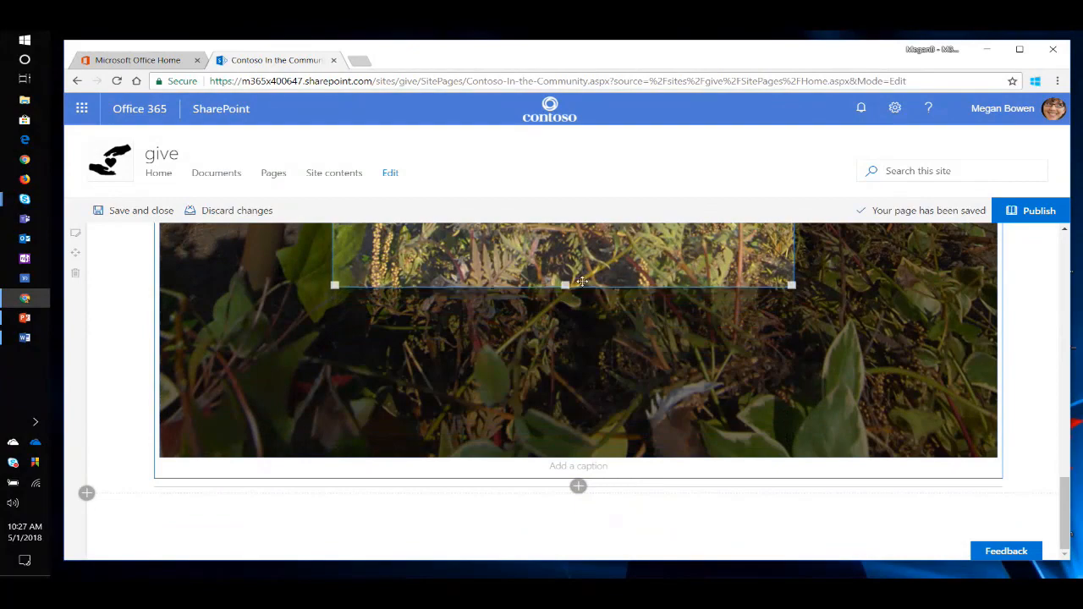
{"action": "scroll", "coordinate": [605, 308], "scroll_direction": "up", "scroll_amount": 4}
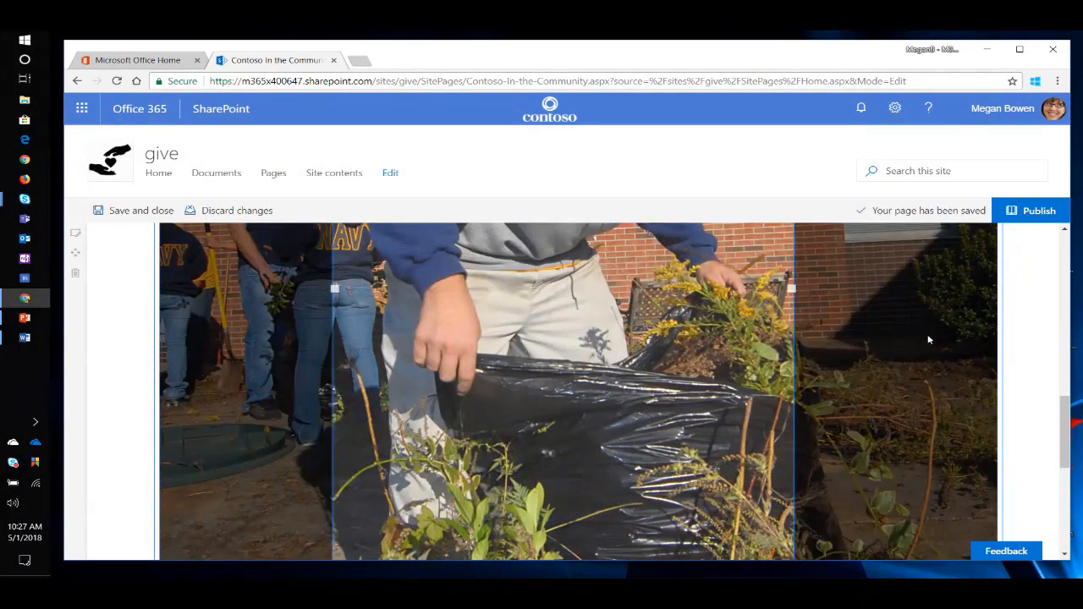
{"action": "left_click", "coordinate": [1029, 349]}
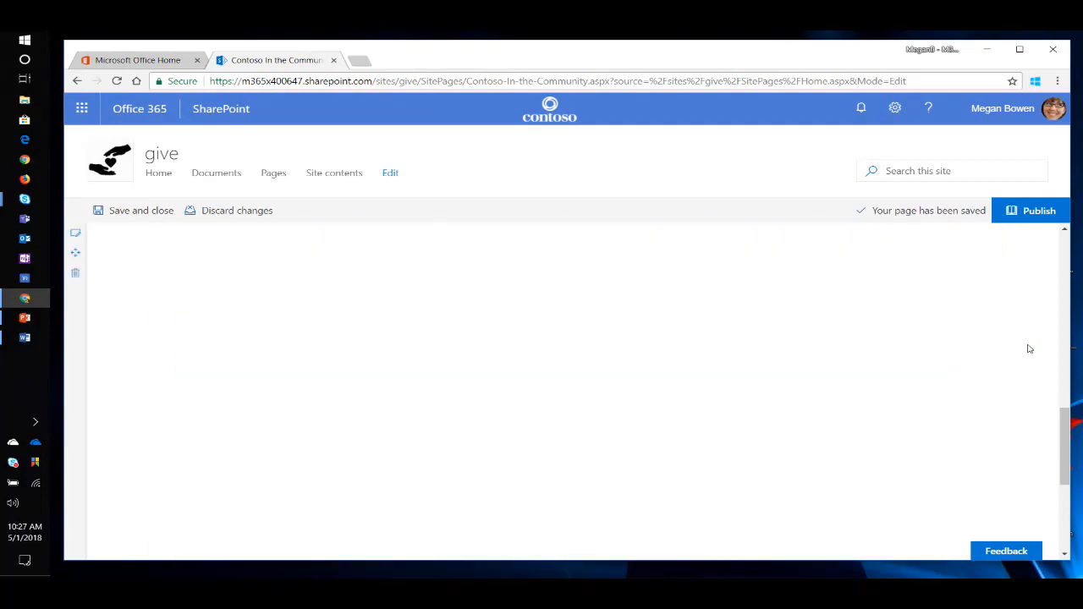
Change the layout of the section holding the story and image to One-third right column.
{"action": "scroll", "coordinate": [628, 369], "scroll_direction": "up", "scroll_amount": 5}
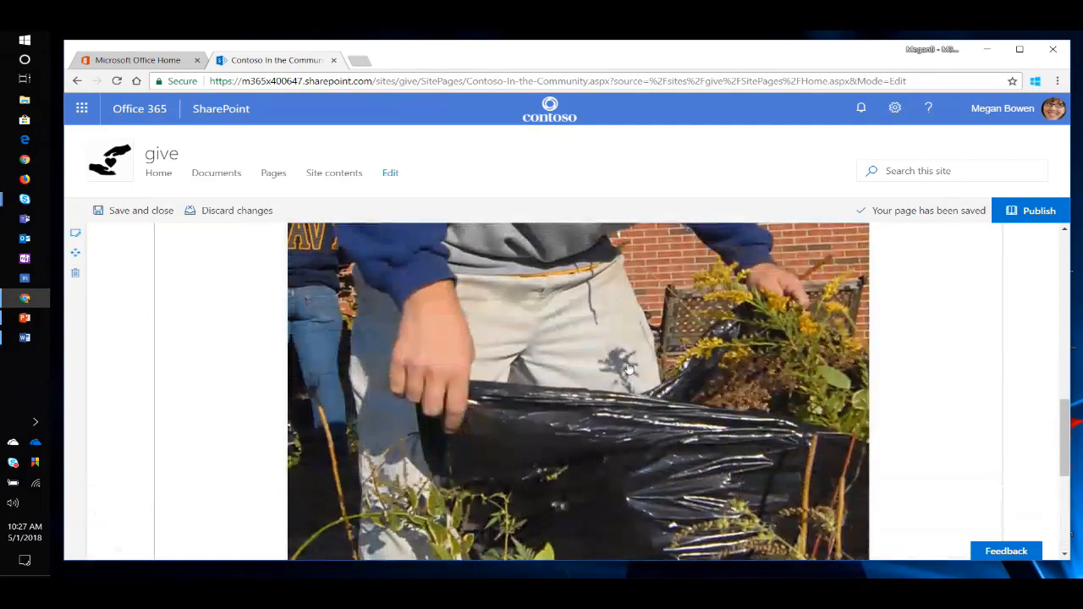
{"action": "scroll", "coordinate": [614, 373], "scroll_direction": "up", "scroll_amount": 3}
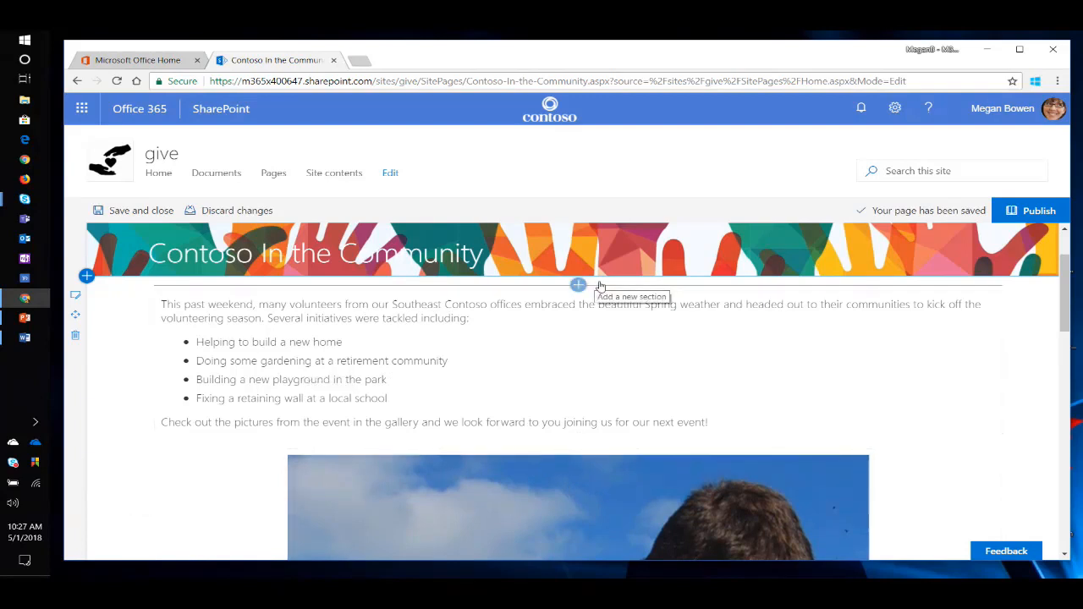
{"action": "left_click", "coordinate": [87, 277]}
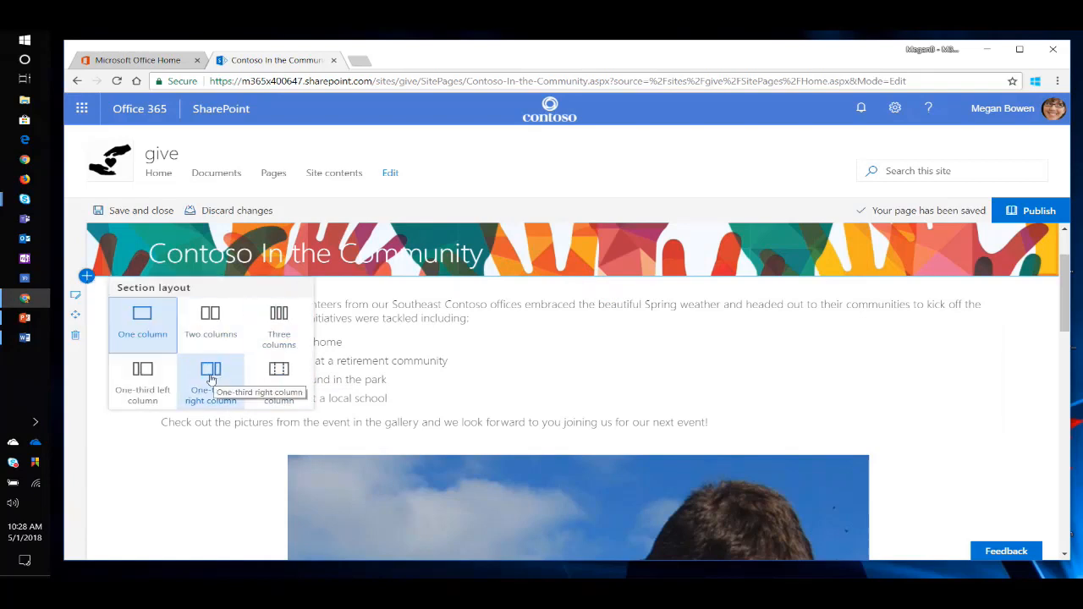
{"action": "left_click", "coordinate": [75, 295]}
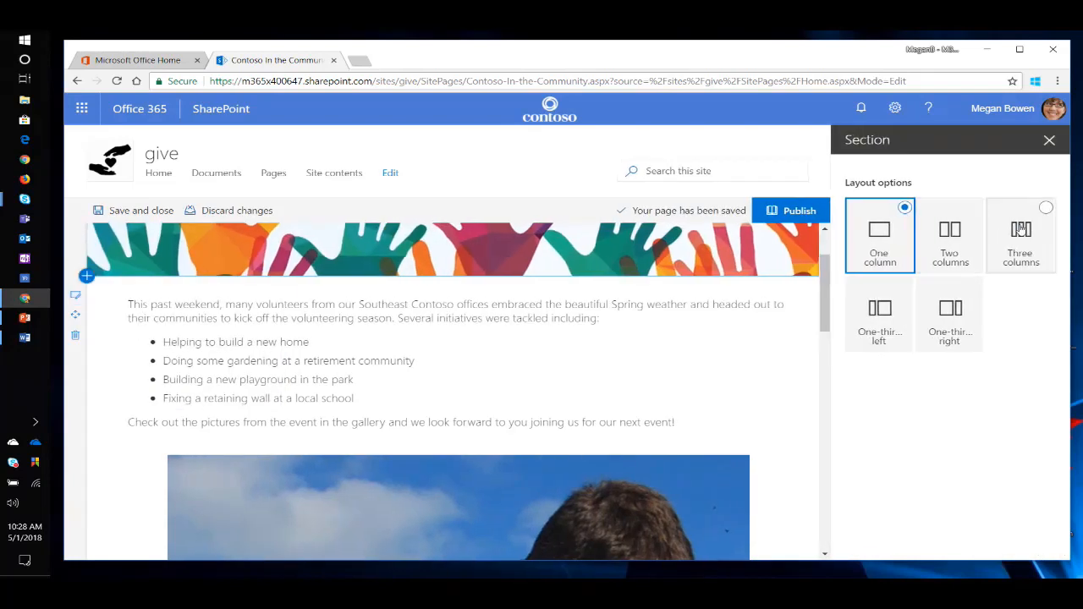
{"action": "left_click", "coordinate": [965, 315]}
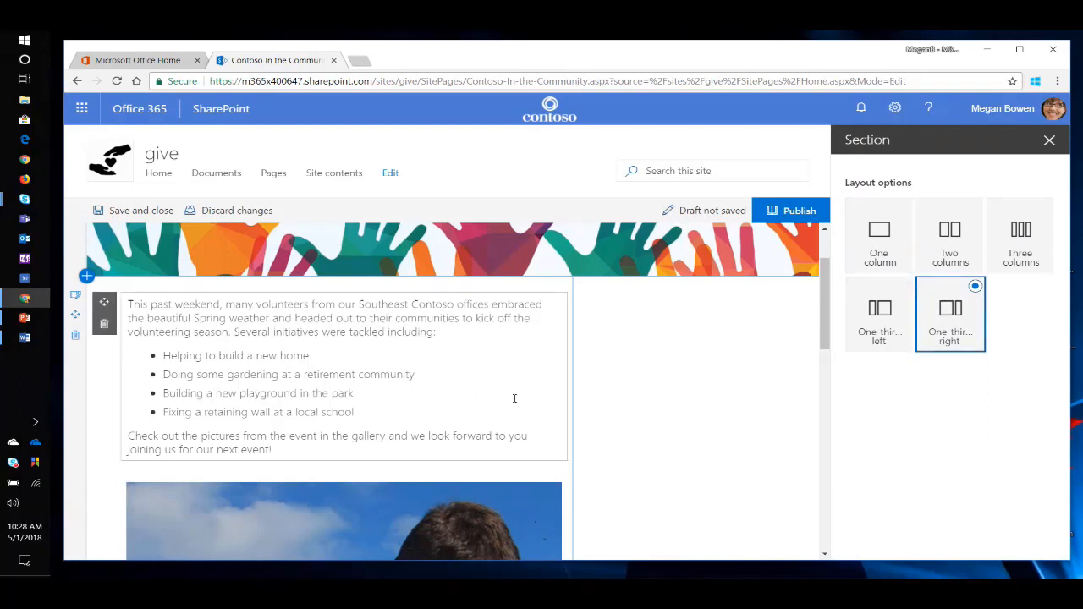
{"action": "left_click", "coordinate": [1050, 140]}
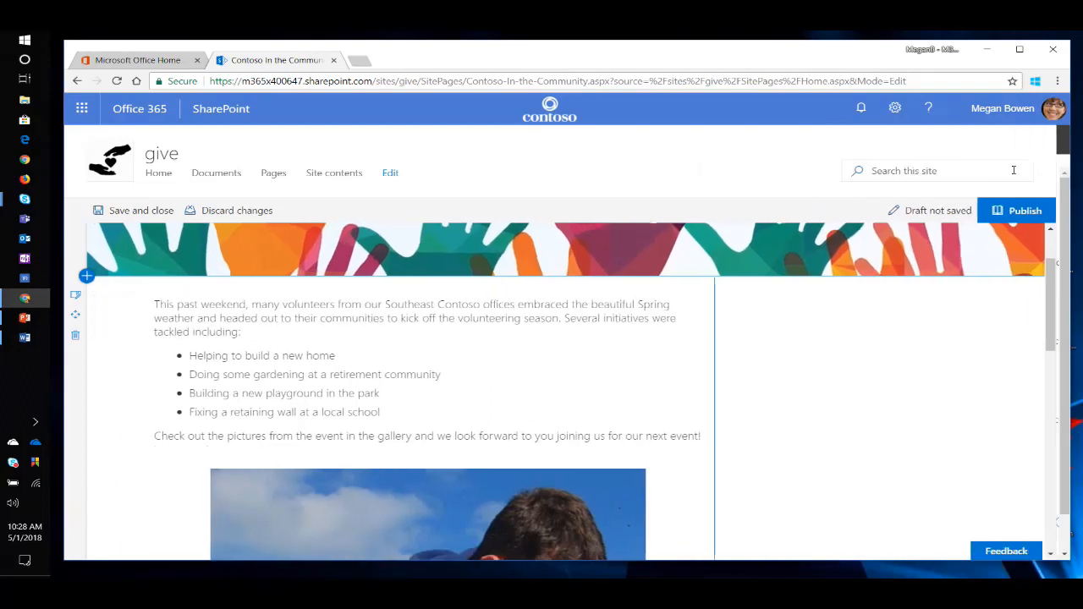
Move the highlight image into the section's narrow right column beside the story text.
{"action": "left_click_drag", "start_coordinate": [138, 494], "coordinate": [825, 314]}
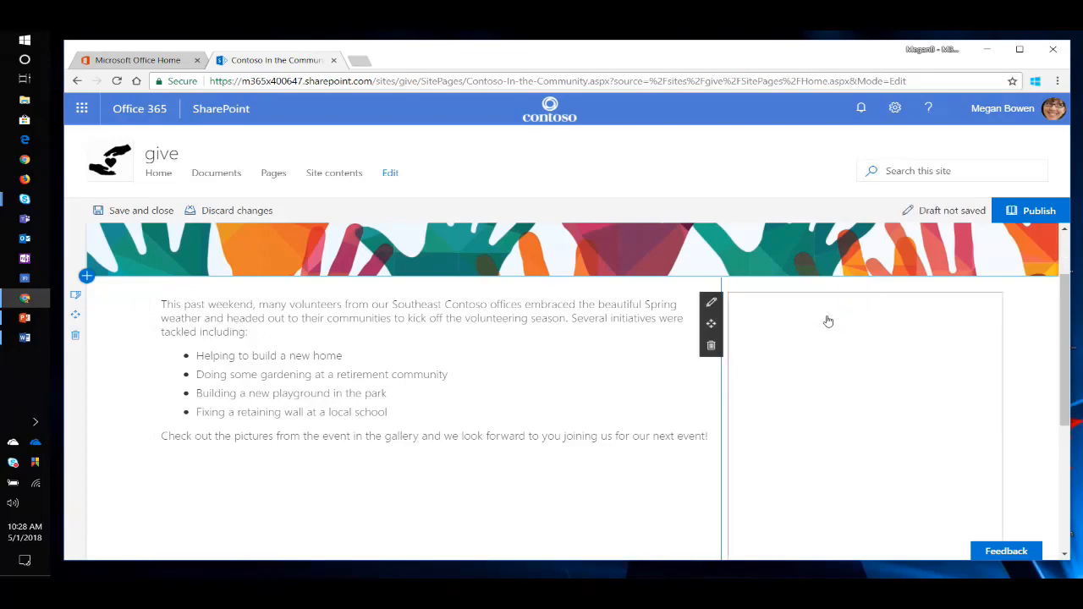
{"action": "scroll", "coordinate": [513, 452], "scroll_direction": "down", "scroll_amount": 3}
{"action": "scroll", "coordinate": [511, 452], "scroll_direction": "up", "scroll_amount": 2}
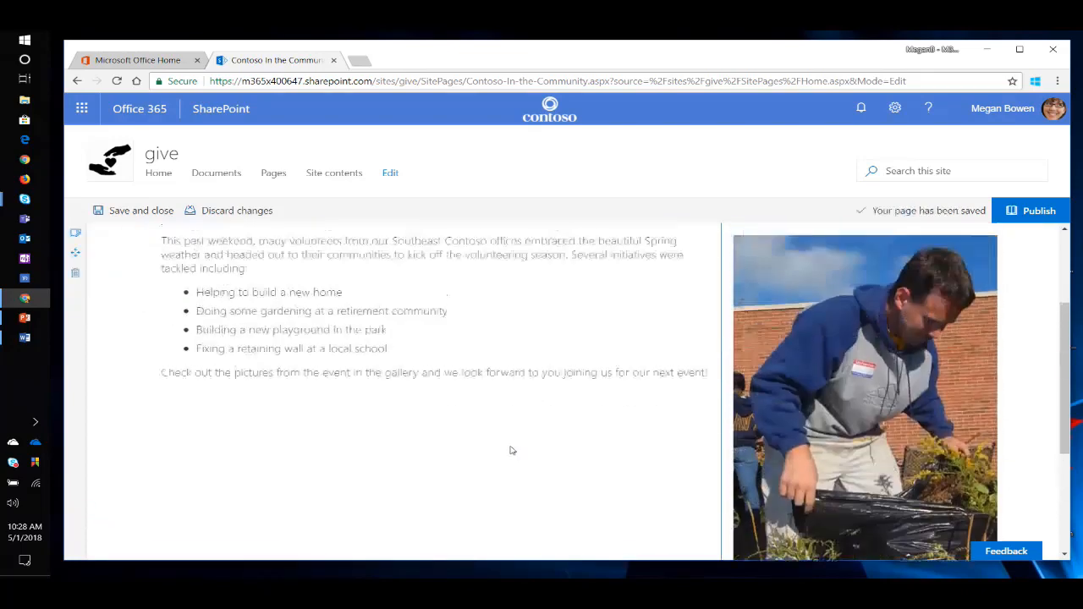
Add an Image gallery web part in a new one-column section below the story section, finding it by searching "gall".
{"action": "scroll", "coordinate": [415, 424], "scroll_direction": "down", "scroll_amount": 2}
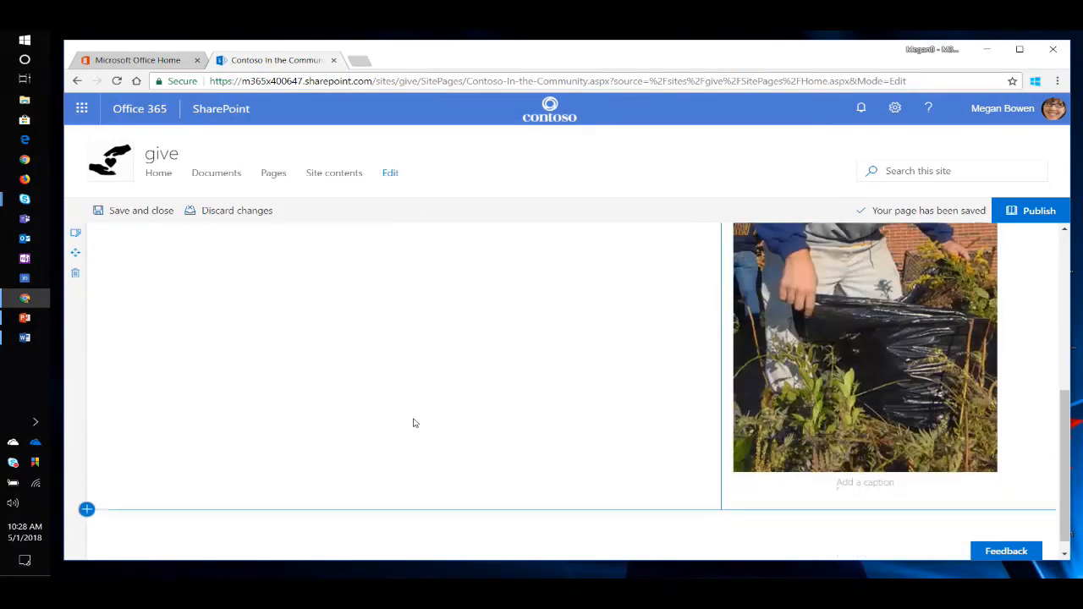
{"action": "scroll", "coordinate": [416, 414], "scroll_direction": "up", "scroll_amount": 2}
{"action": "scroll", "coordinate": [416, 414], "scroll_direction": "down", "scroll_amount": 2}
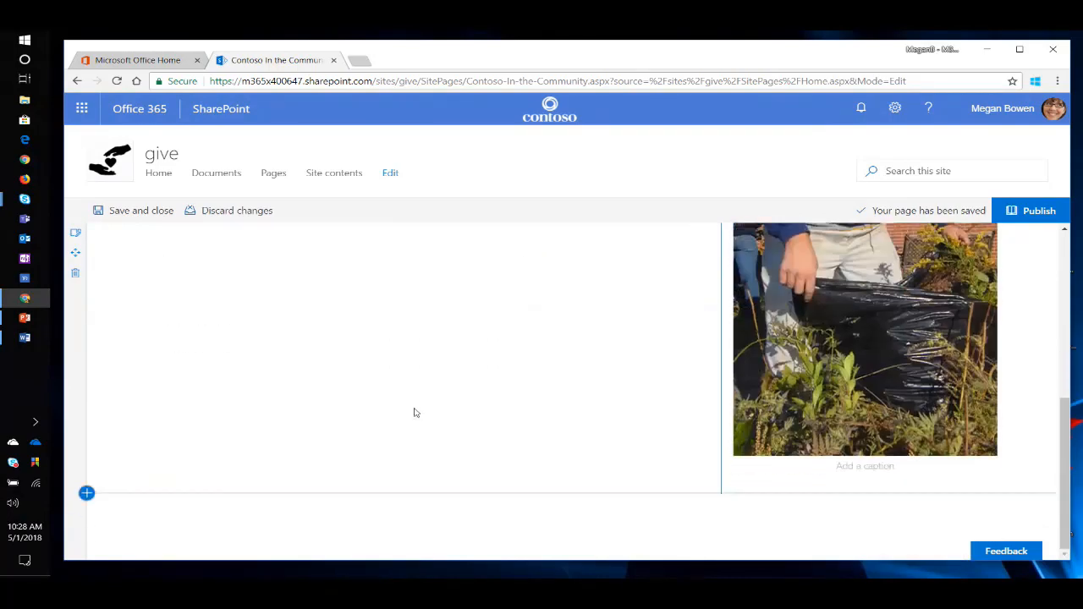
{"action": "left_click", "coordinate": [578, 501]}
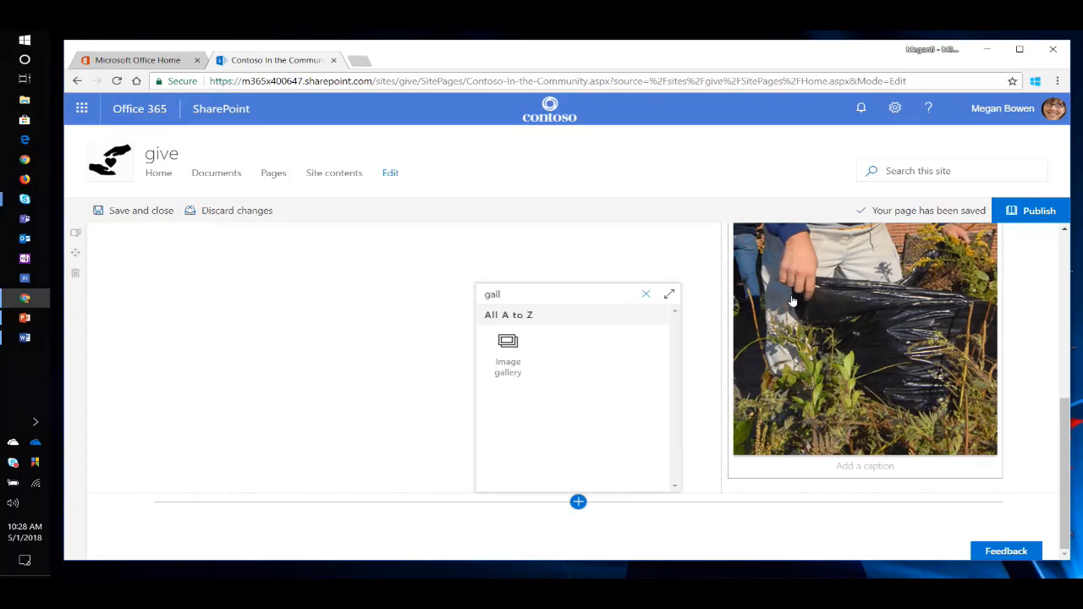
{"action": "left_click", "coordinate": [508, 352]}
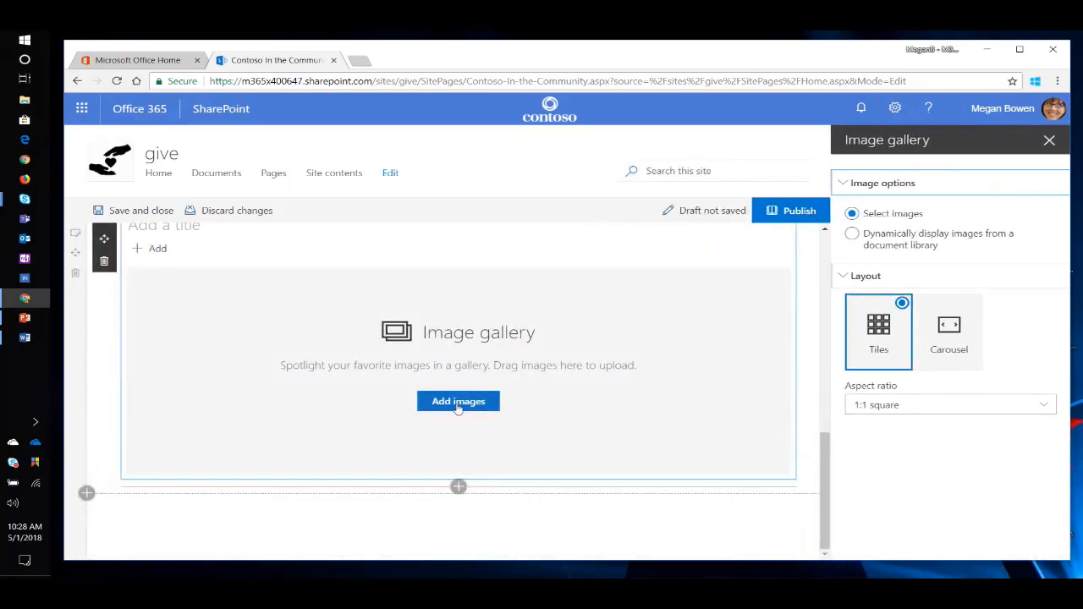
Upload all six Volunteers images from the Story Pictures folder to the gallery and set the tiles' aspect ratio to 16:9 wide.
{"action": "left_click", "coordinate": [457, 403]}
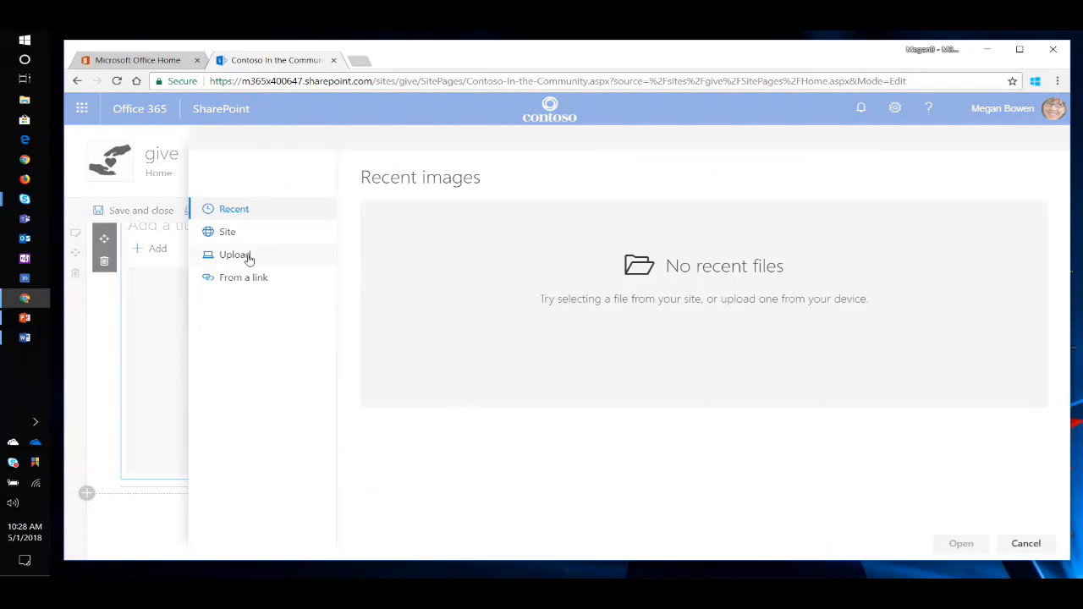
{"action": "left_click", "coordinate": [248, 259]}
{"action": "double_click", "coordinate": [230, 150]}
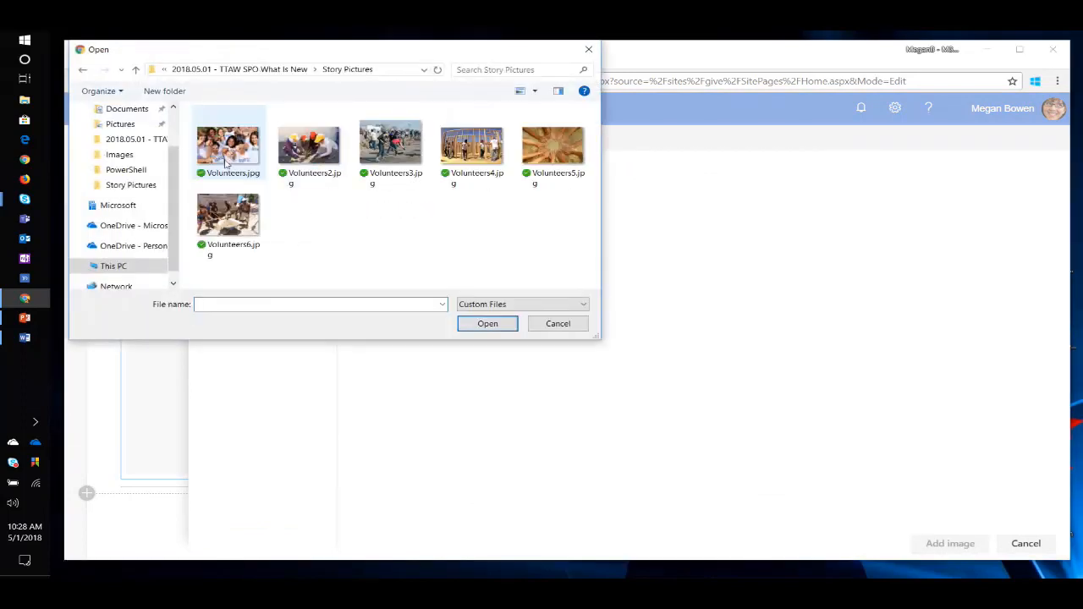
{"action": "left_click_drag", "start_coordinate": [229, 274], "coordinate": [576, 105]}
{"action": "left_click", "coordinate": [488, 325]}
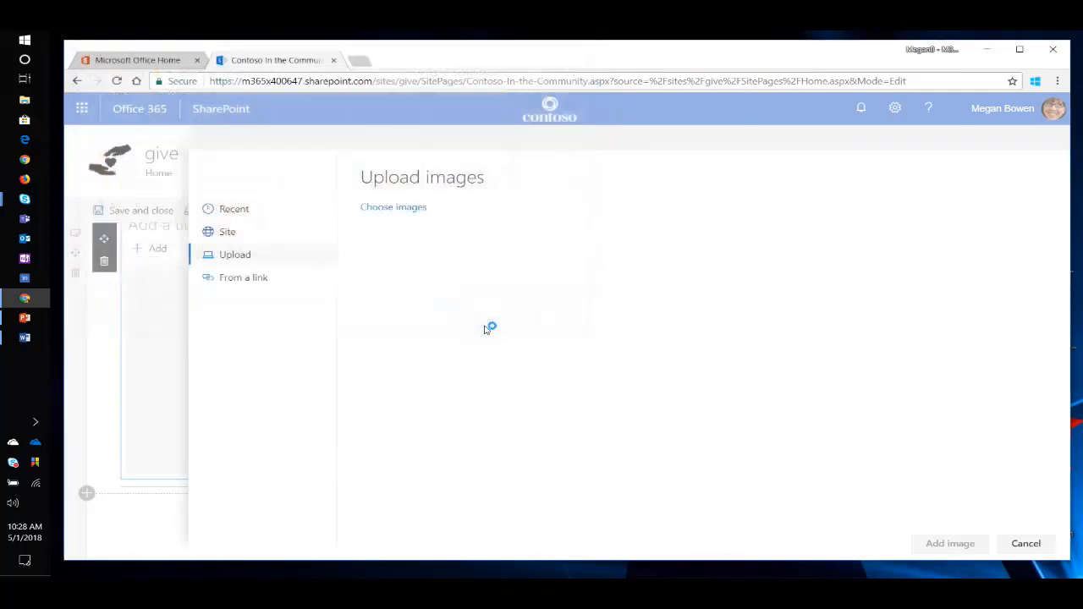
{"action": "left_click", "coordinate": [940, 546]}
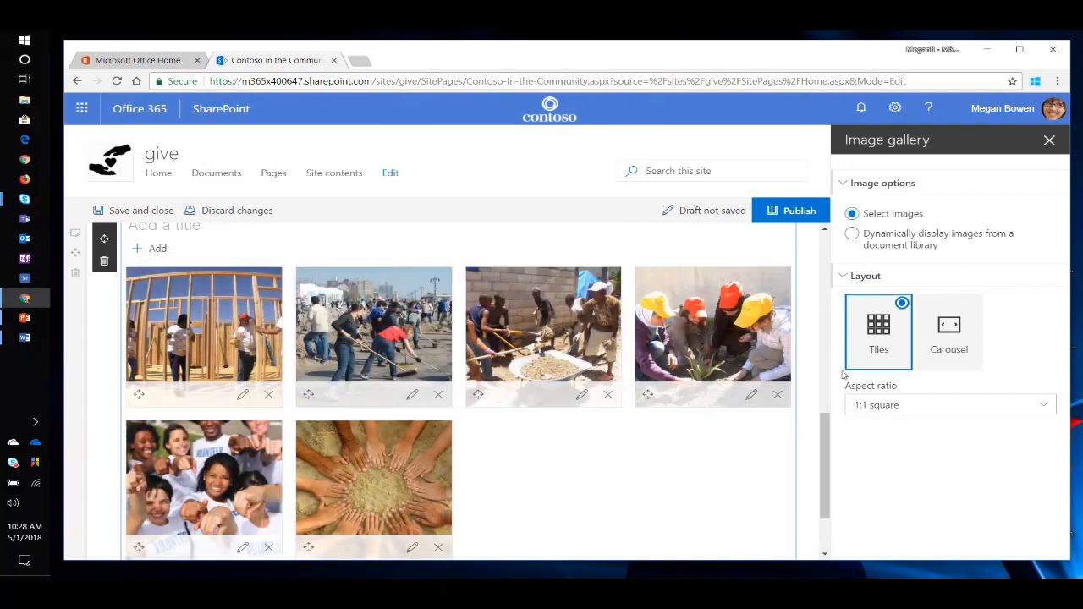
{"action": "left_click", "coordinate": [1045, 406]}
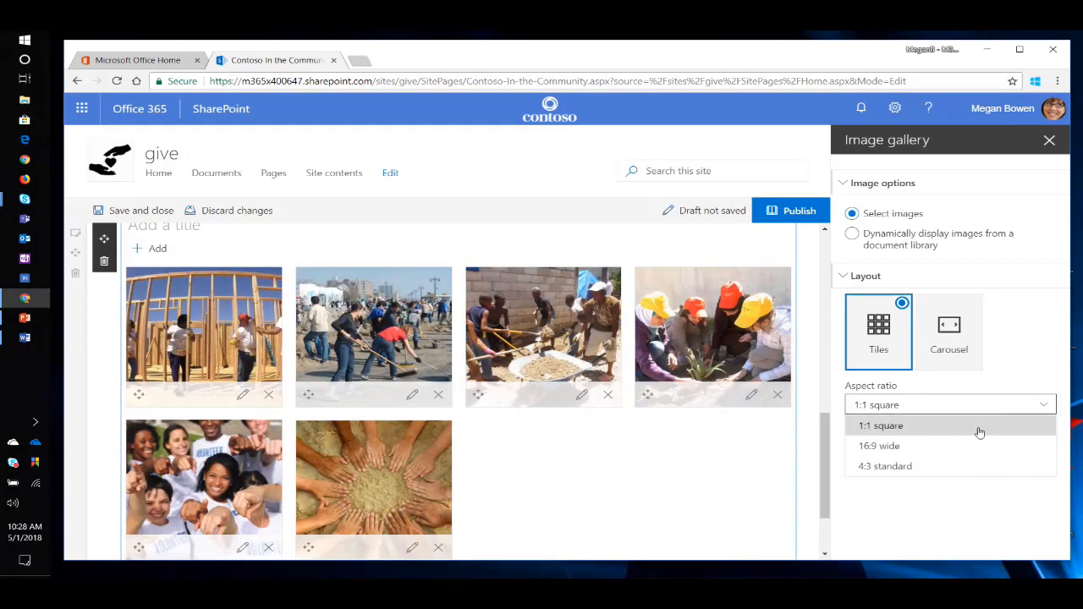
{"action": "left_click", "coordinate": [950, 447]}
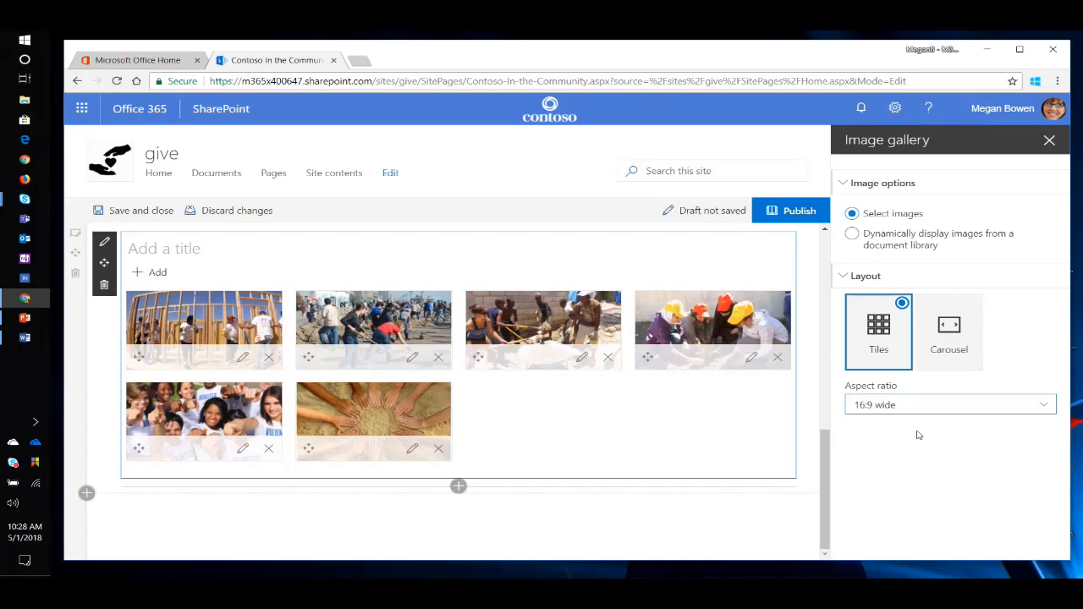
Switch the image gallery to the Carousel layout and turn on automatic cycling through its images.
{"action": "left_click", "coordinate": [951, 336]}
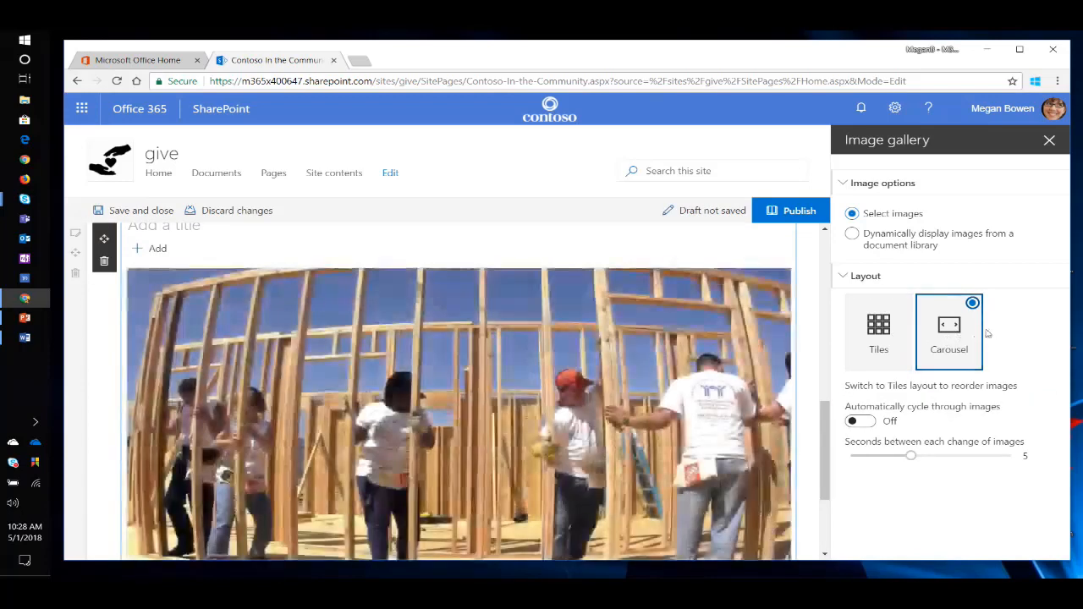
{"action": "left_click", "coordinate": [861, 422]}
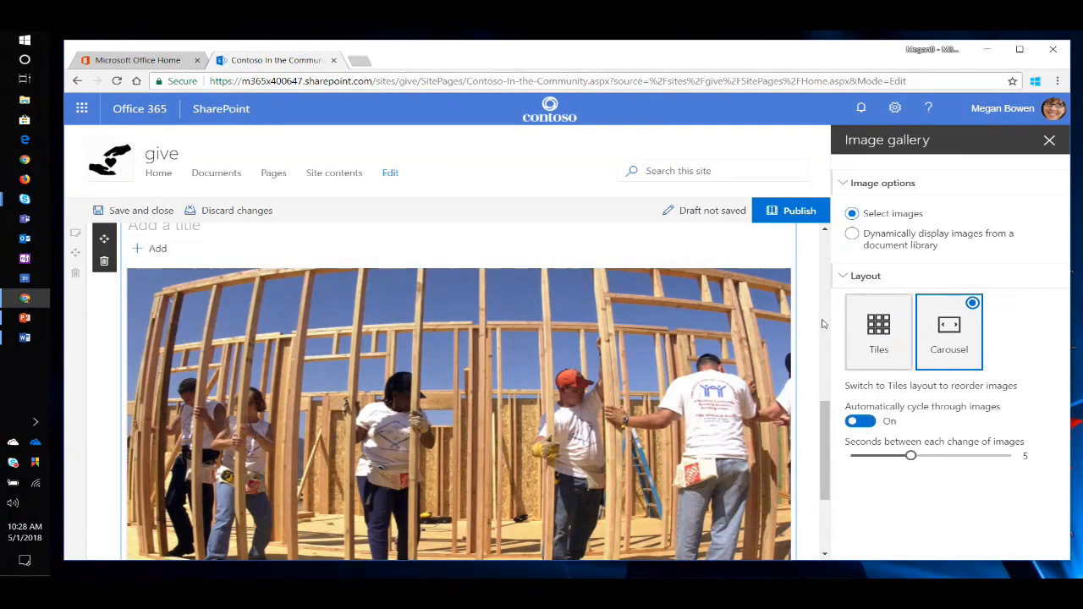
{"action": "left_click", "coordinate": [1053, 141]}
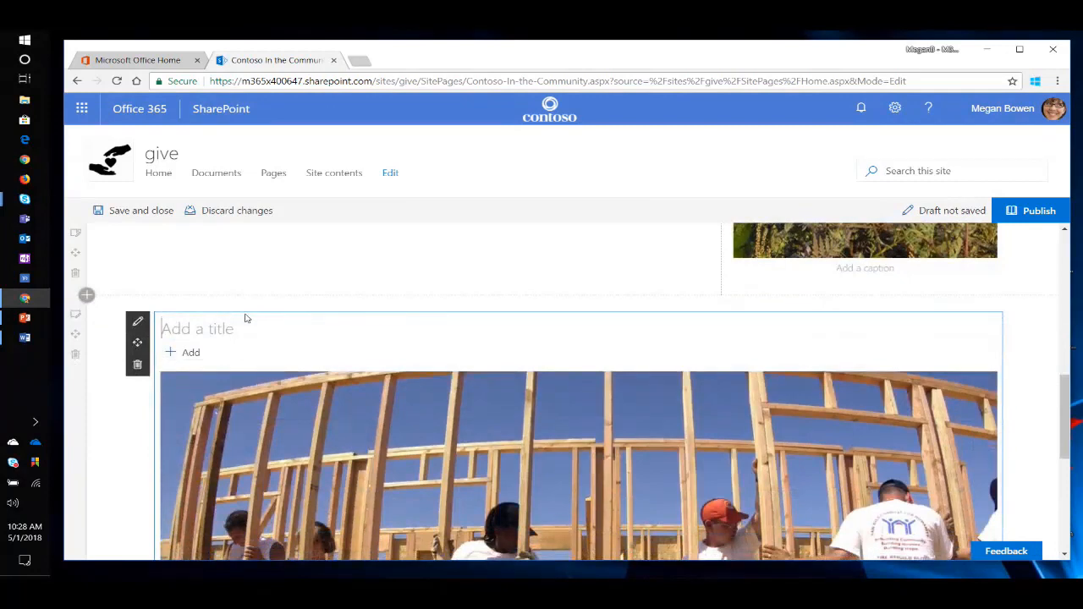
Title the image gallery "Our employees giving in their community".
{"action": "type", "text": "Our employees giving in their community"}
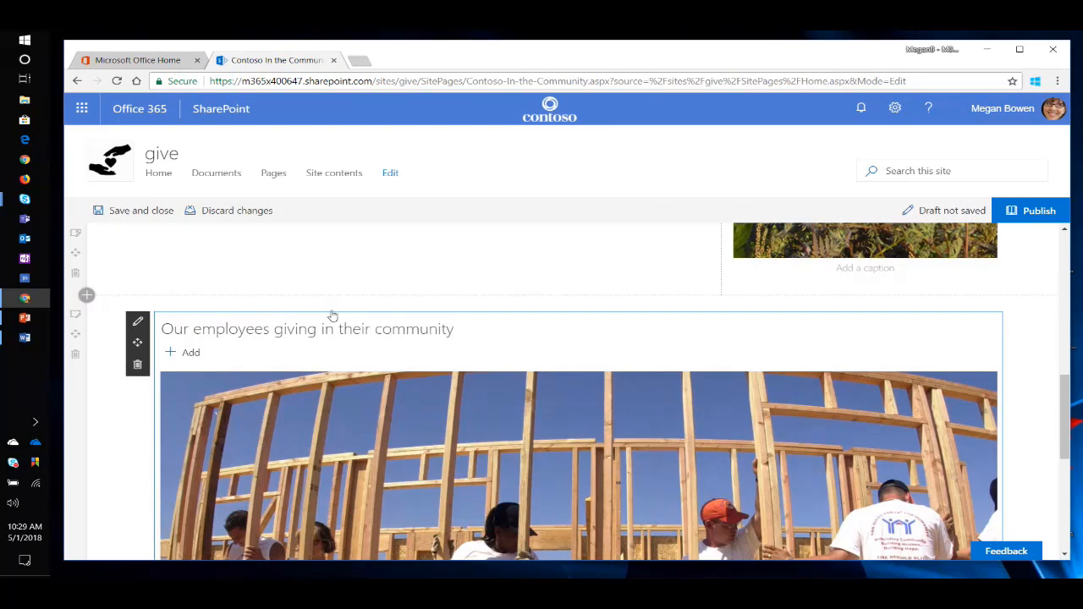
Caption the highlight image with the volunteer's first name followed by "hard at work in Atlanta".
{"action": "scroll", "coordinate": [496, 382], "scroll_direction": "up", "scroll_amount": 3}
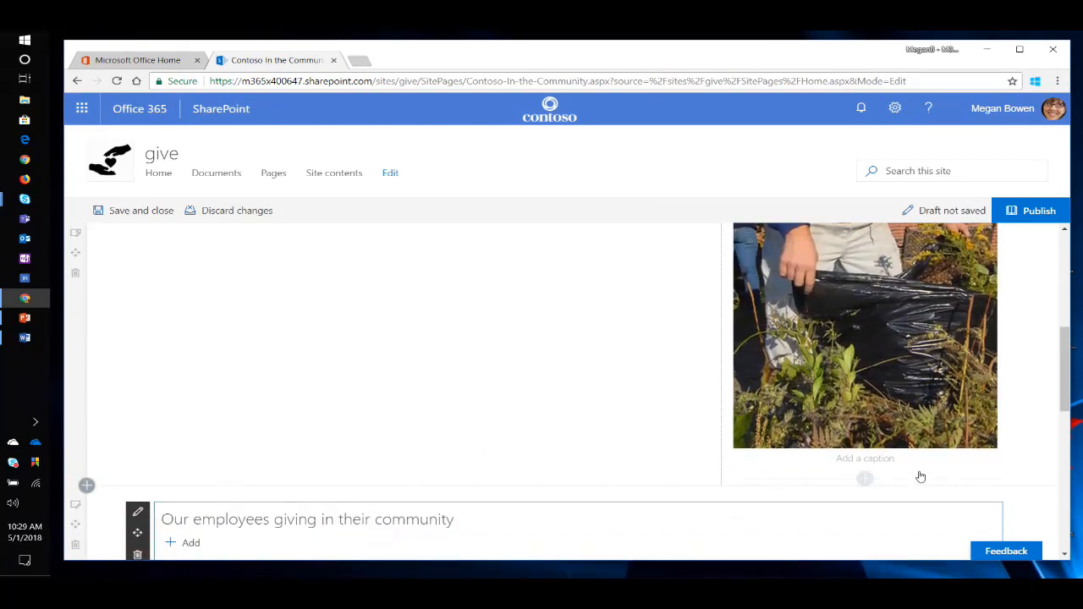
{"action": "scroll", "coordinate": [921, 478], "scroll_direction": "up", "scroll_amount": 2}
{"action": "scroll", "coordinate": [865, 382], "scroll_direction": "down", "scroll_amount": 1}
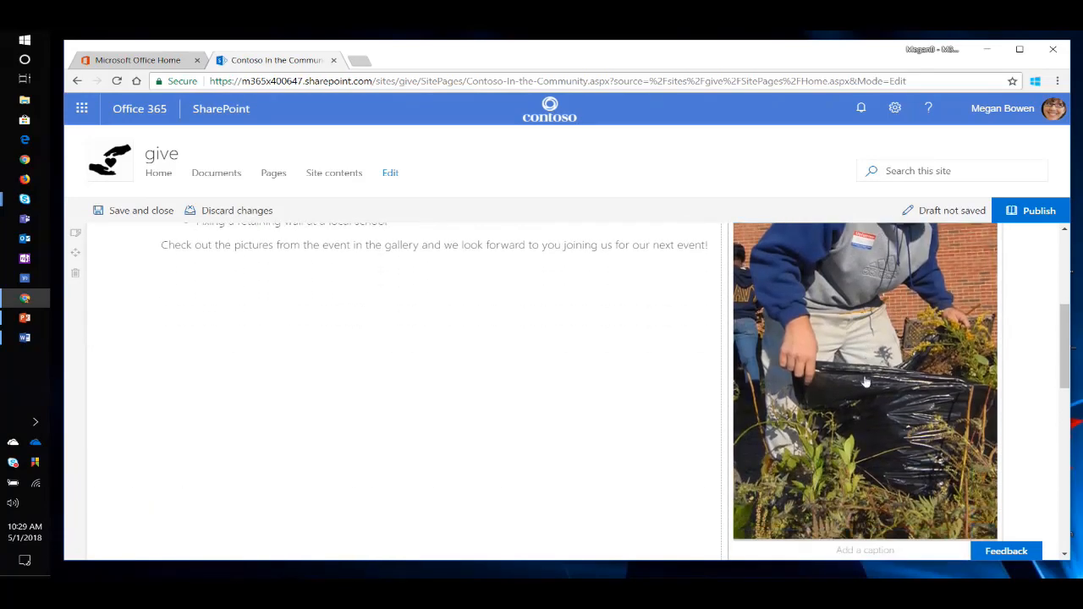
{"action": "scroll", "coordinate": [865, 382], "scroll_direction": "down", "scroll_amount": 2}
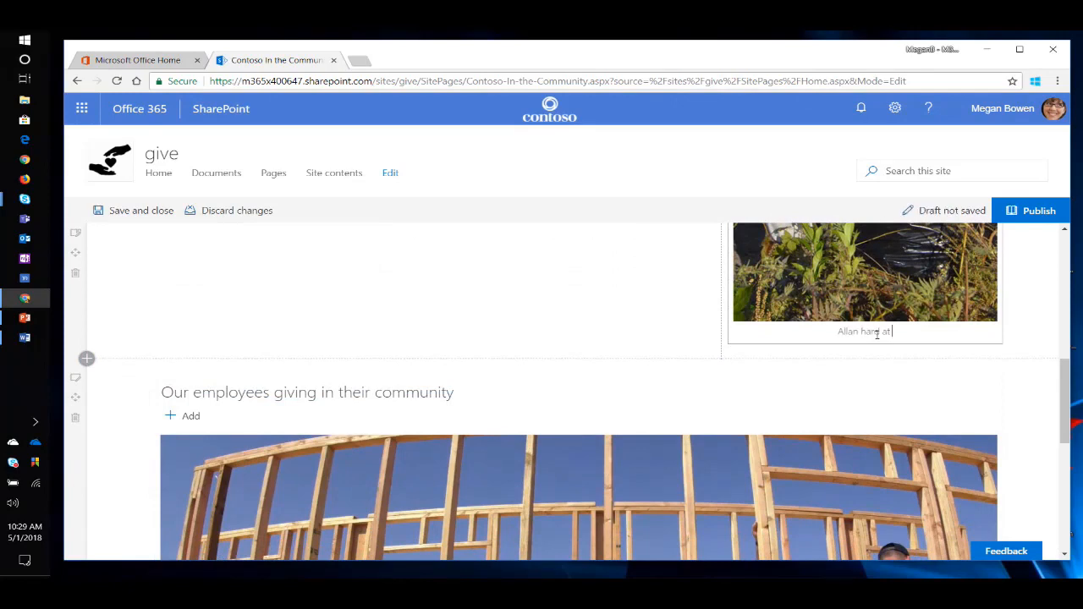
{"action": "type", "text": "work in Atolant"}
{"action": "key", "text": "BackSpace"}
{"action": "key", "text": "BackSpace"}
{"action": "key", "text": "BackSpace"}
{"action": "key", "text": "BackSpace"}
{"action": "key", "text": "BackSpace"}
{"action": "type", "text": "lanta"}
Examine the full categorised list of web parts that can be added below the story text, without adding any.
{"action": "scroll", "coordinate": [336, 309], "scroll_direction": "up", "scroll_amount": 3}
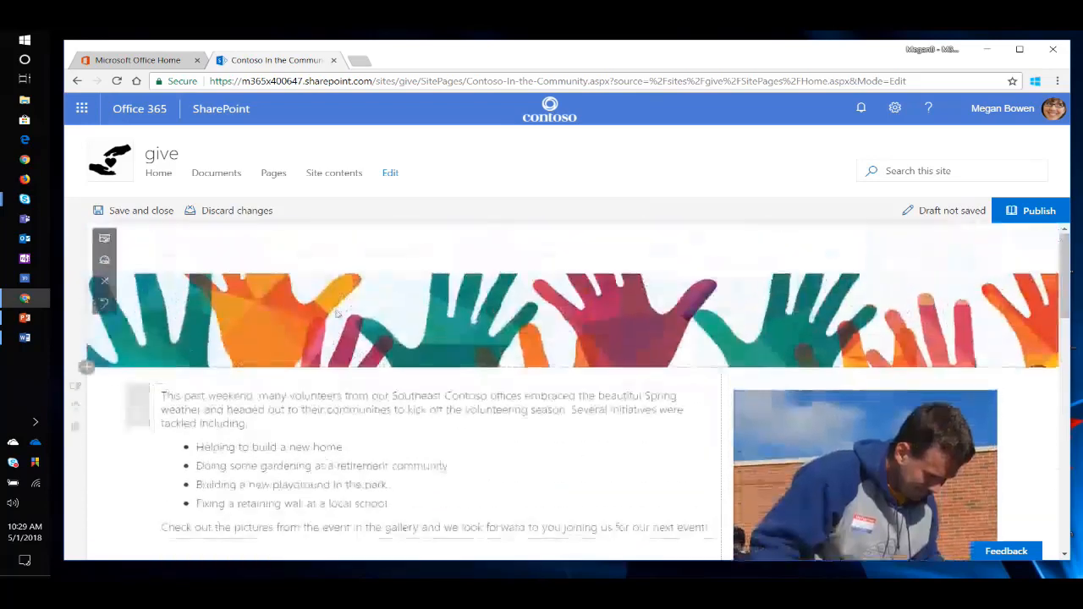
{"action": "scroll", "coordinate": [420, 327], "scroll_direction": "down", "scroll_amount": 5}
{"action": "scroll", "coordinate": [423, 338], "scroll_direction": "up", "scroll_amount": 3}
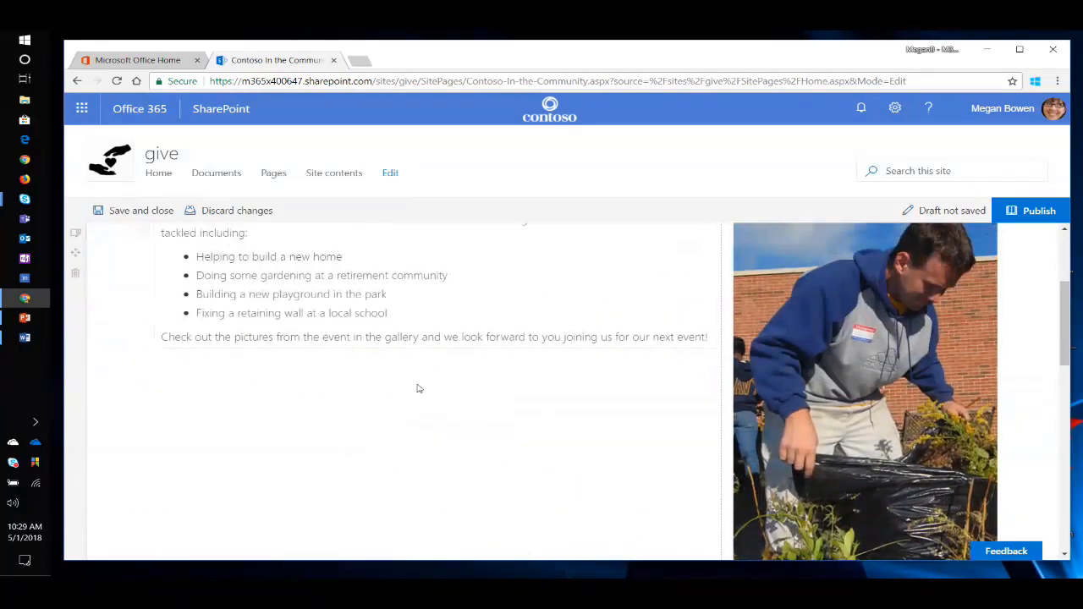
{"action": "left_click", "coordinate": [435, 357]}
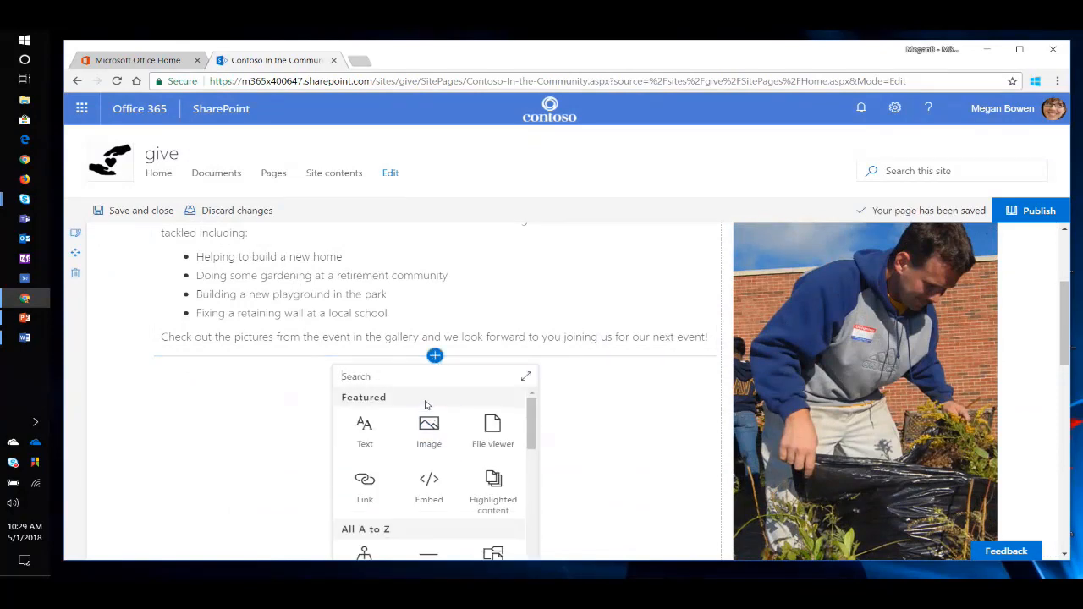
{"action": "left_click", "coordinate": [527, 377]}
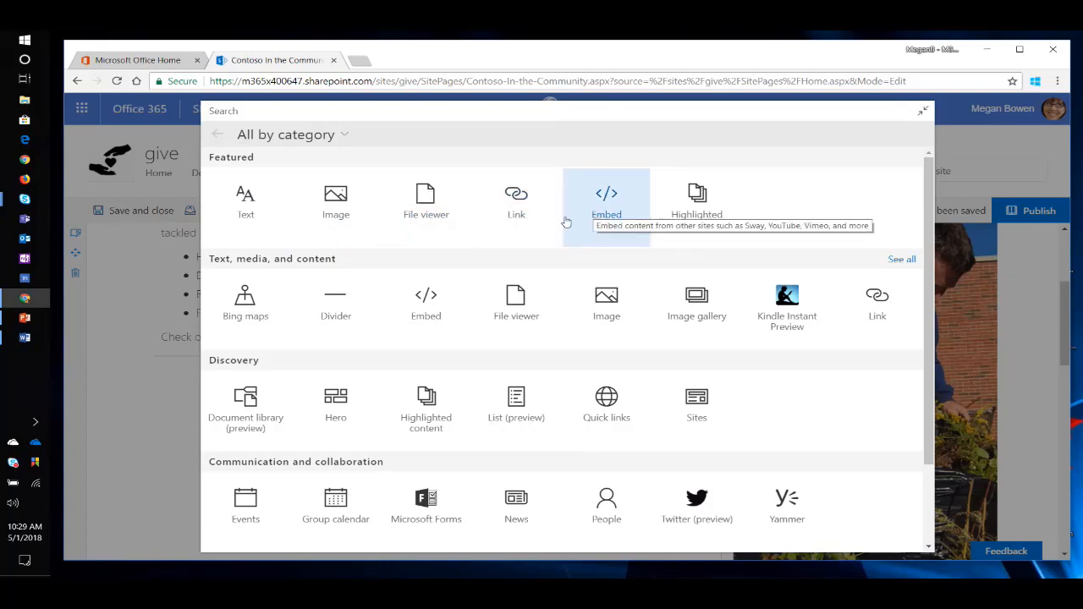
{"action": "scroll", "coordinate": [593, 409], "scroll_direction": "down", "scroll_amount": 1}
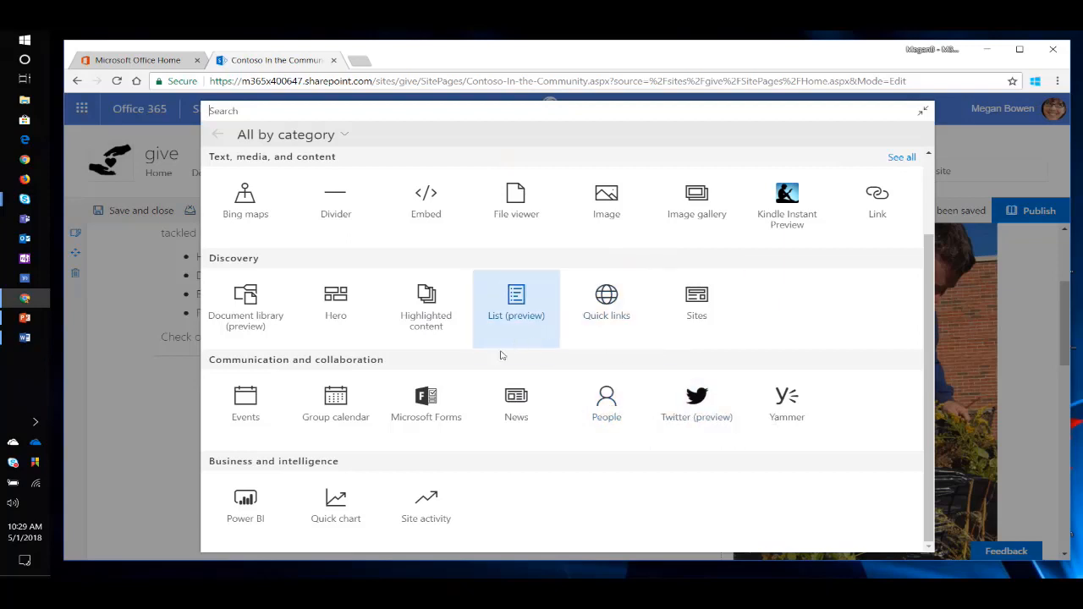
{"action": "scroll", "coordinate": [461, 356], "scroll_direction": "up", "scroll_amount": 1}
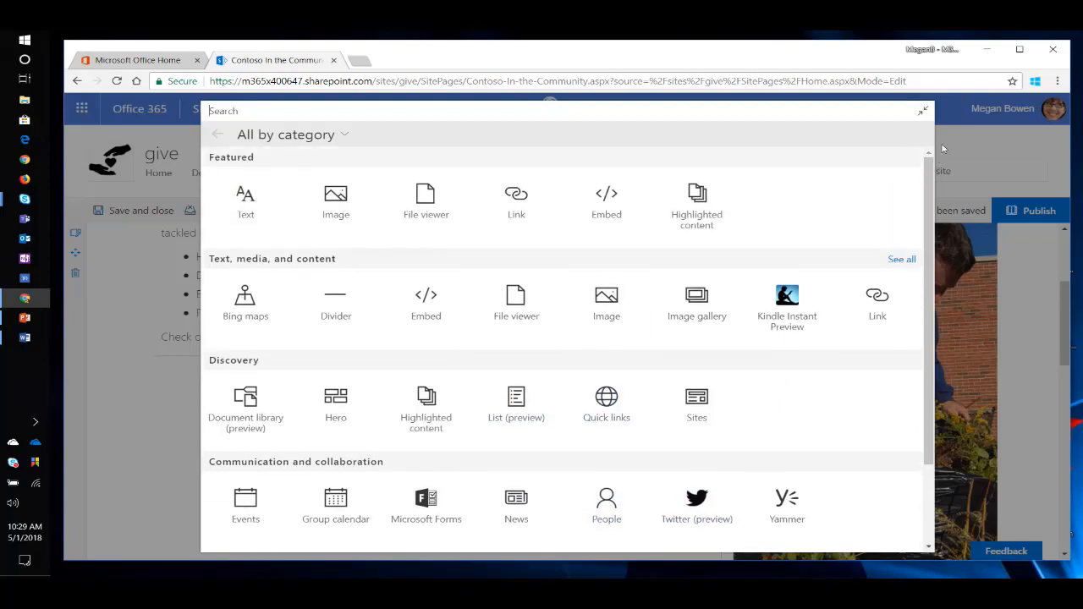
{"action": "left_click", "coordinate": [975, 143]}
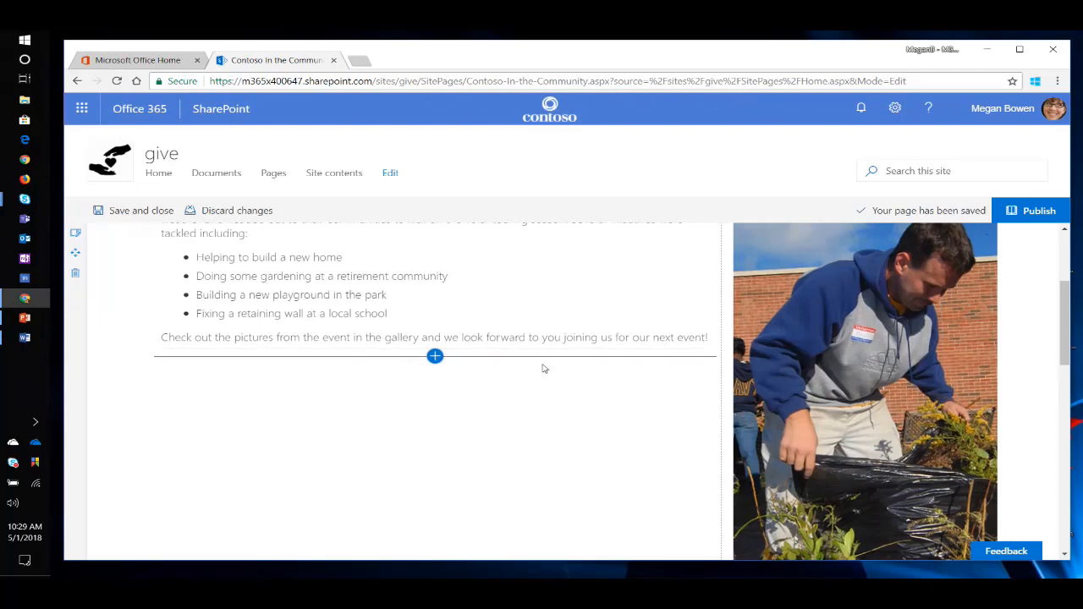
Move the image gallery into the wide column directly below the story text, beside the highlight image.
{"action": "scroll", "coordinate": [543, 368], "scroll_direction": "up", "scroll_amount": 2}
{"action": "scroll", "coordinate": [543, 369], "scroll_direction": "down", "scroll_amount": 8}
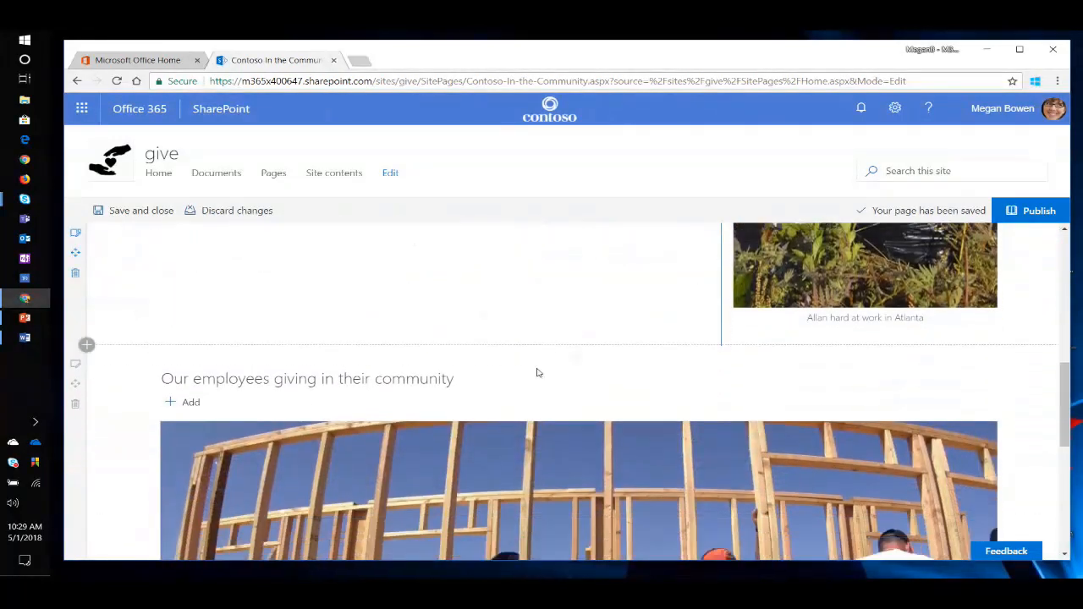
{"action": "left_click_drag", "start_coordinate": [137, 336], "coordinate": [398, 290]}
{"action": "scroll", "coordinate": [398, 290], "scroll_direction": "up", "scroll_amount": 2}
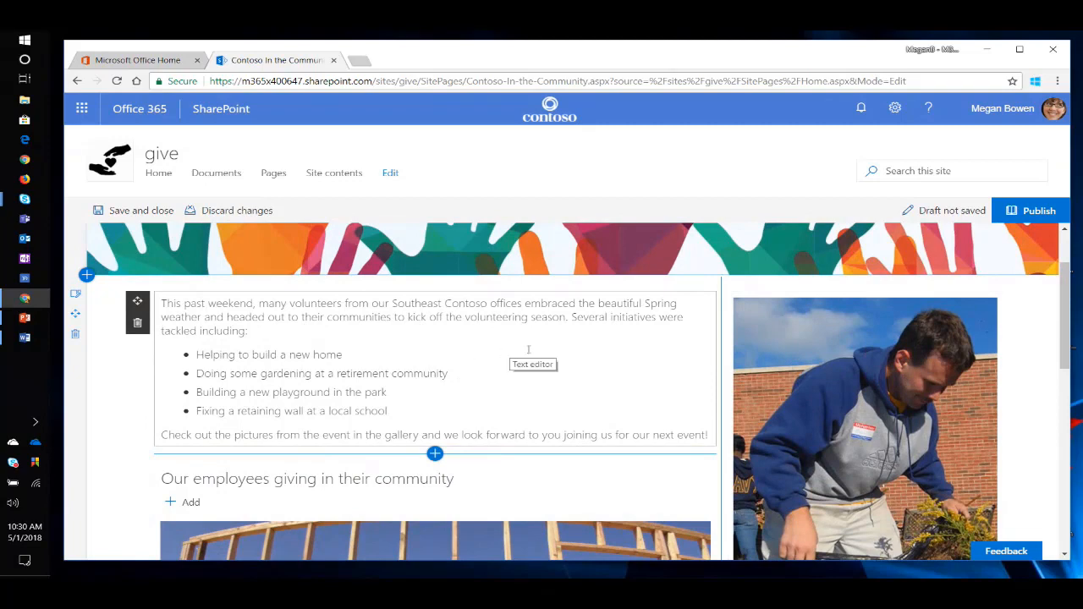
Publish the news article and return to the site's home page to view its entry under News.
{"action": "scroll", "coordinate": [483, 310], "scroll_direction": "up", "scroll_amount": 1}
{"action": "left_click", "coordinate": [1034, 211]}
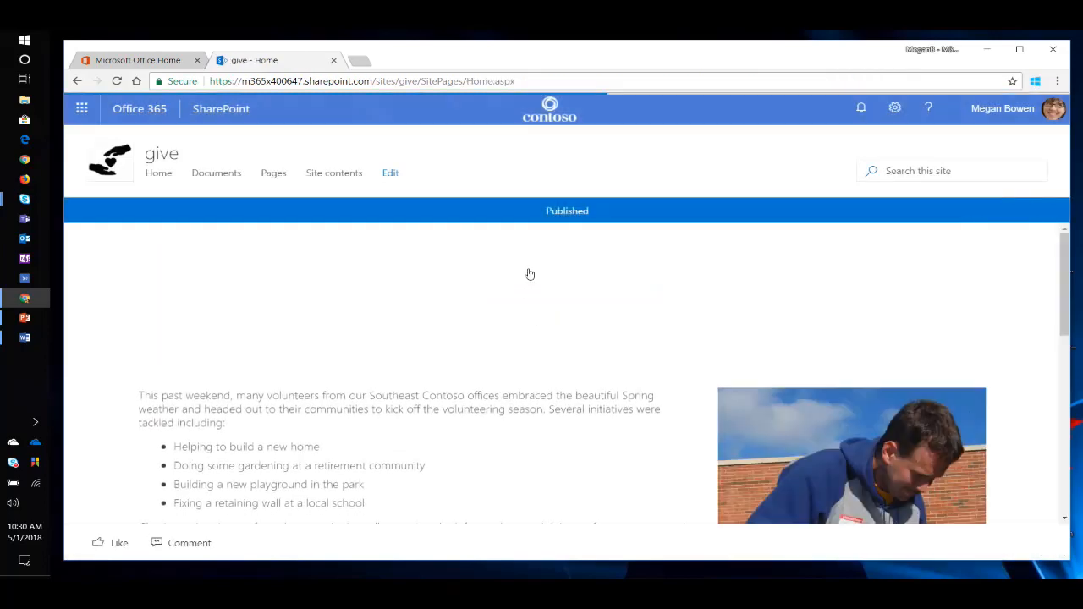
{"action": "scroll", "coordinate": [550, 339], "scroll_direction": "down", "scroll_amount": 4}
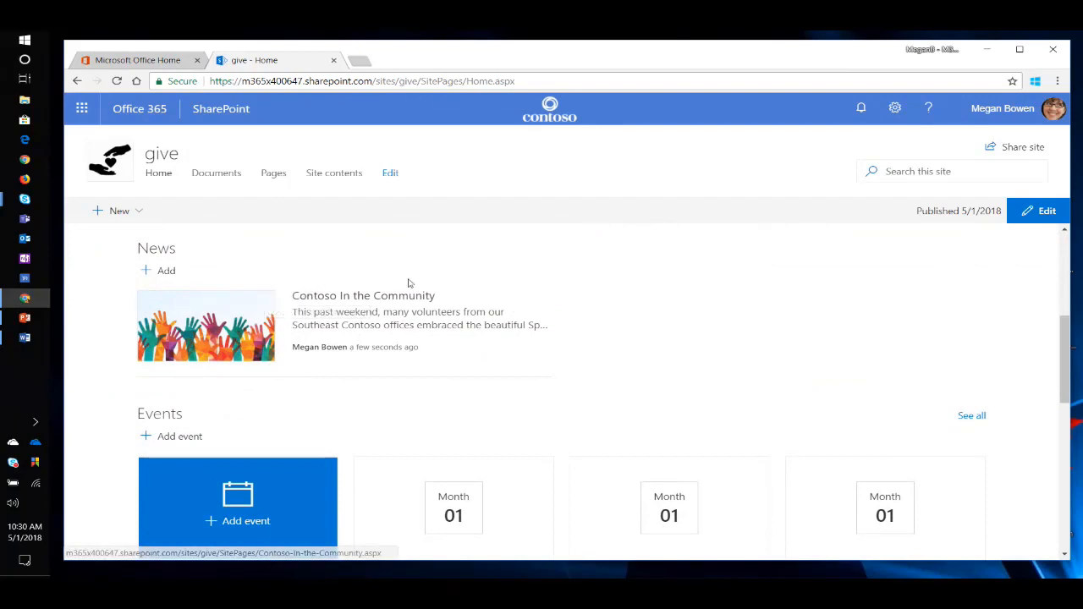
{"action": "scroll", "coordinate": [508, 326], "scroll_direction": "down", "scroll_amount": 1}
{"action": "scroll", "coordinate": [511, 331], "scroll_direction": "down", "scroll_amount": 1}
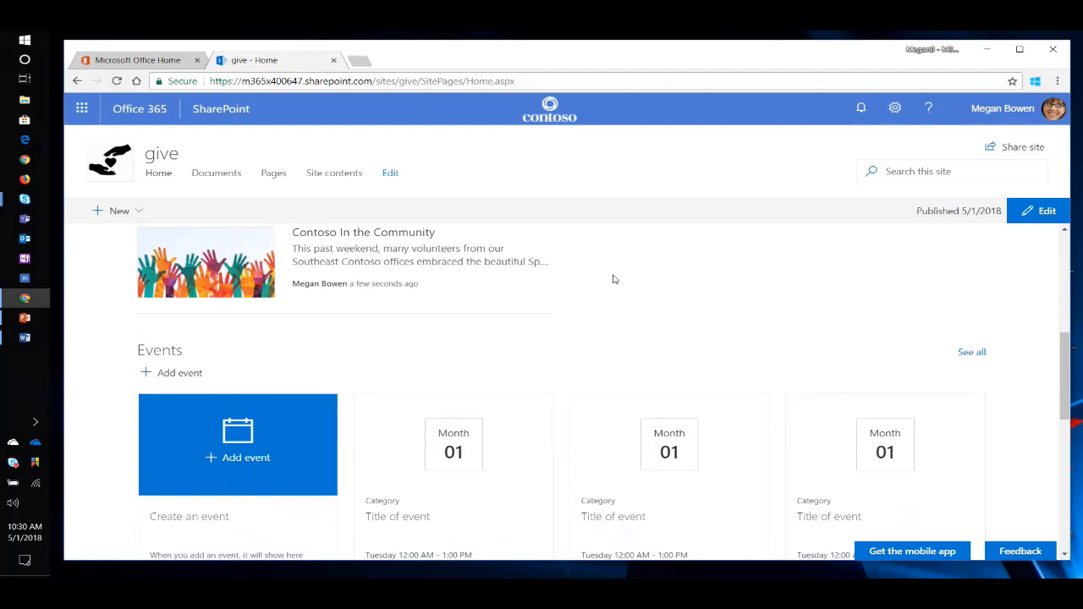
{"action": "scroll", "coordinate": [616, 282], "scroll_direction": "up", "scroll_amount": 1}
Create a new event from the home page's Events section and set its date to Friday, May 11, 2018.
{"action": "scroll", "coordinate": [619, 283], "scroll_direction": "down", "scroll_amount": 2}
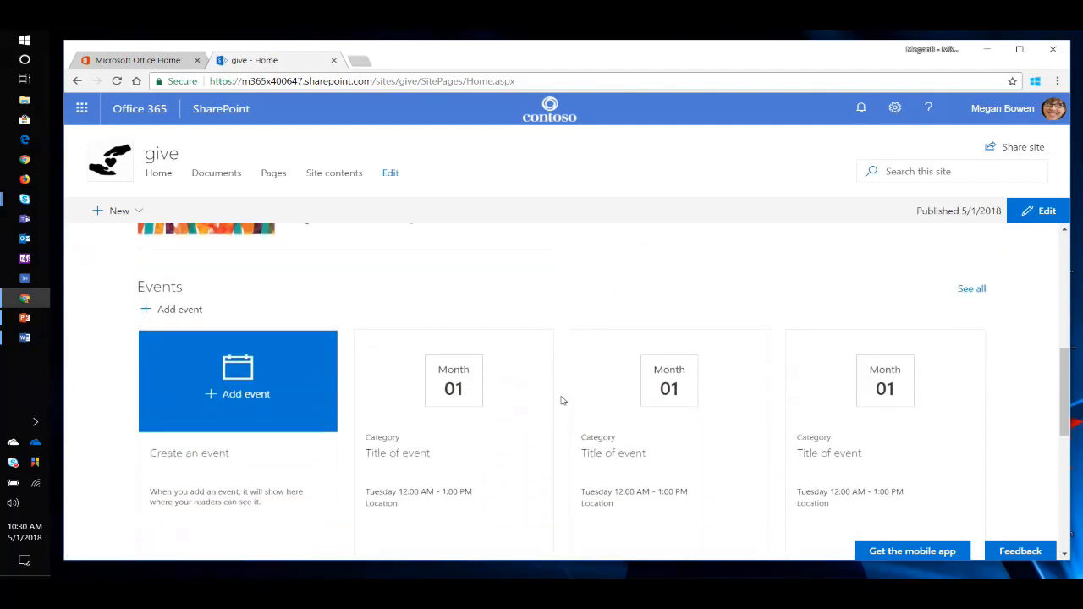
{"action": "left_click", "coordinate": [238, 392]}
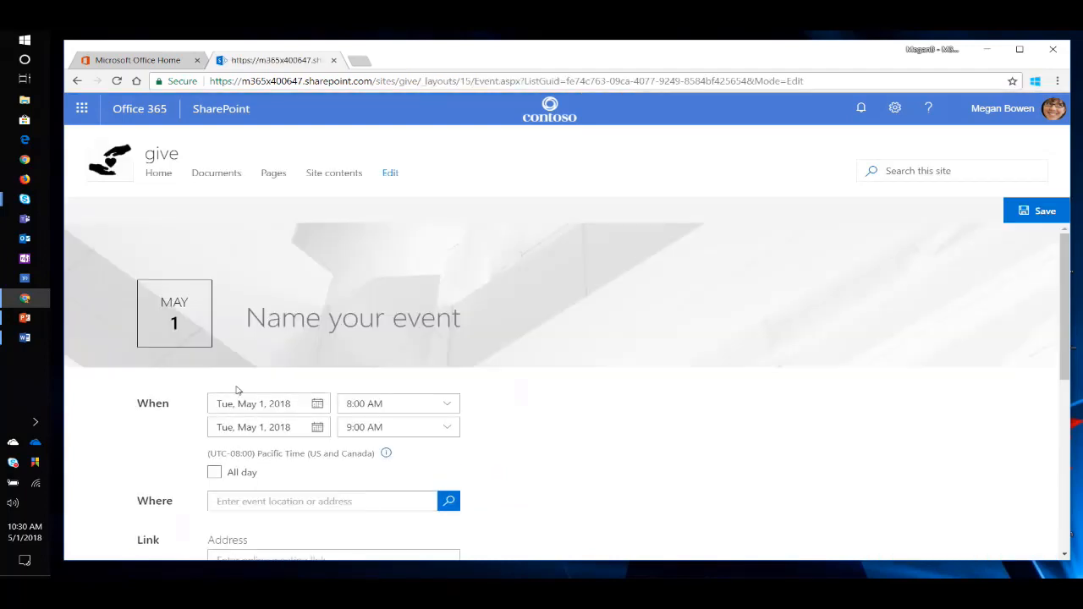
{"action": "left_click", "coordinate": [317, 404]}
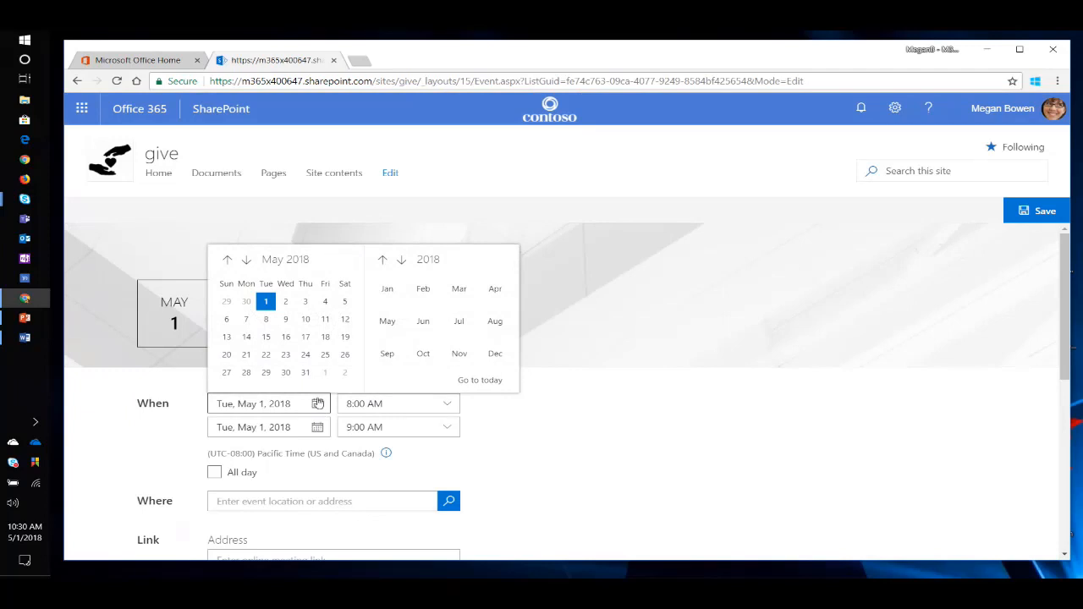
{"action": "left_click", "coordinate": [326, 320]}
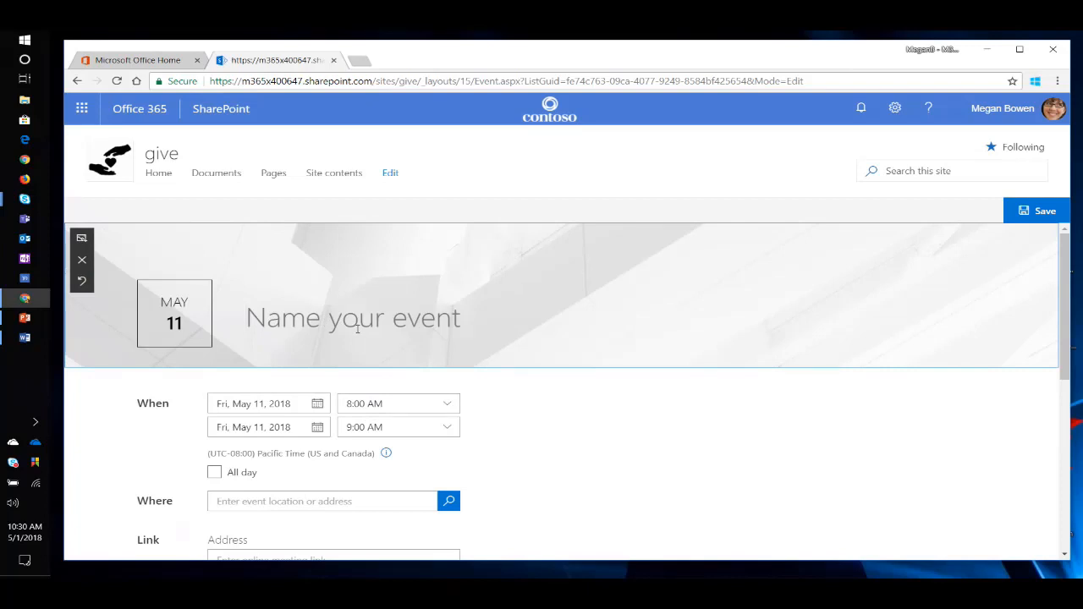
Name the event "In office volunteering".
{"action": "type", "text": "In house"}
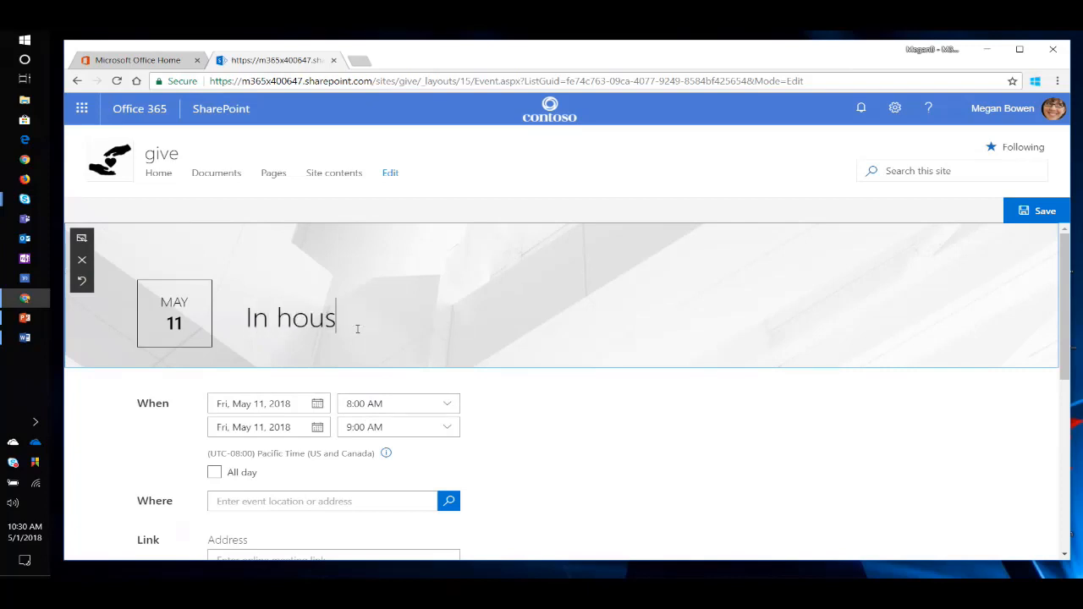
{"action": "key", "text": "BackSpace"}
{"action": "key", "text": "BackSpace"}
{"action": "key", "text": "BackSpace"}
{"action": "key", "text": "BackSpace"}
{"action": "key", "text": "BackSpace"}
{"action": "type", "text": "off"}
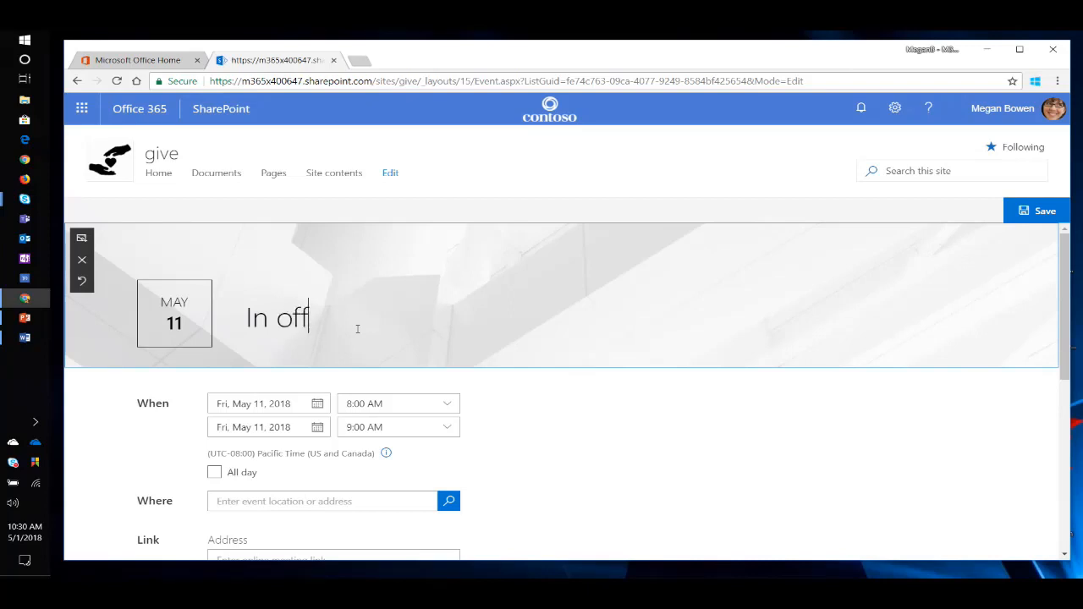
{"action": "type", "text": "ice yolu"}
{"action": "key", "text": "BackSpace"}
{"action": "key", "text": "BackSpace"}
{"action": "type", "text": "lunteering"}
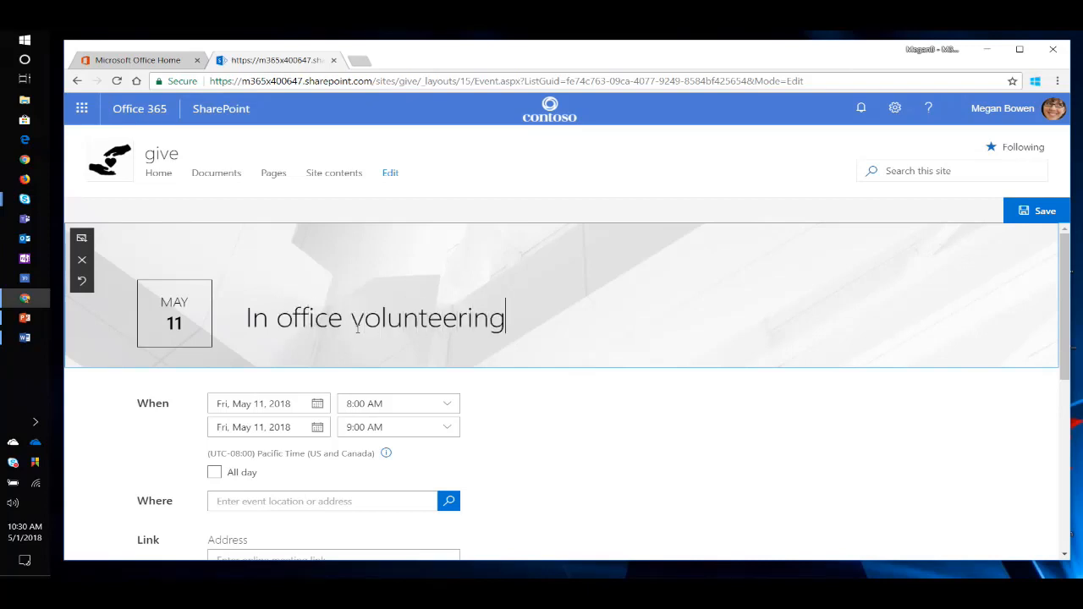
Set the event's start time to 11:00 AM and its end time to 2:00 PM.
{"action": "scroll", "coordinate": [488, 321], "scroll_direction": "down", "scroll_amount": 2}
{"action": "scroll", "coordinate": [573, 336], "scroll_direction": "up", "scroll_amount": 2}
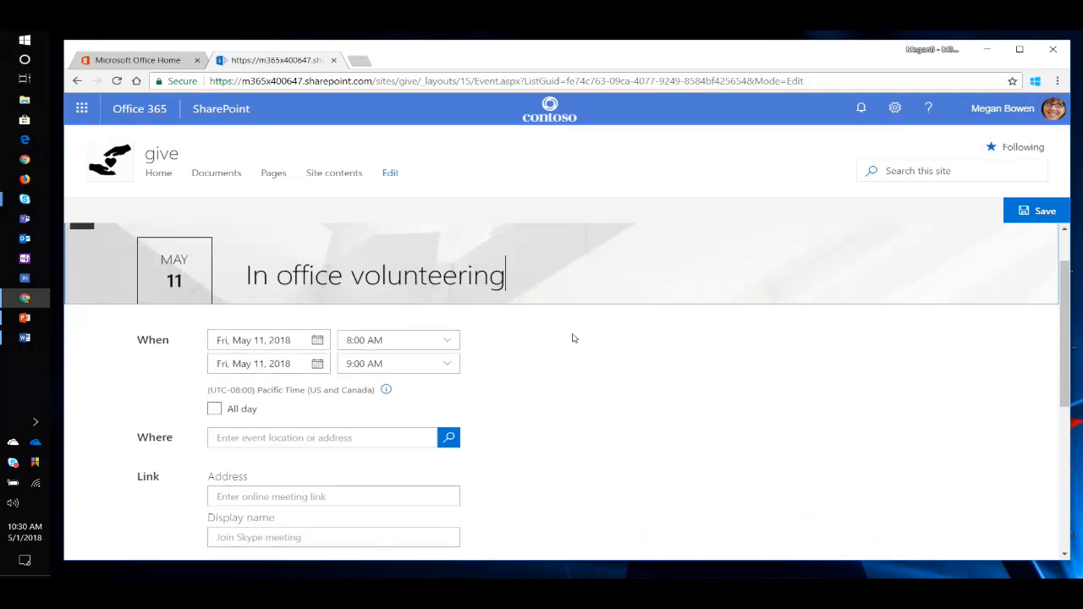
{"action": "left_click", "coordinate": [448, 342]}
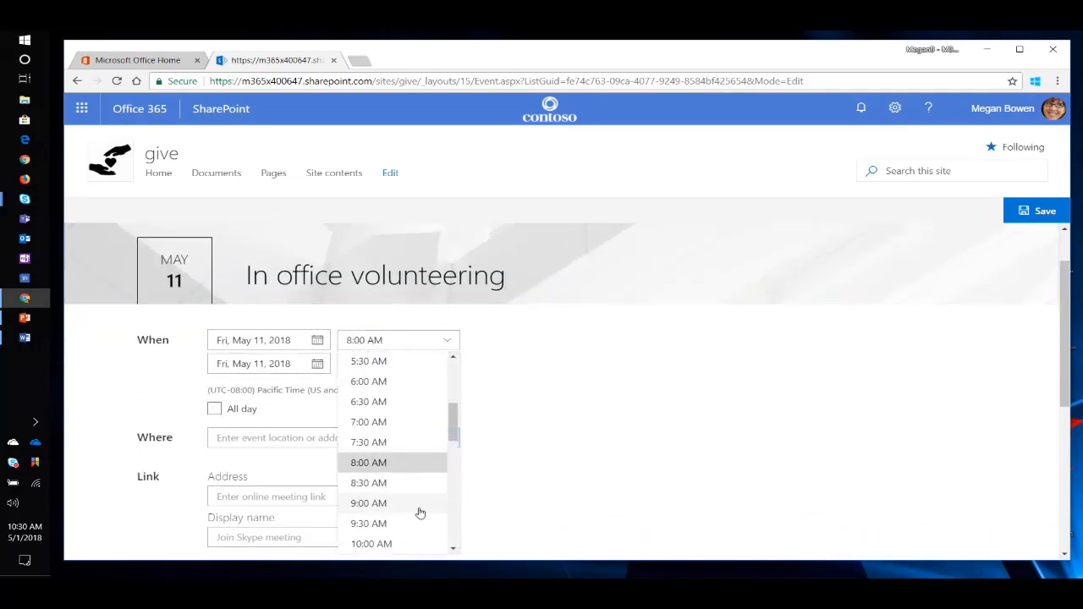
{"action": "scroll", "coordinate": [419, 508], "scroll_direction": "down", "scroll_amount": 3}
{"action": "left_click", "coordinate": [404, 457]}
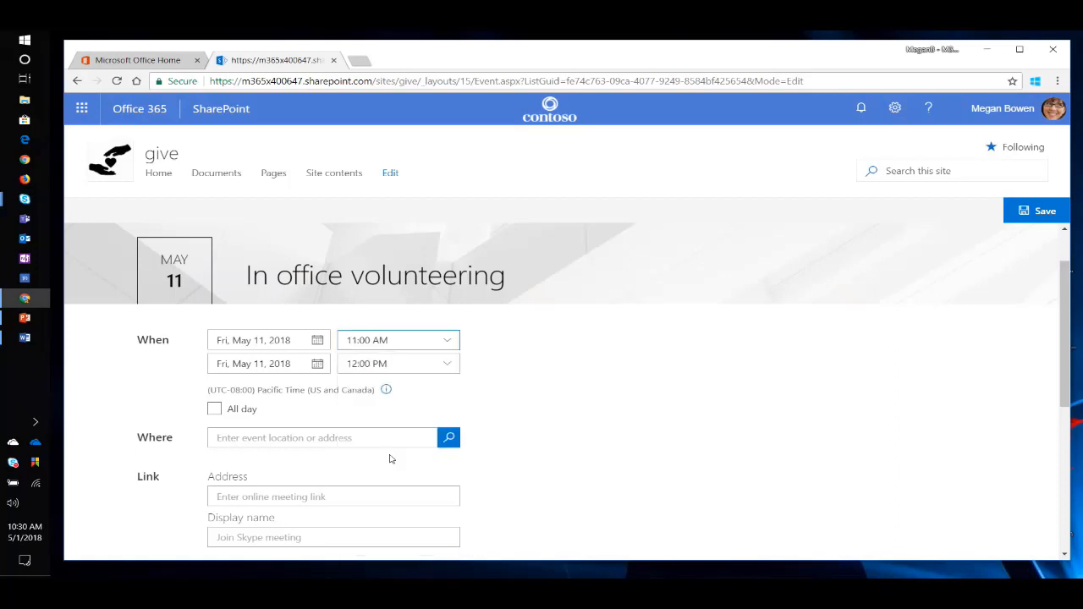
{"action": "left_click", "coordinate": [449, 364]}
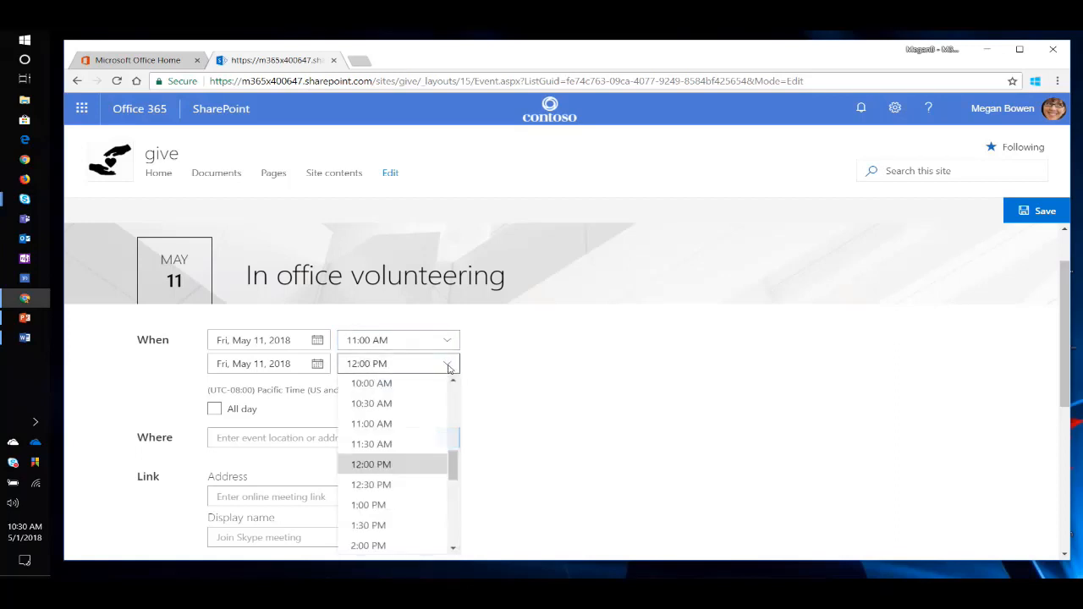
{"action": "left_click", "coordinate": [383, 544]}
Set the event's location to the venue's street address, choosing the matching suggestion in Alpharetta, Georgia.
{"action": "scroll", "coordinate": [602, 383], "scroll_direction": "down", "scroll_amount": 2}
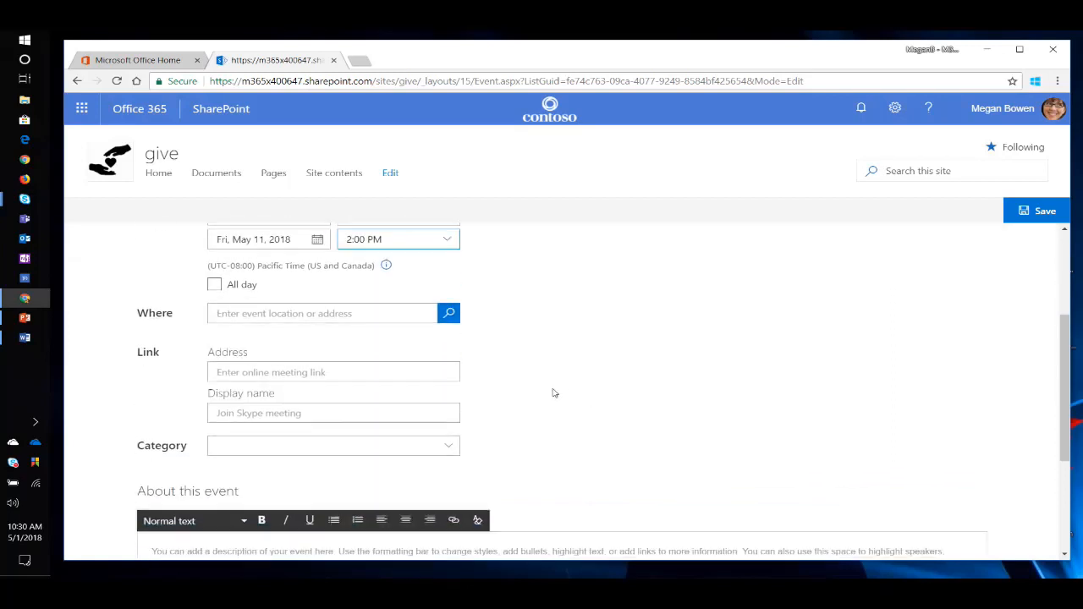
{"action": "left_click", "coordinate": [280, 312]}
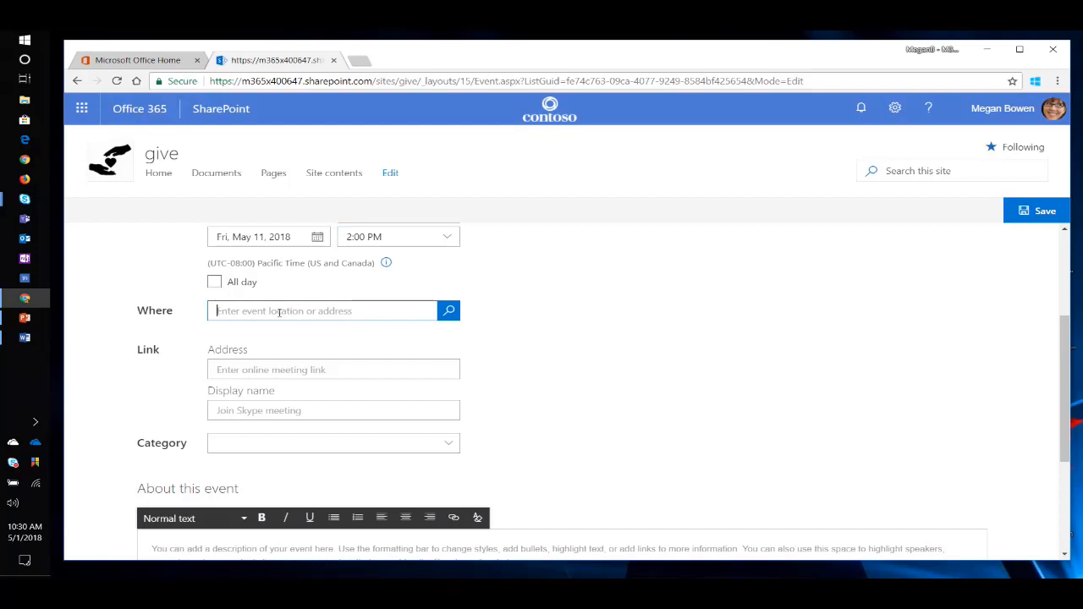
{"action": "type", "text": "8000 ava"}
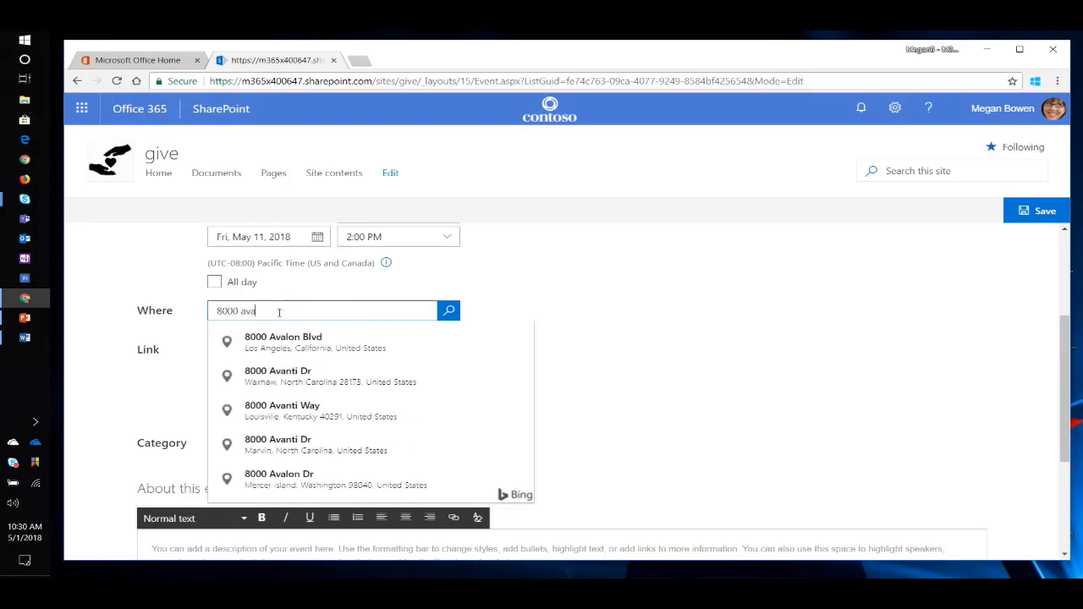
{"action": "type", "text": "lo"}
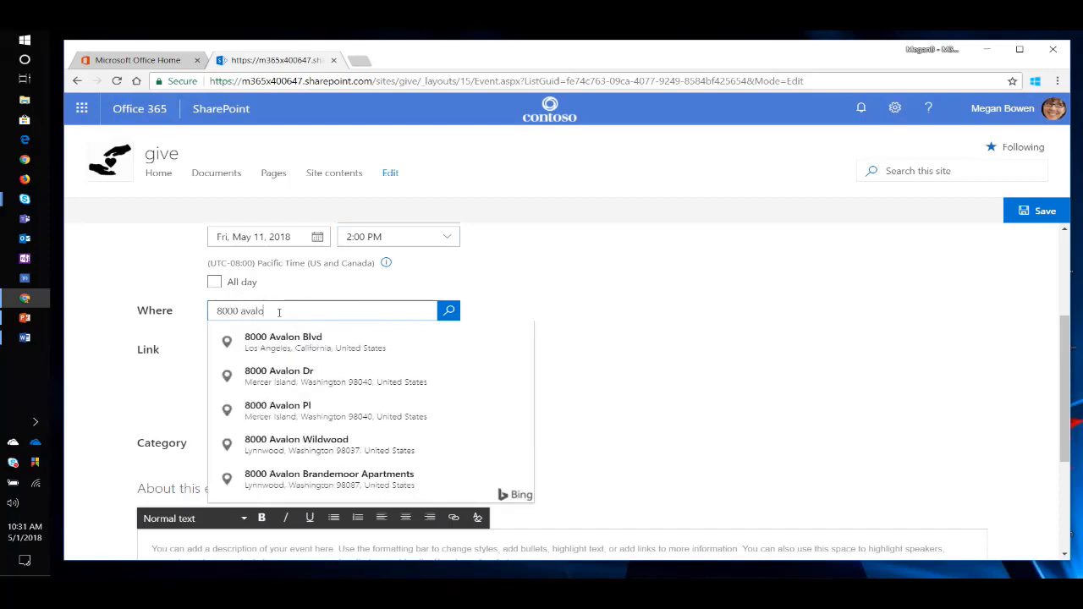
{"action": "type", "text": "n way"}
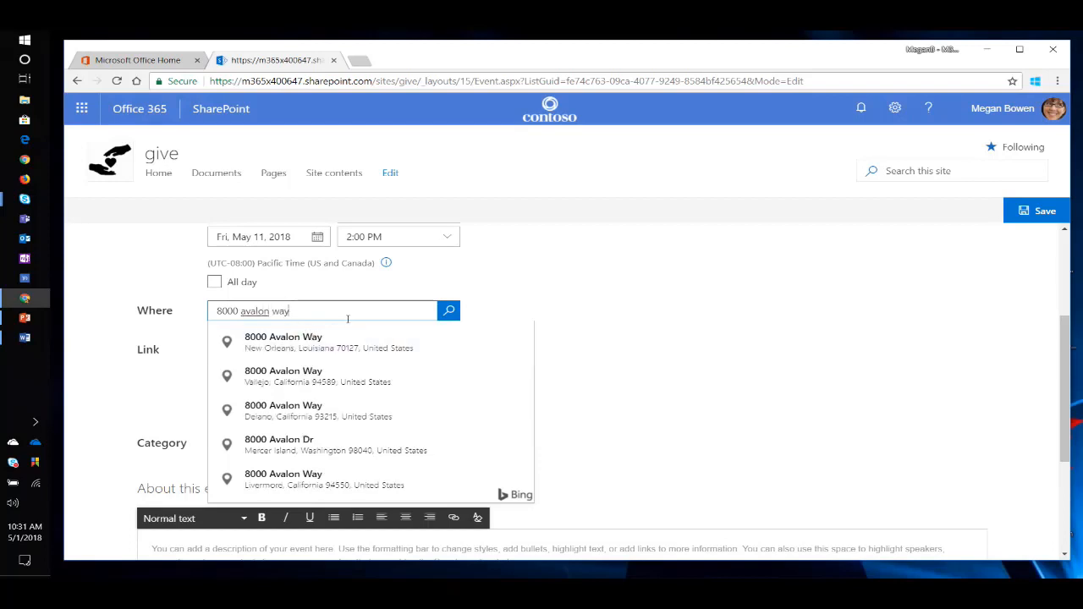
{"action": "type", "text": ", alpha"}
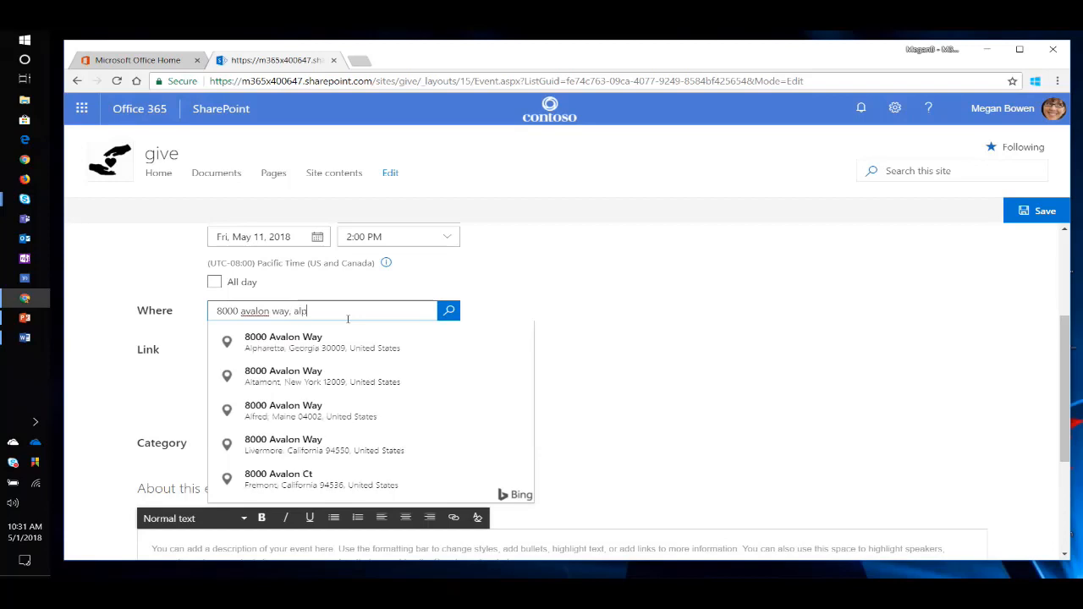
{"action": "left_click", "coordinate": [355, 347]}
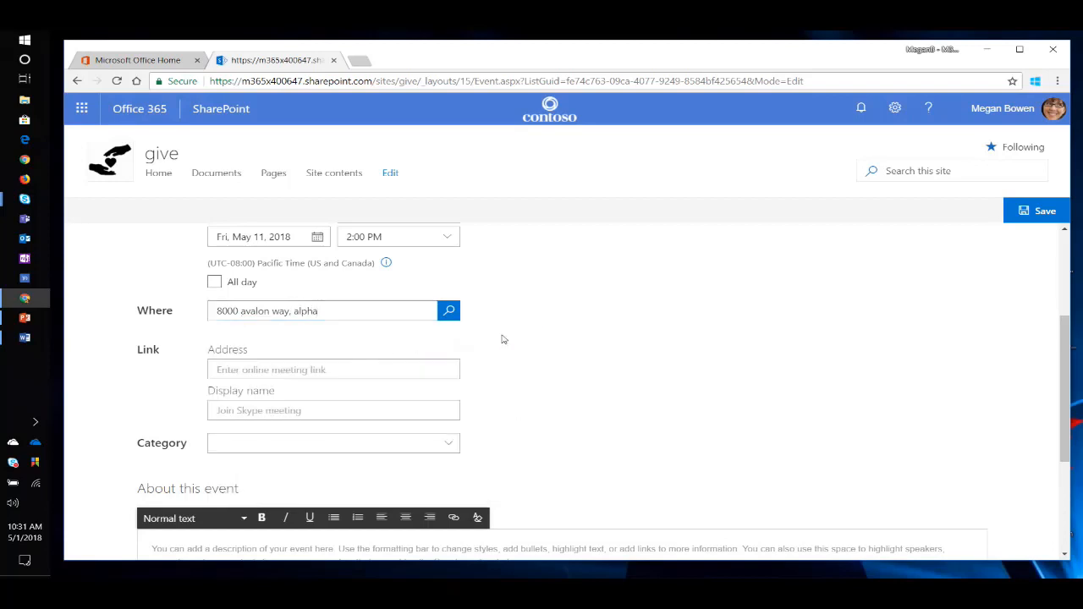
{"action": "scroll", "coordinate": [529, 331], "scroll_direction": "up", "scroll_amount": 2}
{"action": "scroll", "coordinate": [563, 361], "scroll_direction": "down", "scroll_amount": 2}
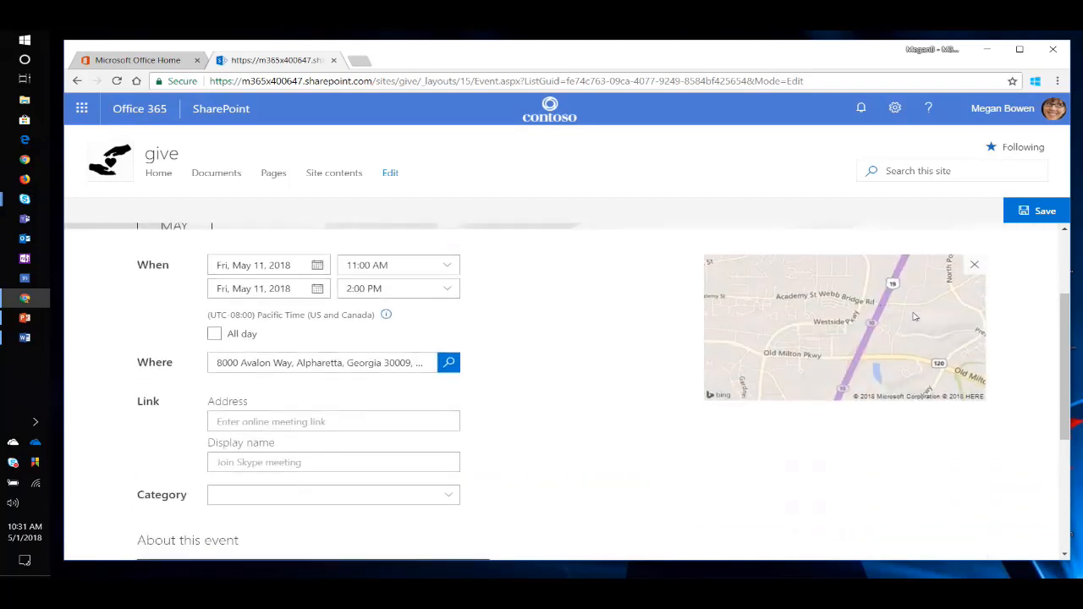
Describe the event as "Come into the office and help build some bicycles for charity." and add the retail manager's profile below the description.
{"action": "scroll", "coordinate": [651, 321], "scroll_direction": "down", "scroll_amount": 3}
{"action": "scroll", "coordinate": [525, 284], "scroll_direction": "up", "scroll_amount": 2}
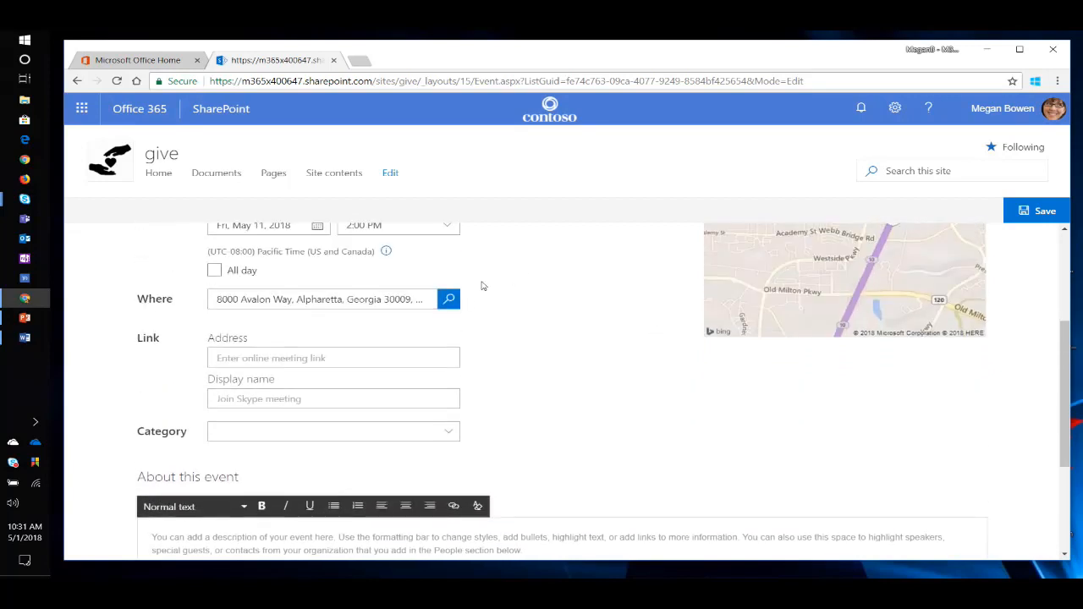
{"action": "left_click", "coordinate": [280, 542]}
{"action": "scroll", "coordinate": [331, 367], "scroll_direction": "down", "scroll_amount": 2}
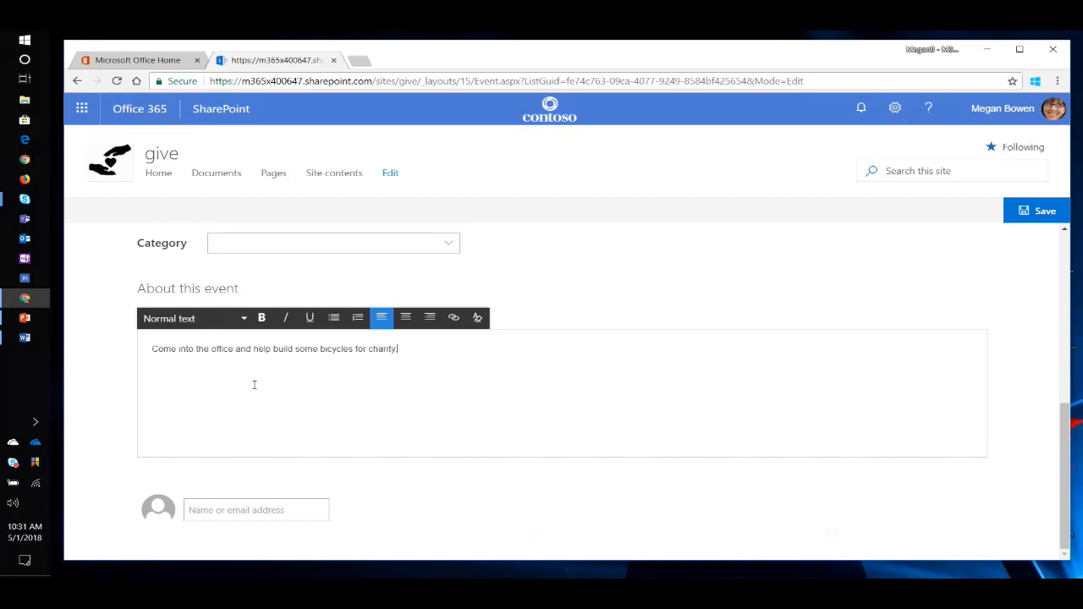
{"action": "left_click", "coordinate": [252, 508]}
{"action": "type", "text": "adele"}
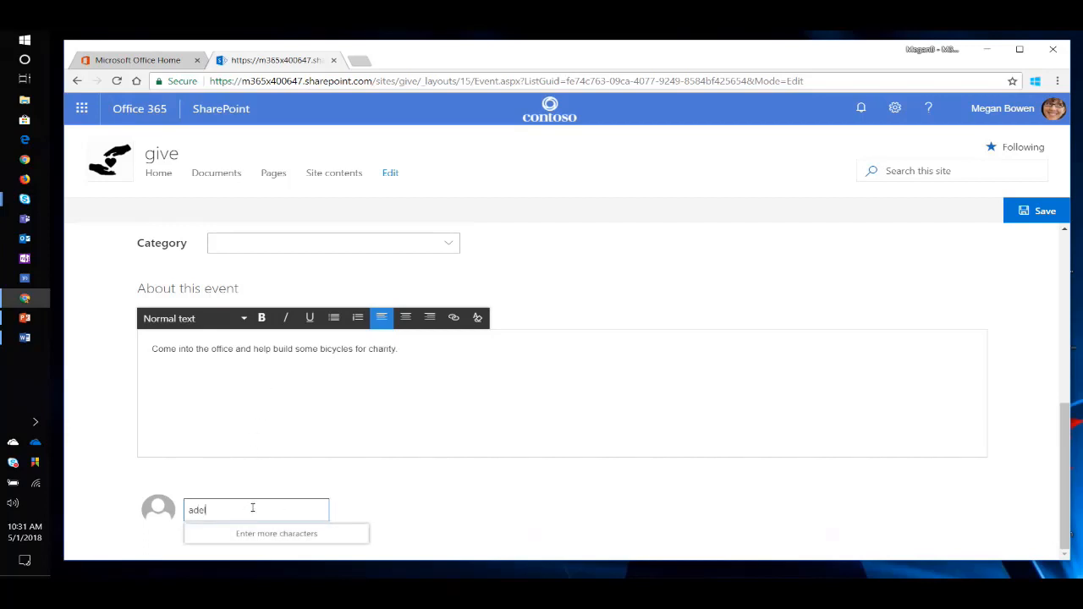
{"action": "left_click", "coordinate": [302, 483]}
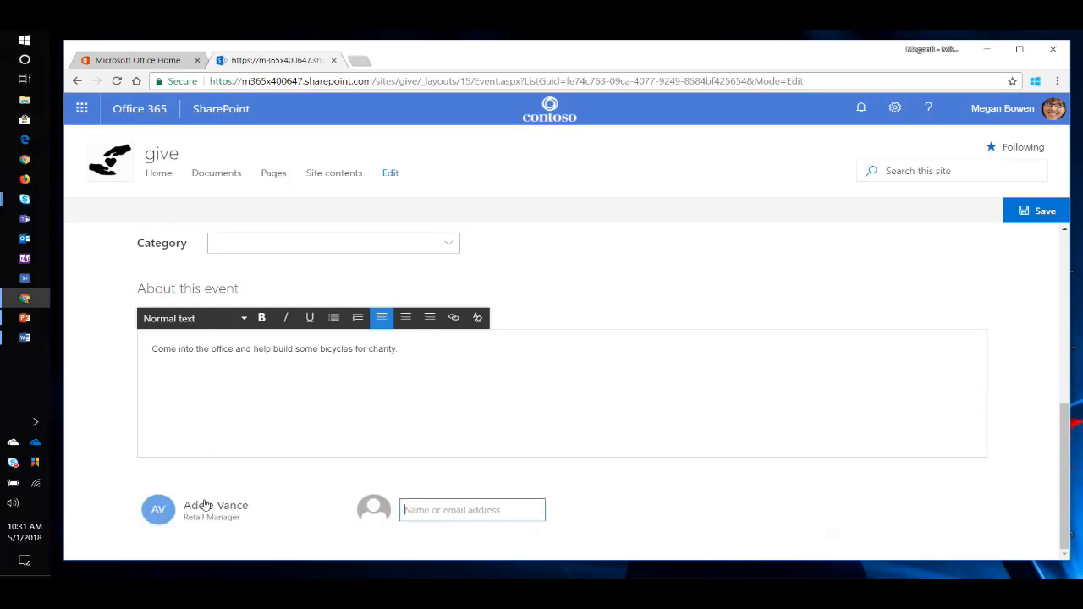
{"action": "mouse_move", "coordinate": [224, 497]}
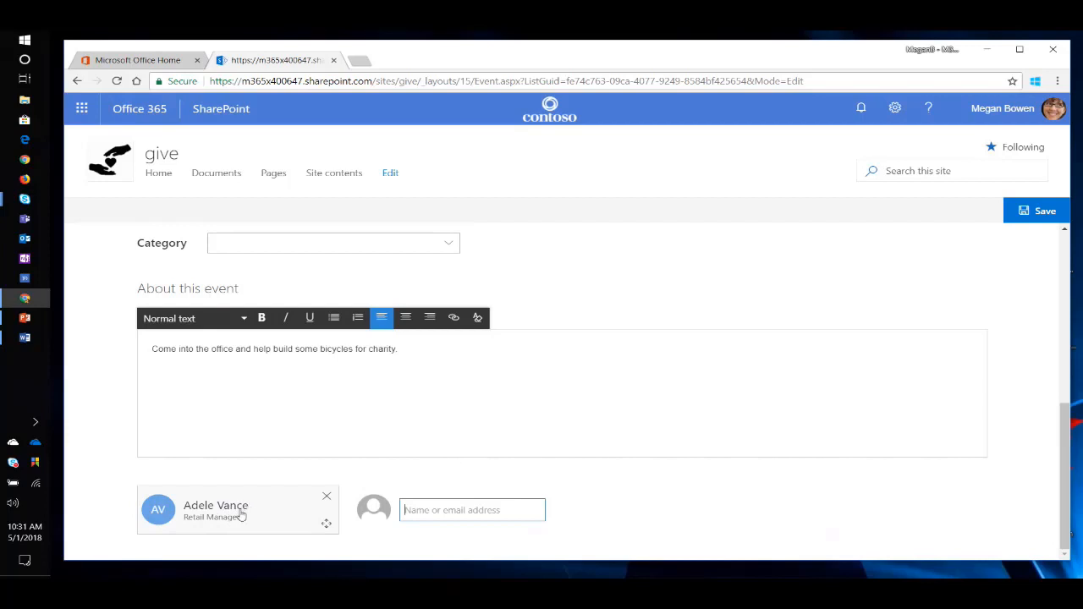
Upload EventHeader.jpg from the "2018.05.01 - TTAW SPO What Is New" folder as the event's header image.
{"action": "scroll", "coordinate": [299, 439], "scroll_direction": "up", "scroll_amount": 1}
{"action": "scroll", "coordinate": [298, 438], "scroll_direction": "up", "scroll_amount": 1}
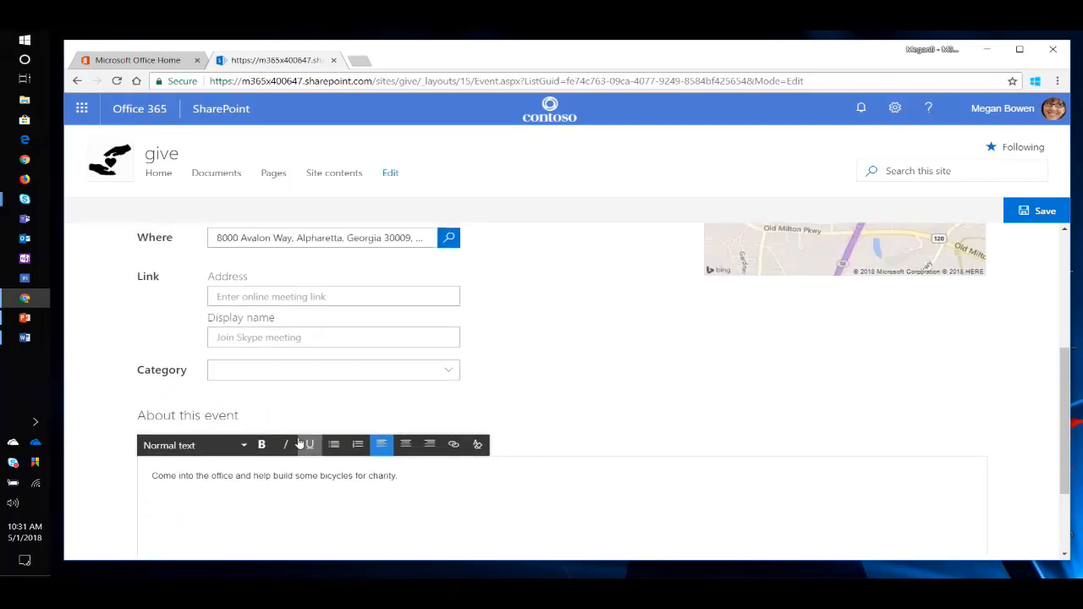
{"action": "scroll", "coordinate": [307, 453], "scroll_direction": "up", "scroll_amount": 3}
{"action": "scroll", "coordinate": [307, 457], "scroll_direction": "up", "scroll_amount": 1}
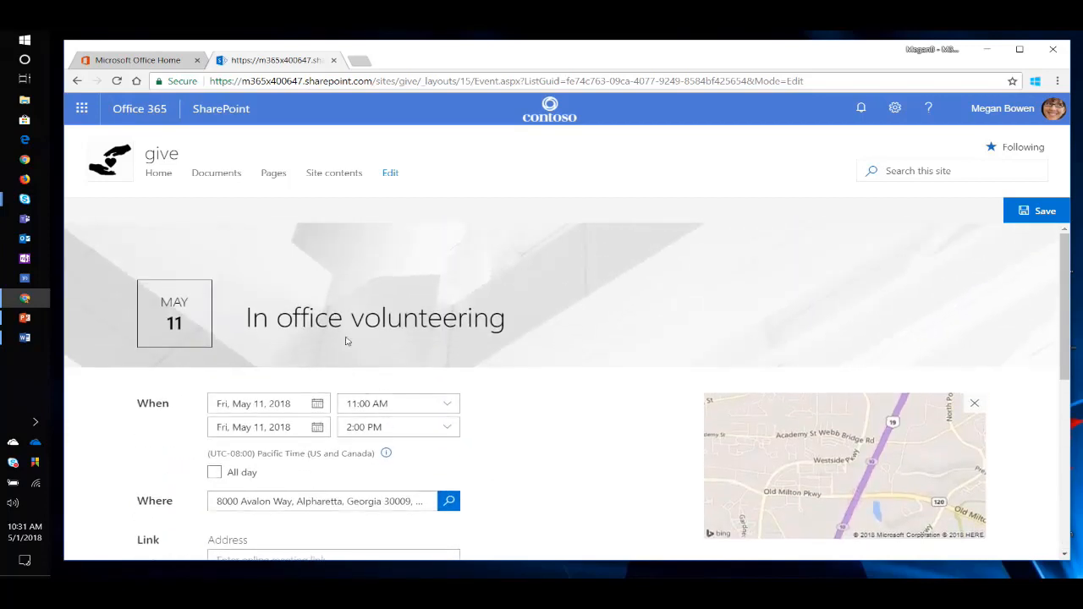
{"action": "left_click", "coordinate": [81, 238]}
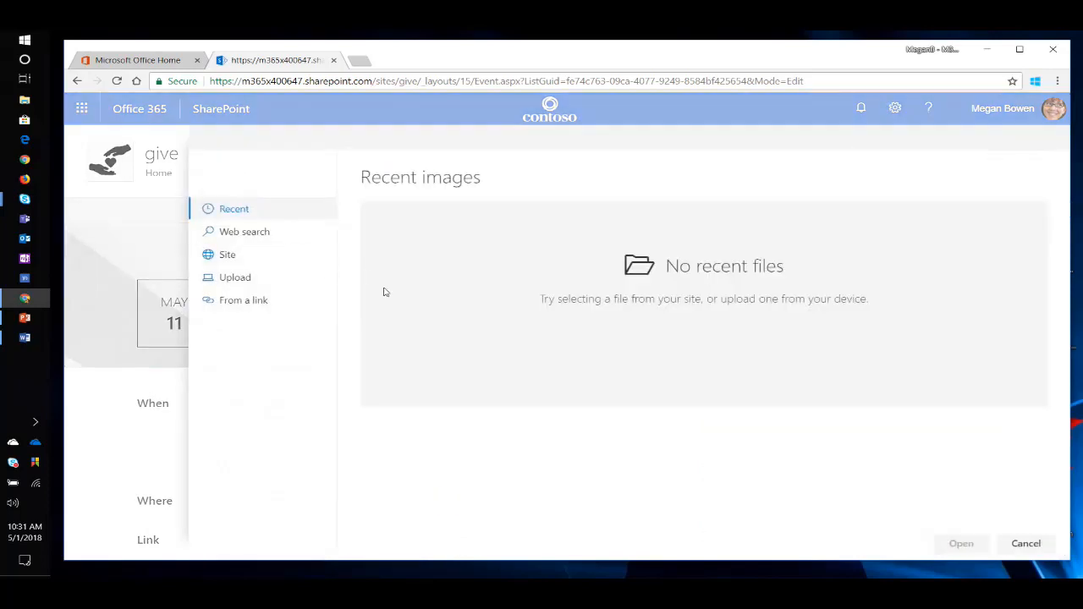
{"action": "left_click", "coordinate": [246, 277]}
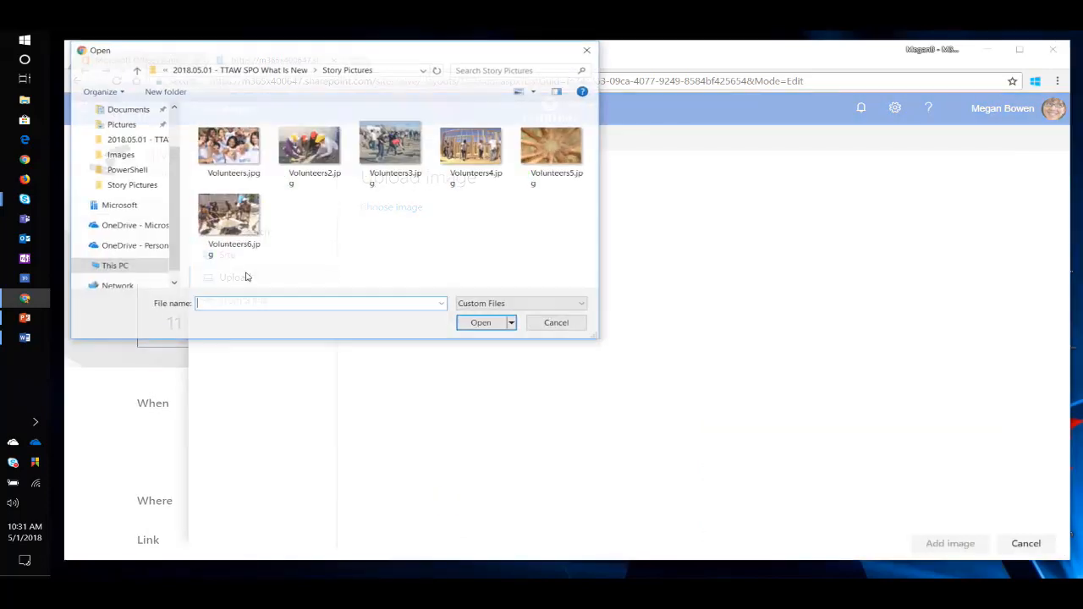
{"action": "left_click", "coordinate": [240, 68]}
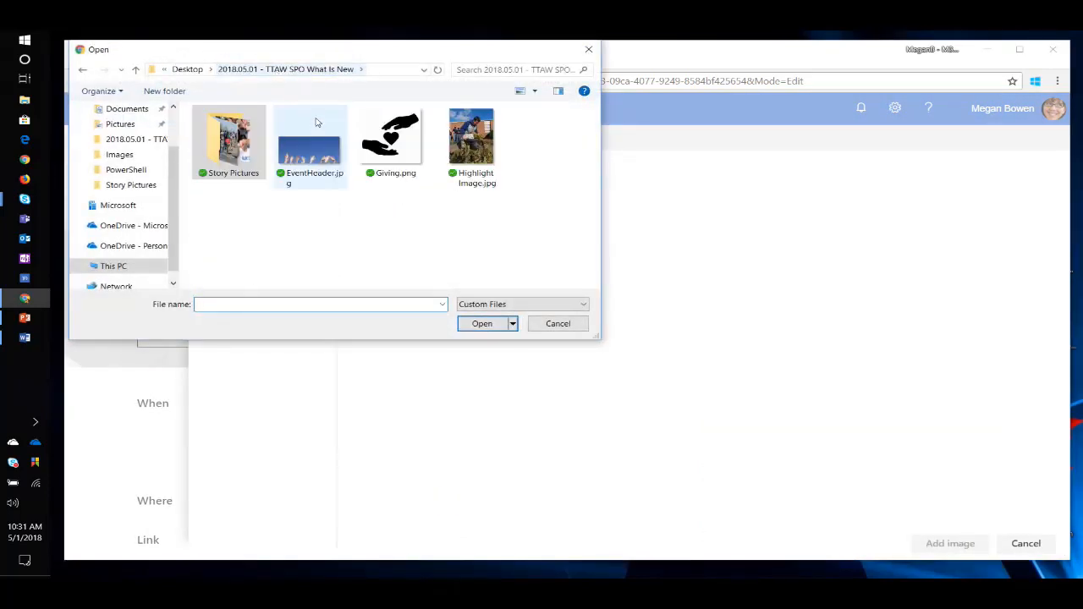
{"action": "left_click", "coordinate": [313, 136]}
{"action": "left_click", "coordinate": [479, 326]}
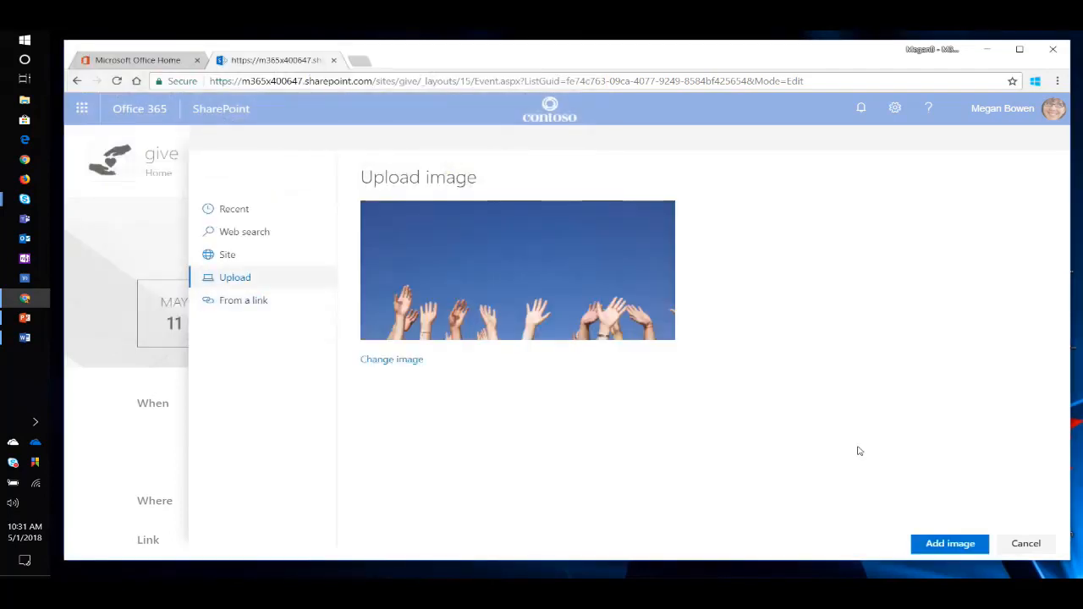
{"action": "left_click", "coordinate": [958, 544]}
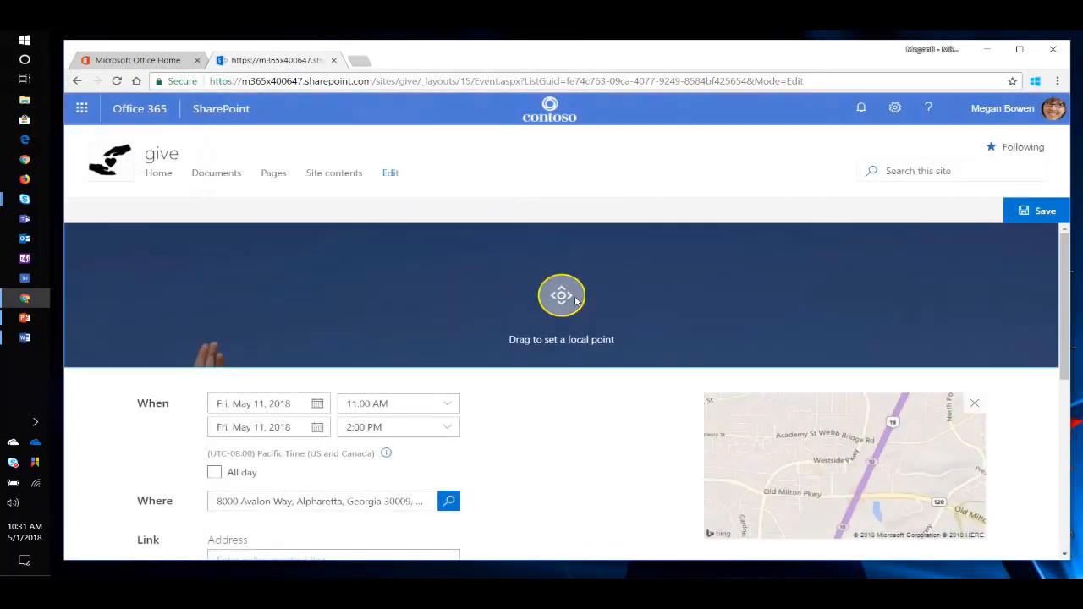
Move the header image's focal point down near its lower edge and save the event.
{"action": "left_click_drag", "start_coordinate": [561, 296], "coordinate": [581, 346]}
{"action": "left_click", "coordinate": [1046, 211]}
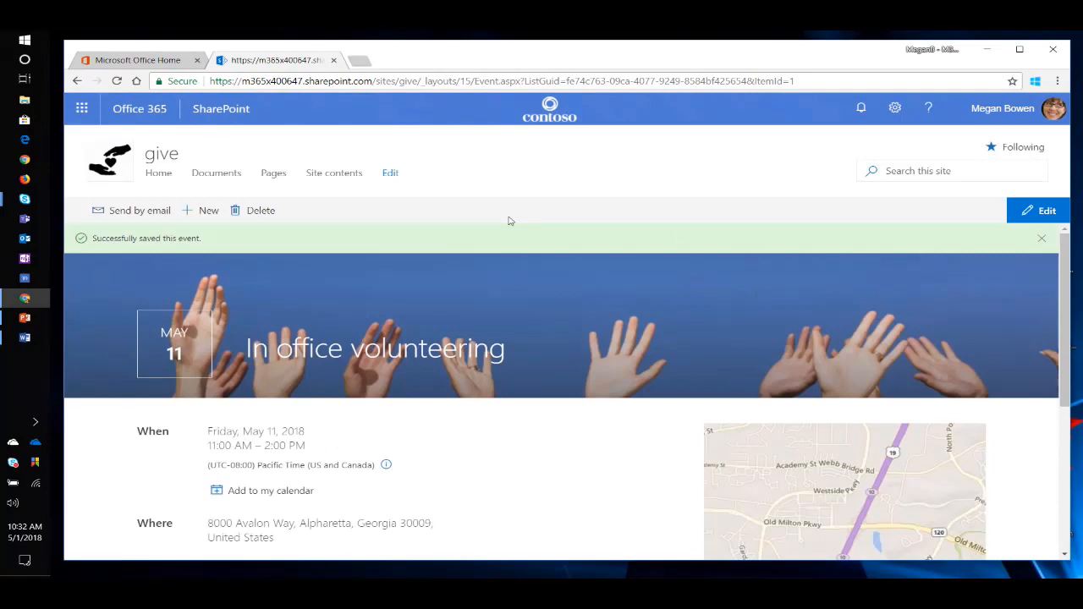
Return to the site's home page and examine the new entry under Events and the Documents section below it.
{"action": "left_click", "coordinate": [170, 175]}
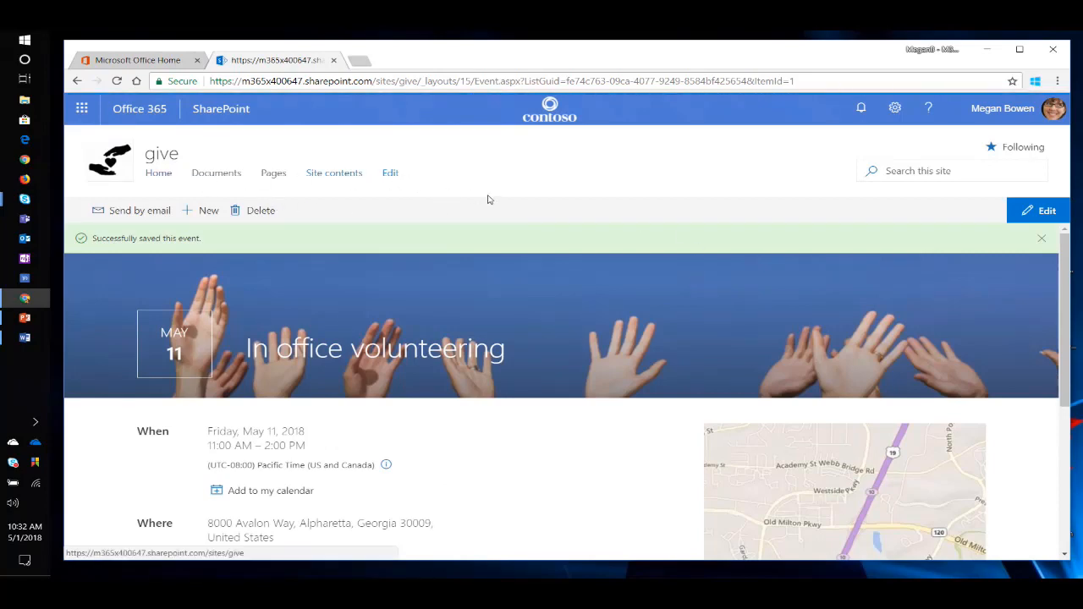
{"action": "scroll", "coordinate": [498, 331], "scroll_direction": "down", "scroll_amount": 5}
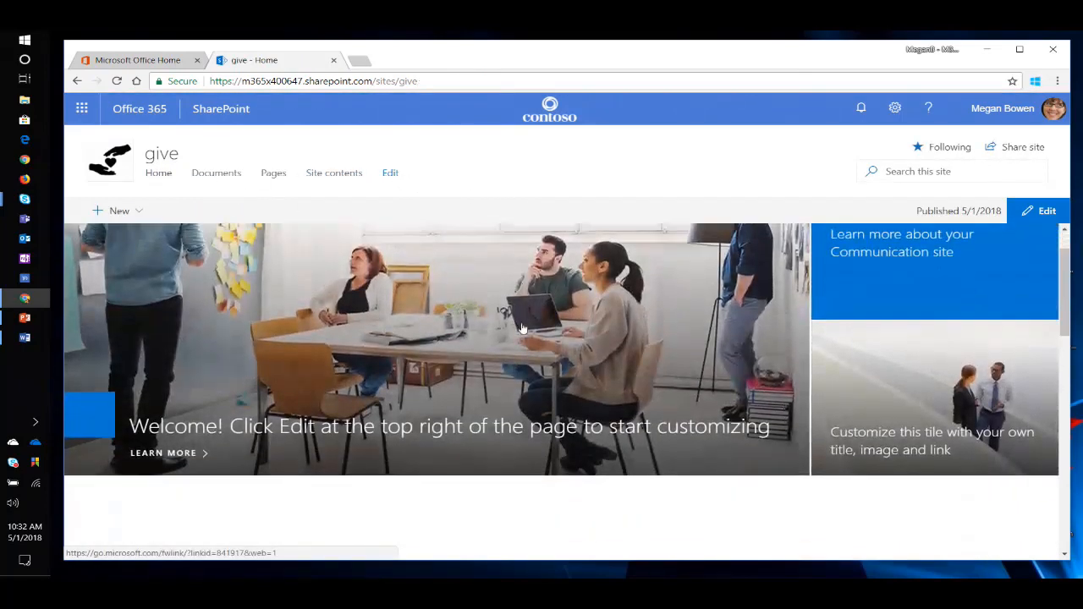
{"action": "scroll", "coordinate": [498, 332], "scroll_direction": "down", "scroll_amount": 3}
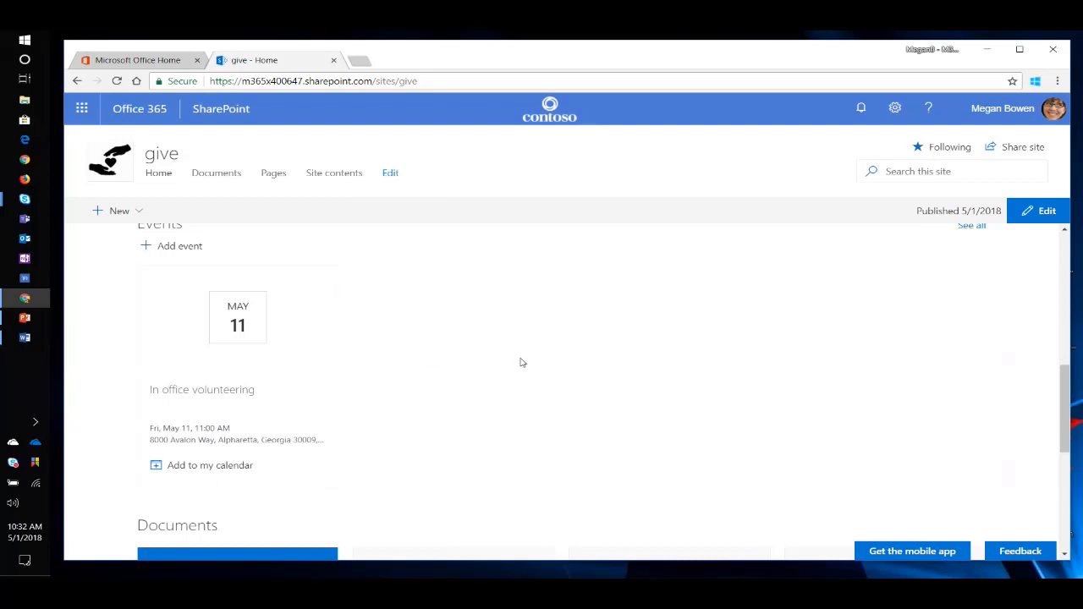
{"action": "scroll", "coordinate": [521, 364], "scroll_direction": "down", "scroll_amount": 2}
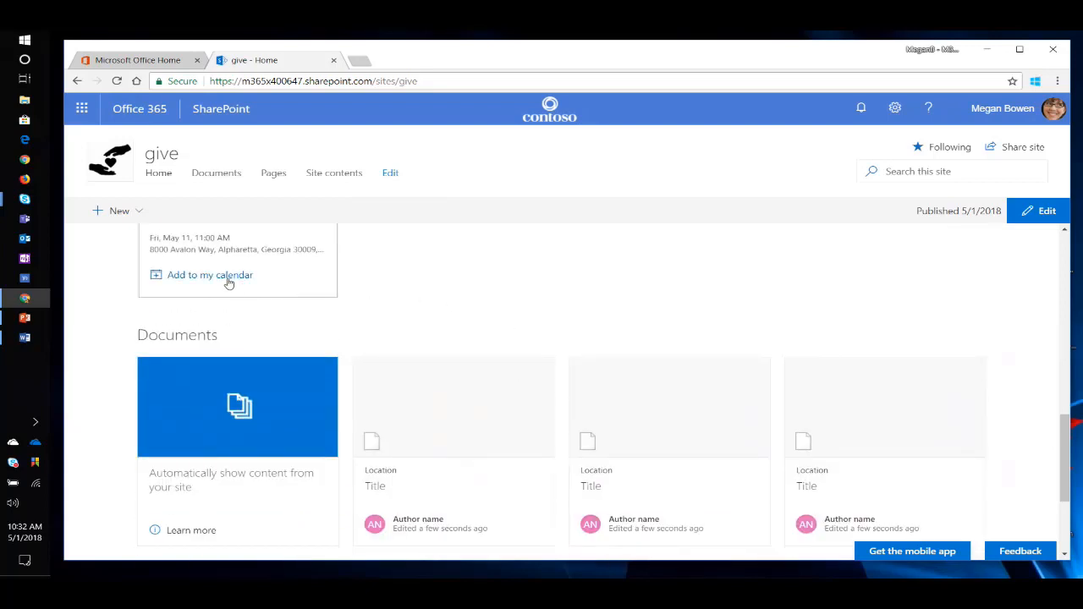
{"action": "scroll", "coordinate": [223, 363], "scroll_direction": "up", "scroll_amount": 1}
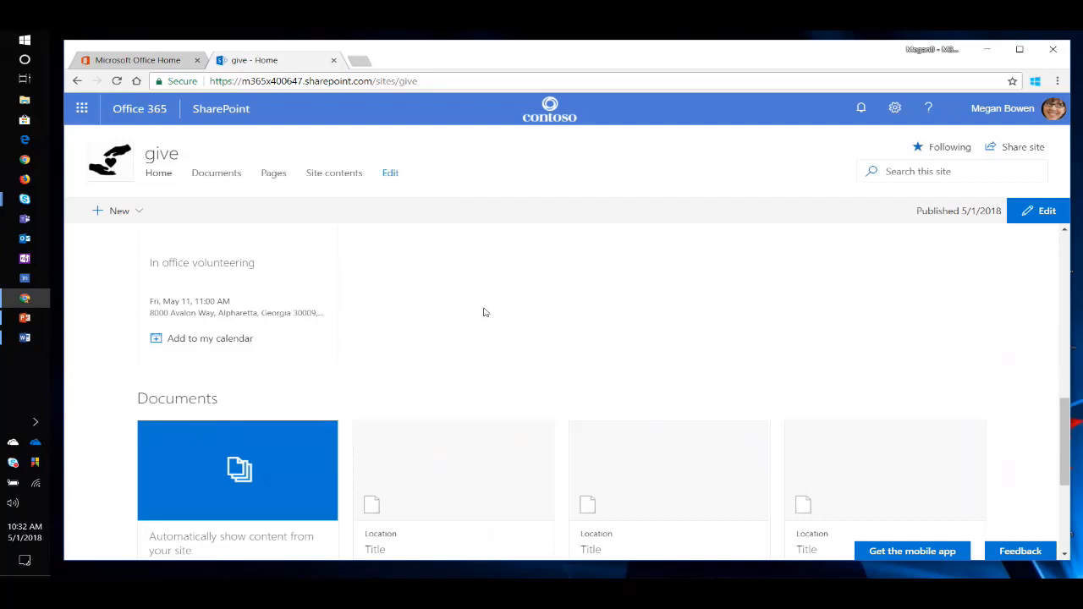
{"action": "scroll", "coordinate": [497, 303], "scroll_direction": "down", "scroll_amount": 2}
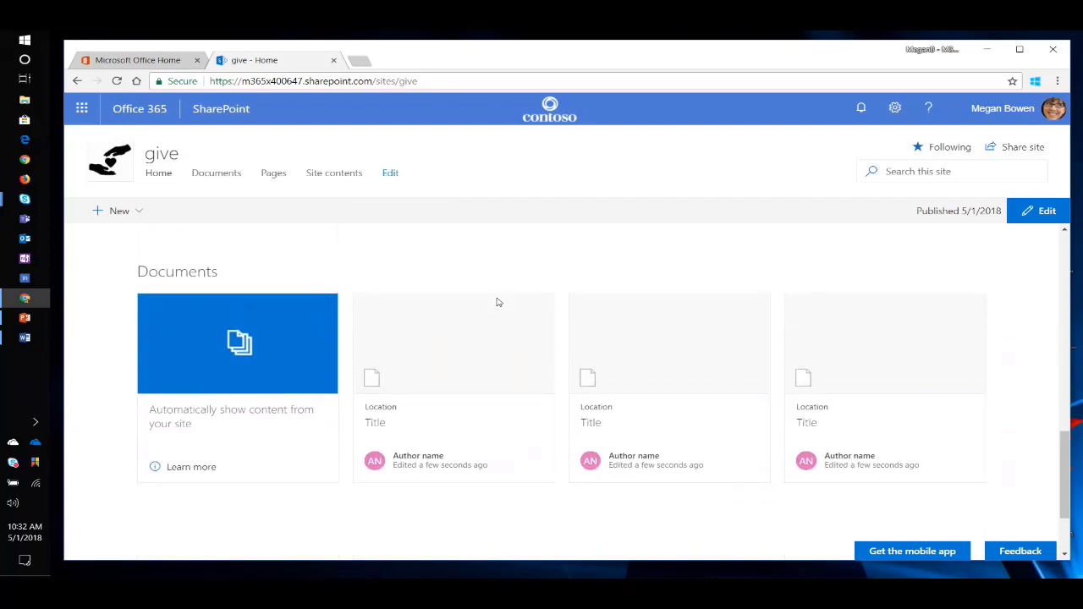
{"action": "scroll", "coordinate": [498, 302], "scroll_direction": "up", "scroll_amount": 2}
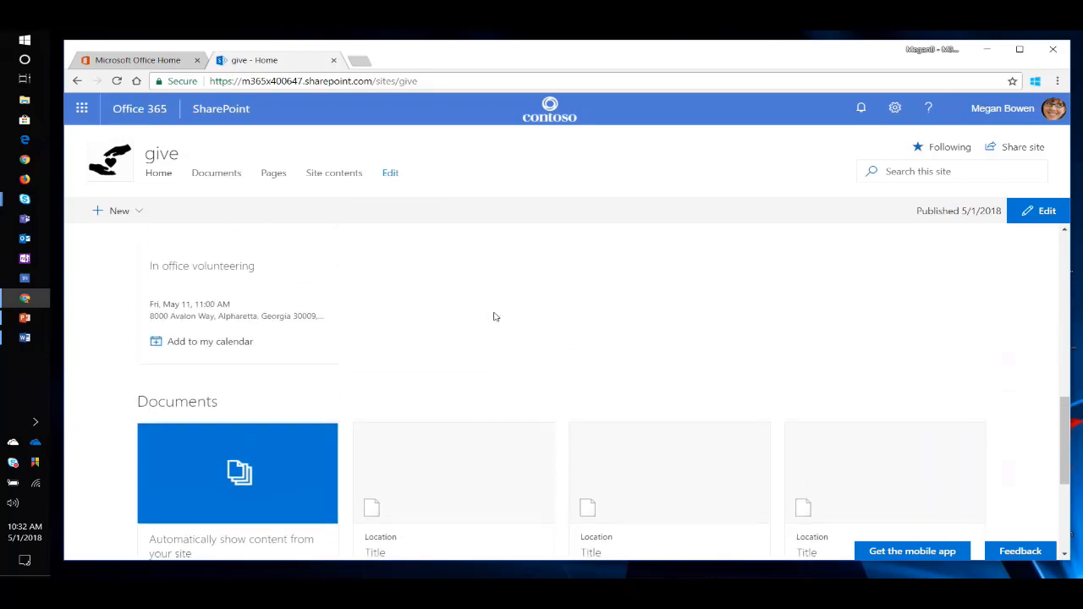
{"action": "scroll", "coordinate": [498, 320], "scroll_direction": "up", "scroll_amount": 2}
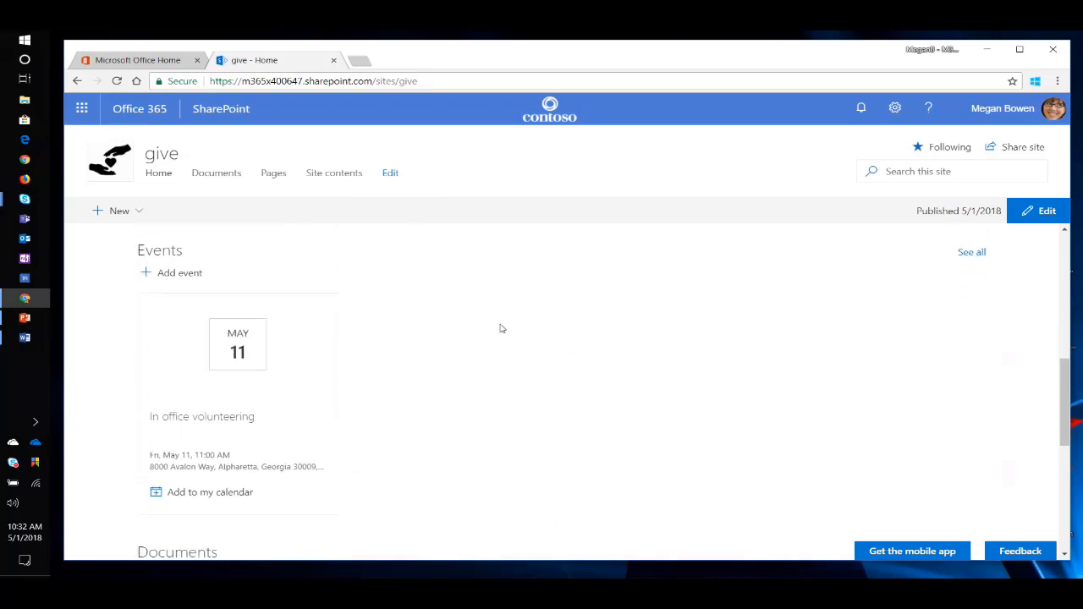
Open the home page for editing and delete its Documents web part.
{"action": "left_click", "coordinate": [1047, 212]}
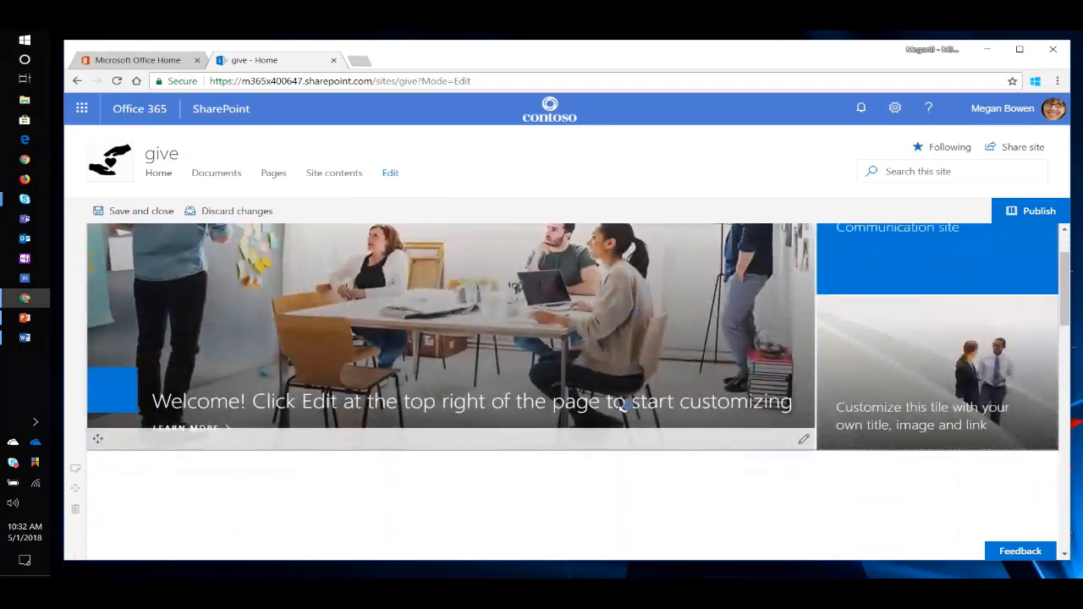
{"action": "scroll", "coordinate": [622, 405], "scroll_direction": "down", "scroll_amount": 10}
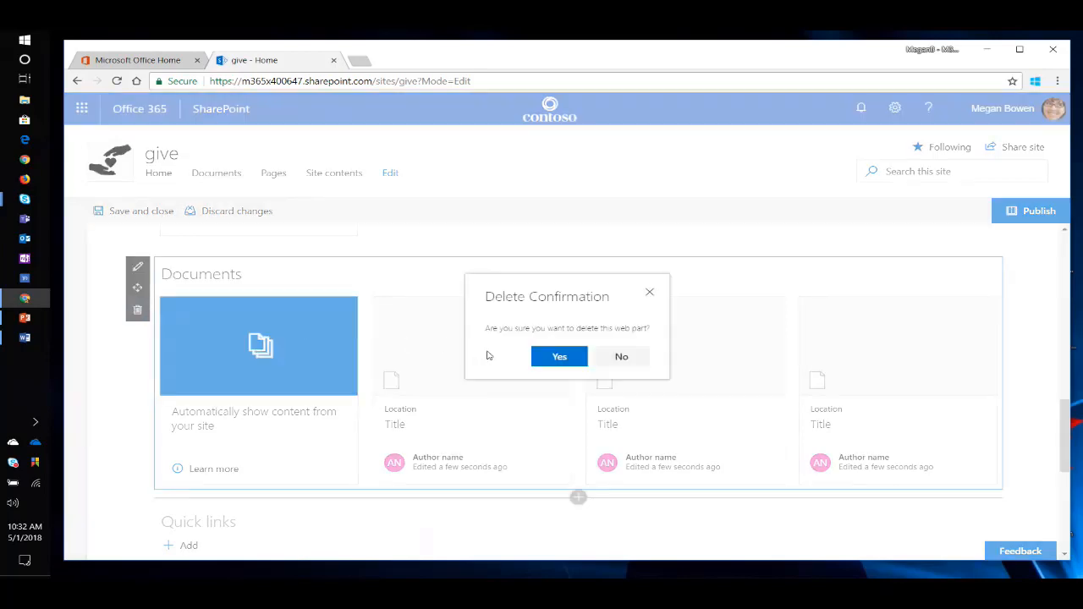
{"action": "left_click", "coordinate": [559, 358]}
{"action": "scroll", "coordinate": [592, 416], "scroll_direction": "down", "scroll_amount": 5}
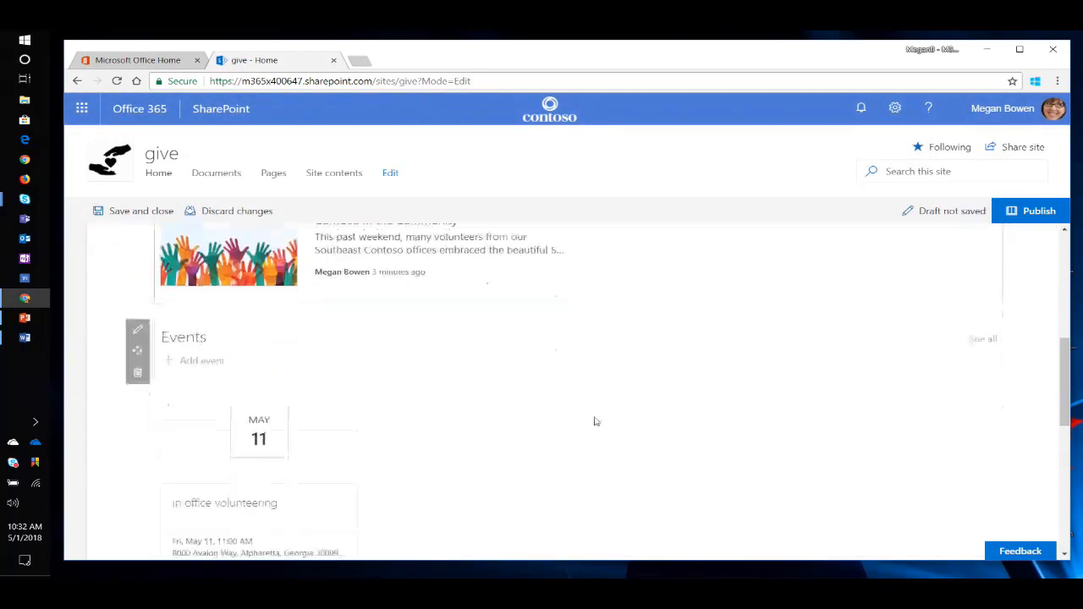
{"action": "scroll", "coordinate": [594, 416], "scroll_direction": "down", "scroll_amount": 3}
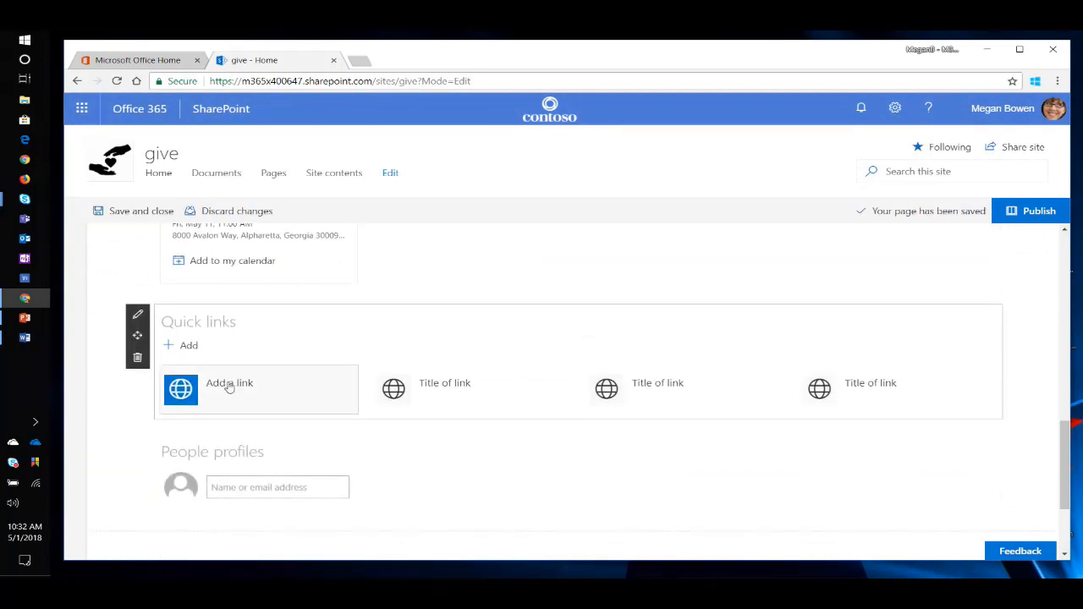
{"action": "left_click", "coordinate": [230, 385]}
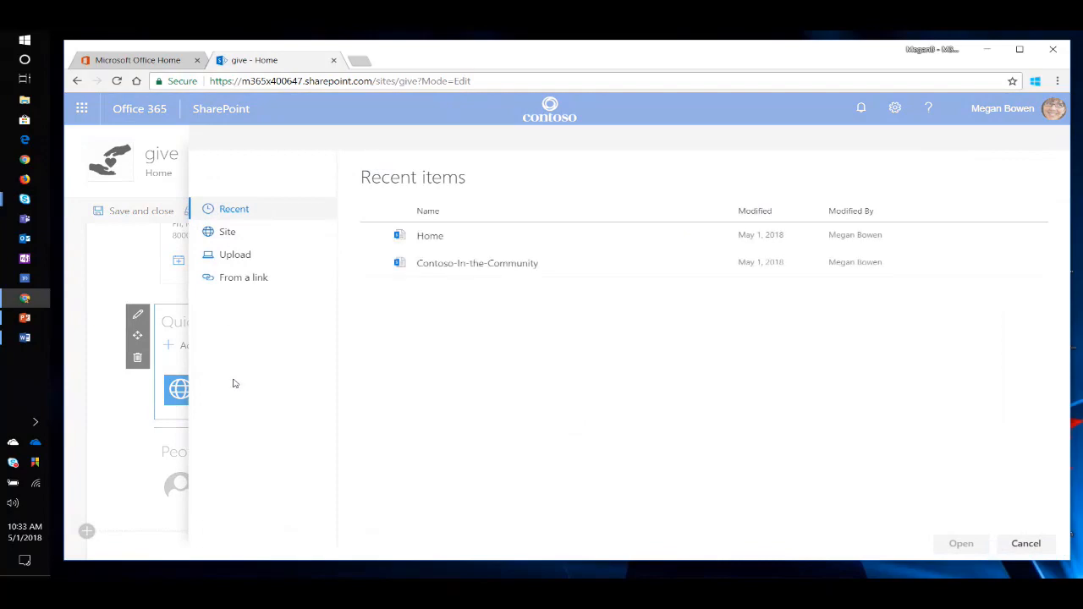
{"action": "left_click", "coordinate": [269, 278]}
{"action": "left_click", "coordinate": [25, 337]}
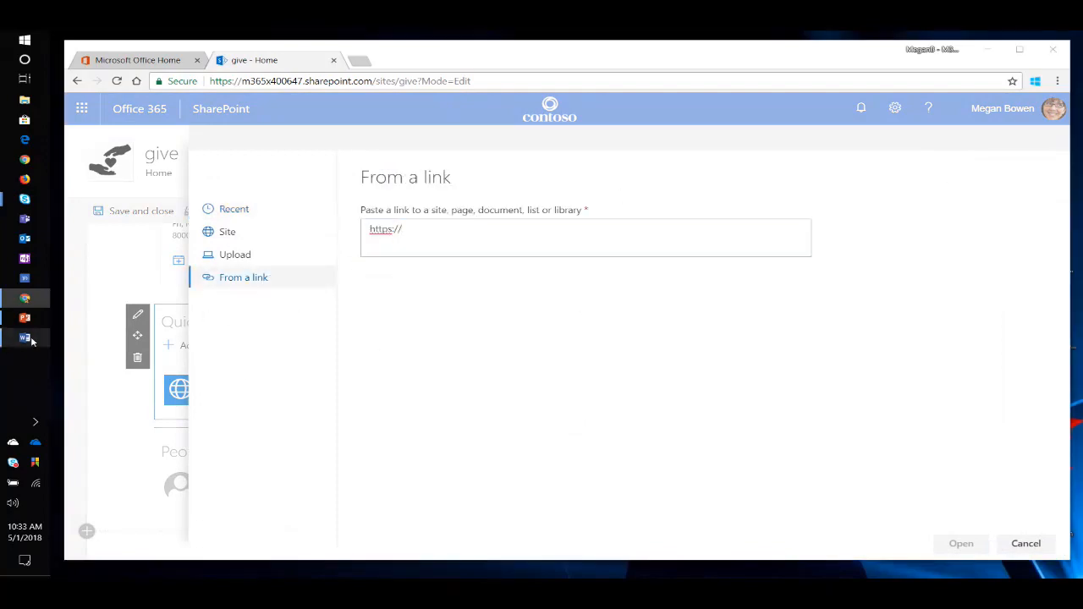
{"action": "left_click_drag", "start_coordinate": [287, 394], "coordinate": [175, 395]}
{"action": "key", "text": "ctrl+c"}
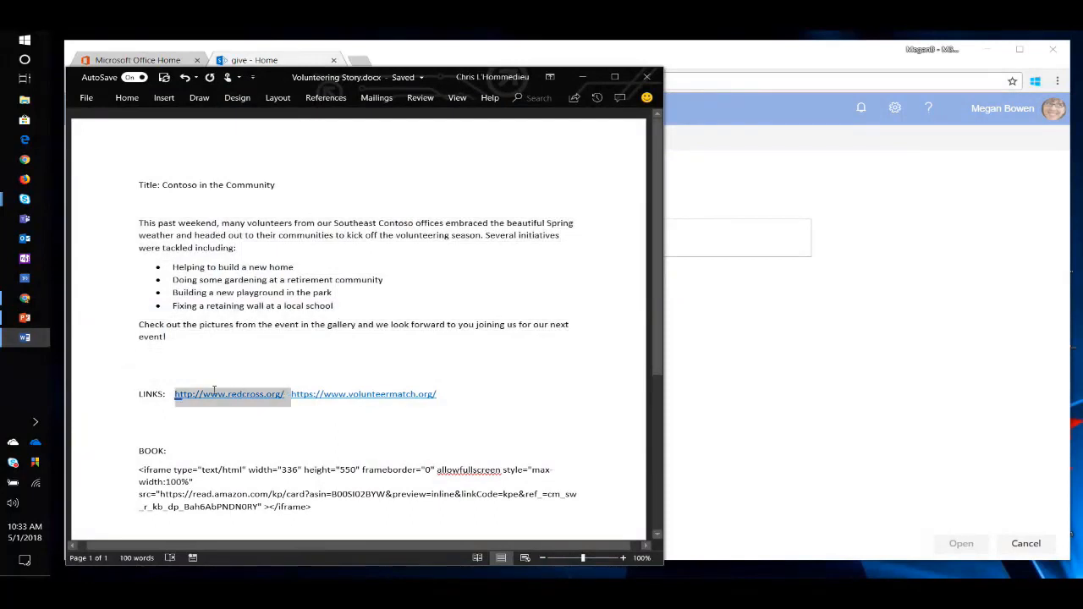
{"action": "left_click", "coordinate": [815, 319]}
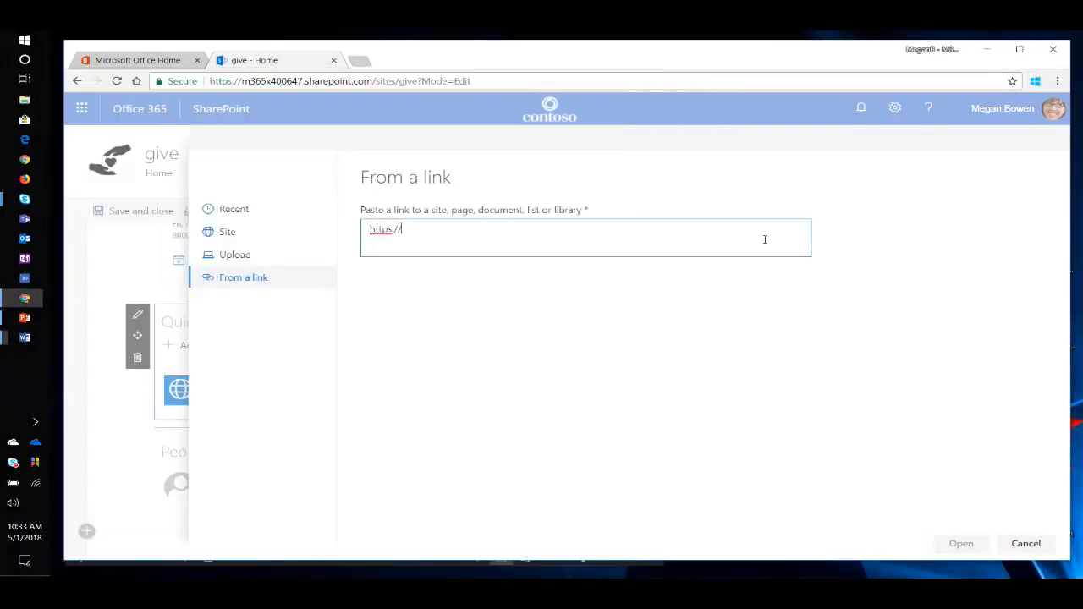
{"action": "left_click_drag", "start_coordinate": [496, 232], "coordinate": [307, 232]}
{"action": "key", "text": "ctrl+v"}
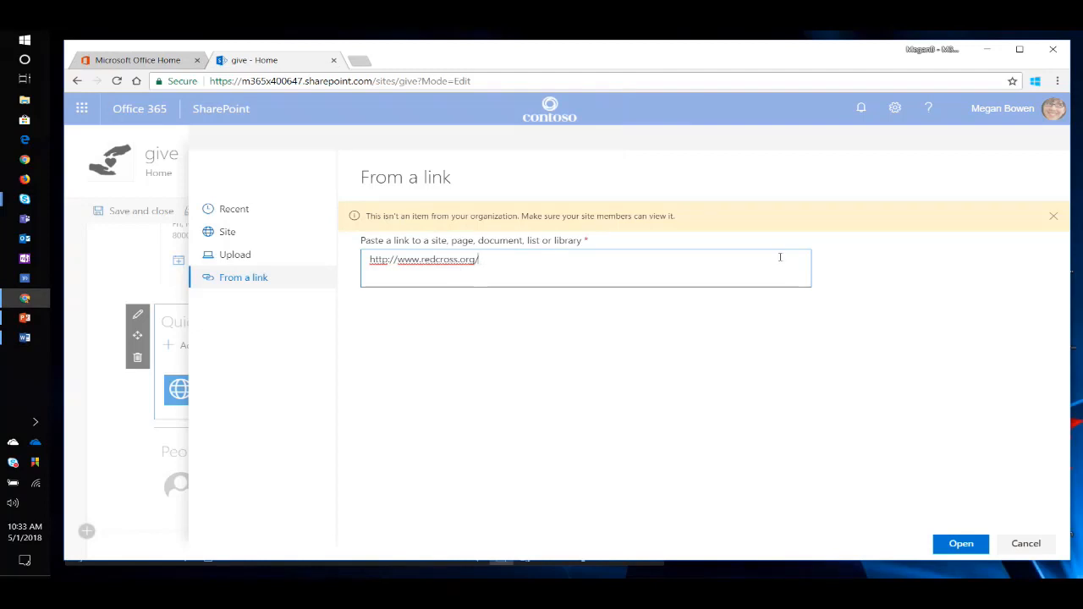
{"action": "left_click", "coordinate": [963, 539]}
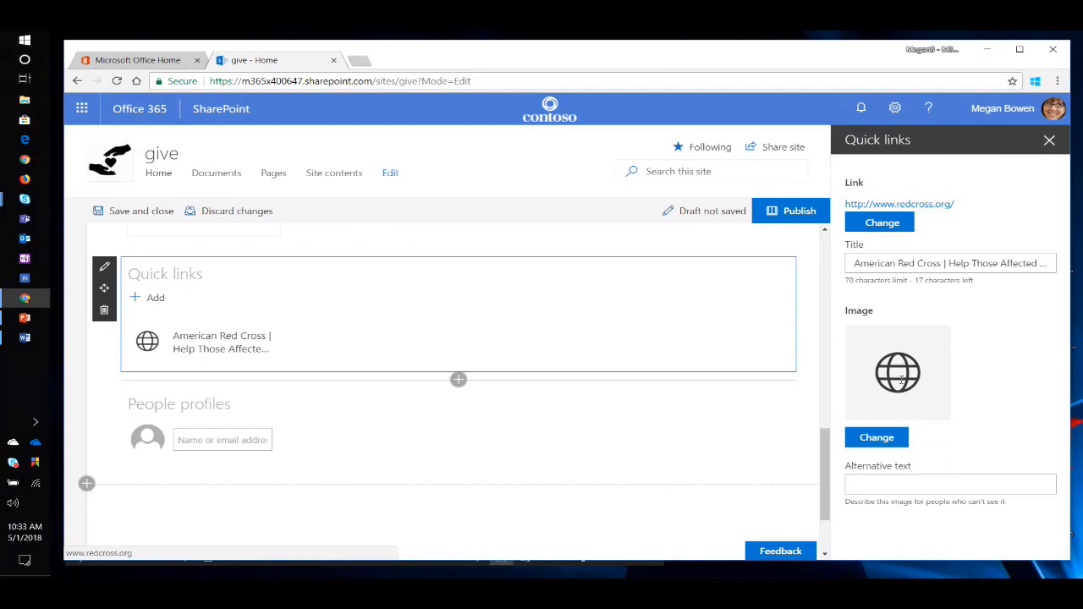
{"action": "left_click", "coordinate": [1050, 140]}
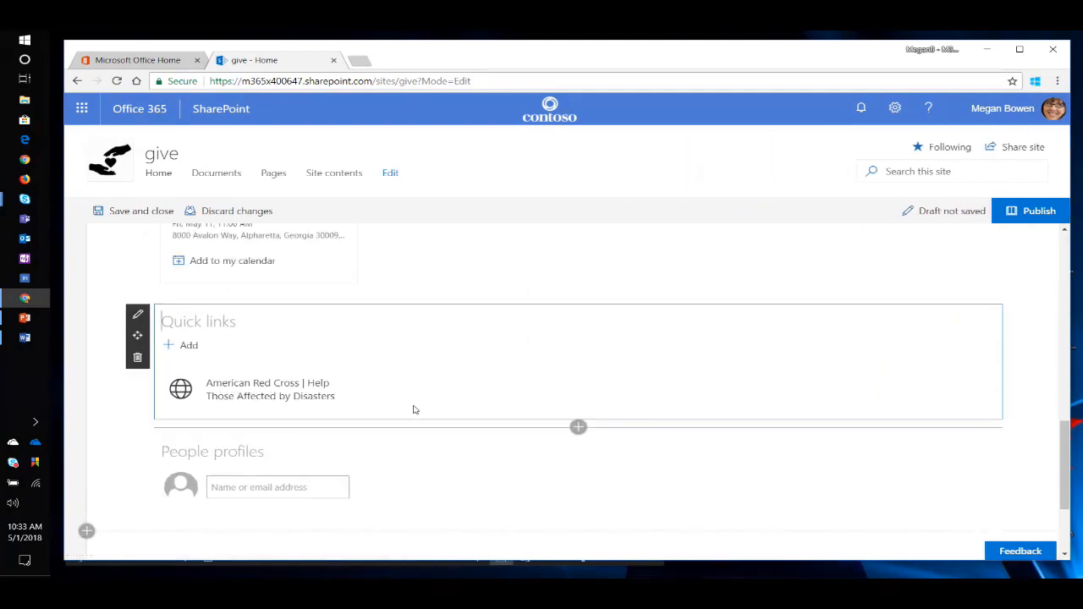
Title the People profiles web part "Volunteering Champions".
{"action": "left_click", "coordinate": [281, 447]}
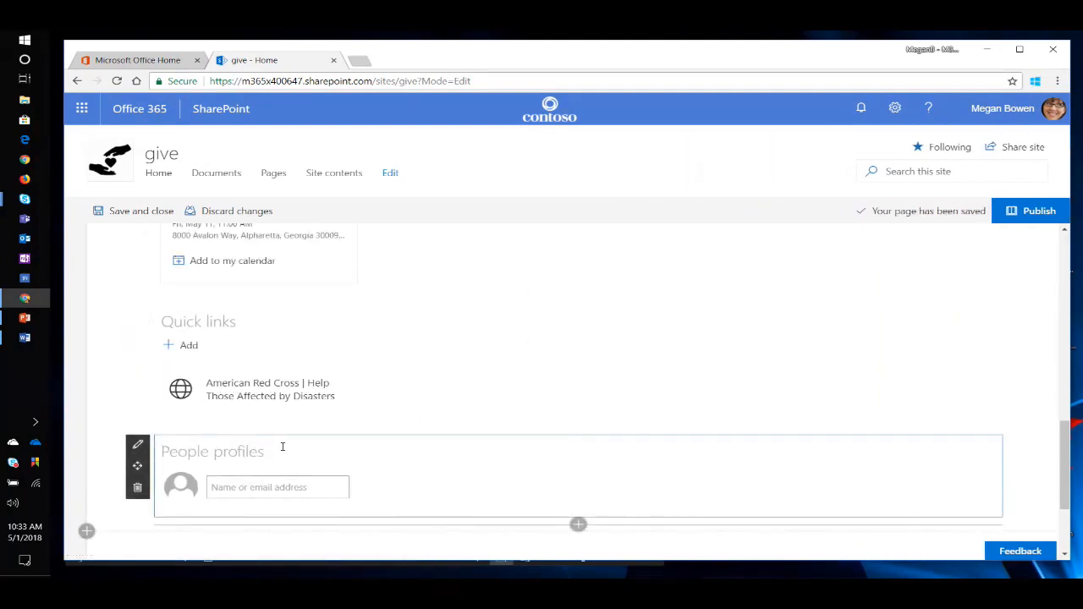
{"action": "type", "text": "Volu"}
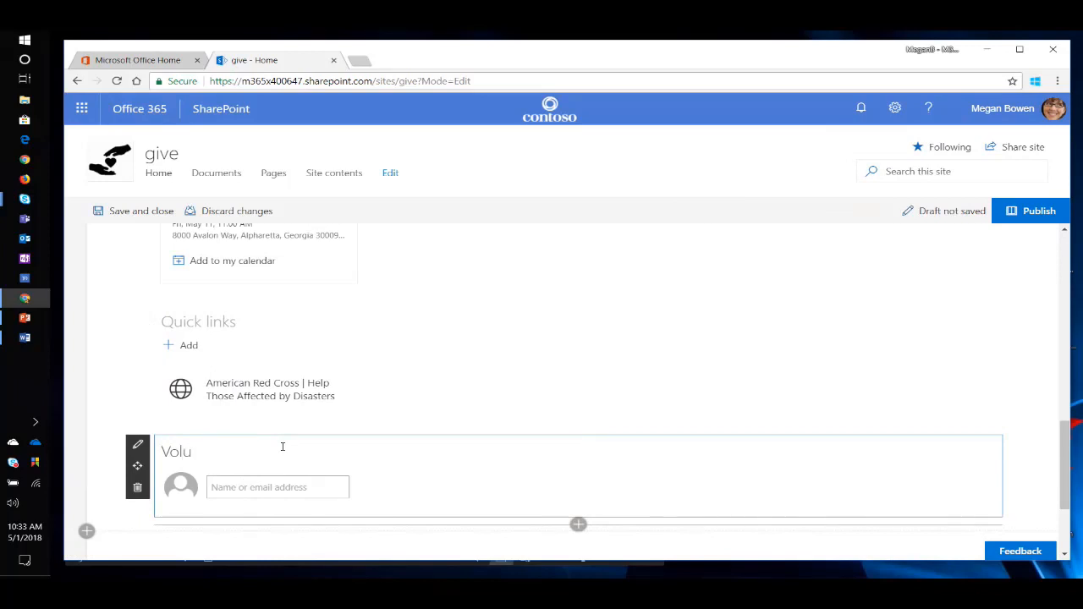
{"action": "type", "text": "nteering Champions"}
Add two colleagues, a director and an IT admin, to the Volunteering Champions web part.
{"action": "left_click", "coordinate": [220, 491]}
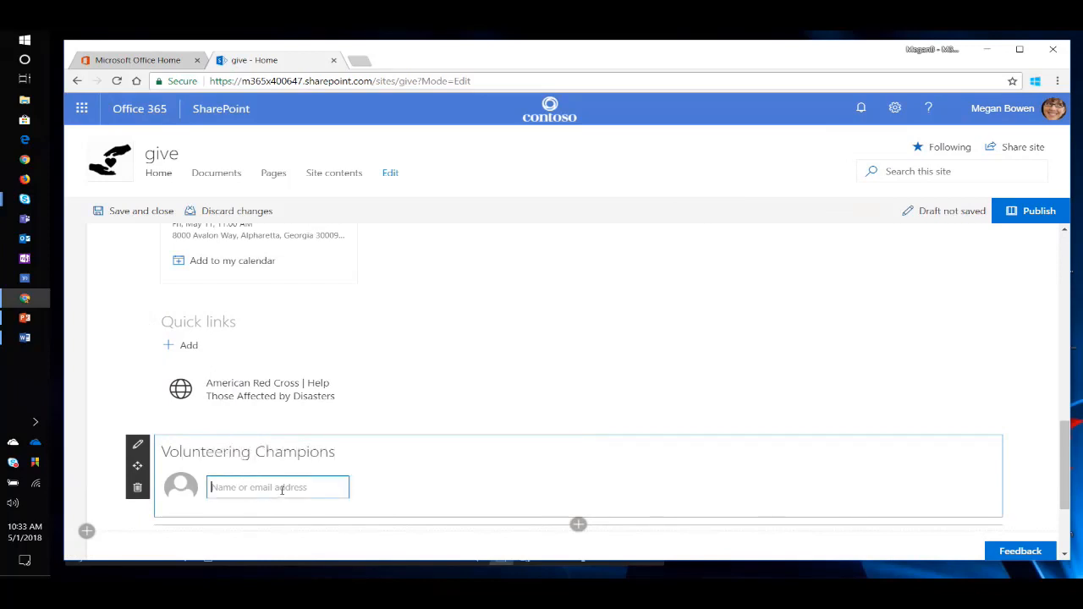
{"action": "type", "text": "Nestor Wilke"}
{"action": "key", "text": "Return"}
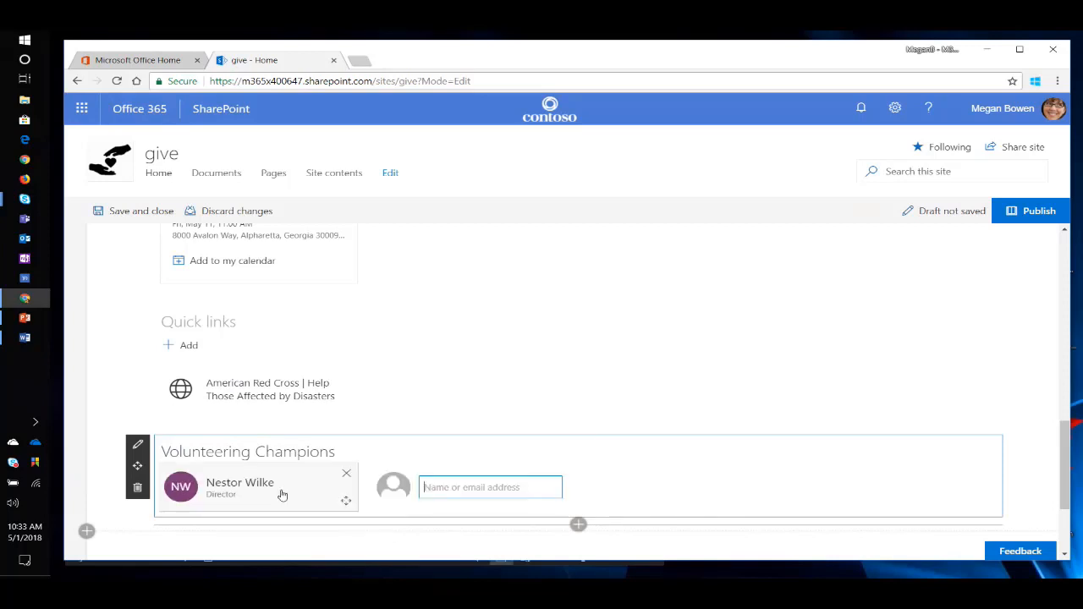
{"action": "type", "text": "Allan Deyoung"}
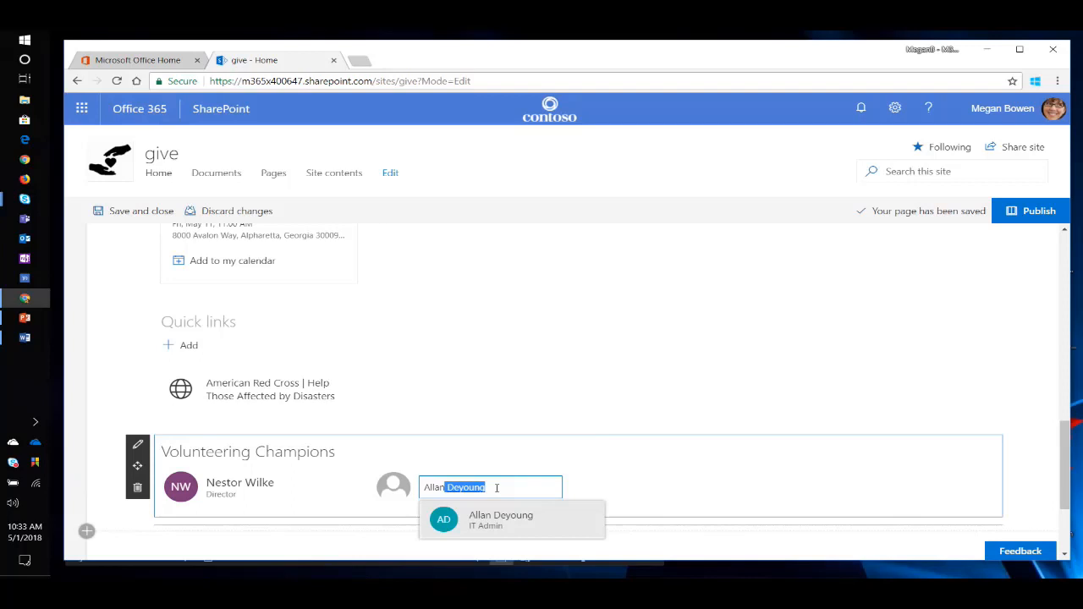
{"action": "key", "text": "Return"}
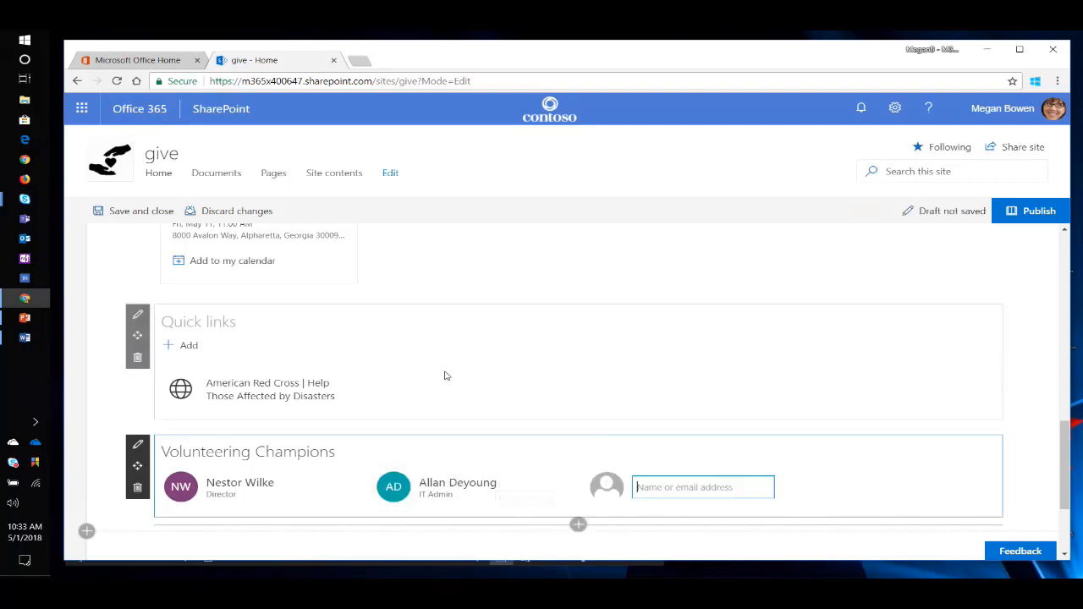
Look back over the edited home page up to its hero banner and publish the page.
{"action": "scroll", "coordinate": [449, 371], "scroll_direction": "up", "scroll_amount": 2}
{"action": "scroll", "coordinate": [452, 369], "scroll_direction": "up", "scroll_amount": 1}
{"action": "scroll", "coordinate": [461, 388], "scroll_direction": "down", "scroll_amount": 2}
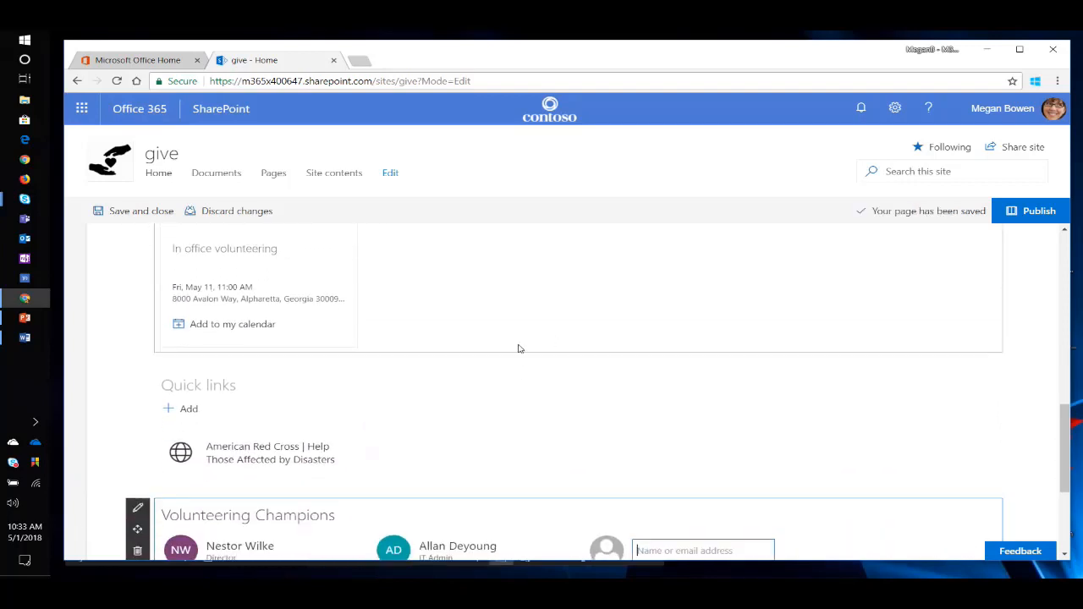
{"action": "scroll", "coordinate": [547, 329], "scroll_direction": "up", "scroll_amount": 1}
{"action": "scroll", "coordinate": [525, 327], "scroll_direction": "up", "scroll_amount": 2}
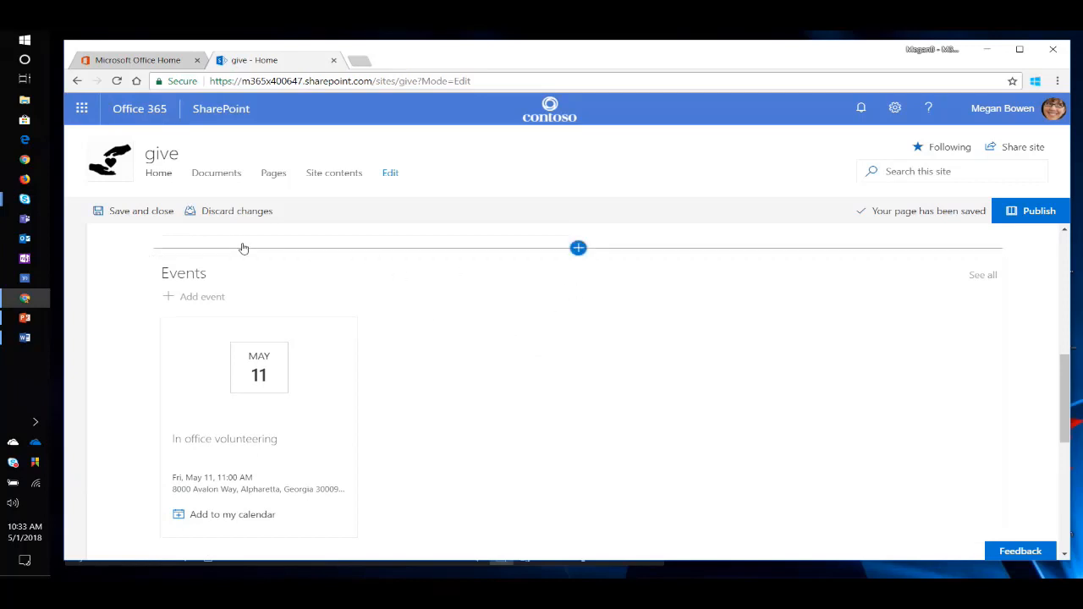
{"action": "scroll", "coordinate": [471, 420], "scroll_direction": "down", "scroll_amount": 3}
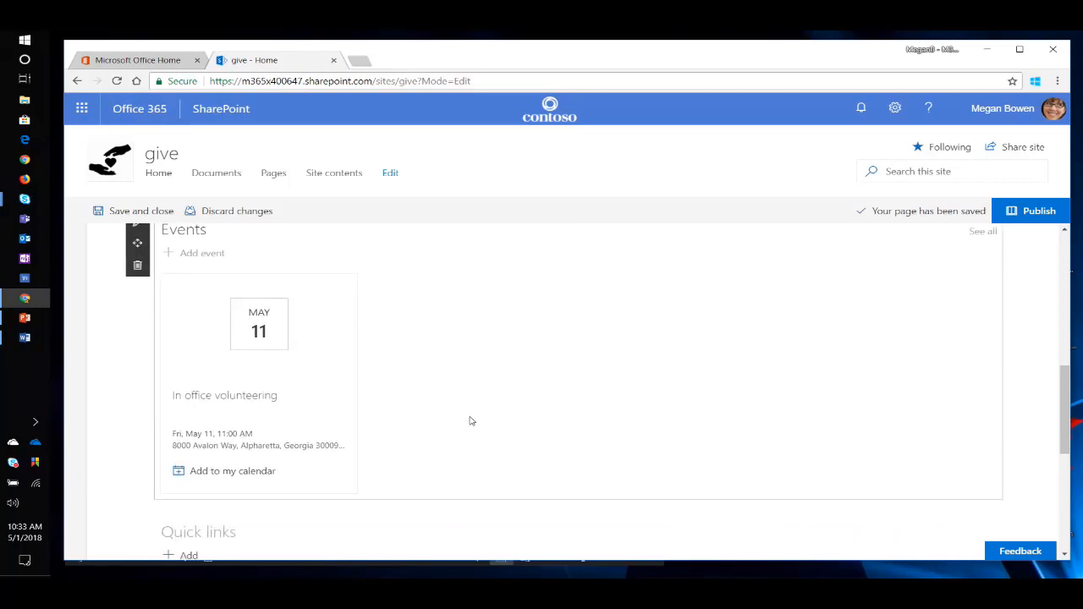
{"action": "scroll", "coordinate": [471, 421], "scroll_direction": "up", "scroll_amount": 5}
{"action": "scroll", "coordinate": [467, 410], "scroll_direction": "up", "scroll_amount": 3}
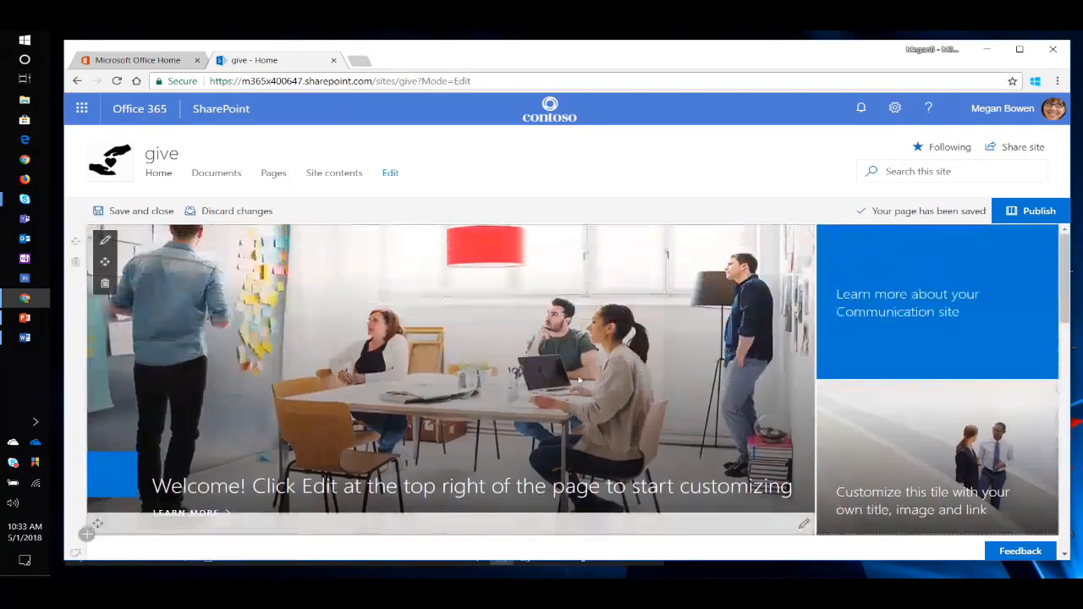
{"action": "left_click", "coordinate": [1031, 210]}
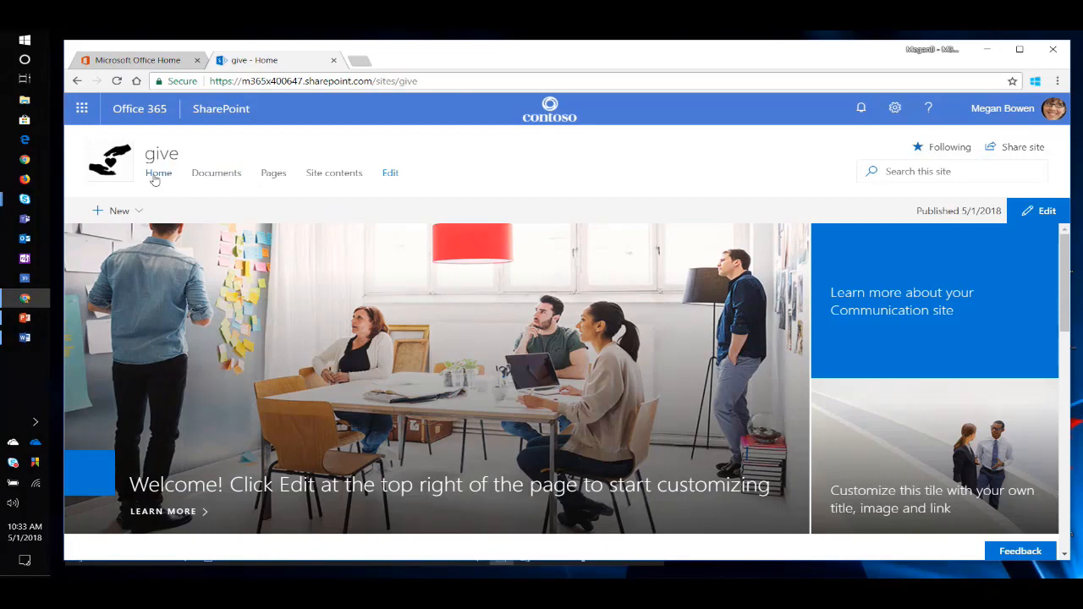
{"action": "left_click", "coordinate": [391, 173]}
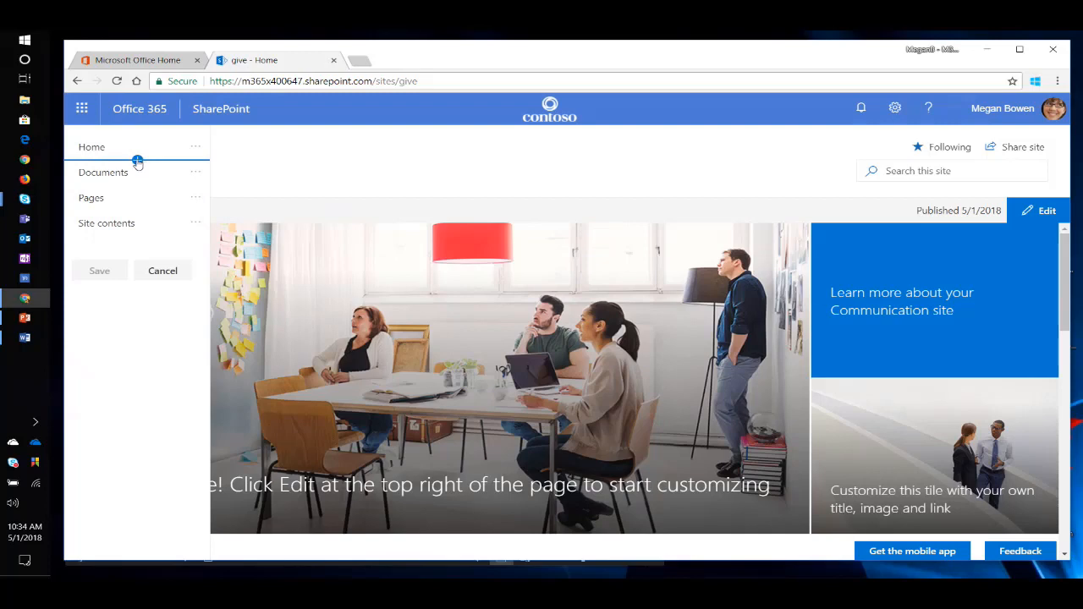
{"action": "left_click", "coordinate": [24, 337]}
{"action": "left_click", "coordinate": [452, 396]}
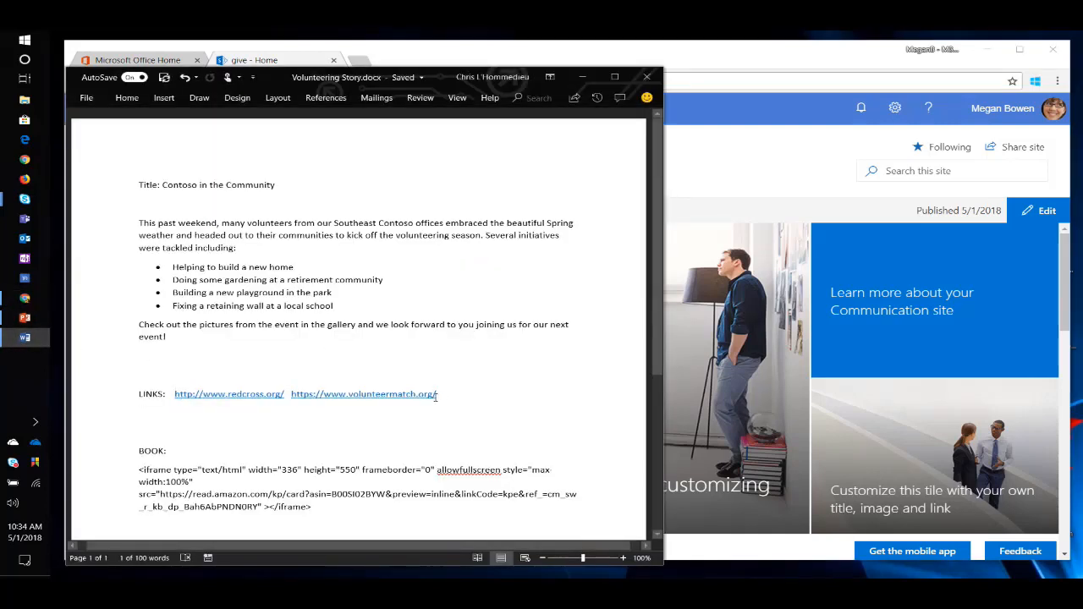
{"action": "left_click_drag", "start_coordinate": [437, 396], "coordinate": [293, 395]}
{"action": "key", "text": "ctrl+c"}
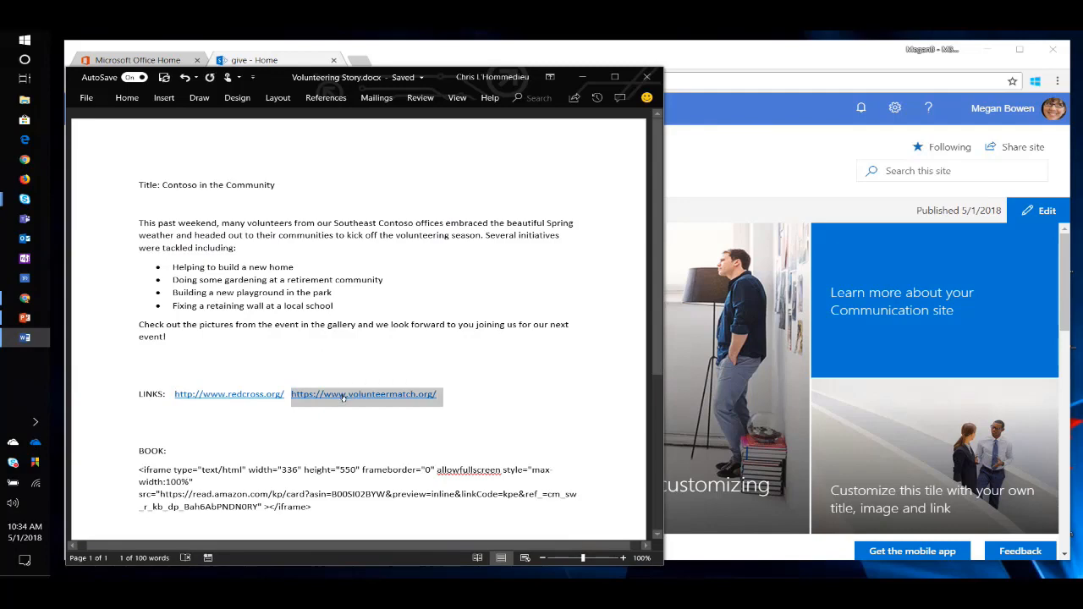
{"action": "left_click", "coordinate": [582, 76]}
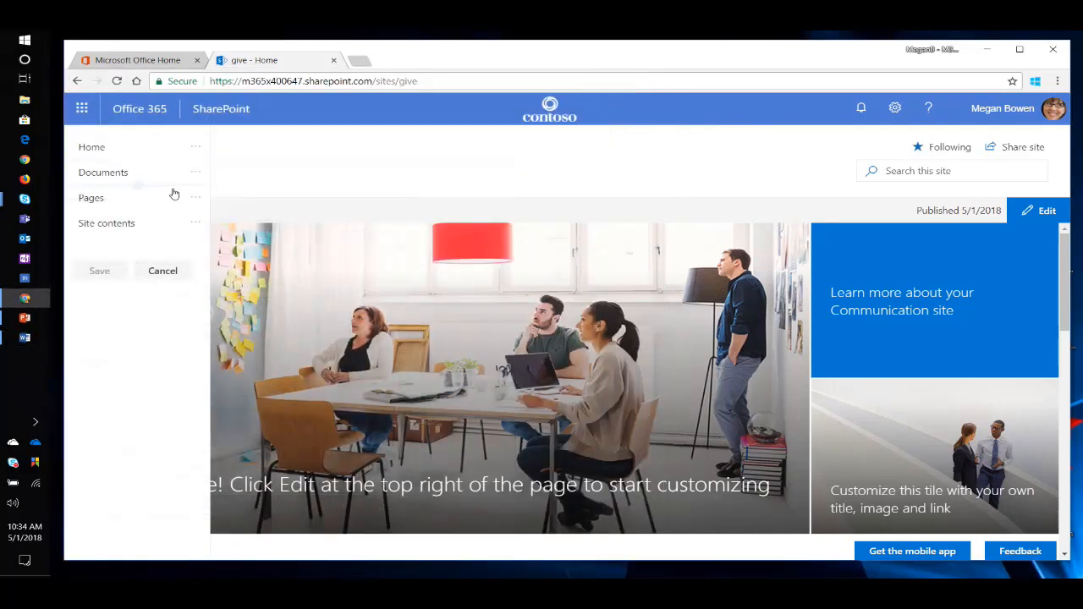
{"action": "left_click", "coordinate": [137, 160]}
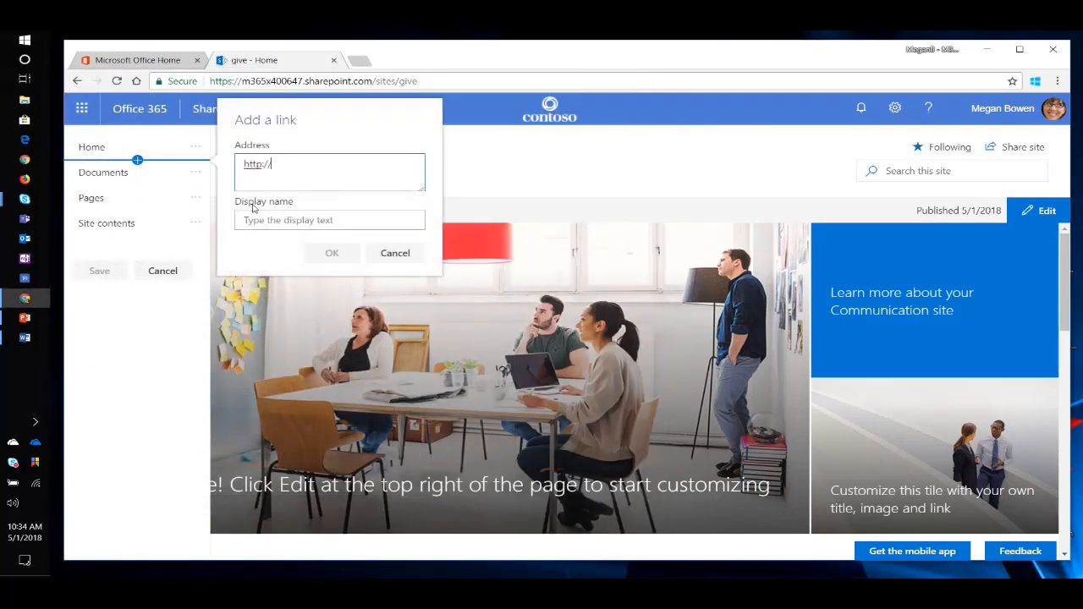
{"action": "key", "text": "ctrl+a"}
{"action": "key", "text": "ctrl+v"}
{"action": "left_click", "coordinate": [384, 220]}
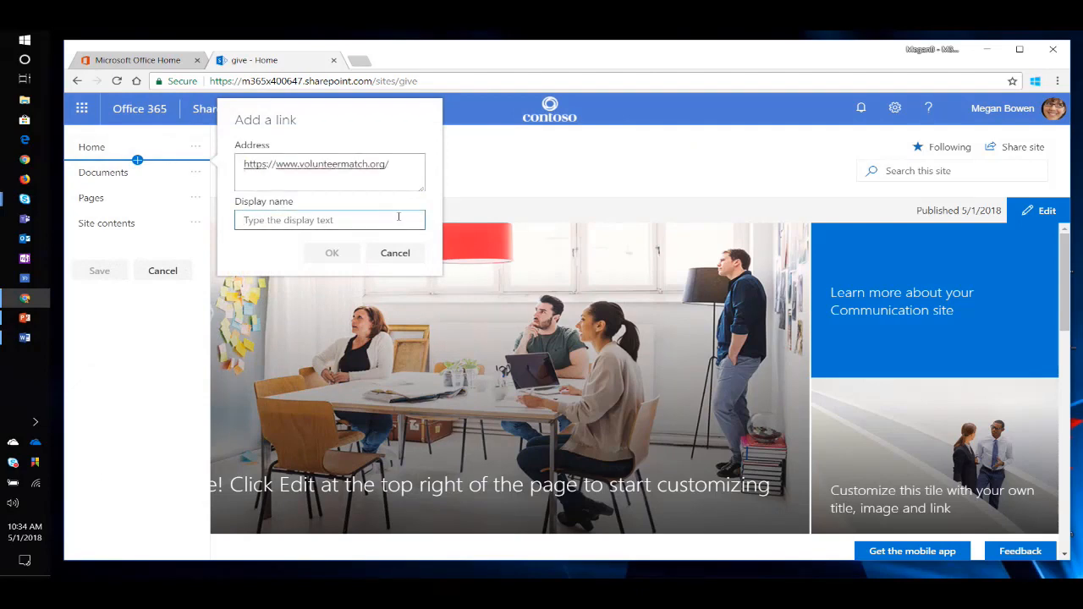
{"action": "type", "text": "Match Your Volunteering"}
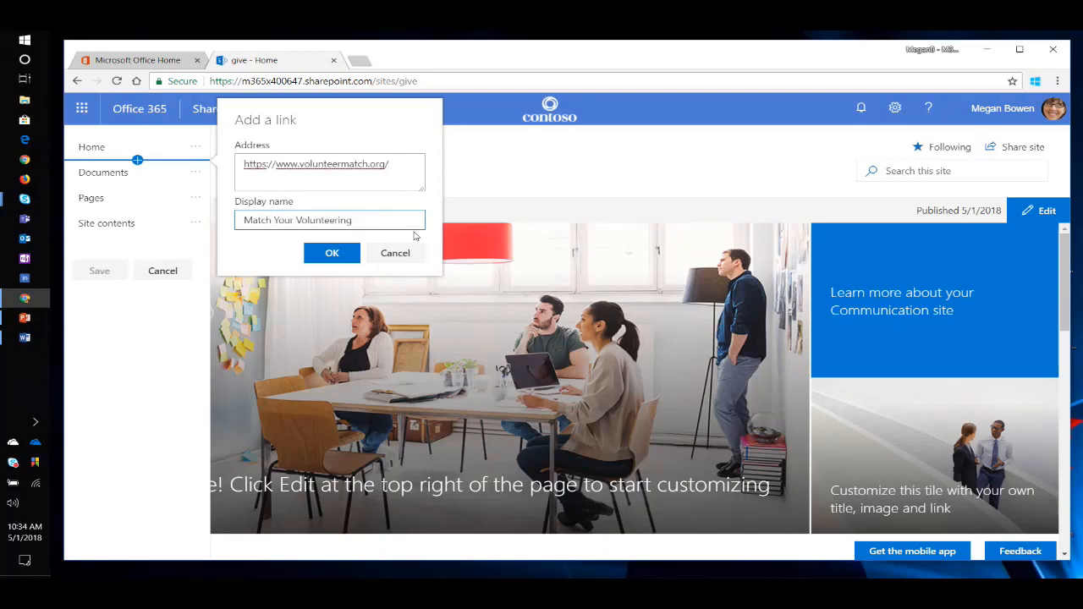
{"action": "left_click", "coordinate": [315, 253]}
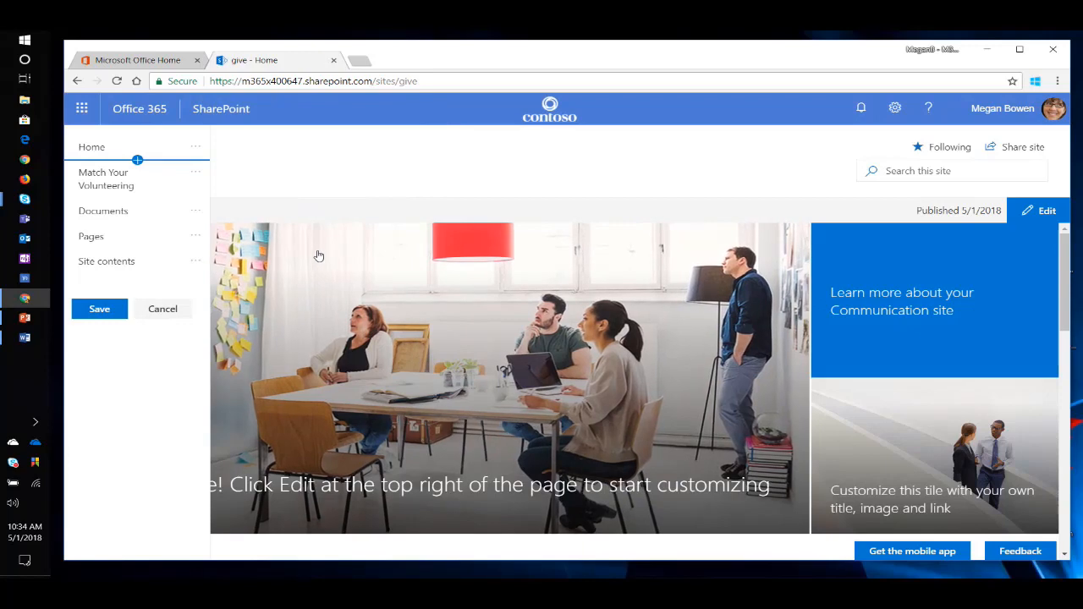
Remove the Documents, Pages and Site contents links from the site navigation and save it.
{"action": "left_click", "coordinate": [202, 210]}
{"action": "left_click", "coordinate": [234, 324]}
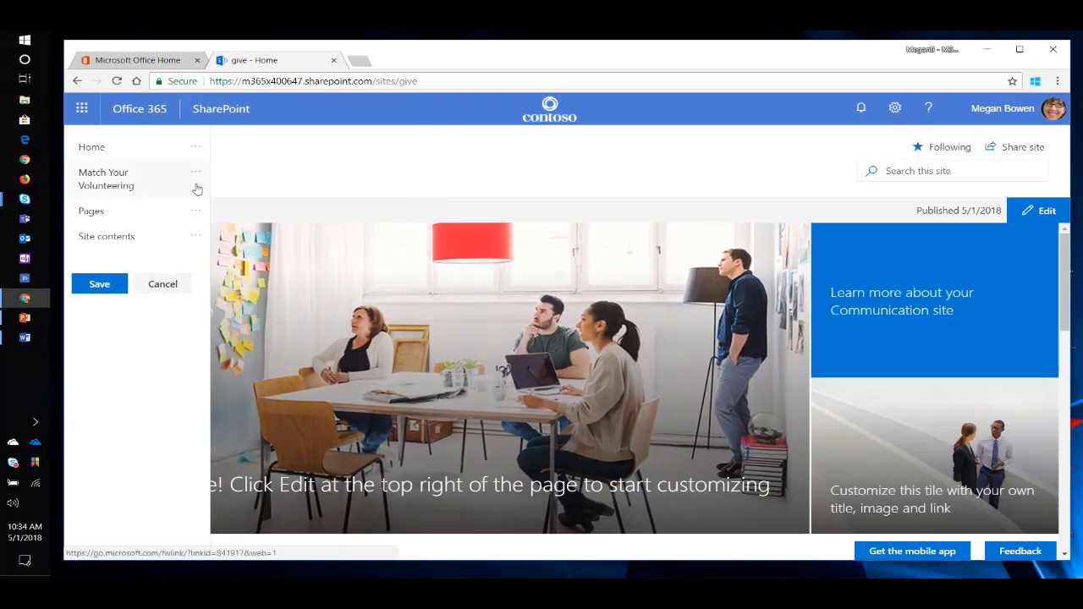
{"action": "left_click", "coordinate": [195, 211]}
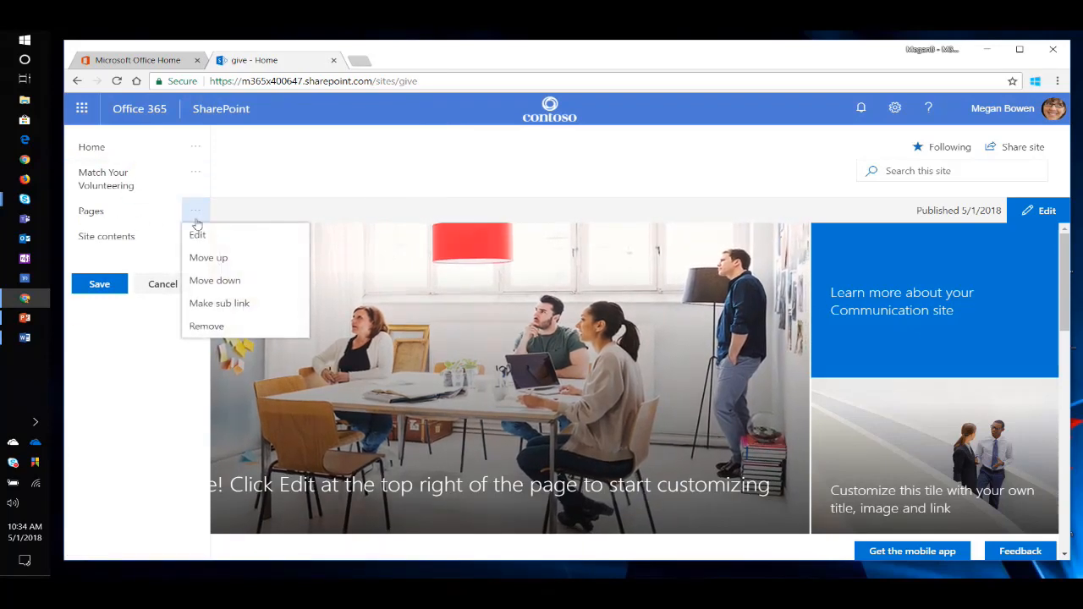
{"action": "left_click", "coordinate": [221, 330]}
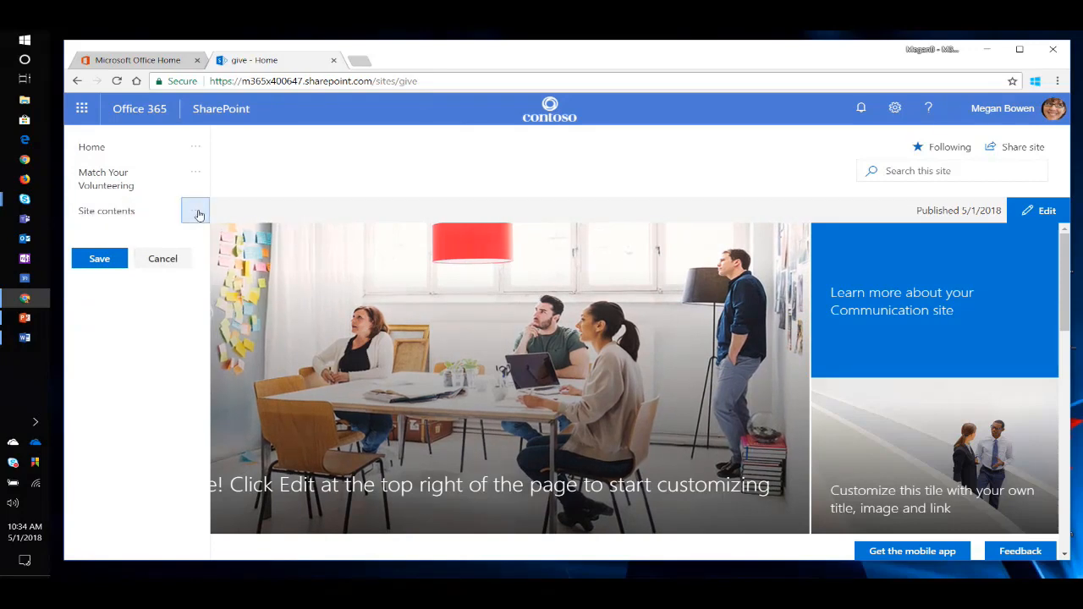
{"action": "left_click", "coordinate": [198, 213]}
{"action": "left_click", "coordinate": [230, 303]}
{"action": "left_click", "coordinate": [102, 233]}
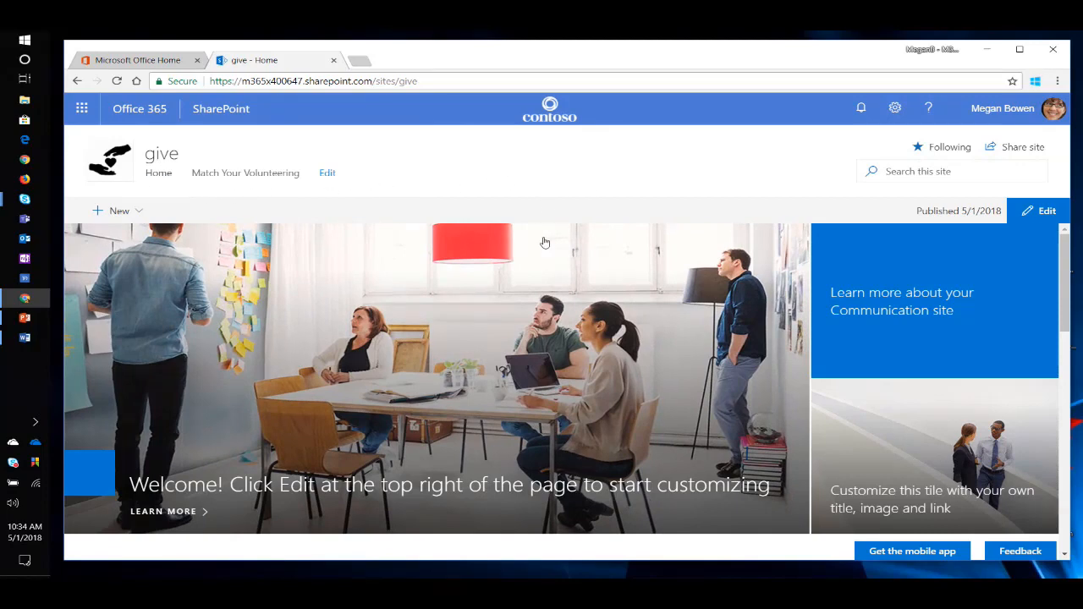
Look over the home page's News section, open the "Contoso In the Community" article and examine its pictures.
{"action": "scroll", "coordinate": [547, 346], "scroll_direction": "down", "scroll_amount": 5}
{"action": "scroll", "coordinate": [541, 359], "scroll_direction": "up", "scroll_amount": 3}
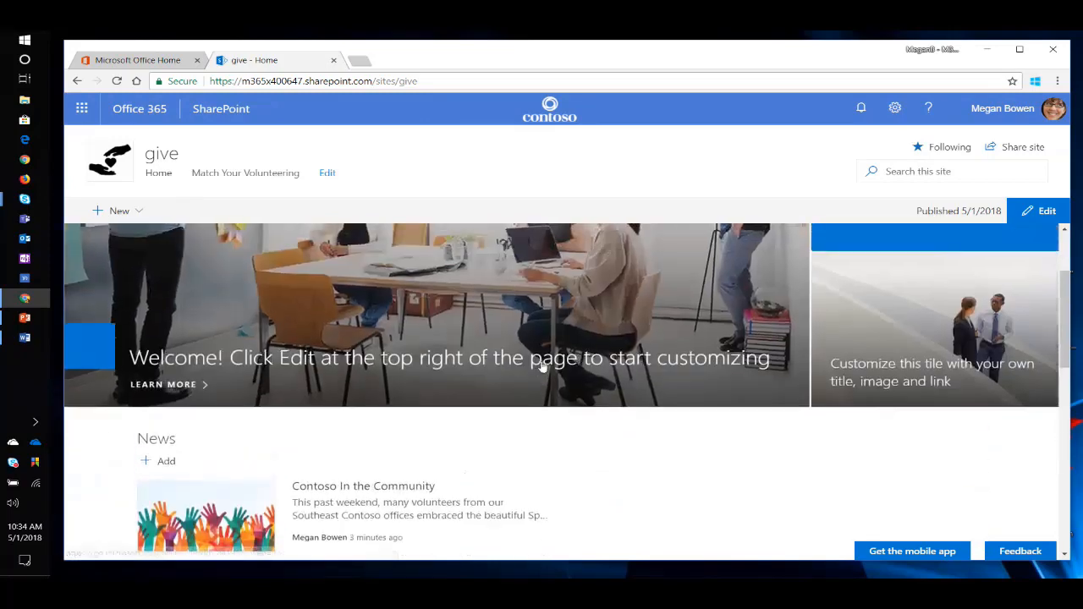
{"action": "scroll", "coordinate": [542, 359], "scroll_direction": "down", "scroll_amount": 2}
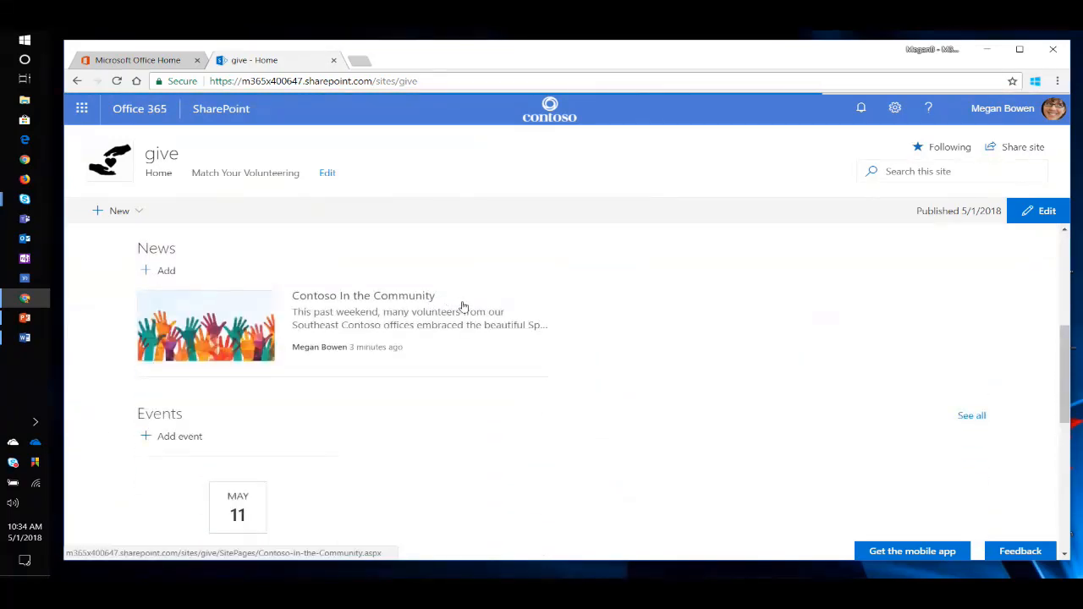
{"action": "left_click", "coordinate": [463, 306]}
{"action": "scroll", "coordinate": [462, 405], "scroll_direction": "down", "scroll_amount": 3}
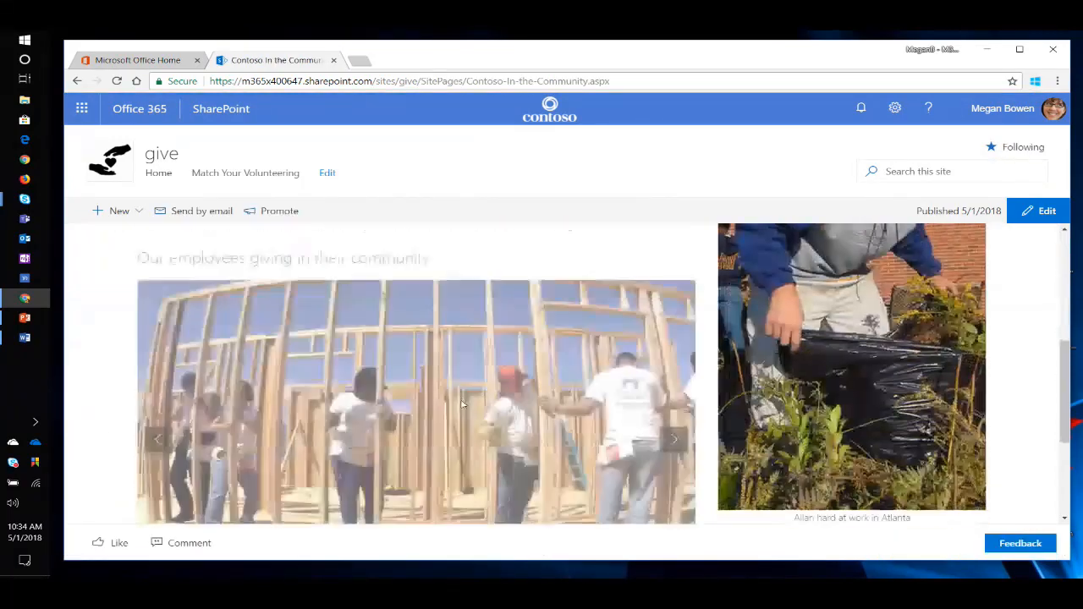
Like the "Contoso In the Community" article and look over its picture gallery and comments area.
{"action": "scroll", "coordinate": [462, 404], "scroll_direction": "down", "scroll_amount": 2}
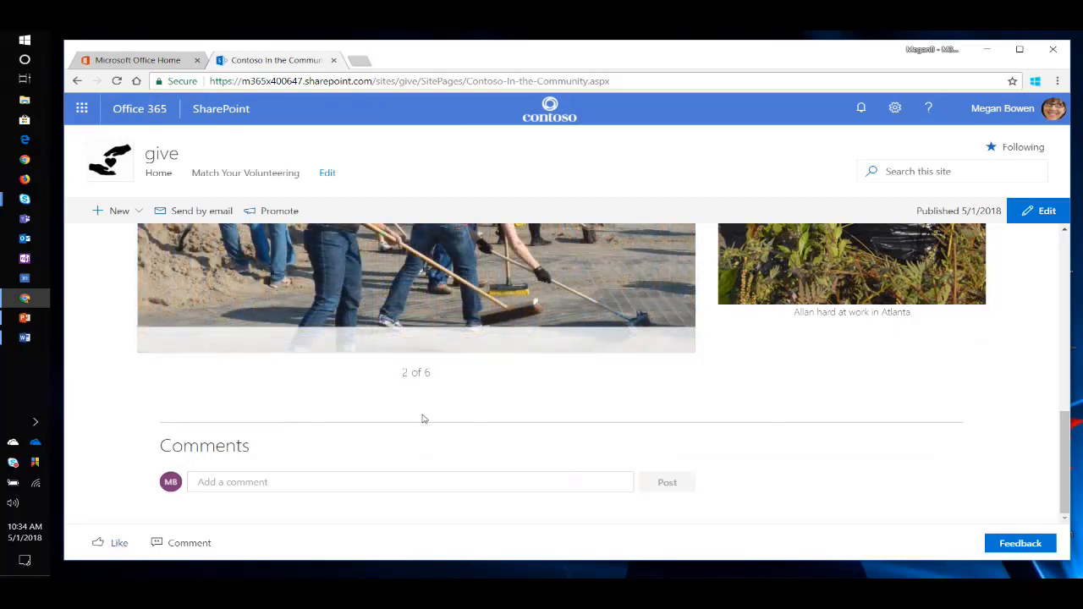
{"action": "left_click", "coordinate": [120, 545]}
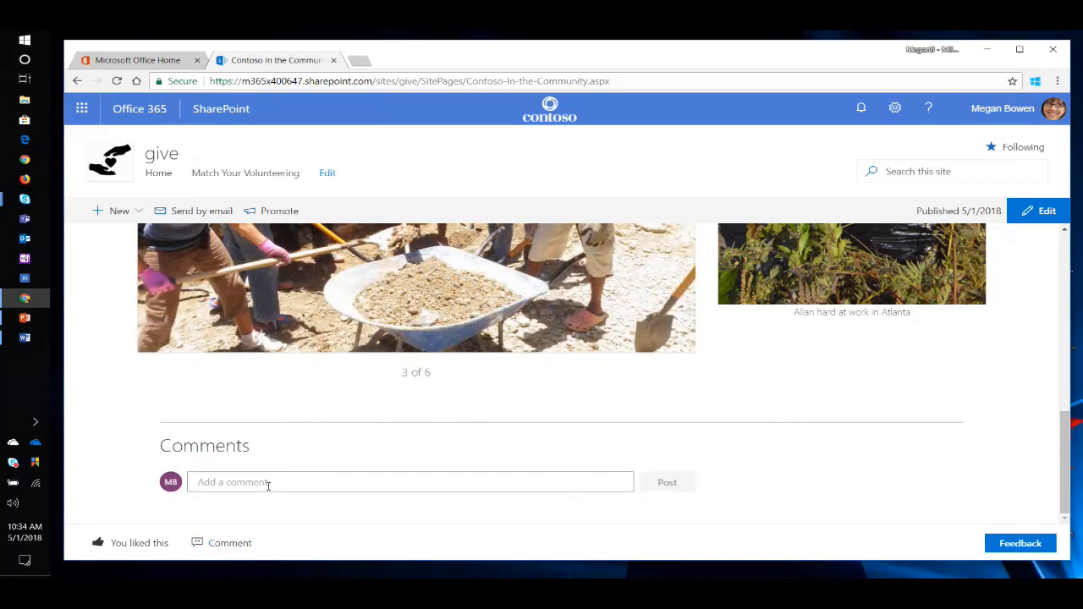
{"action": "scroll", "coordinate": [362, 401], "scroll_direction": "up", "scroll_amount": 10}
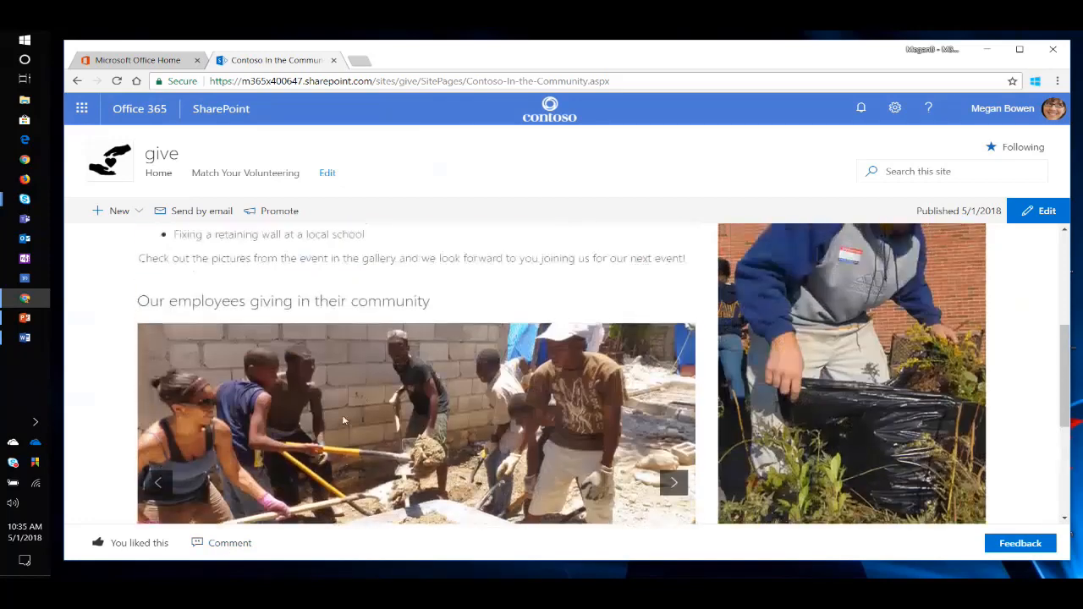
{"action": "scroll", "coordinate": [343, 414], "scroll_direction": "up", "scroll_amount": 2}
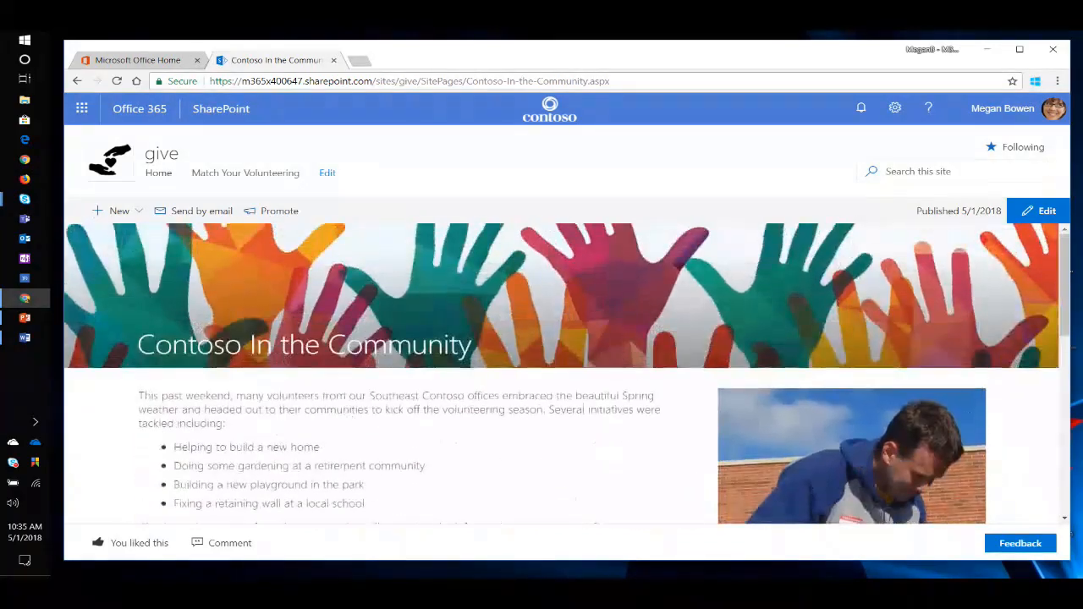
Narrow the browser window to phone width on the home page and examine its hero slides, News, Events and Volunteering Champions sections.
{"action": "left_click", "coordinate": [156, 177]}
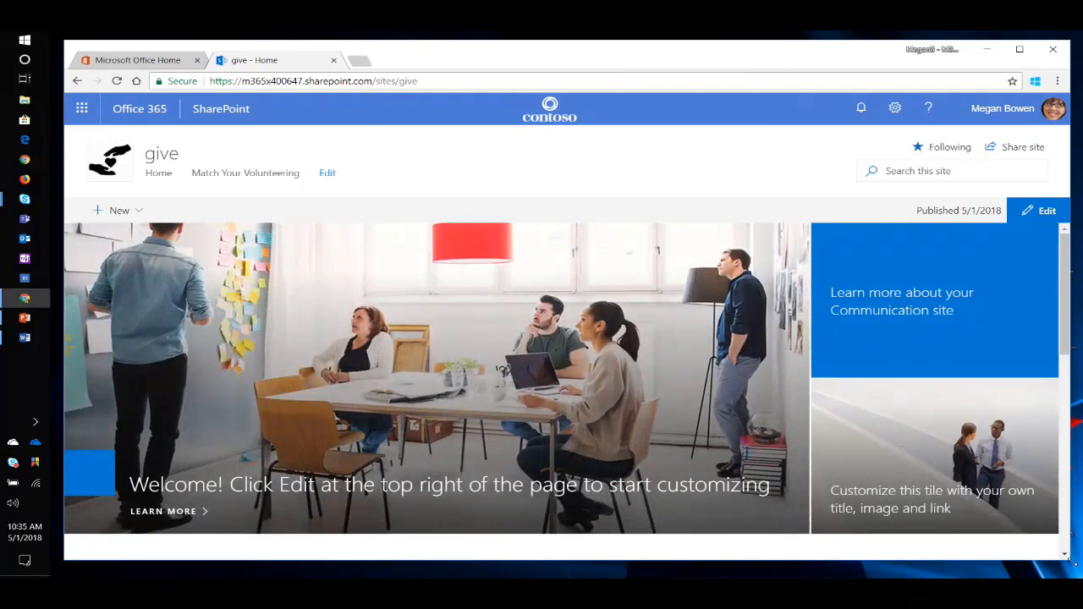
{"action": "left_click_drag", "start_coordinate": [1075, 563], "coordinate": [345, 544]}
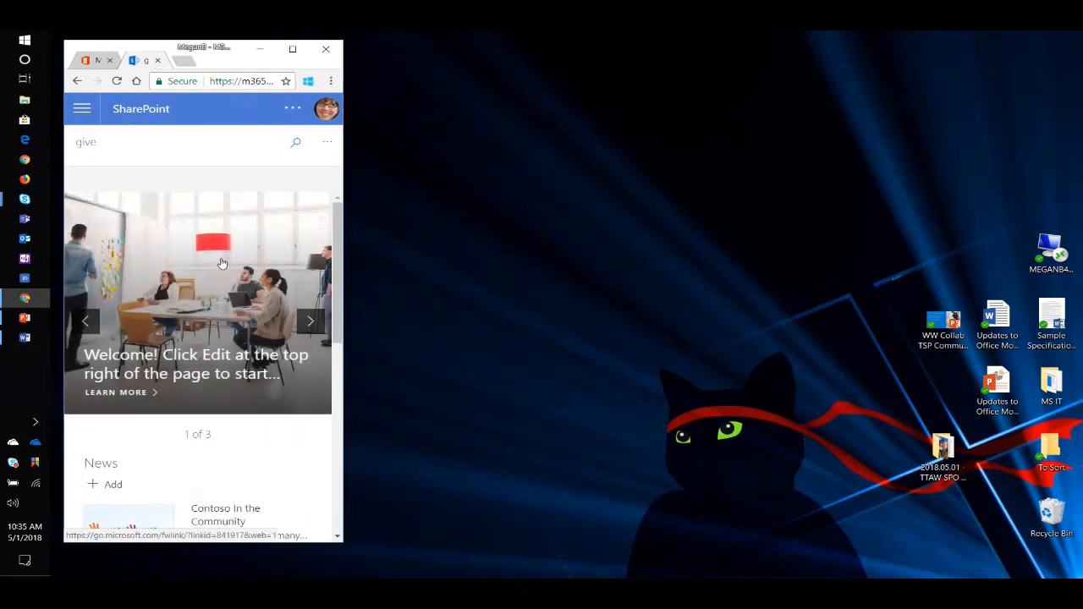
{"action": "left_click", "coordinate": [310, 322]}
{"action": "left_click", "coordinate": [311, 322]}
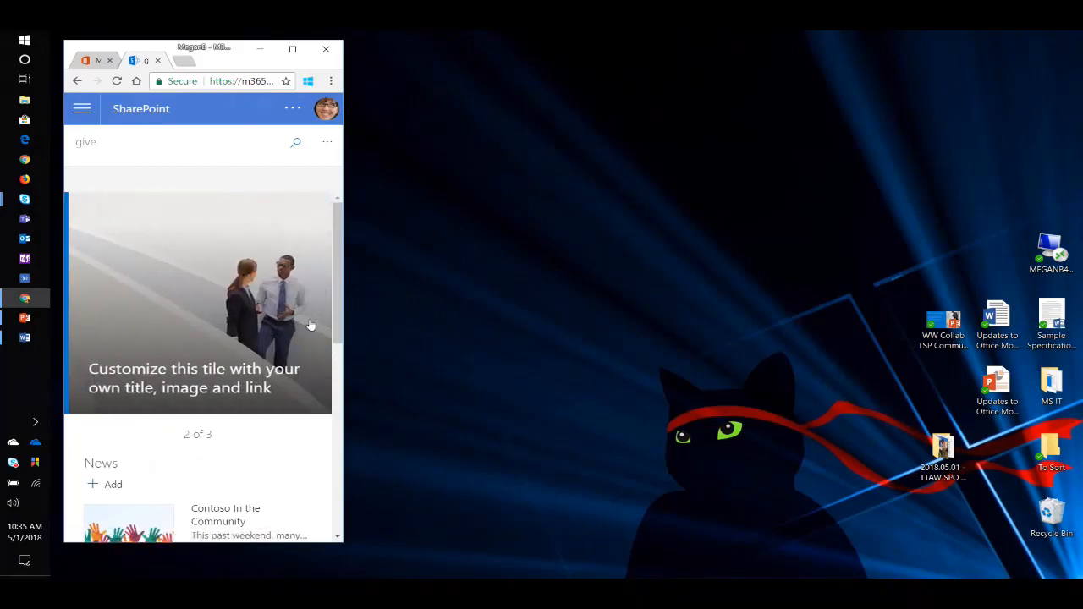
{"action": "left_click", "coordinate": [307, 325]}
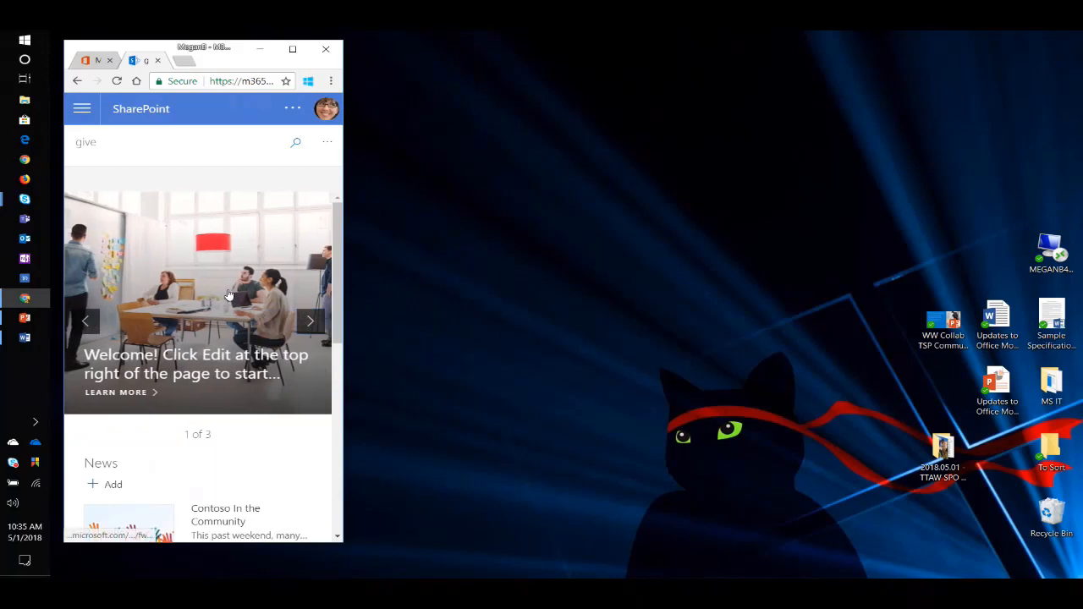
{"action": "scroll", "coordinate": [226, 316], "scroll_direction": "down", "scroll_amount": 2}
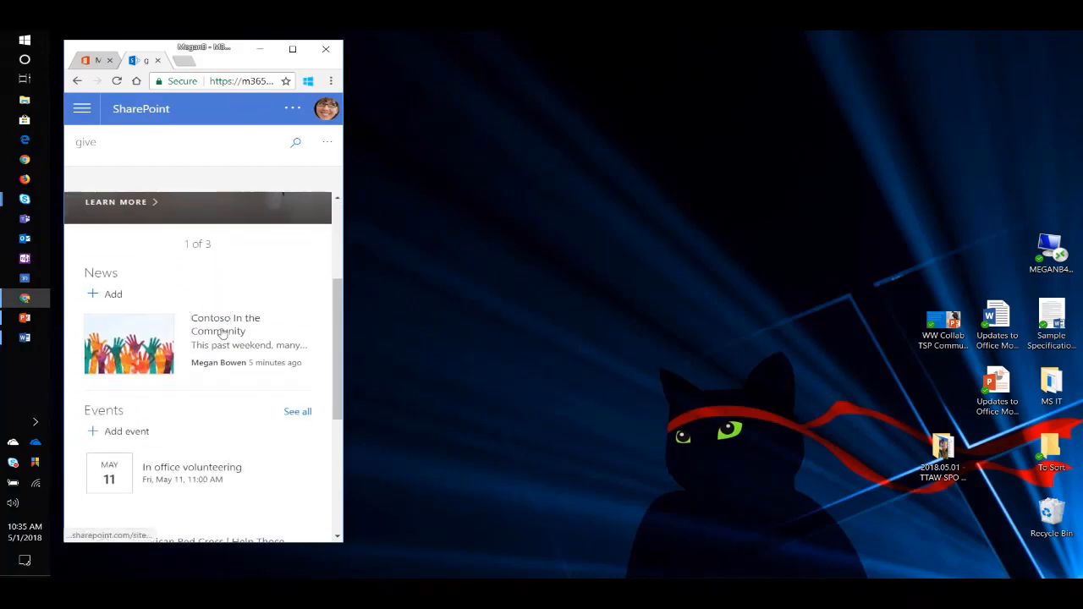
{"action": "scroll", "coordinate": [208, 334], "scroll_direction": "down", "scroll_amount": 2}
{"action": "scroll", "coordinate": [193, 333], "scroll_direction": "down", "scroll_amount": 2}
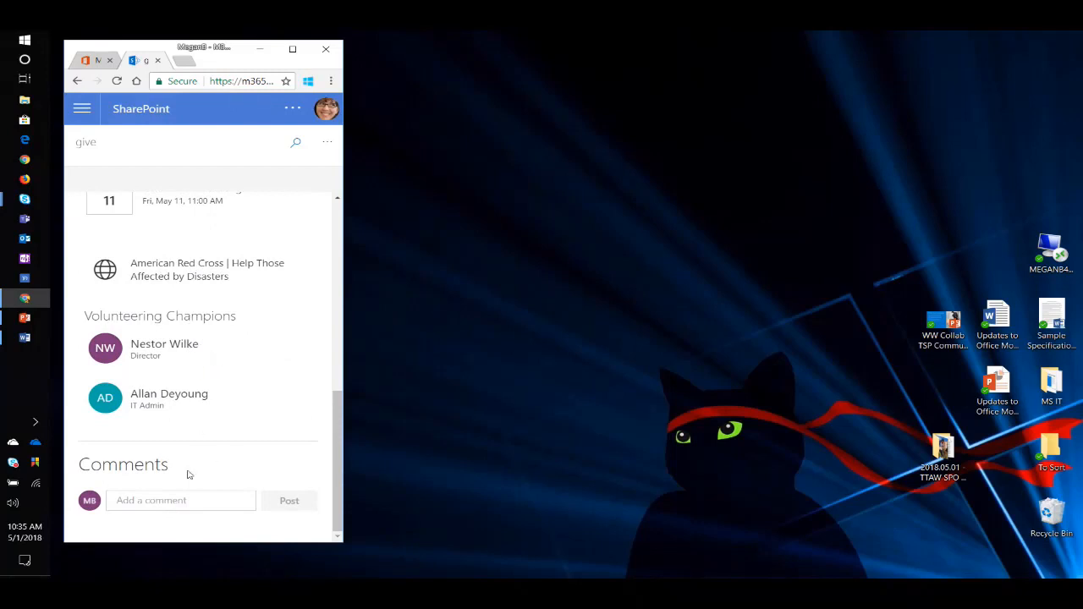
{"action": "scroll", "coordinate": [233, 406], "scroll_direction": "up", "scroll_amount": 4}
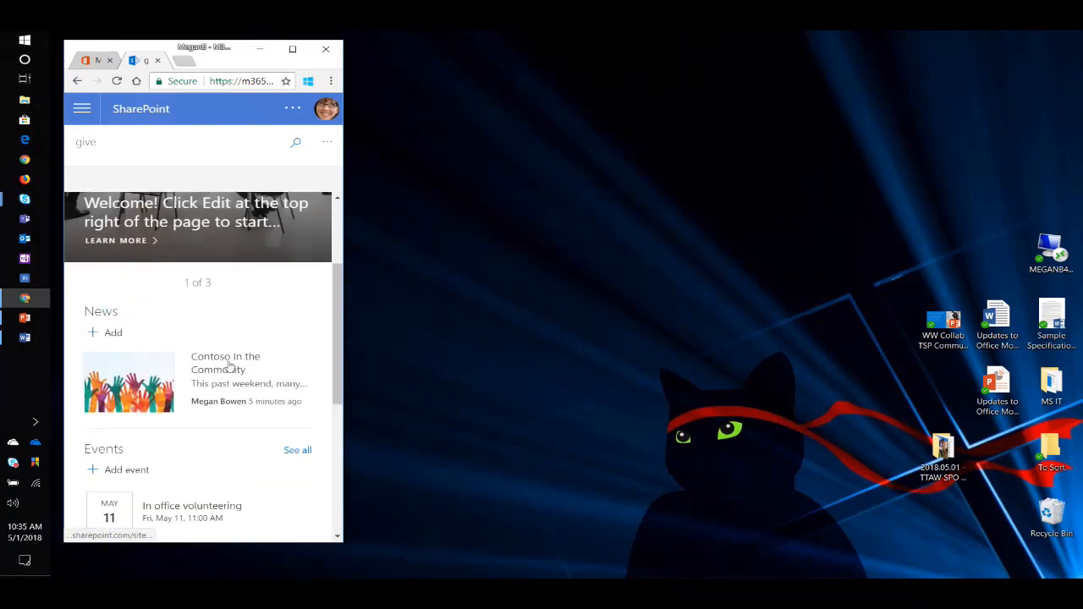
Examine the "Contoso In the Community" article at phone width and widen the browser window again.
{"action": "left_click", "coordinate": [230, 365]}
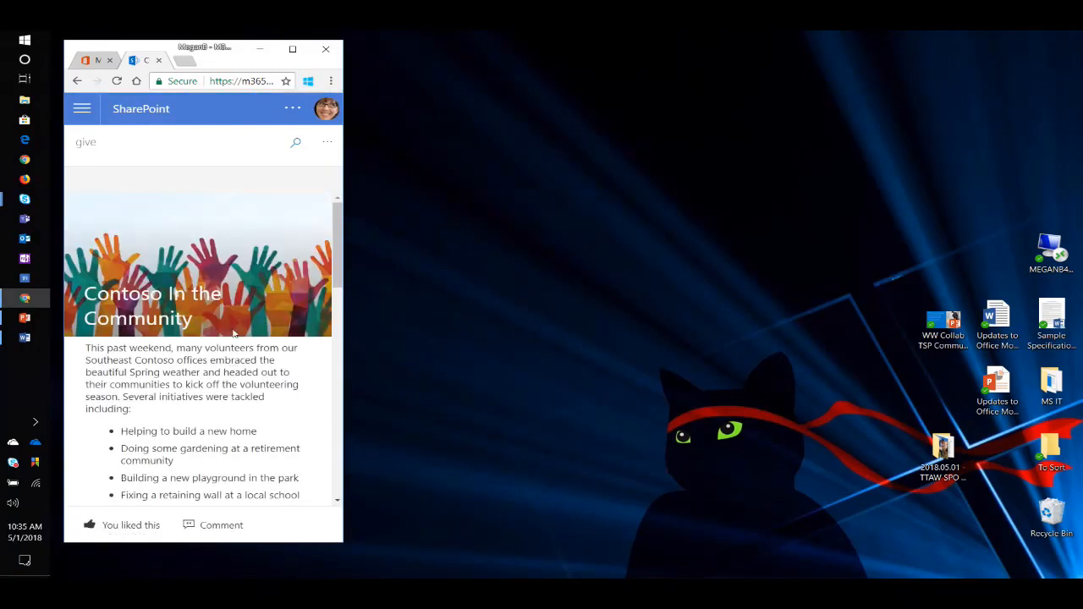
{"action": "scroll", "coordinate": [234, 333], "scroll_direction": "down", "scroll_amount": 5}
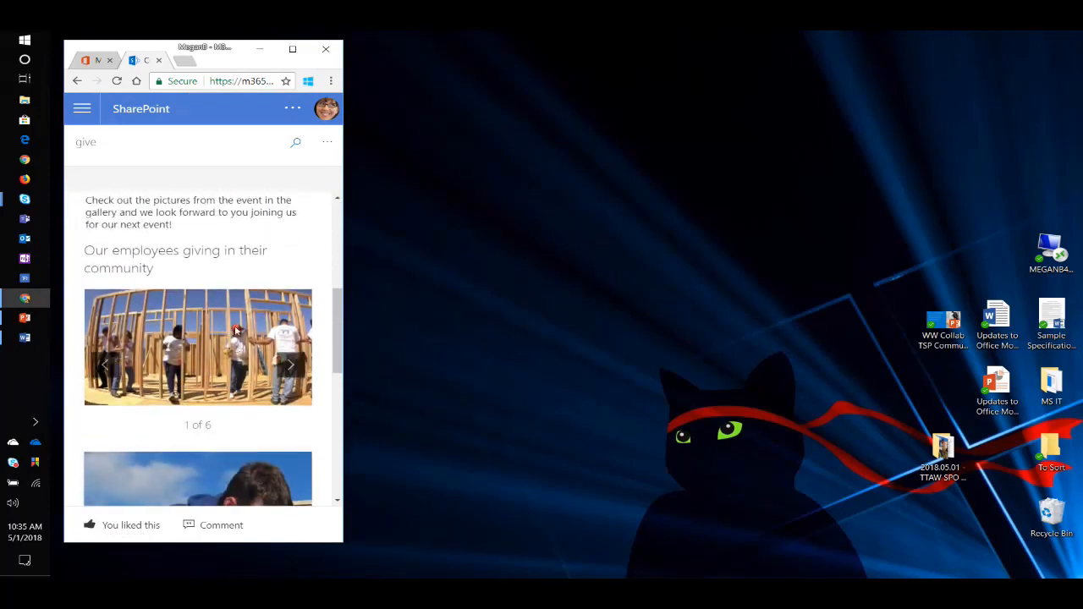
{"action": "scroll", "coordinate": [207, 340], "scroll_direction": "down", "scroll_amount": 3}
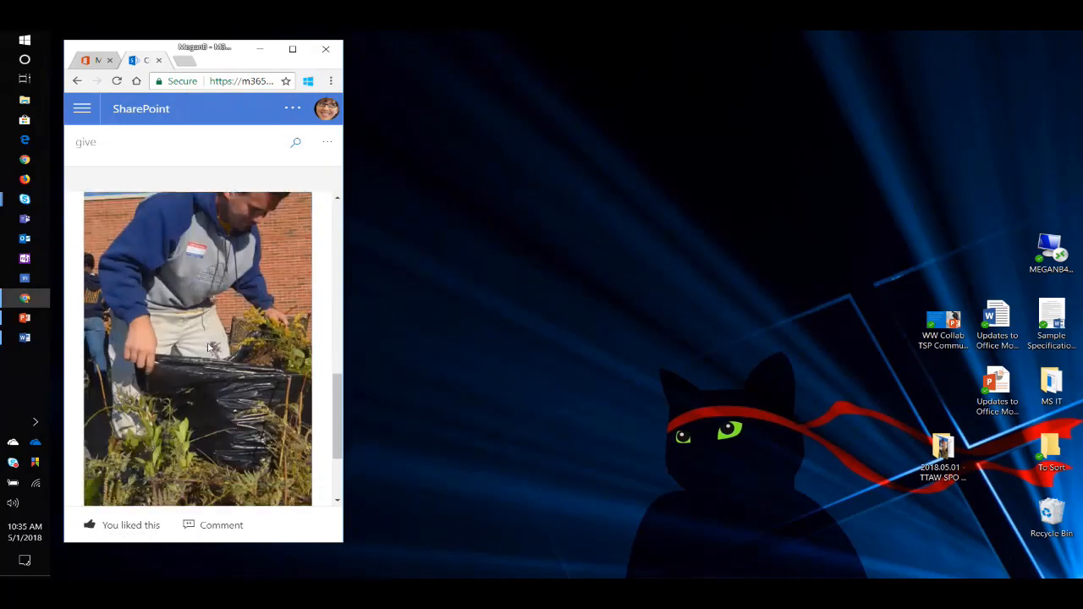
{"action": "scroll", "coordinate": [209, 347], "scroll_direction": "up", "scroll_amount": 5}
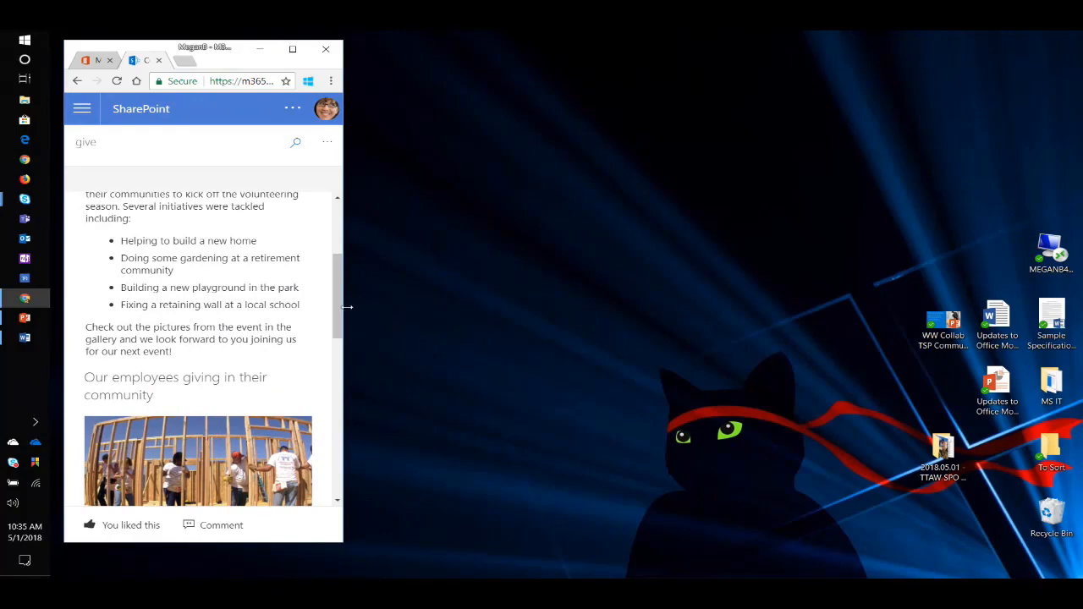
{"action": "left_click_drag", "start_coordinate": [347, 307], "coordinate": [1049, 355]}
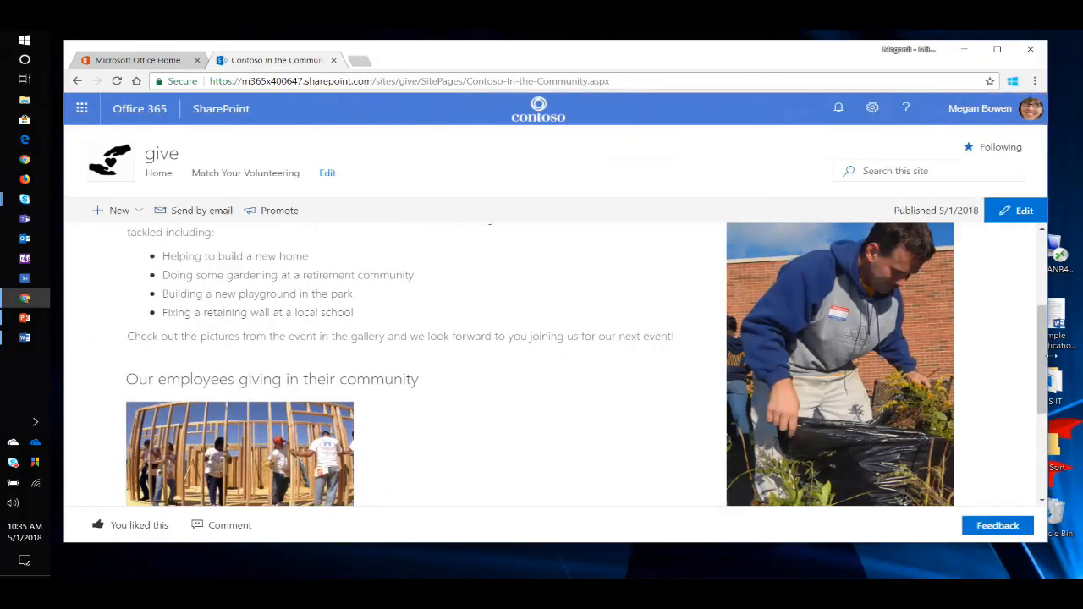
Promote the "Contoso In the Community" news article by adding the page to the site navigation.
{"action": "left_click", "coordinate": [166, 174]}
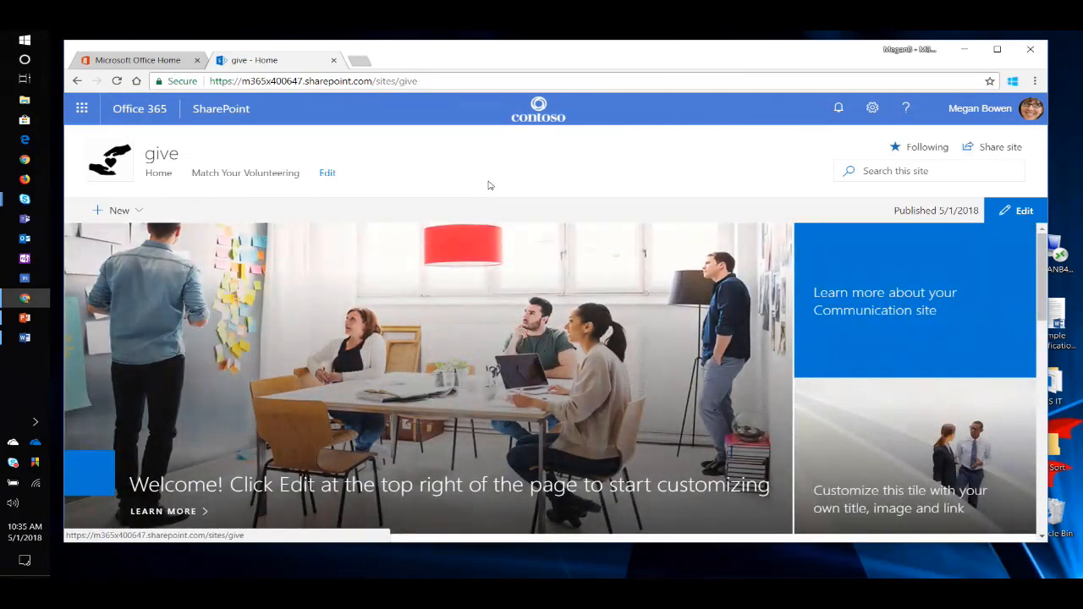
{"action": "scroll", "coordinate": [288, 406], "scroll_direction": "down", "scroll_amount": 3}
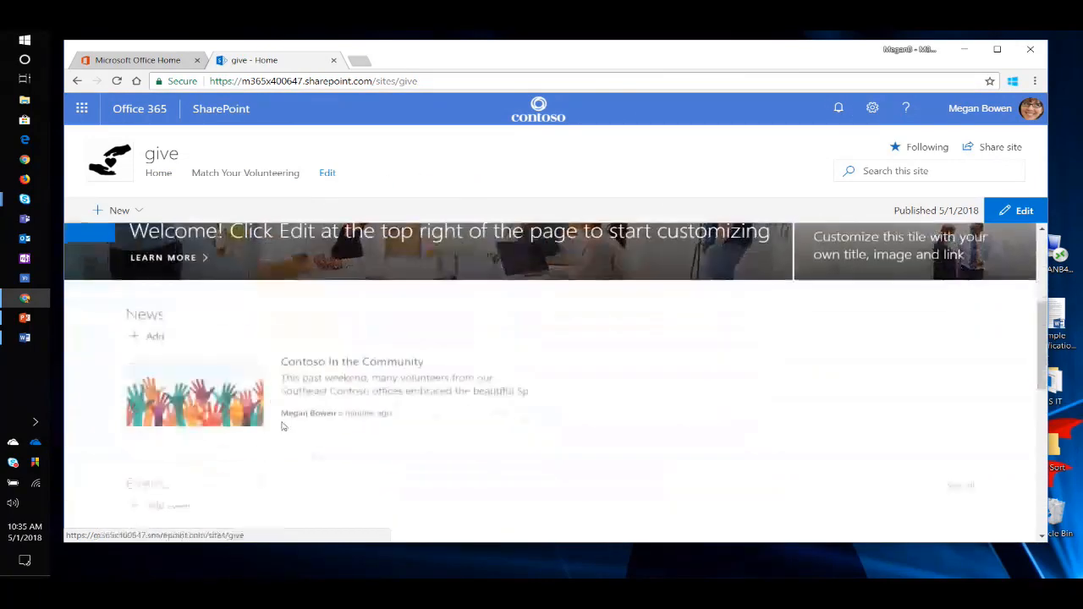
{"action": "left_click", "coordinate": [344, 365]}
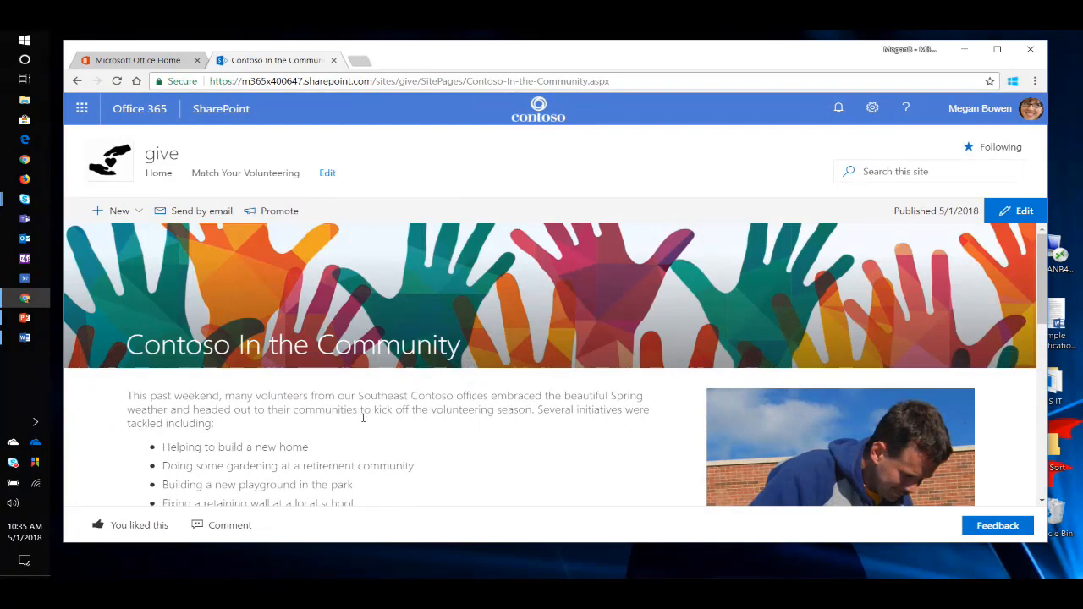
{"action": "left_click", "coordinate": [277, 213]}
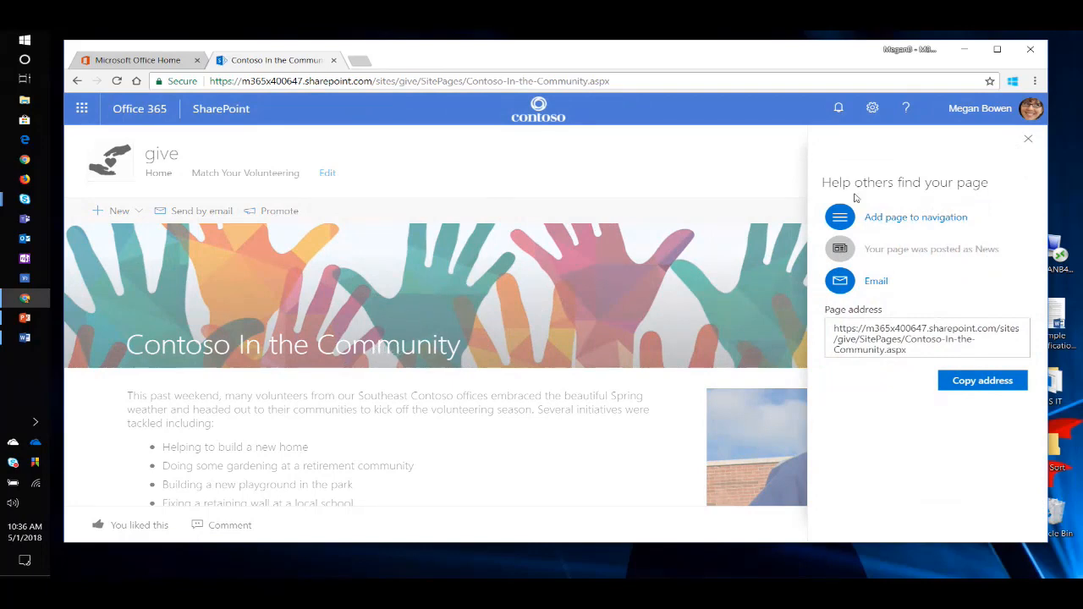
{"action": "left_click", "coordinate": [928, 223]}
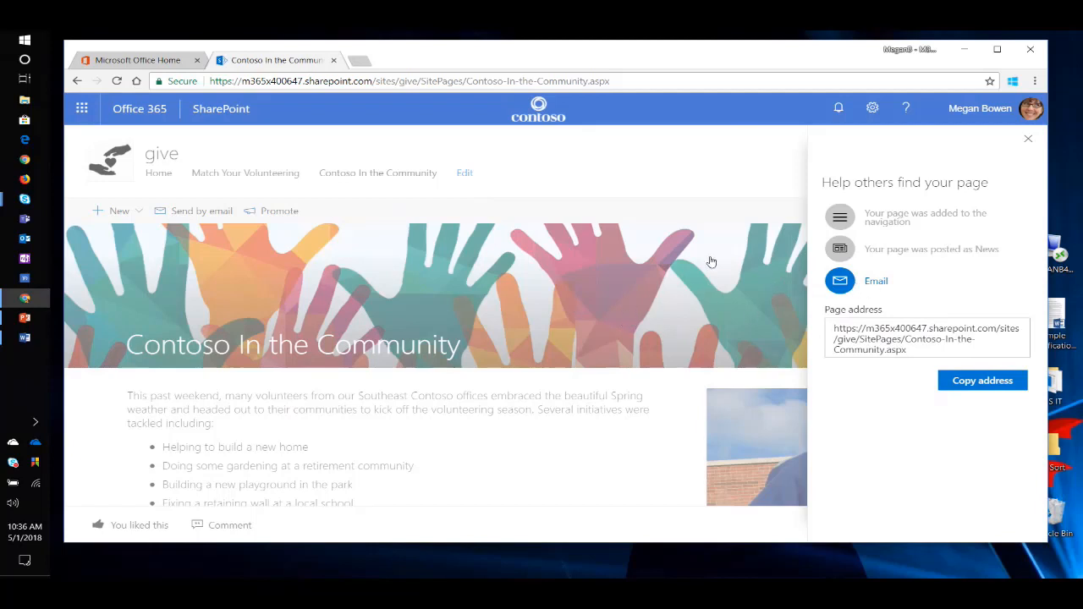
{"action": "left_click", "coordinate": [1029, 141]}
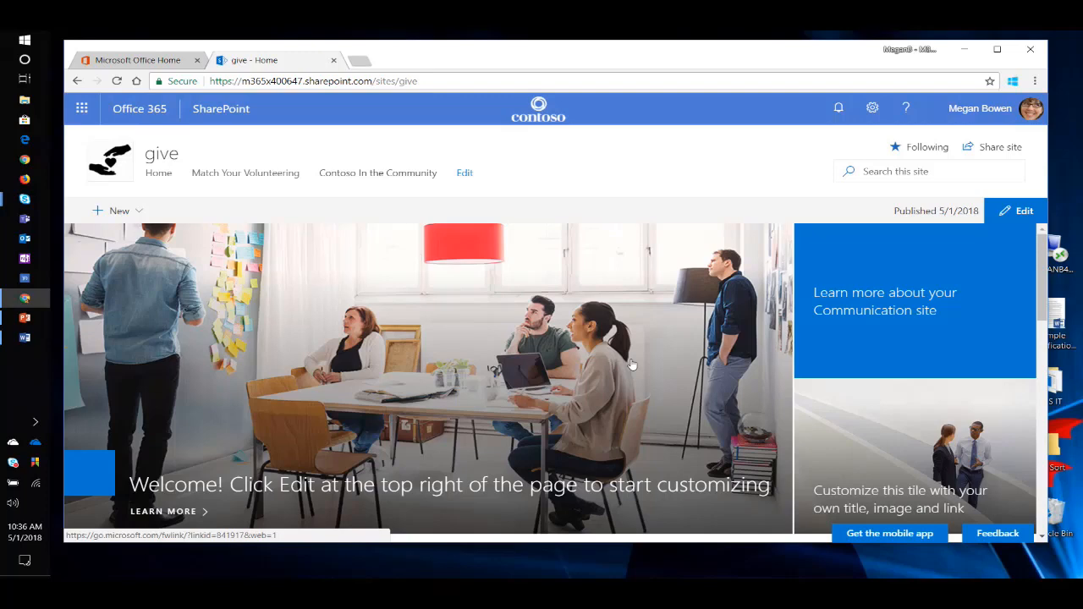
Look over the home page's hero, News and Events sections, including the full list of events.
{"action": "scroll", "coordinate": [552, 361], "scroll_direction": "down", "scroll_amount": 3}
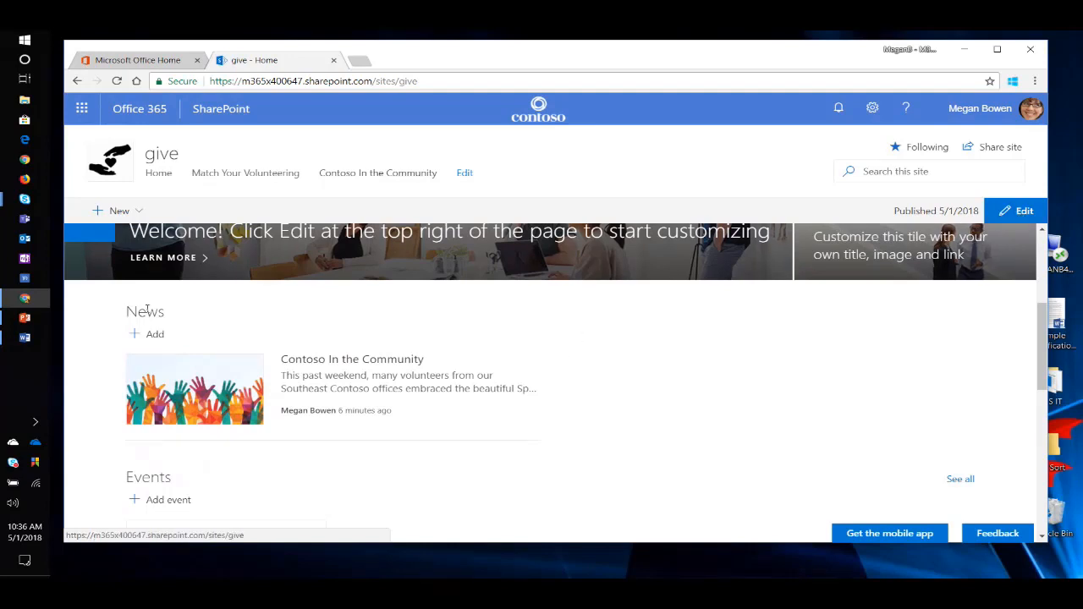
{"action": "scroll", "coordinate": [343, 334], "scroll_direction": "up", "scroll_amount": 3}
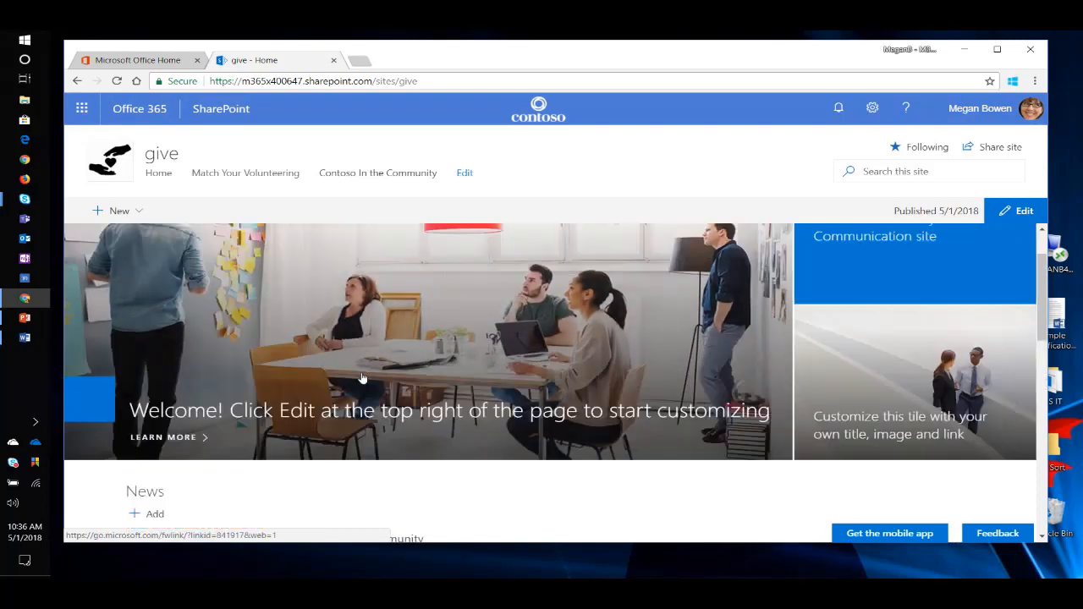
{"action": "scroll", "coordinate": [240, 247], "scroll_direction": "down", "scroll_amount": 3}
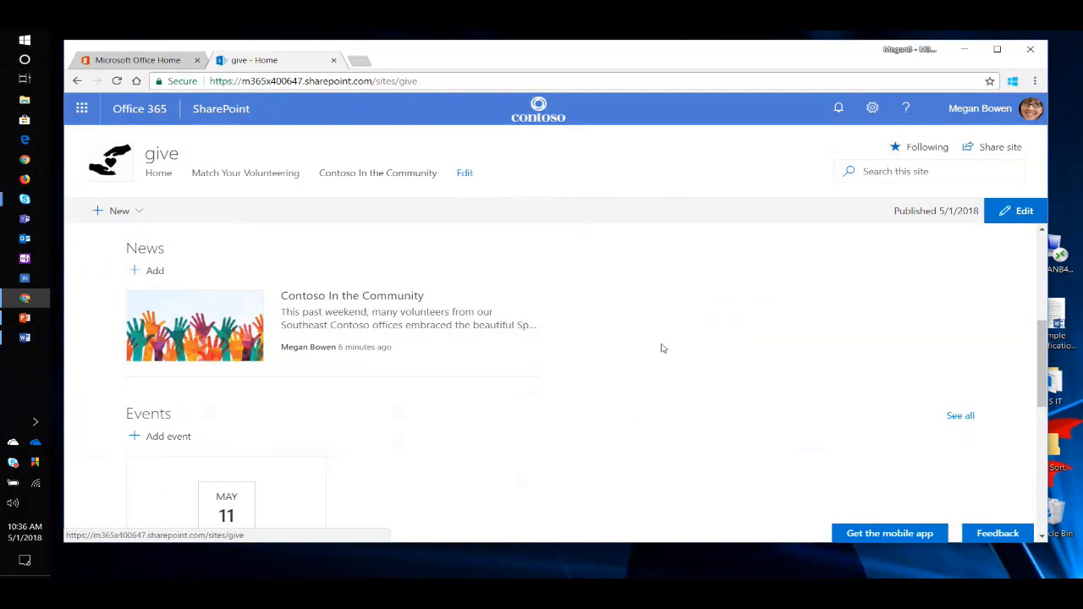
{"action": "scroll", "coordinate": [635, 351], "scroll_direction": "up", "scroll_amount": 3}
{"action": "scroll", "coordinate": [646, 361], "scroll_direction": "down", "scroll_amount": 2}
{"action": "scroll", "coordinate": [646, 362], "scroll_direction": "down", "scroll_amount": 1}
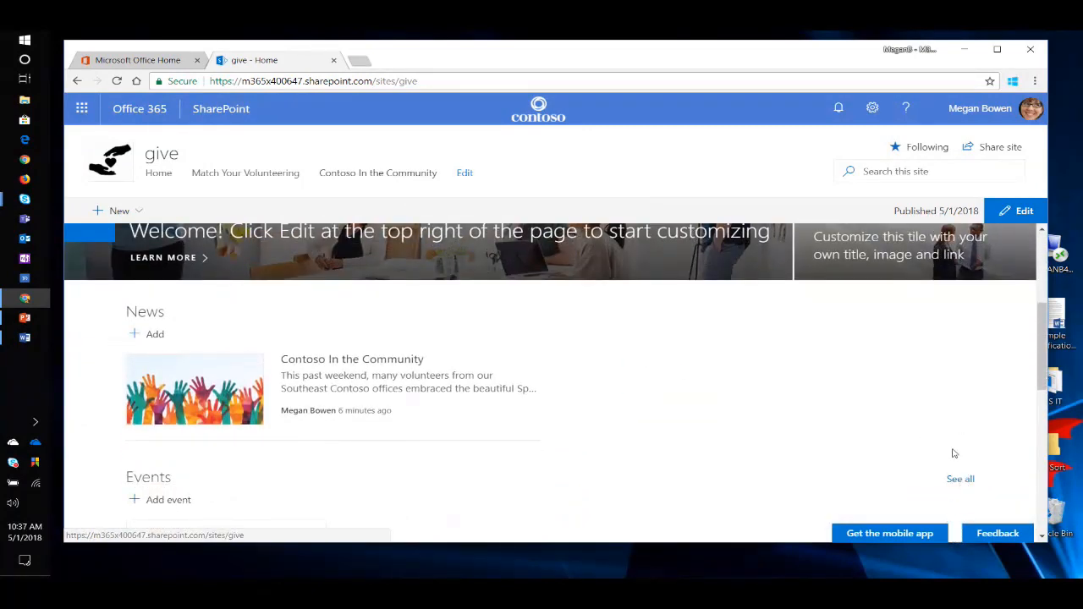
{"action": "left_click", "coordinate": [961, 479]}
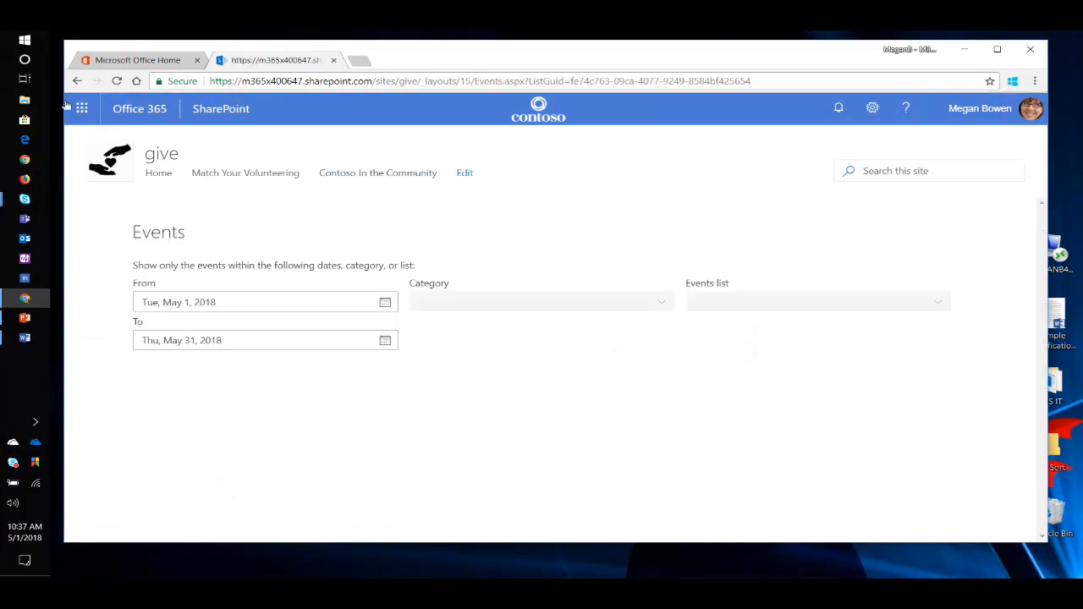
{"action": "left_click", "coordinate": [77, 81]}
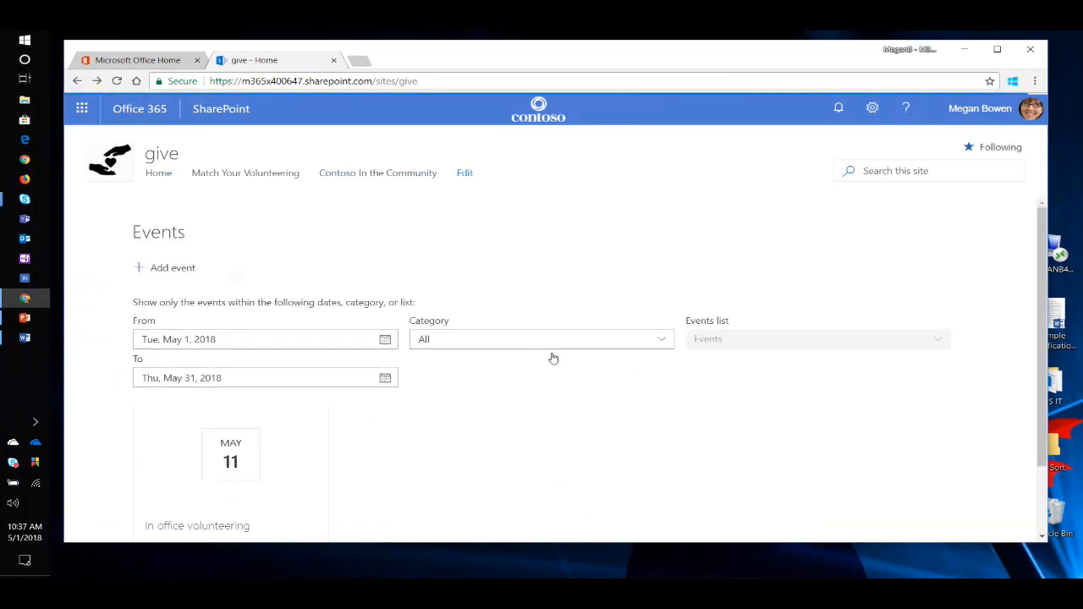
{"action": "scroll", "coordinate": [527, 386], "scroll_direction": "down", "scroll_amount": 6}
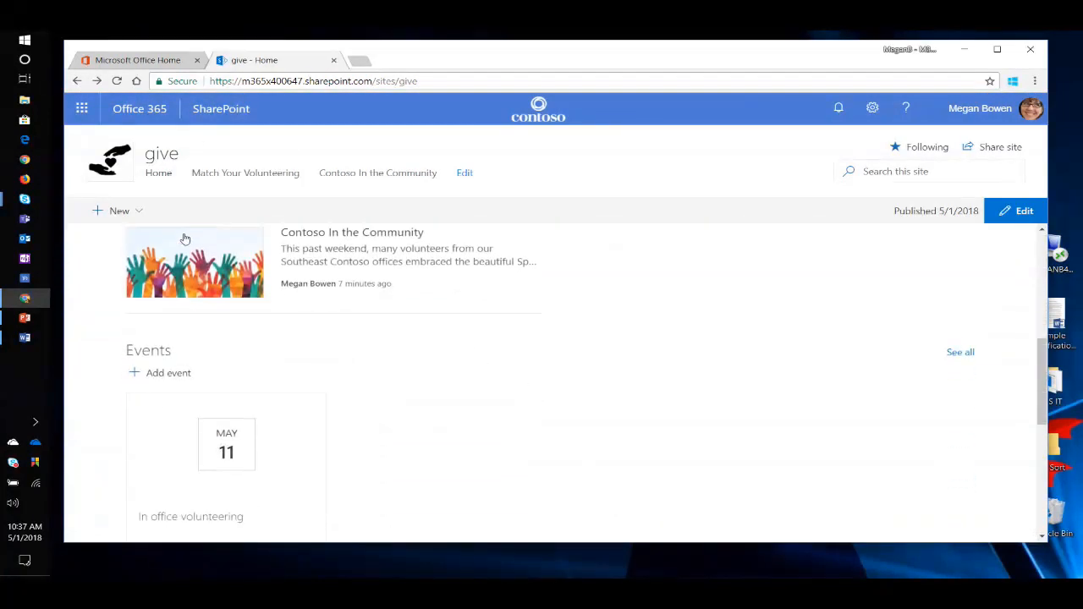
{"action": "scroll", "coordinate": [394, 308], "scroll_direction": "up", "scroll_amount": 3}
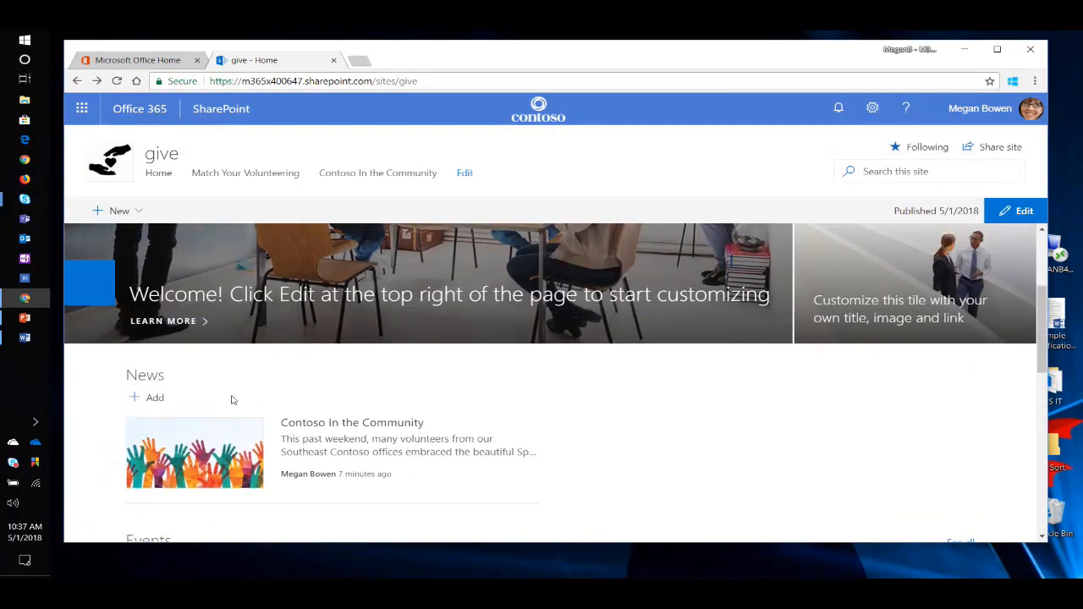
Open the "Contoso In the Community" article from the home page's News section and look over its content.
{"action": "left_click", "coordinate": [391, 429]}
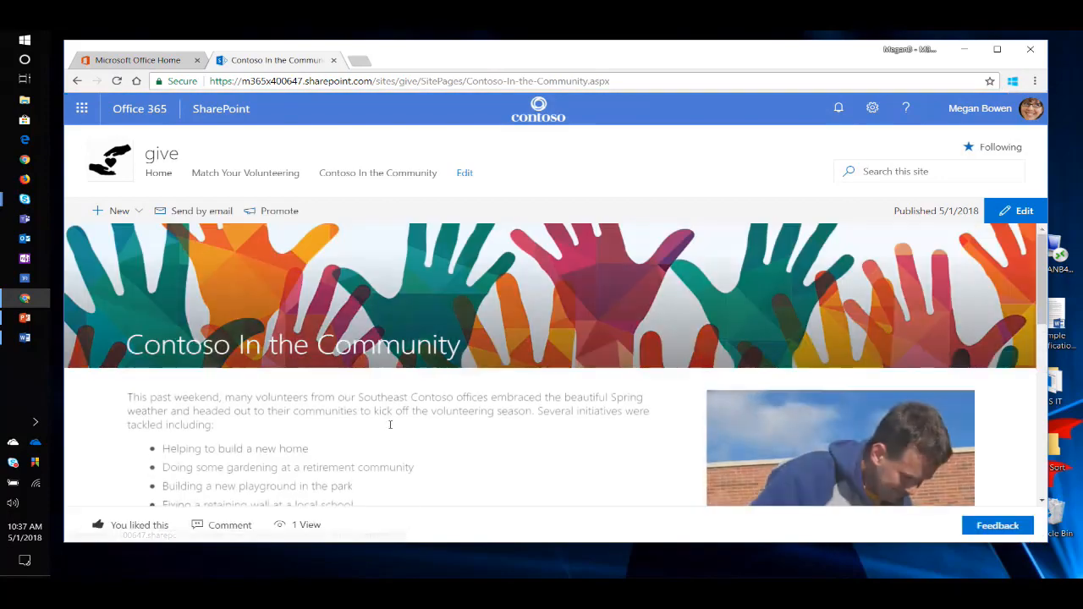
{"action": "scroll", "coordinate": [534, 423], "scroll_direction": "down", "scroll_amount": 3}
{"action": "scroll", "coordinate": [525, 423], "scroll_direction": "up", "scroll_amount": 3}
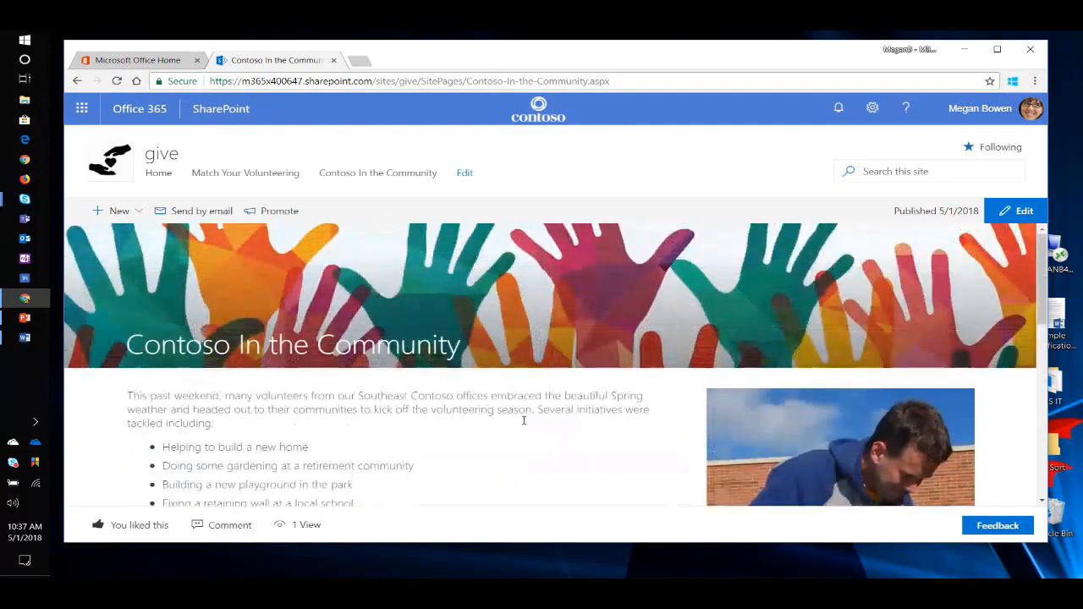
{"action": "scroll", "coordinate": [525, 425], "scroll_direction": "down", "scroll_amount": 3}
{"action": "scroll", "coordinate": [527, 421], "scroll_direction": "up", "scroll_amount": 3}
Open the Site Pages library from the site contents of the give site.
{"action": "left_click", "coordinate": [873, 107]}
{"action": "left_click", "coordinate": [828, 231]}
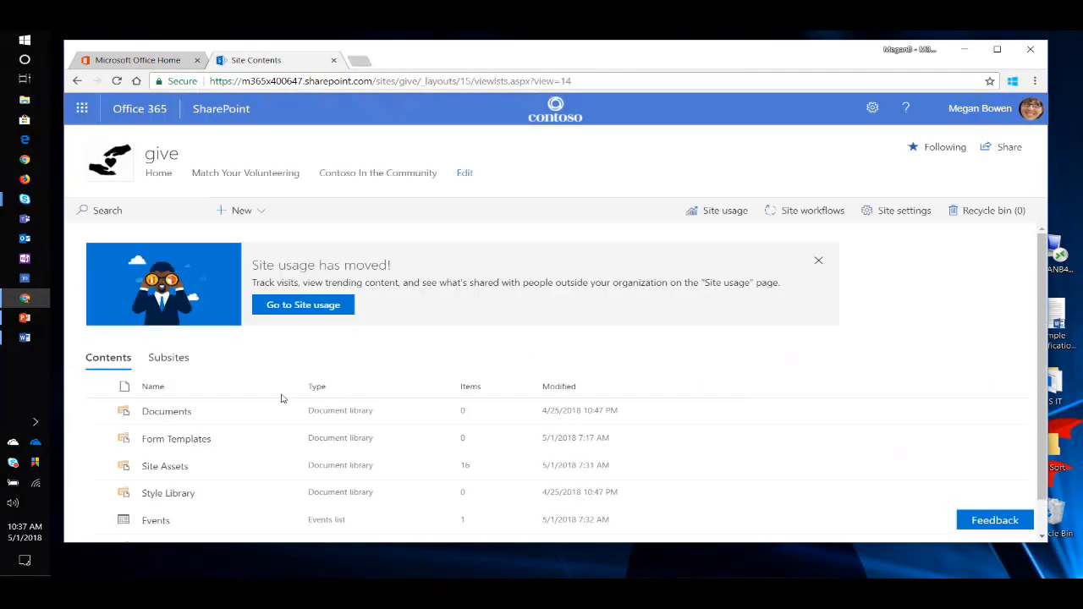
{"action": "scroll", "coordinate": [282, 399], "scroll_direction": "down", "scroll_amount": 1}
{"action": "left_click", "coordinate": [167, 510]}
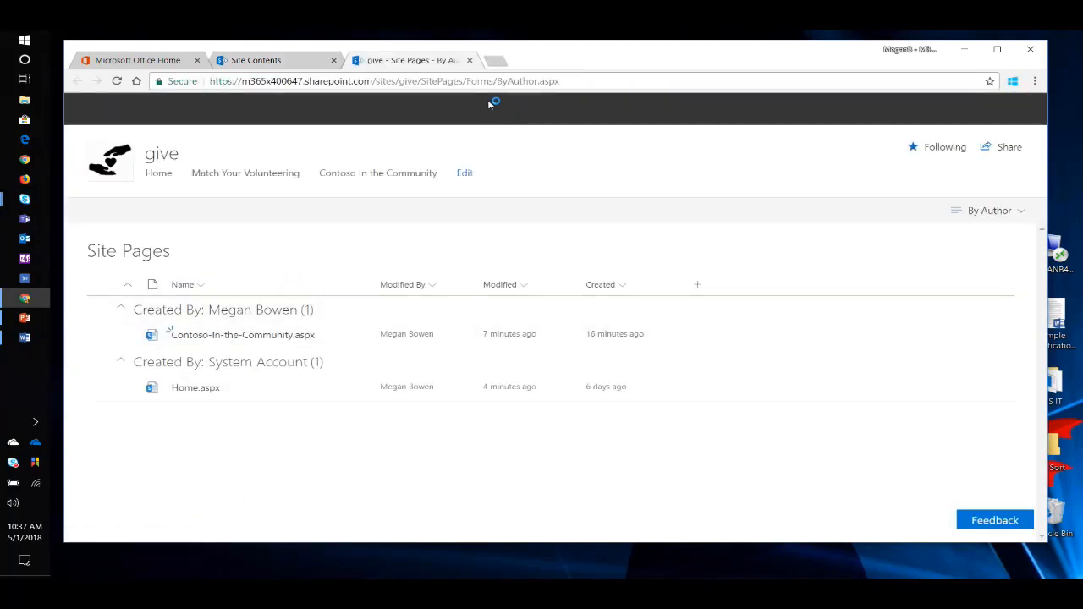
Leave the Site Pages library, return to the give site's home page and open it for editing.
{"action": "left_click", "coordinate": [470, 60]}
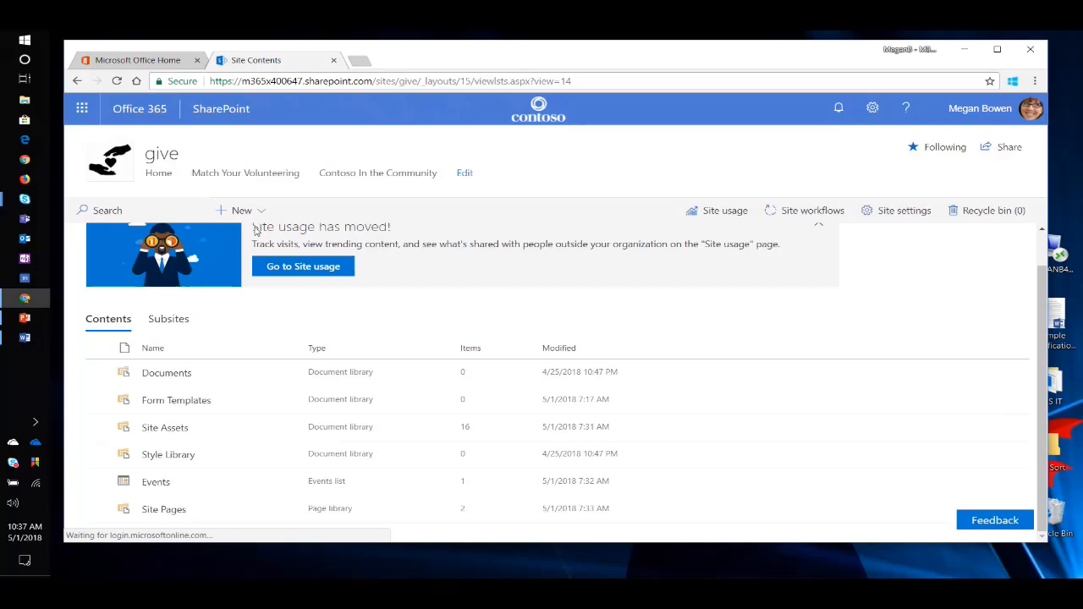
{"action": "left_click", "coordinate": [168, 175]}
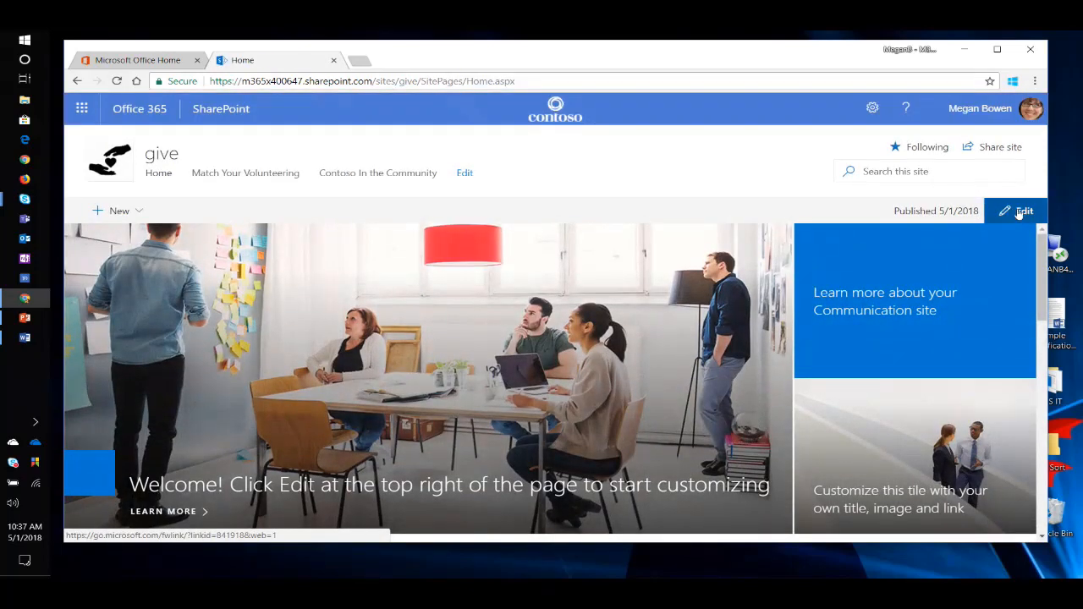
{"action": "left_click", "coordinate": [1016, 211]}
Compare the Hub News and List layouts for the home page's News web part and set it to Top story.
{"action": "scroll", "coordinate": [633, 230], "scroll_direction": "down", "scroll_amount": 3}
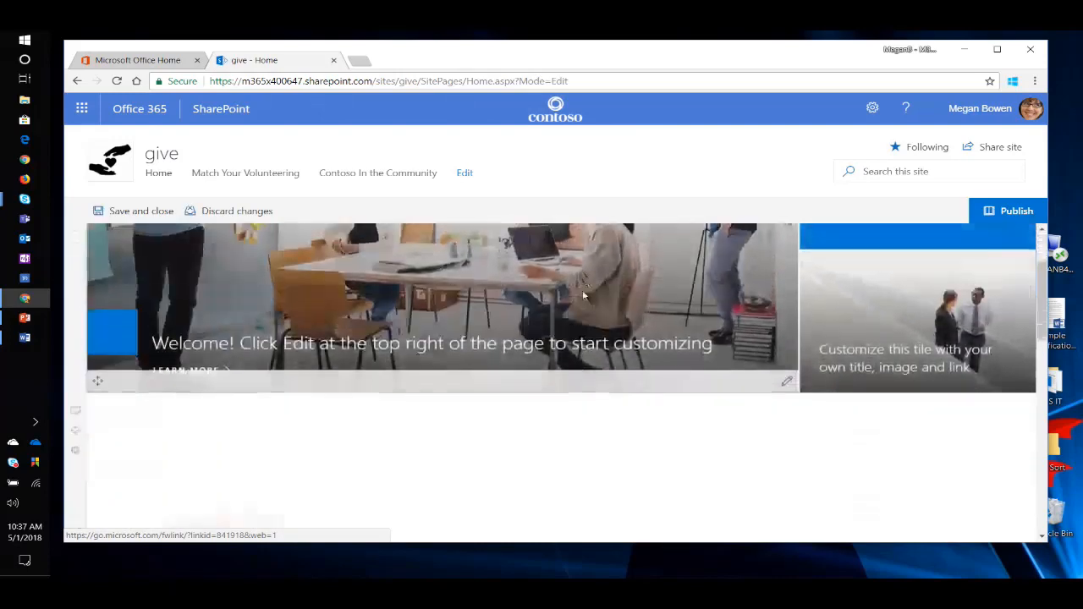
{"action": "scroll", "coordinate": [515, 325], "scroll_direction": "down", "scroll_amount": 2}
{"action": "scroll", "coordinate": [264, 335], "scroll_direction": "up", "scroll_amount": 1}
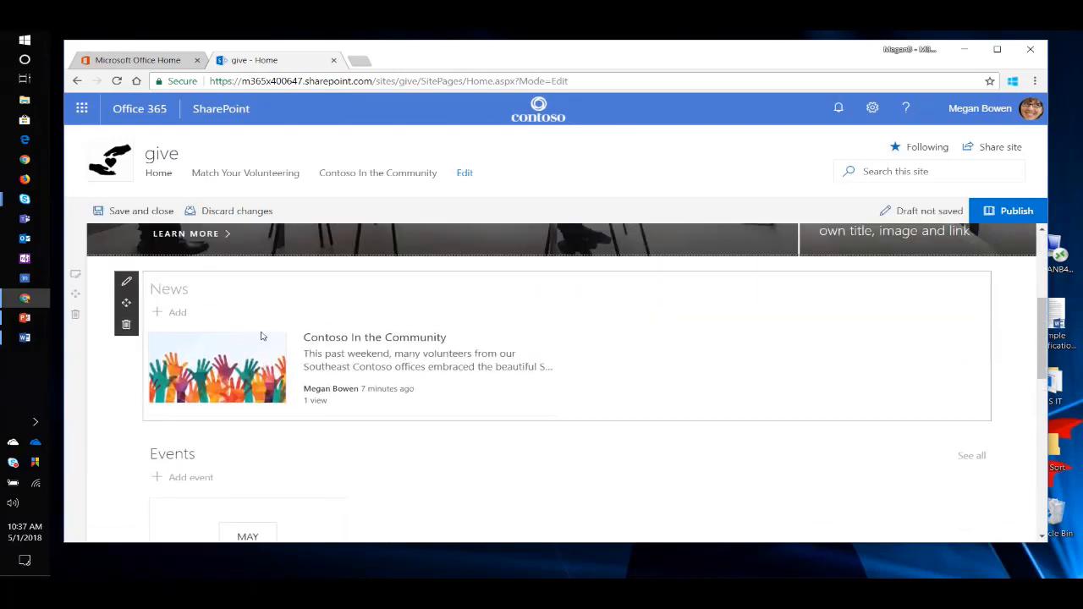
{"action": "left_click", "coordinate": [126, 283]}
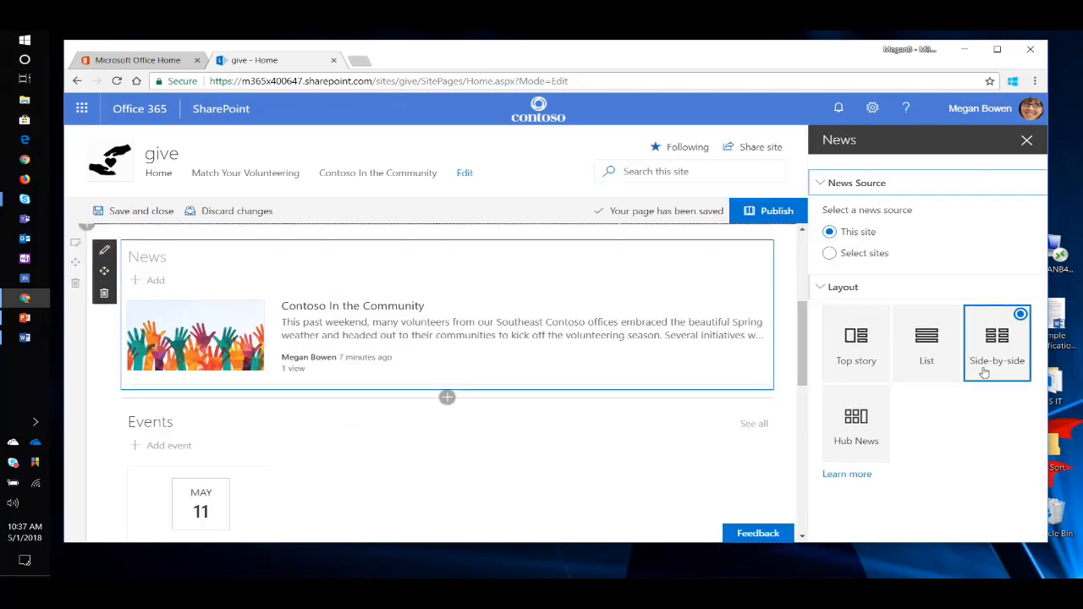
{"action": "left_click", "coordinate": [857, 351]}
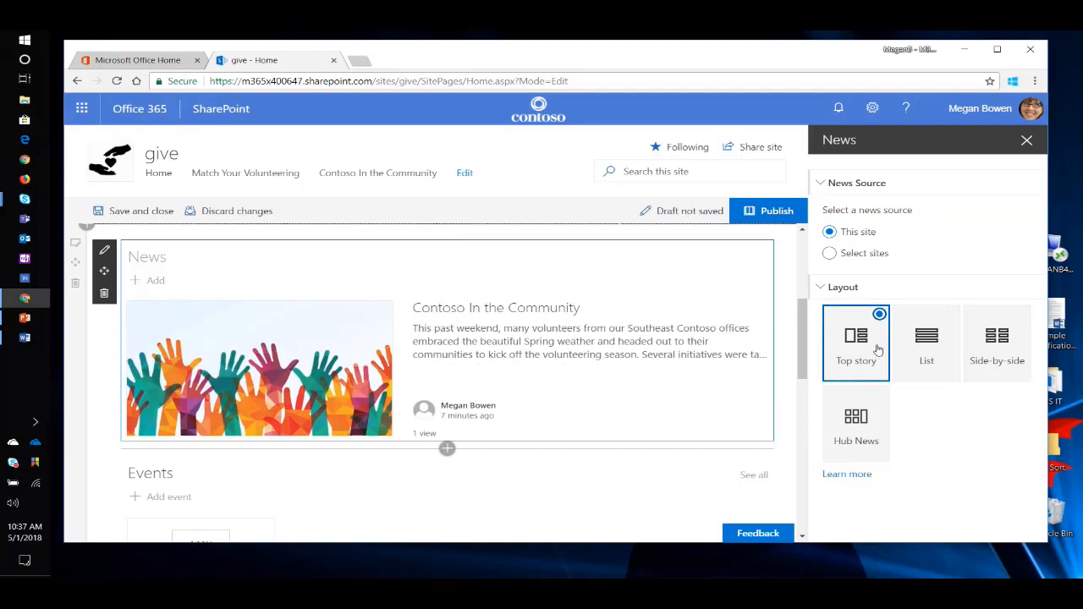
{"action": "left_click", "coordinate": [856, 423]}
{"action": "left_click", "coordinate": [935, 326]}
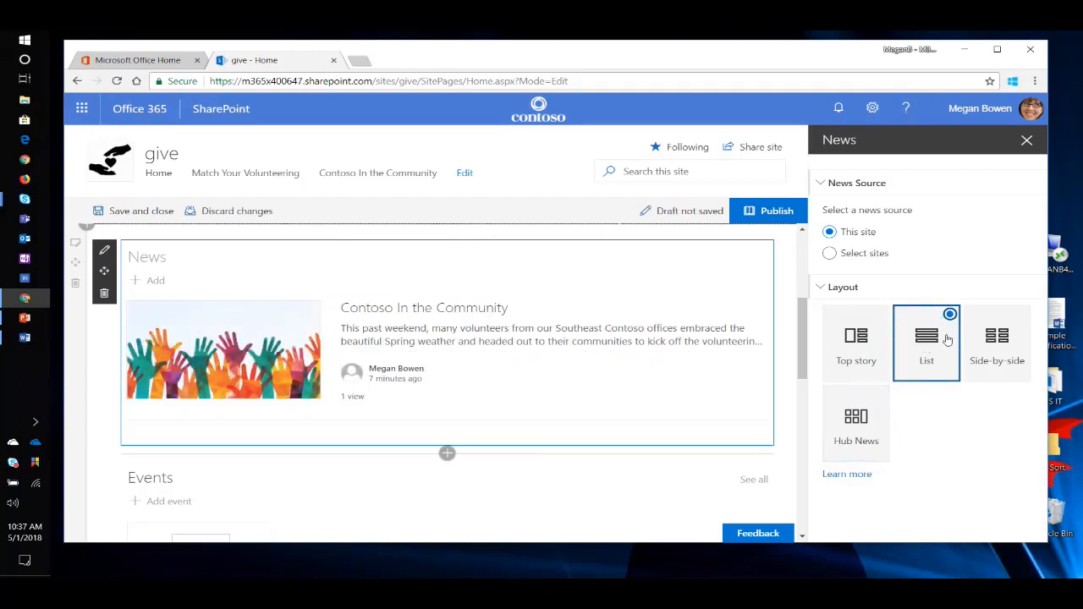
{"action": "left_click", "coordinate": [861, 349]}
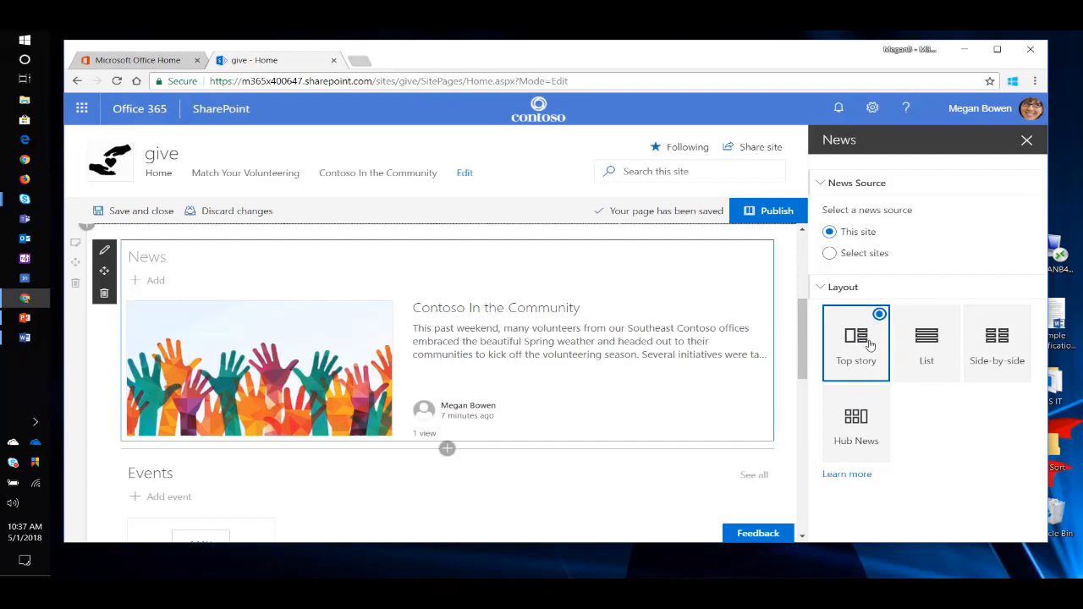
Change the News web part's title to "Giving news" and publish the home page.
{"action": "left_click", "coordinate": [165, 254]}
{"action": "type", "text": "Giving n"}
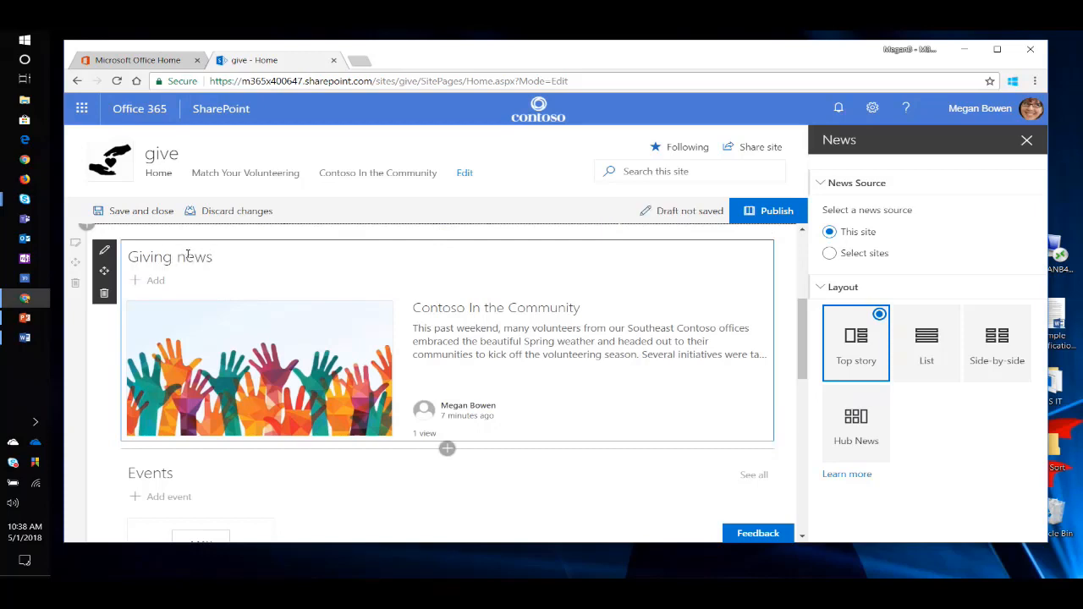
{"action": "left_click", "coordinate": [761, 212]}
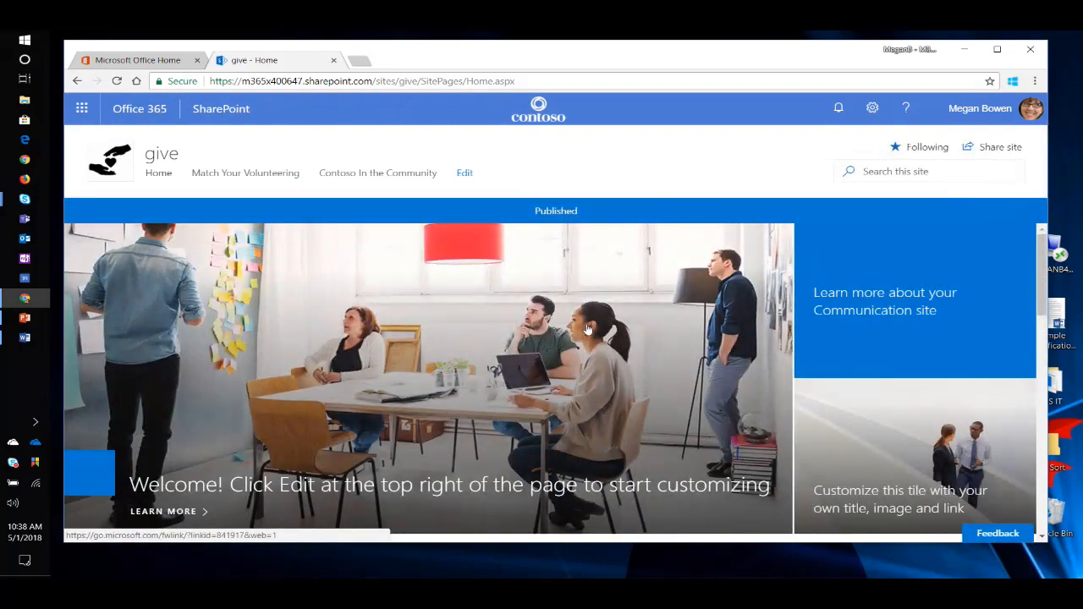
Look over the published home page, from the hero tiles to the Giving news section.
{"action": "scroll", "coordinate": [562, 343], "scroll_direction": "down", "scroll_amount": 3}
{"action": "scroll", "coordinate": [559, 346], "scroll_direction": "down", "scroll_amount": 2}
{"action": "scroll", "coordinate": [558, 346], "scroll_direction": "up", "scroll_amount": 2}
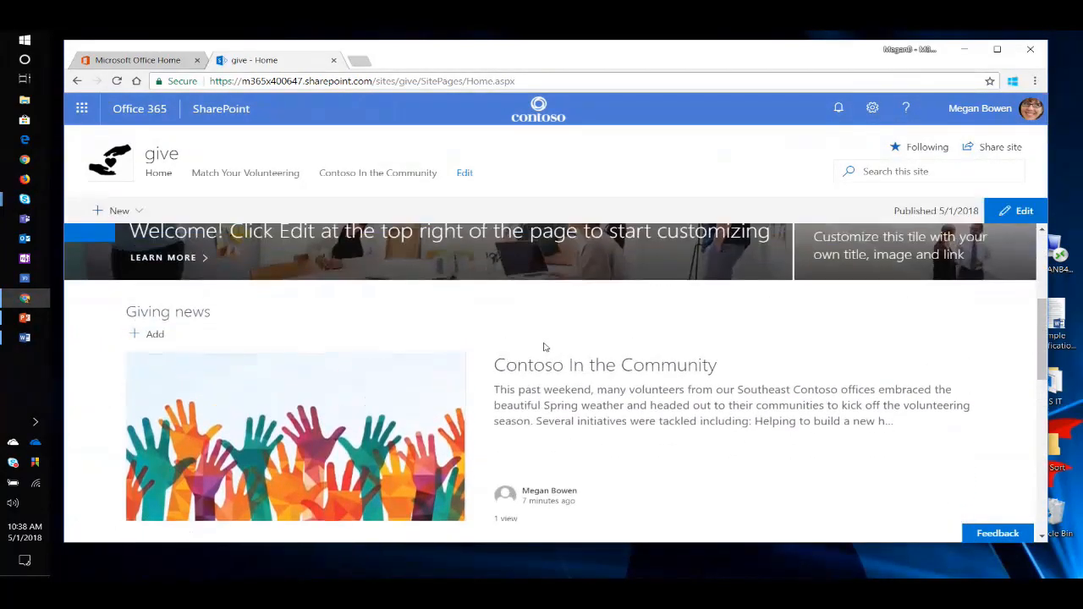
{"action": "scroll", "coordinate": [575, 372], "scroll_direction": "down", "scroll_amount": 2}
{"action": "scroll", "coordinate": [606, 377], "scroll_direction": "up", "scroll_amount": 3}
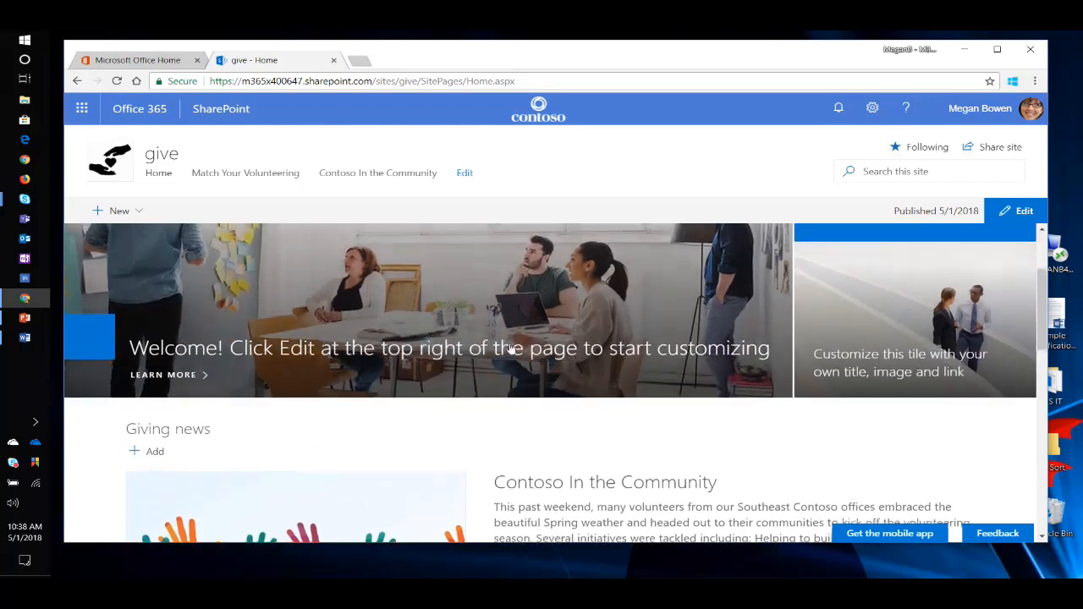
{"action": "scroll", "coordinate": [546, 396], "scroll_direction": "down", "scroll_amount": 1}
{"action": "scroll", "coordinate": [543, 396], "scroll_direction": "up", "scroll_amount": 2}
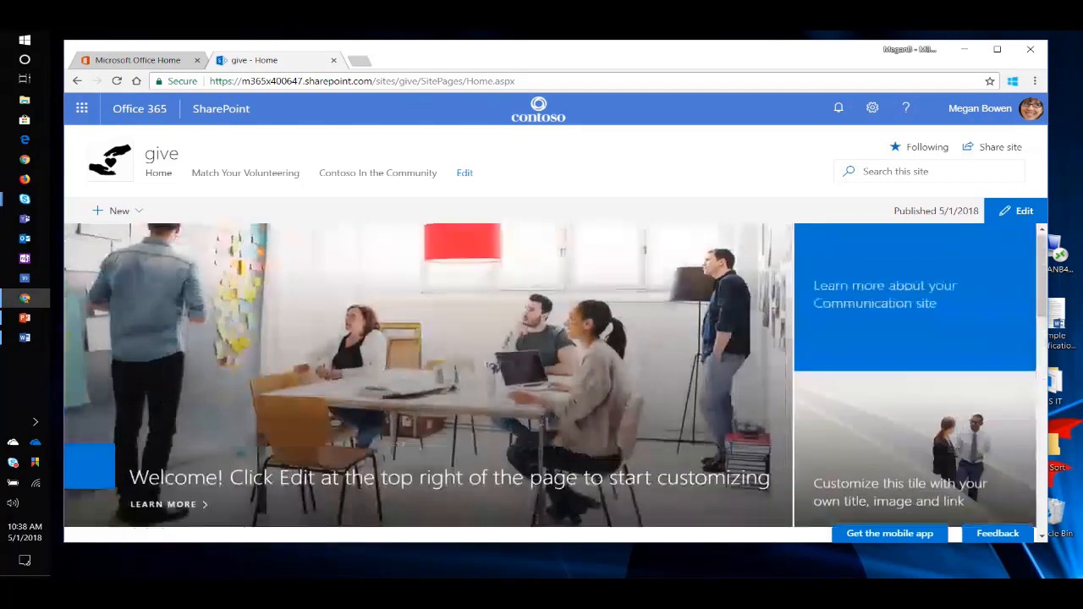
{"action": "scroll", "coordinate": [542, 402], "scroll_direction": "down", "scroll_amount": 1}
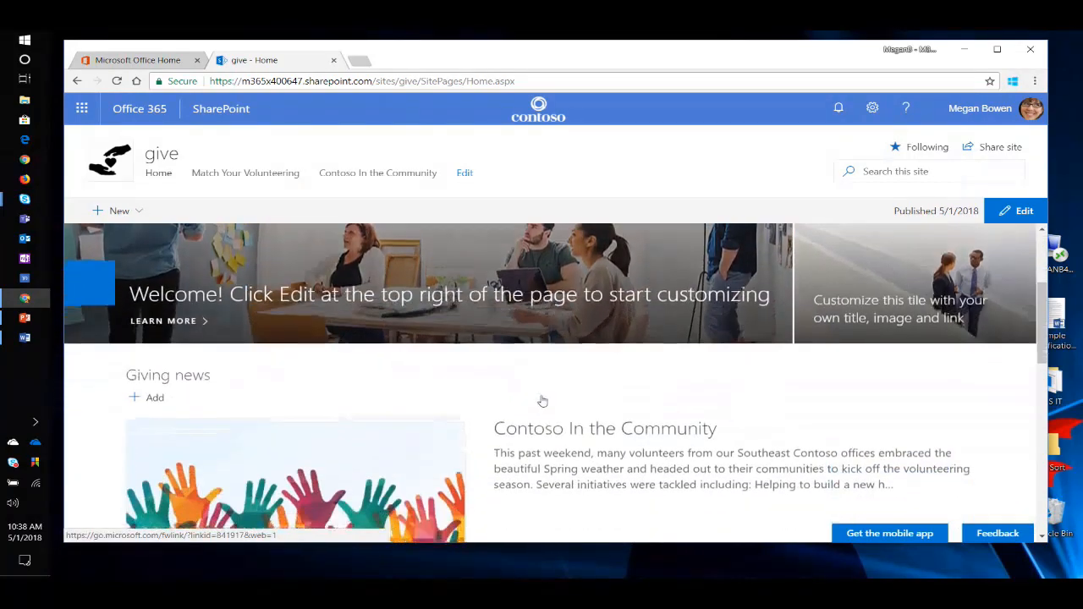
{"action": "scroll", "coordinate": [567, 373], "scroll_direction": "up", "scroll_amount": 3}
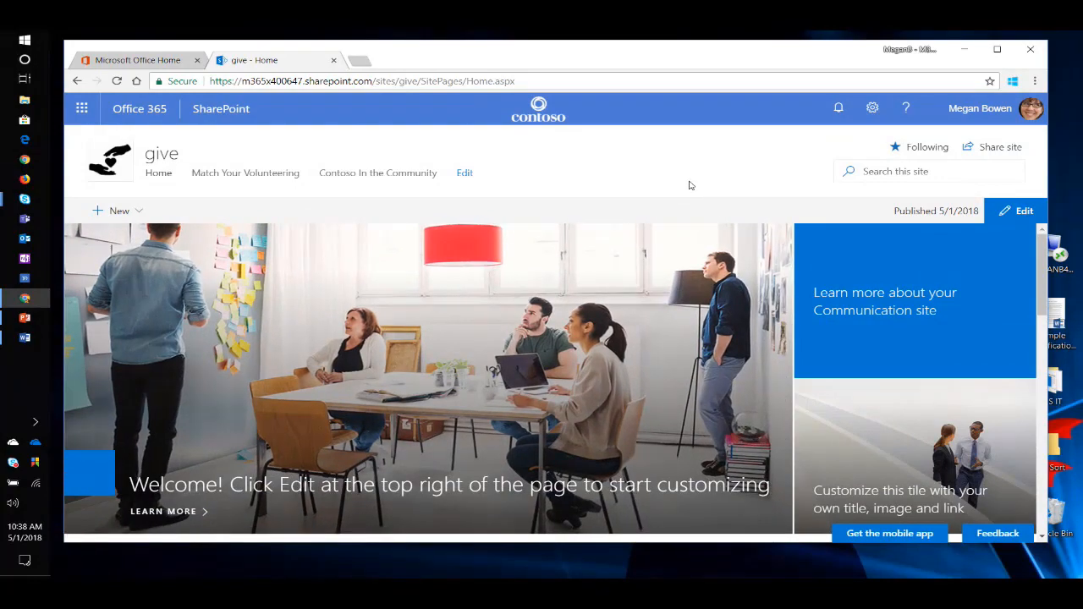
{"action": "scroll", "coordinate": [465, 310], "scroll_direction": "down", "scroll_amount": 3}
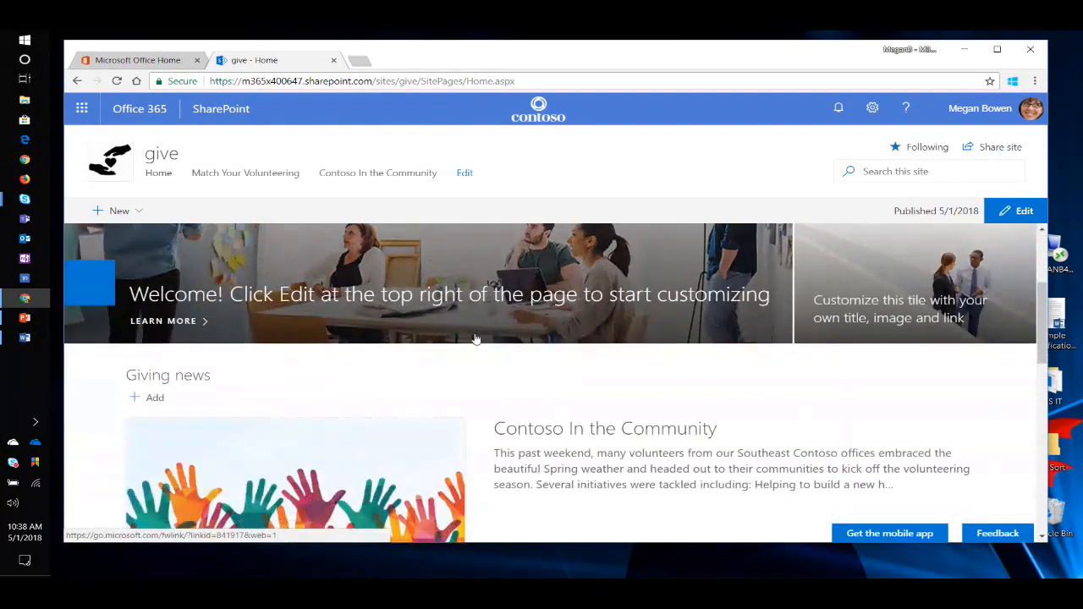
{"action": "scroll", "coordinate": [464, 347], "scroll_direction": "down", "scroll_amount": 2}
{"action": "scroll", "coordinate": [462, 350], "scroll_direction": "up", "scroll_amount": 5}
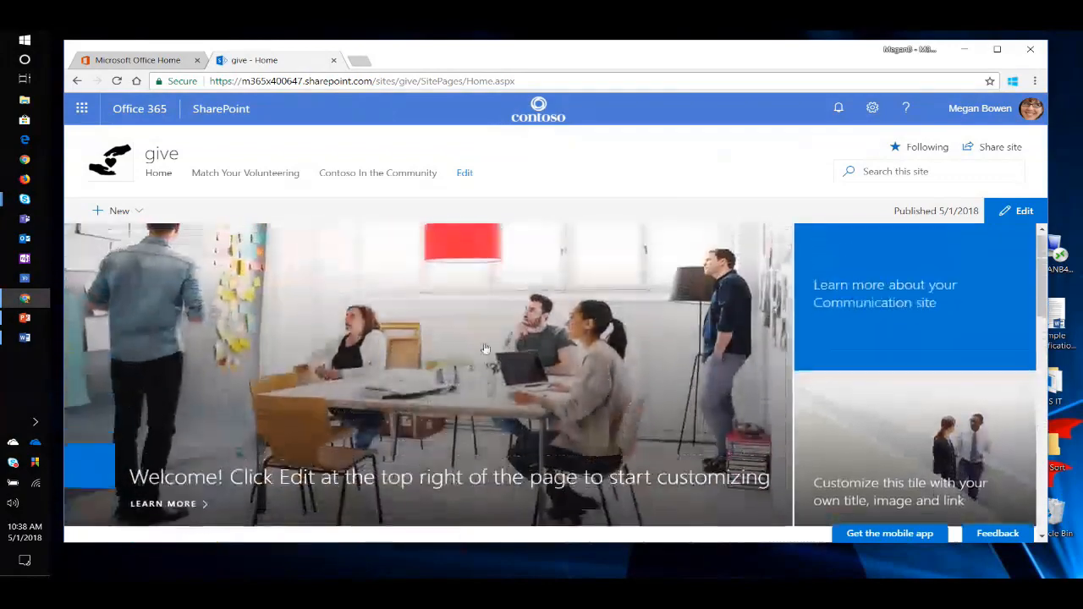
{"action": "scroll", "coordinate": [589, 376], "scroll_direction": "down", "scroll_amount": 2}
{"action": "scroll", "coordinate": [564, 375], "scroll_direction": "down", "scroll_amount": 2}
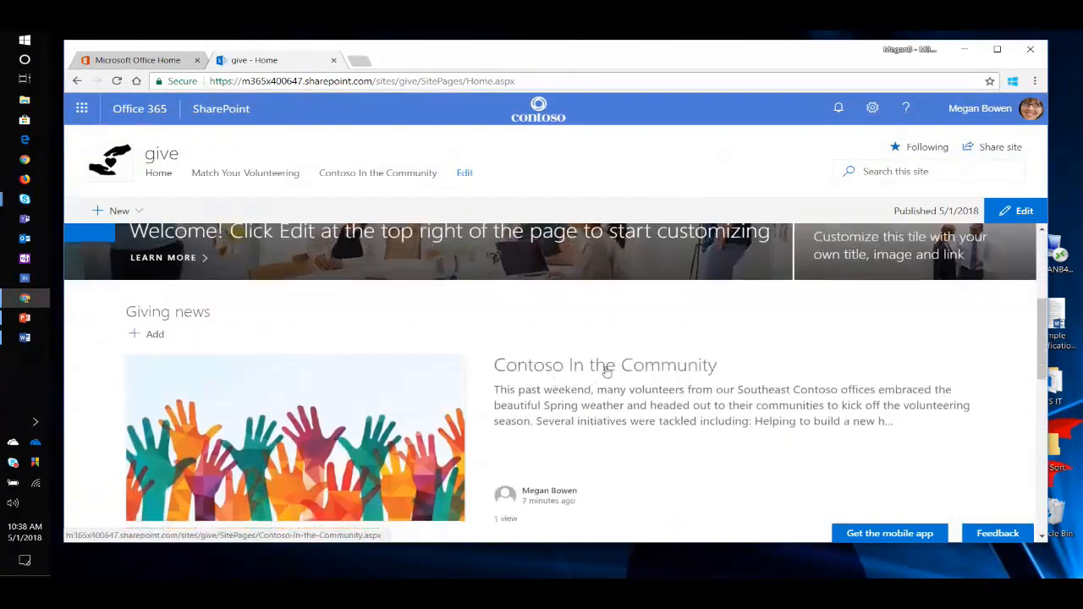
Open the "Contoso In the Community" article from the Giving news section and put it in edit mode.
{"action": "left_click", "coordinate": [608, 369]}
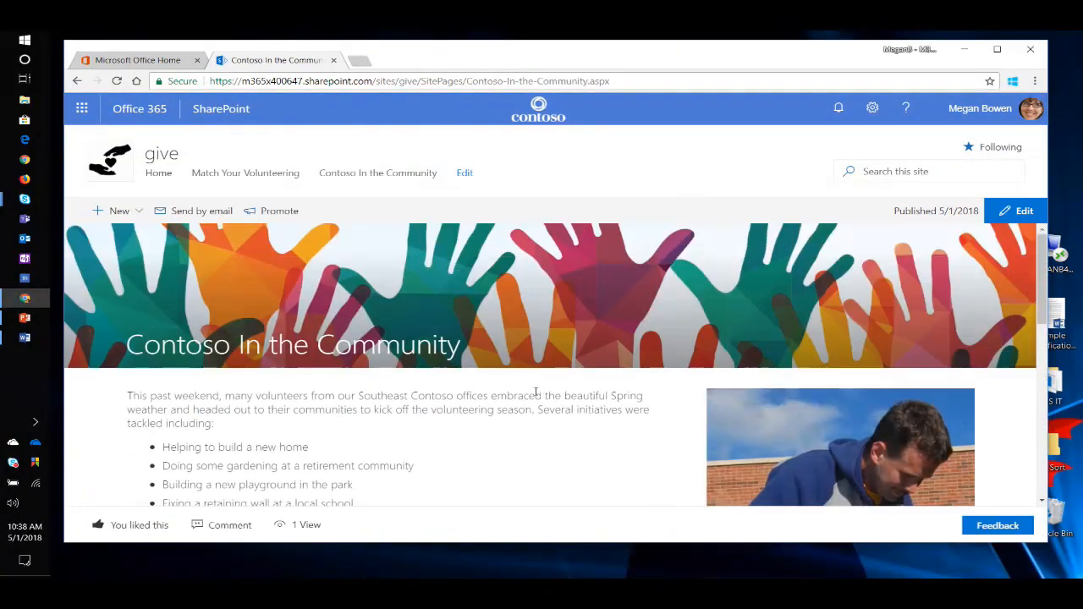
{"action": "left_click", "coordinate": [1013, 211]}
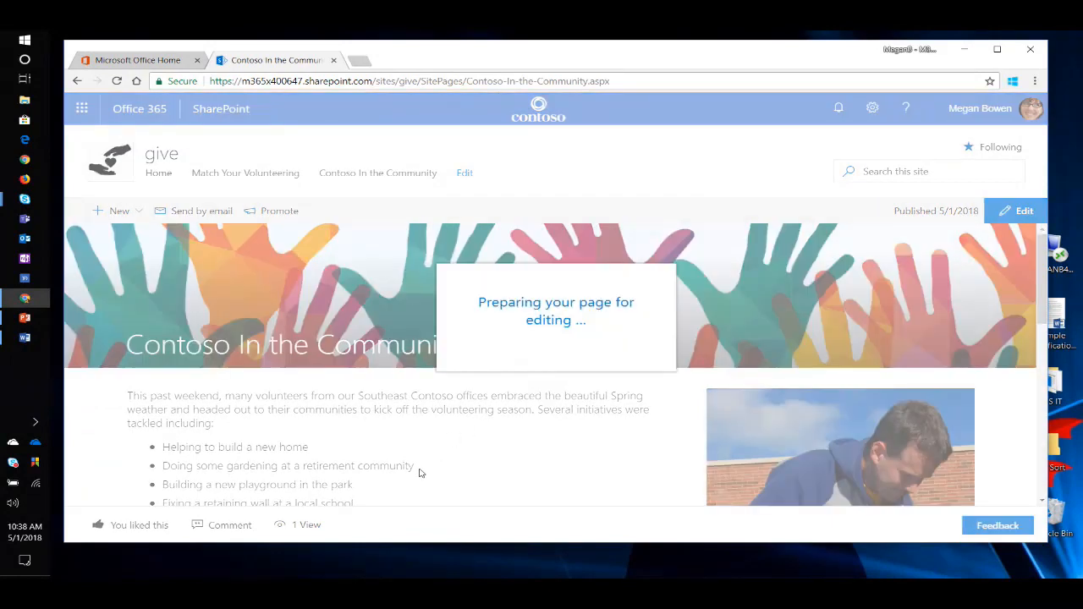
{"action": "scroll", "coordinate": [298, 372], "scroll_direction": "down", "scroll_amount": 2}
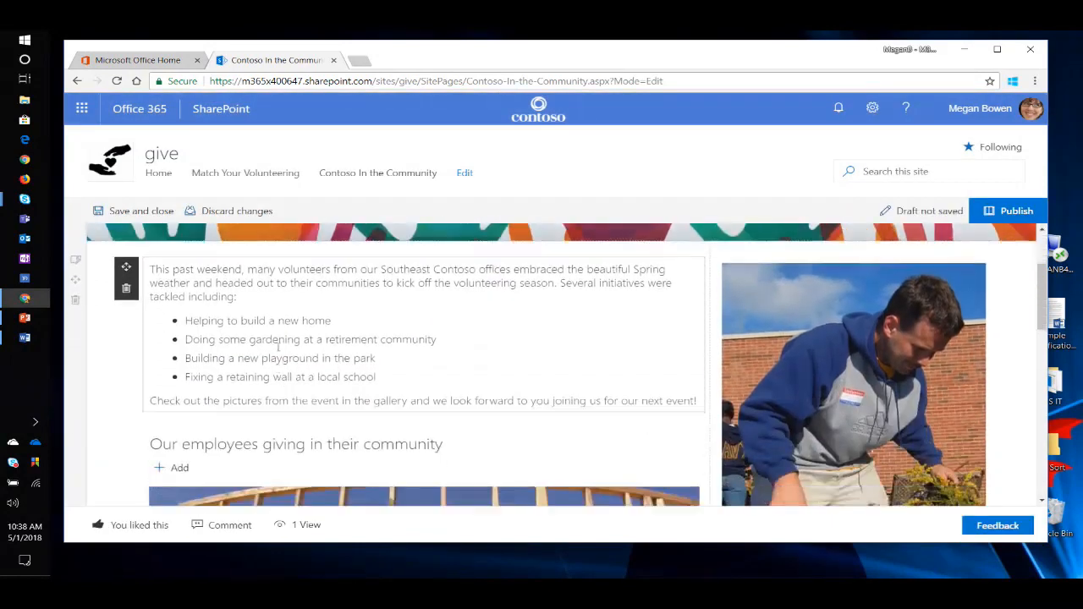
Examine the text styles, font sizes and other text and table formatting options for the article's opening paragraph.
{"action": "left_click_drag", "start_coordinate": [278, 300], "coordinate": [151, 269]}
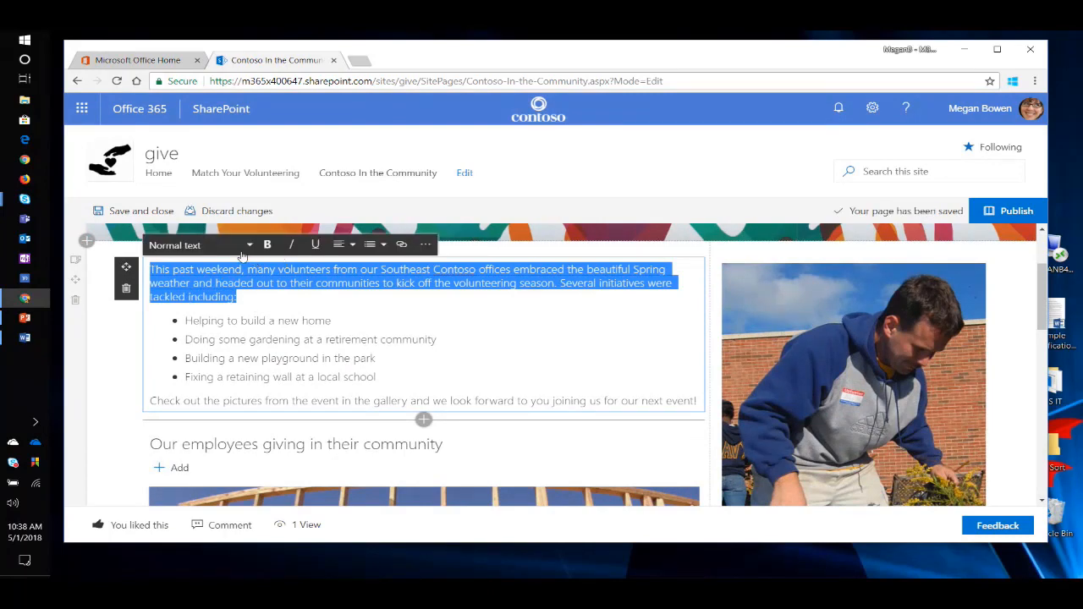
{"action": "left_click", "coordinate": [250, 245]}
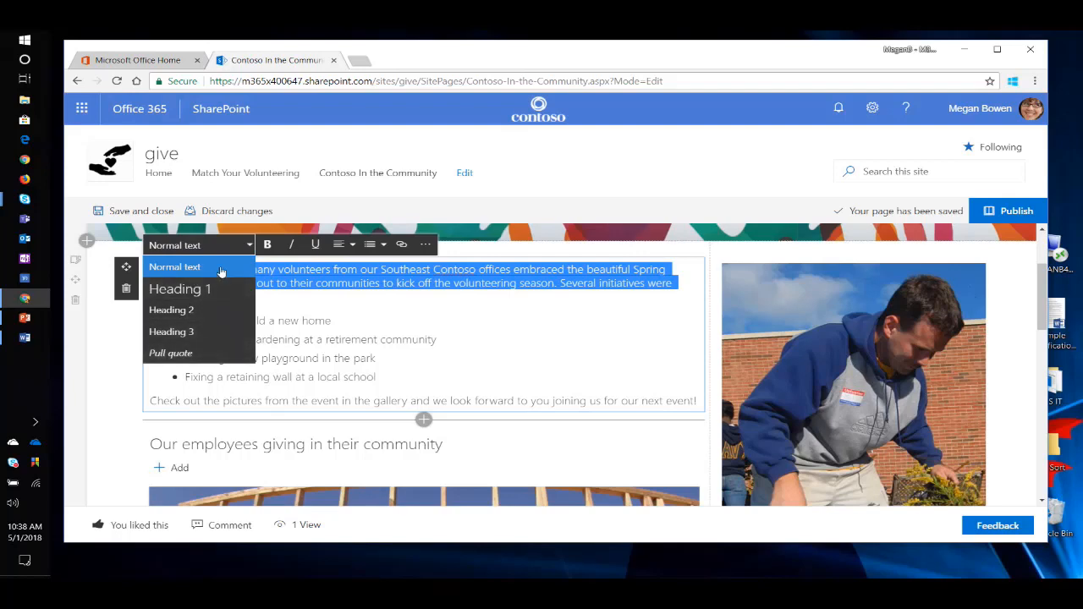
{"action": "left_click", "coordinate": [425, 244]}
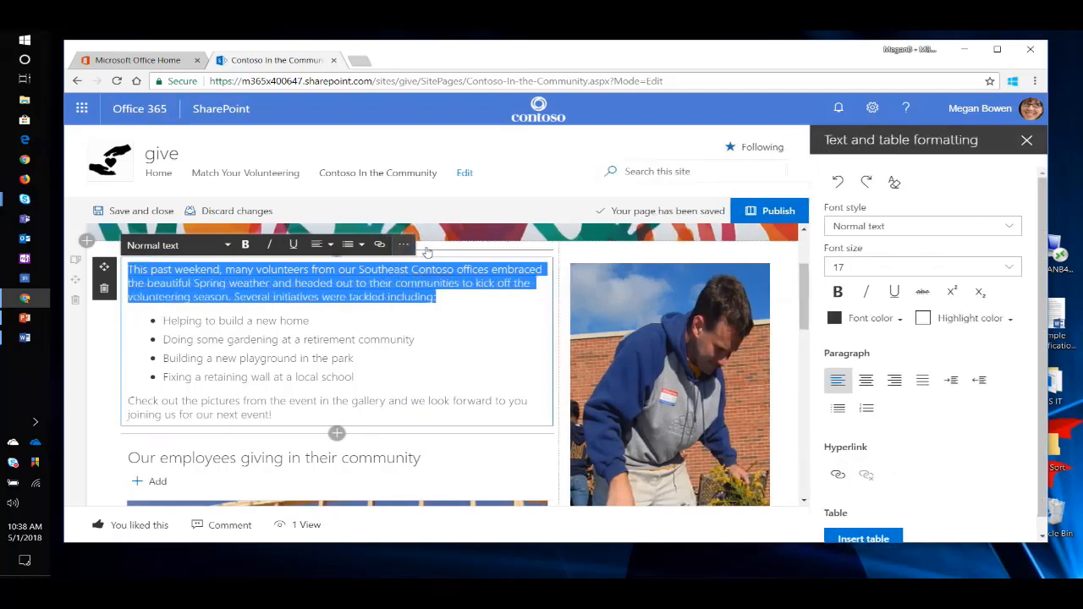
{"action": "left_click", "coordinate": [995, 226]}
{"action": "left_click", "coordinate": [991, 227]}
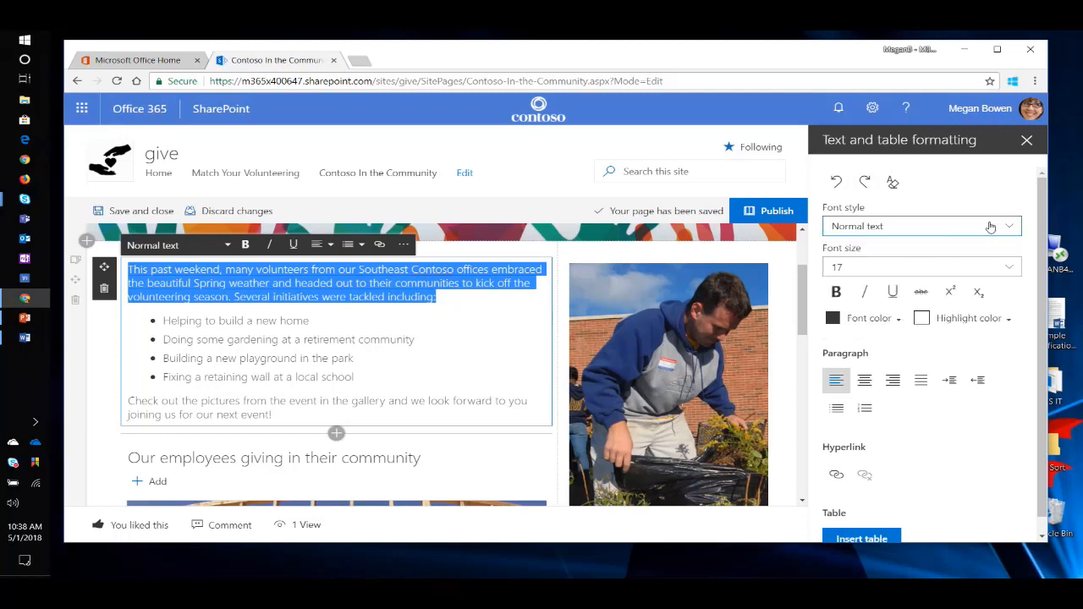
{"action": "left_click", "coordinate": [943, 272]}
{"action": "left_click", "coordinate": [945, 275]}
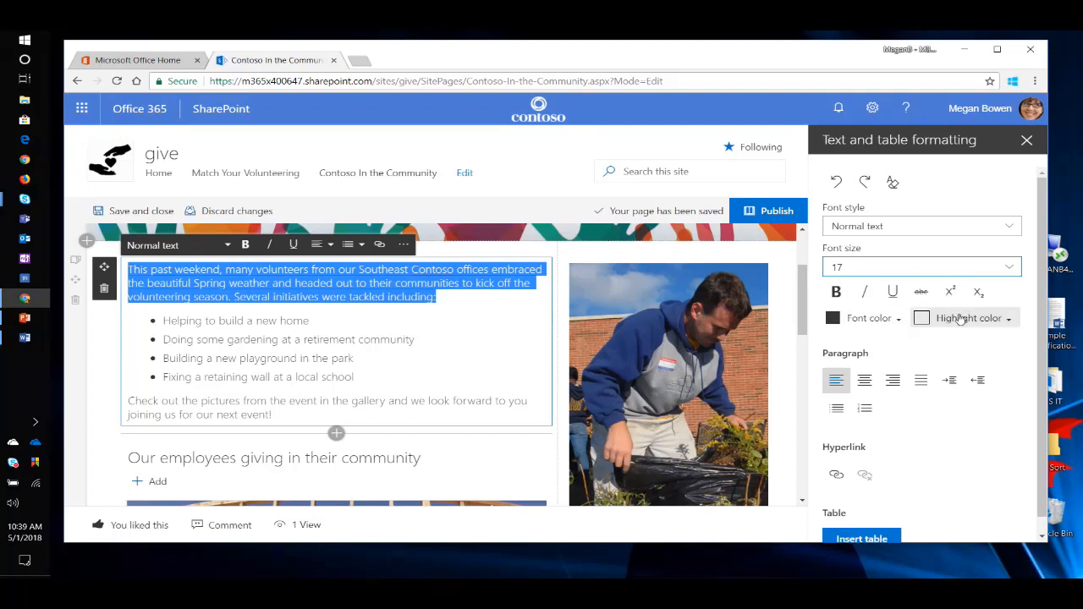
{"action": "scroll", "coordinate": [926, 339], "scroll_direction": "down", "scroll_amount": 1}
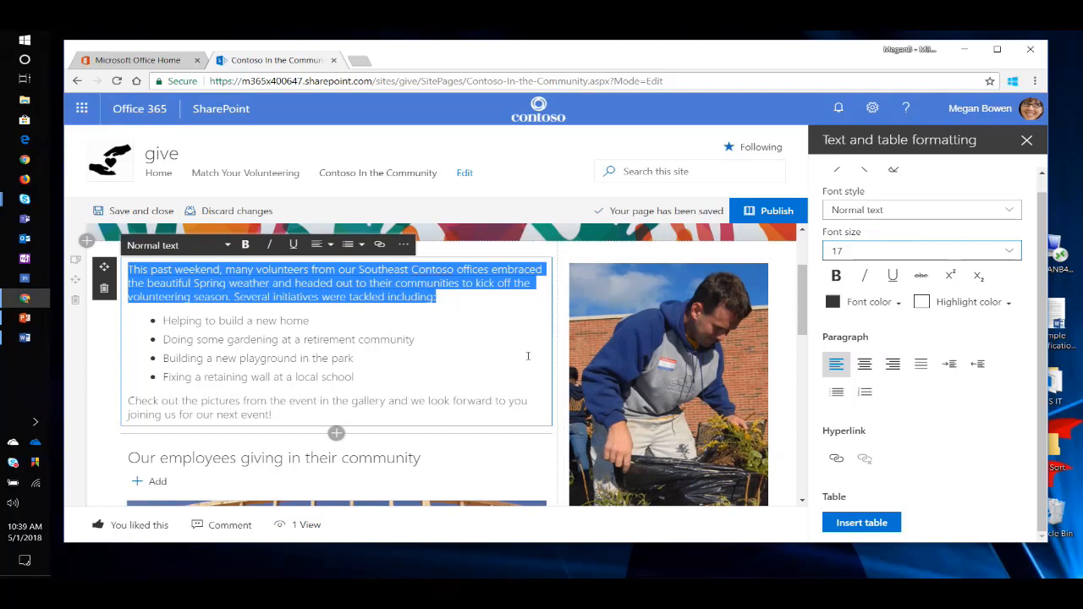
{"action": "left_click", "coordinate": [1027, 142]}
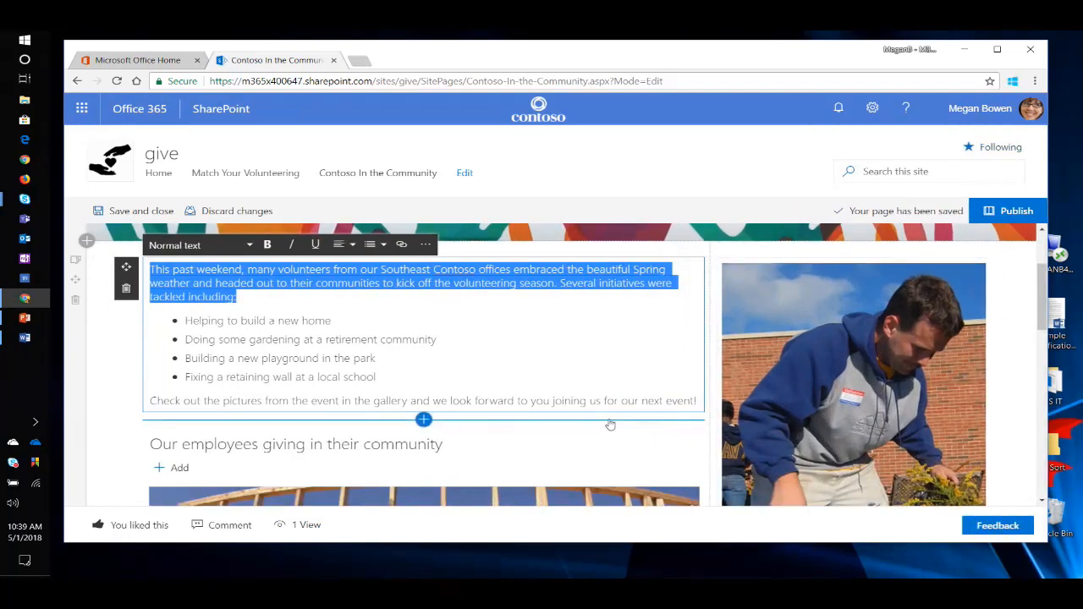
Deselect the opening paragraph and publish the "Contoso In the Community" article again.
{"action": "left_click", "coordinate": [717, 414]}
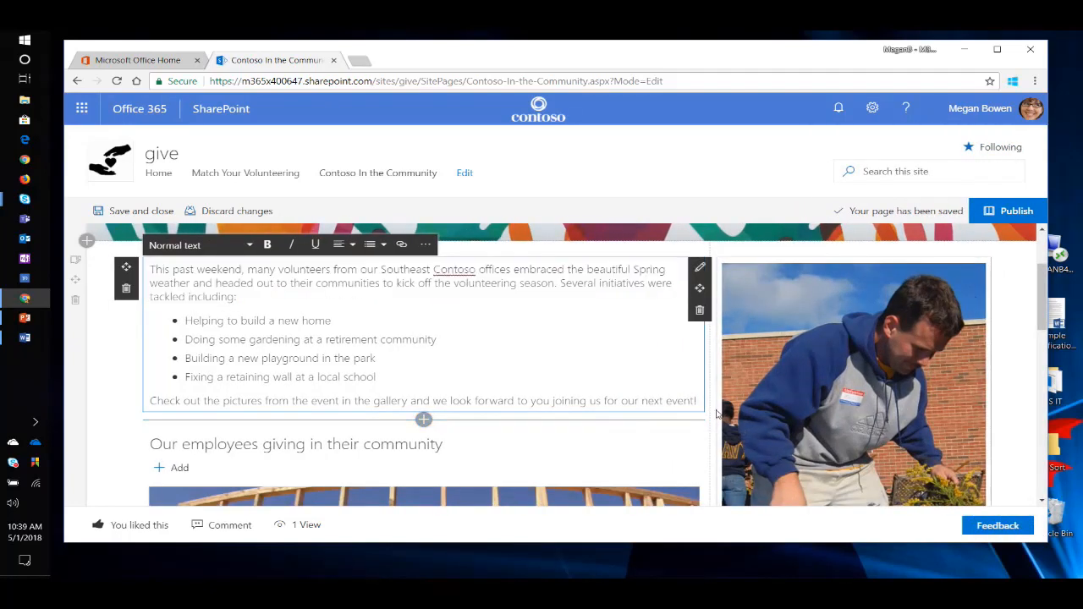
{"action": "scroll", "coordinate": [713, 413], "scroll_direction": "up", "scroll_amount": 3}
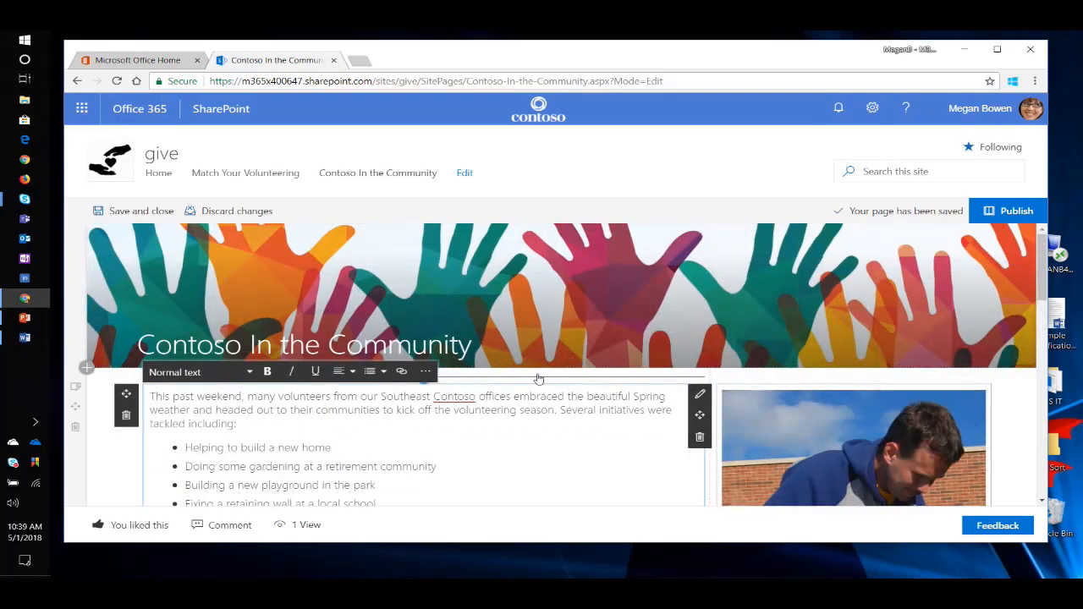
{"action": "left_click", "coordinate": [1008, 211]}
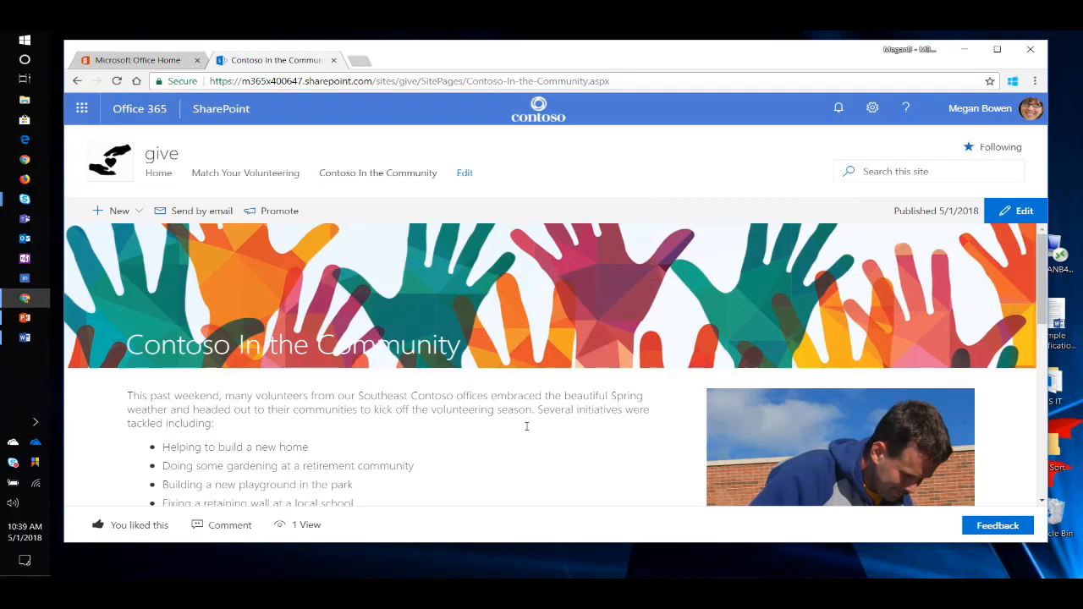
Look over the published article's text, photo and employee giving gallery.
{"action": "scroll", "coordinate": [508, 421], "scroll_direction": "down", "scroll_amount": 2}
{"action": "scroll", "coordinate": [505, 421], "scroll_direction": "up", "scroll_amount": 2}
{"action": "scroll", "coordinate": [491, 422], "scroll_direction": "down", "scroll_amount": 2}
{"action": "scroll", "coordinate": [485, 375], "scroll_direction": "up", "scroll_amount": 2}
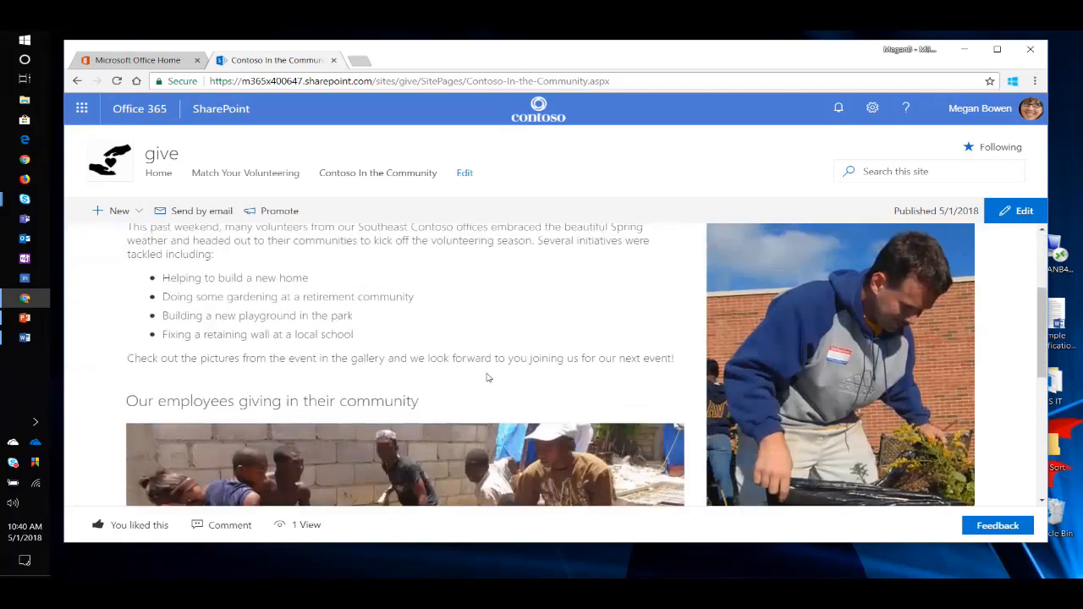
{"action": "scroll", "coordinate": [506, 439], "scroll_direction": "up", "scroll_amount": 1}
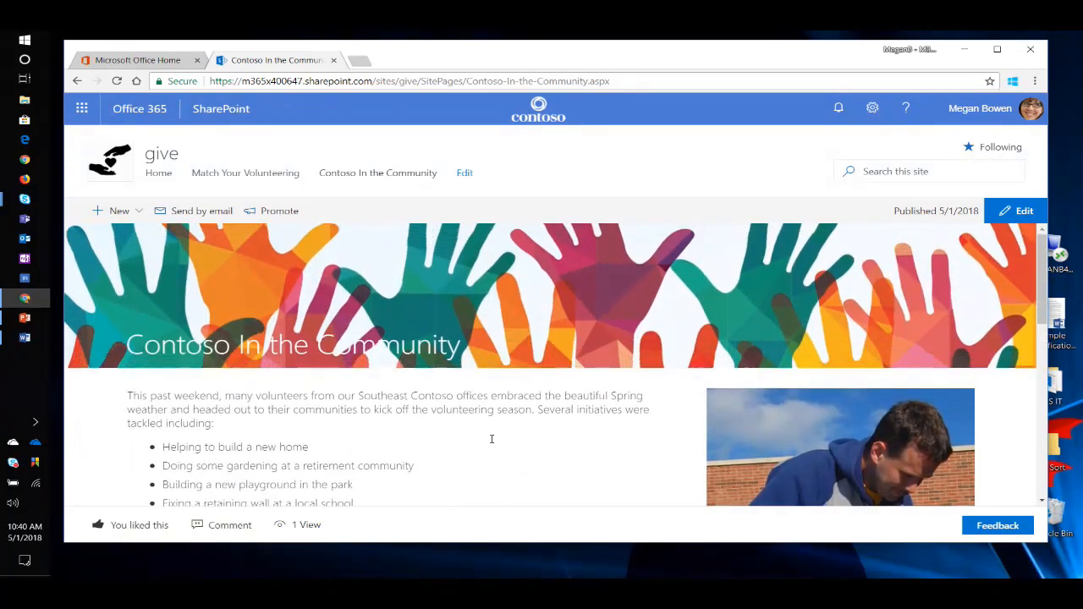
{"action": "scroll", "coordinate": [498, 440], "scroll_direction": "down", "scroll_amount": 2}
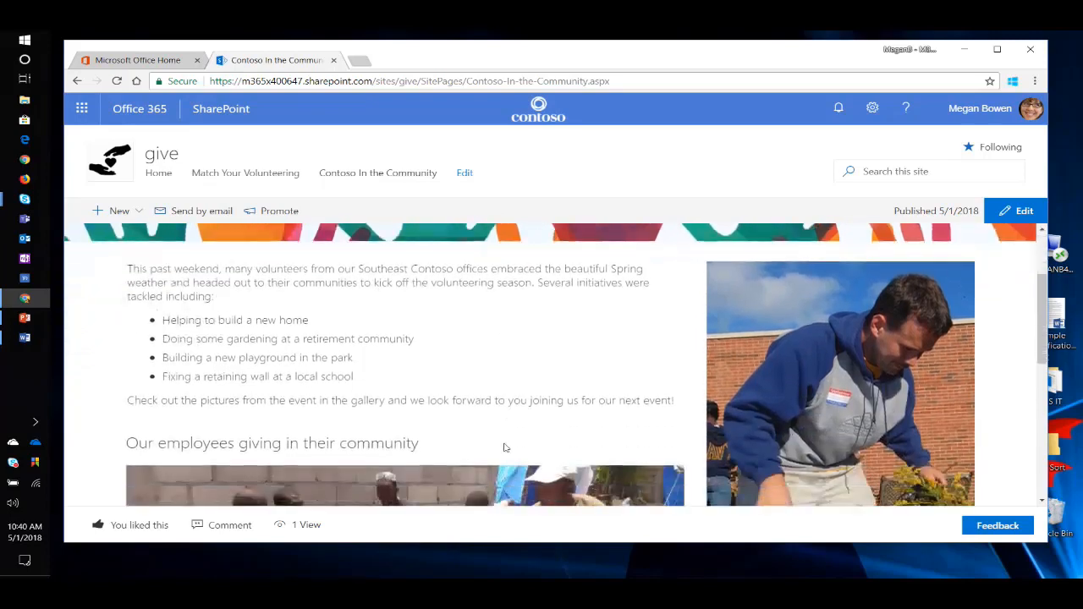
{"action": "scroll", "coordinate": [498, 440], "scroll_direction": "up", "scroll_amount": 2}
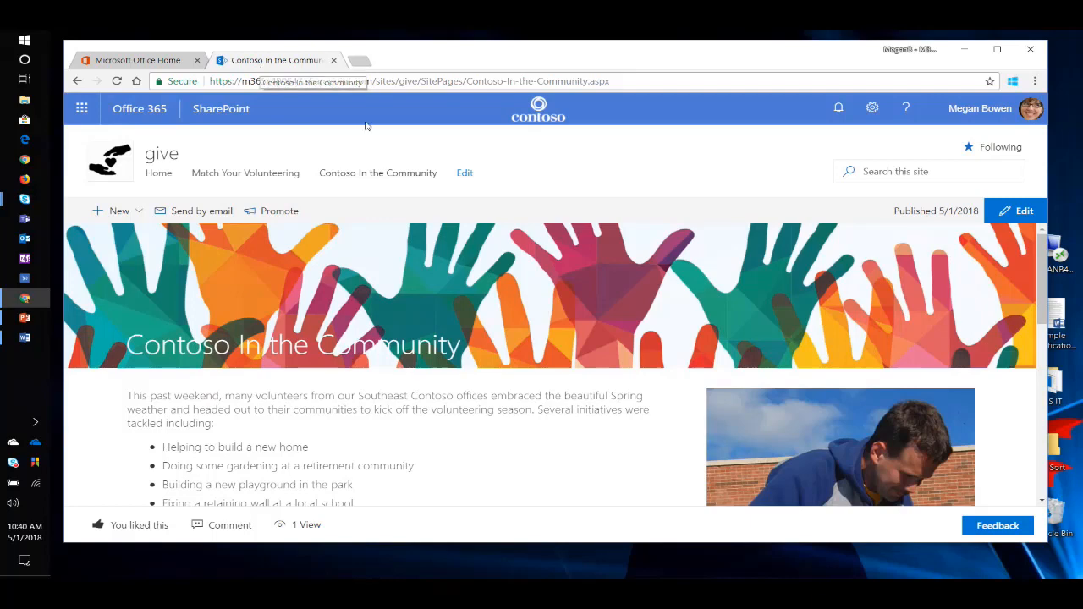
{"action": "right_click", "coordinate": [539, 108]}
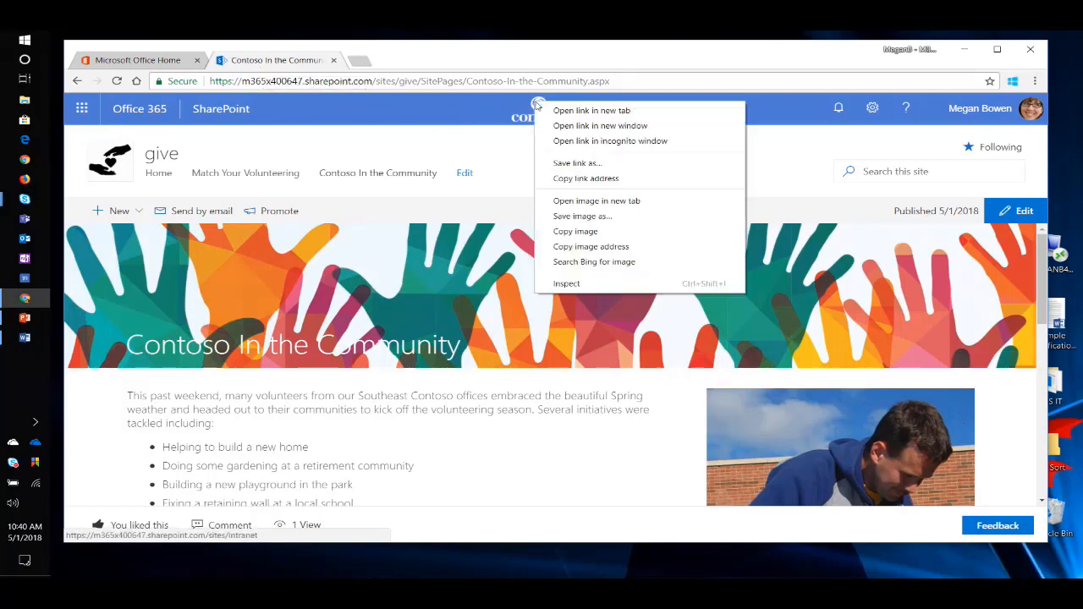
{"action": "left_click", "coordinate": [483, 151]}
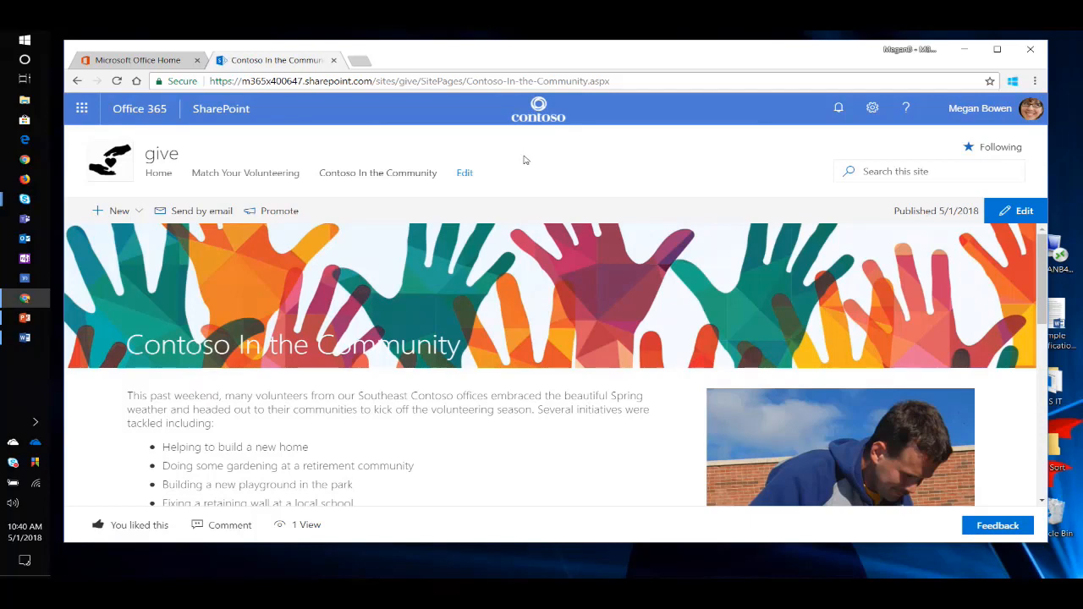
{"action": "right_click", "coordinate": [536, 109]}
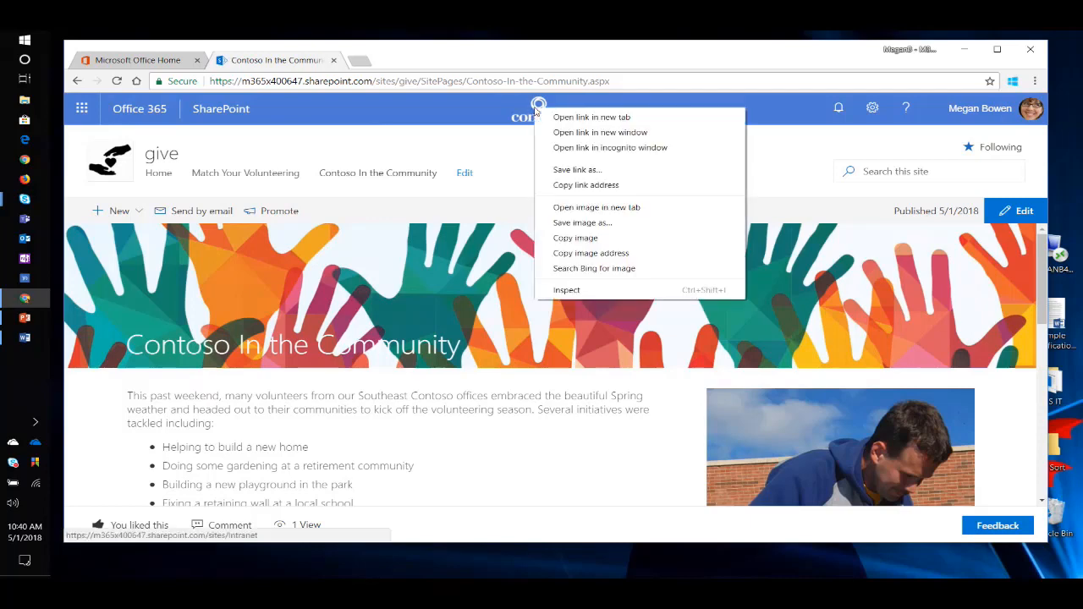
{"action": "left_click", "coordinate": [477, 145]}
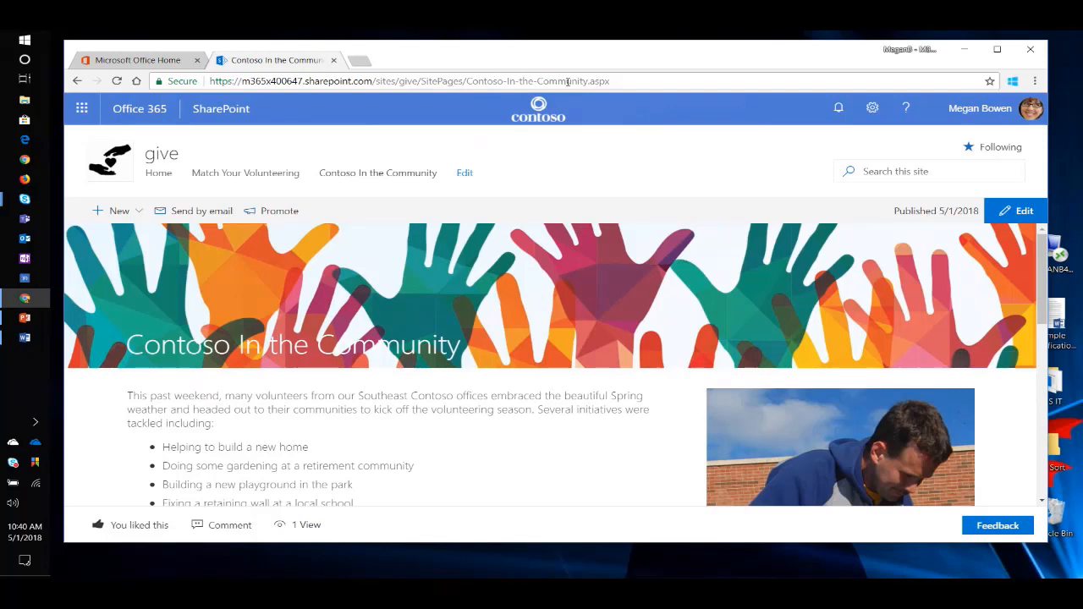
Return to the give site's home page and follow the Contoso logo link to the intranet site.
{"action": "left_click", "coordinate": [159, 173]}
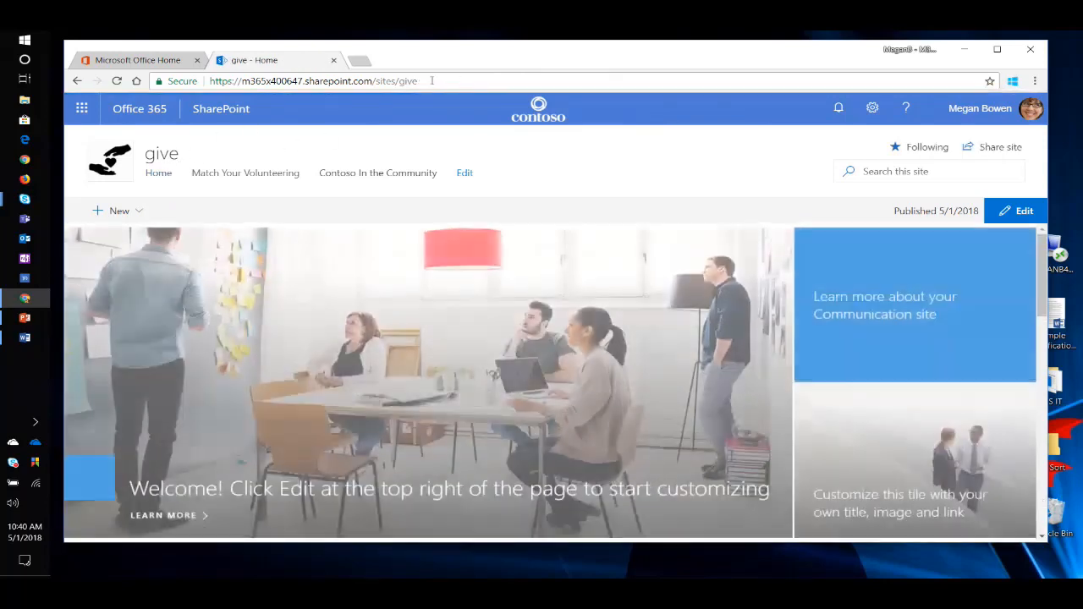
{"action": "left_click", "coordinate": [453, 81]}
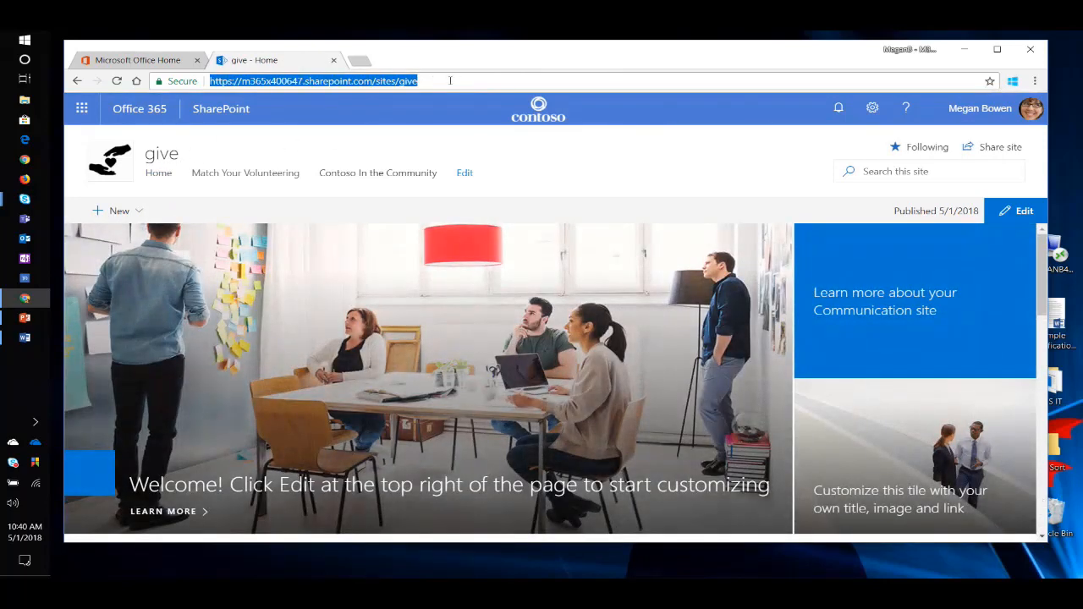
{"action": "left_click", "coordinate": [545, 112]}
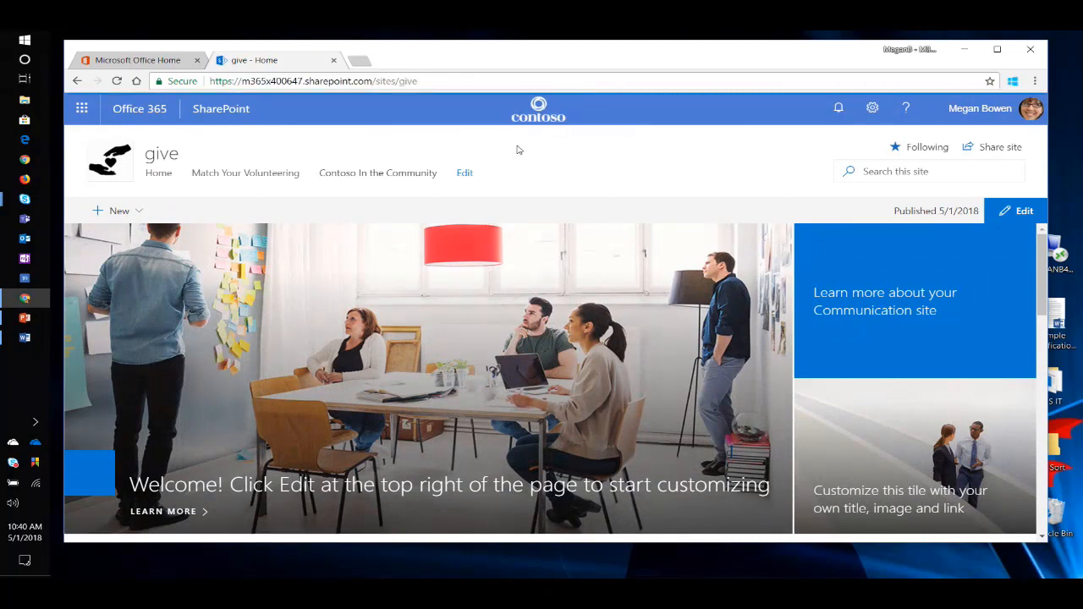
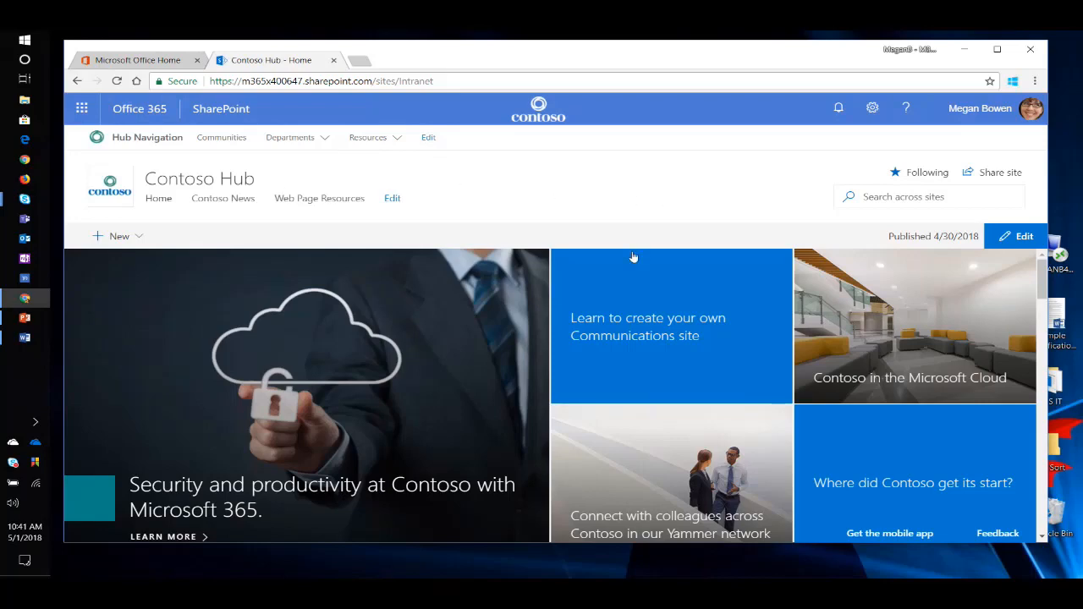
Look over the Contoso Hub home page and the Departments and Resources links in its hub navigation.
{"action": "scroll", "coordinate": [633, 256], "scroll_direction": "down", "scroll_amount": 5}
{"action": "scroll", "coordinate": [454, 310], "scroll_direction": "up", "scroll_amount": 2}
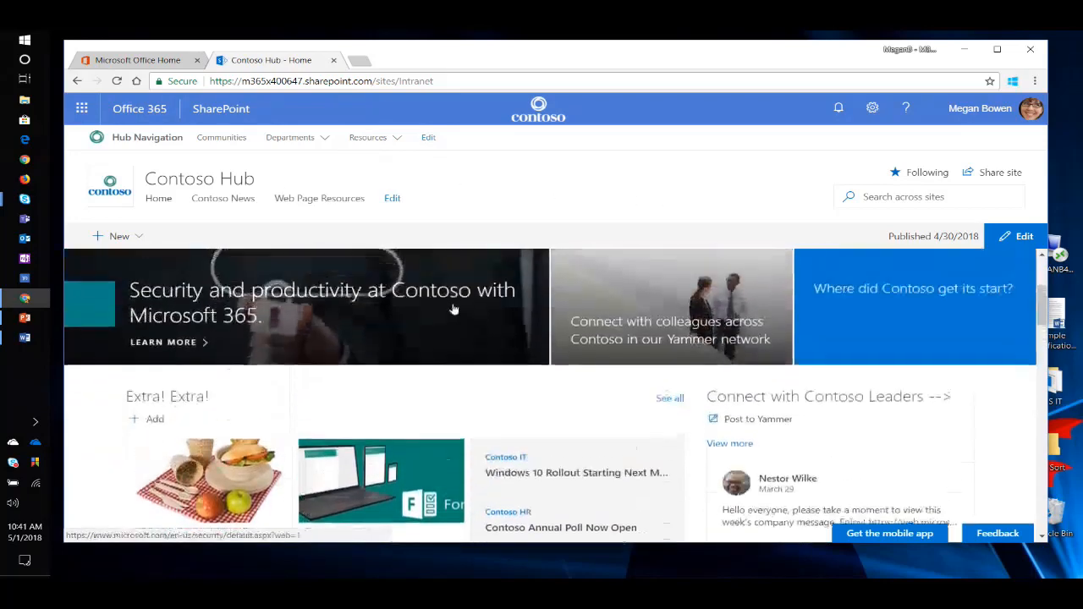
{"action": "scroll", "coordinate": [455, 310], "scroll_direction": "up", "scroll_amount": 3}
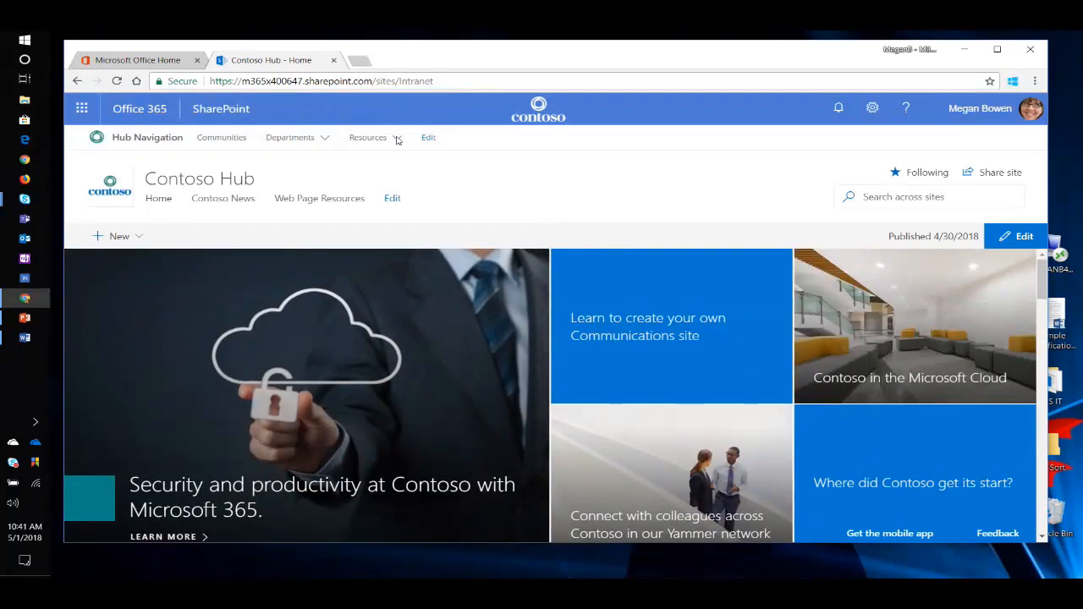
{"action": "mouse_move", "coordinate": [292, 138]}
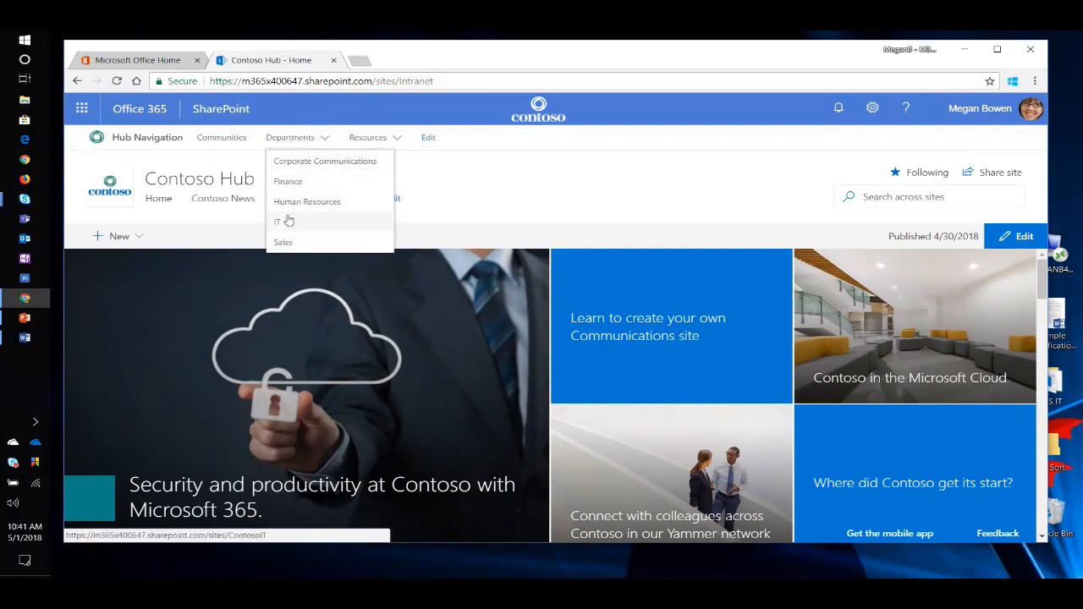
{"action": "mouse_move", "coordinate": [396, 138]}
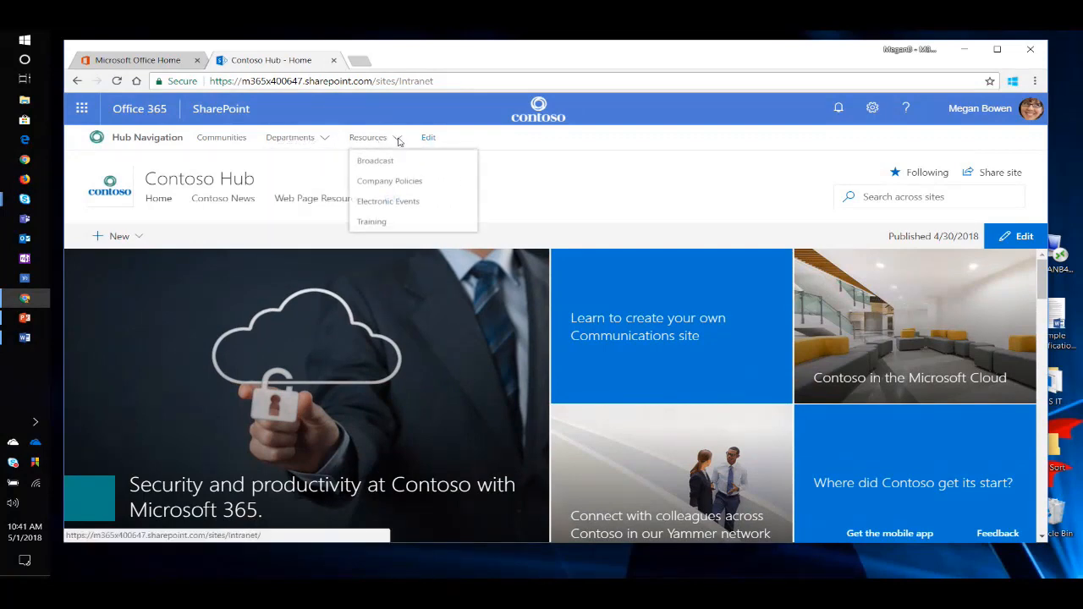
Open the Electronic Events site from the hub's Resources links in a new browser tab and switch to it.
{"action": "right_click", "coordinate": [388, 205]}
{"action": "left_click", "coordinate": [415, 212]}
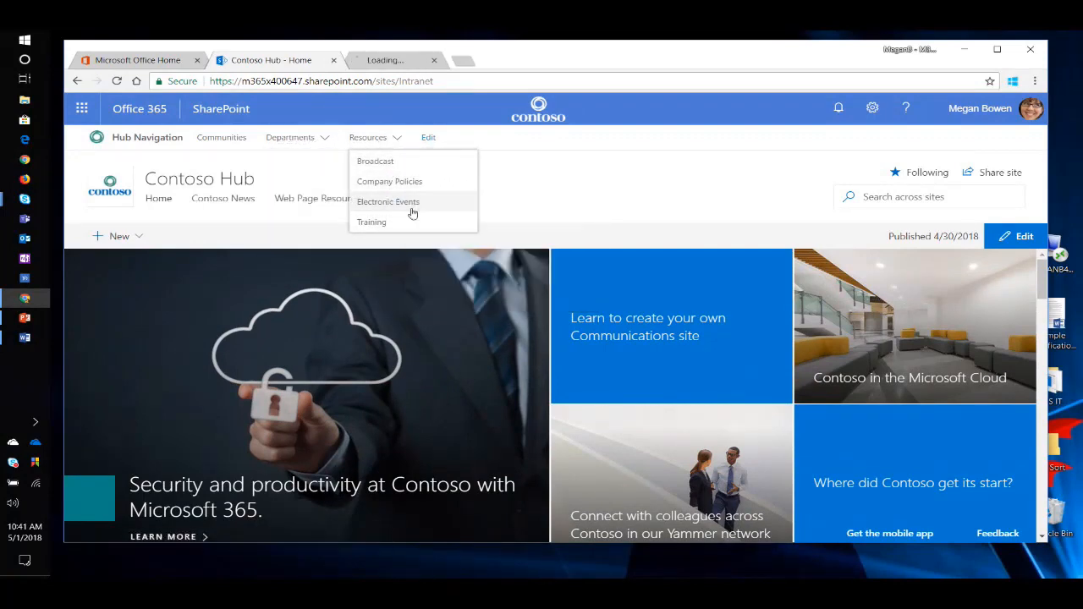
{"action": "left_click", "coordinate": [402, 61]}
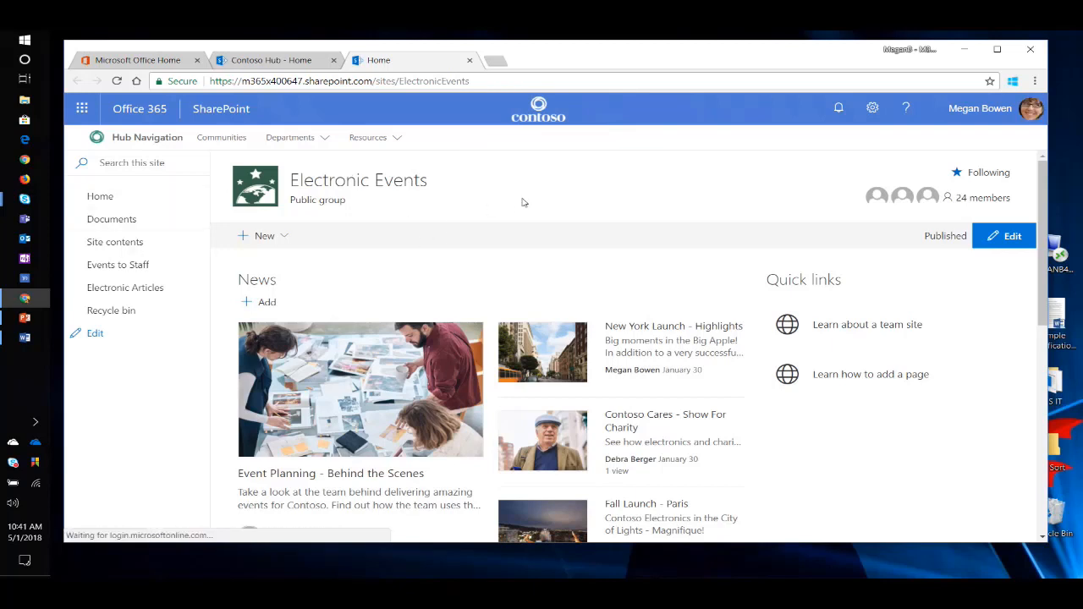
Check the shared hub navigation's Resources and Departments links on the Electronic Events site, and return to the Contoso Hub.
{"action": "left_click", "coordinate": [373, 139]}
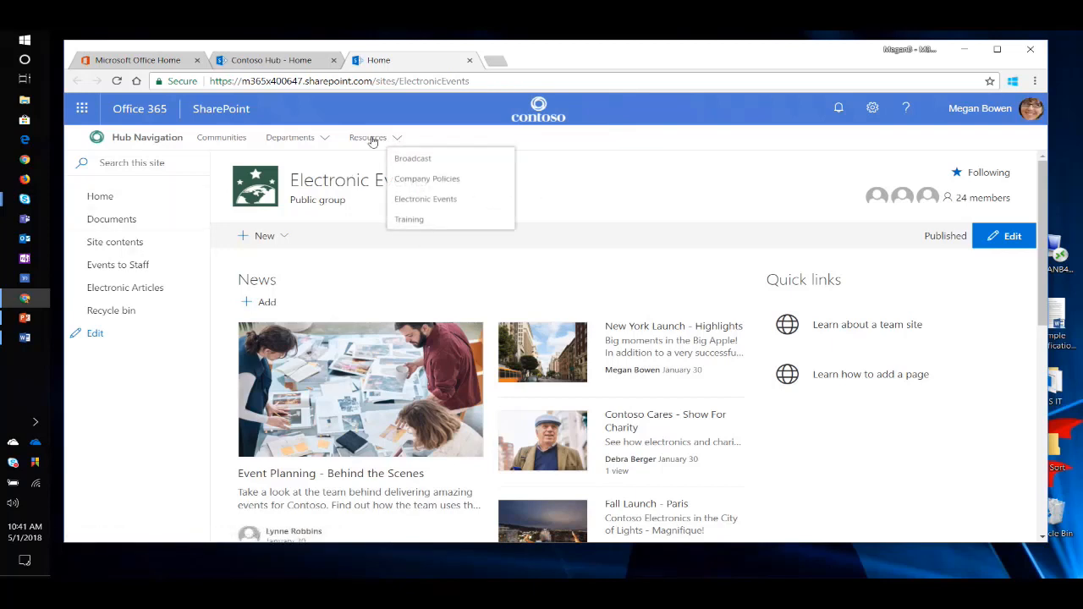
{"action": "left_click", "coordinate": [296, 138]}
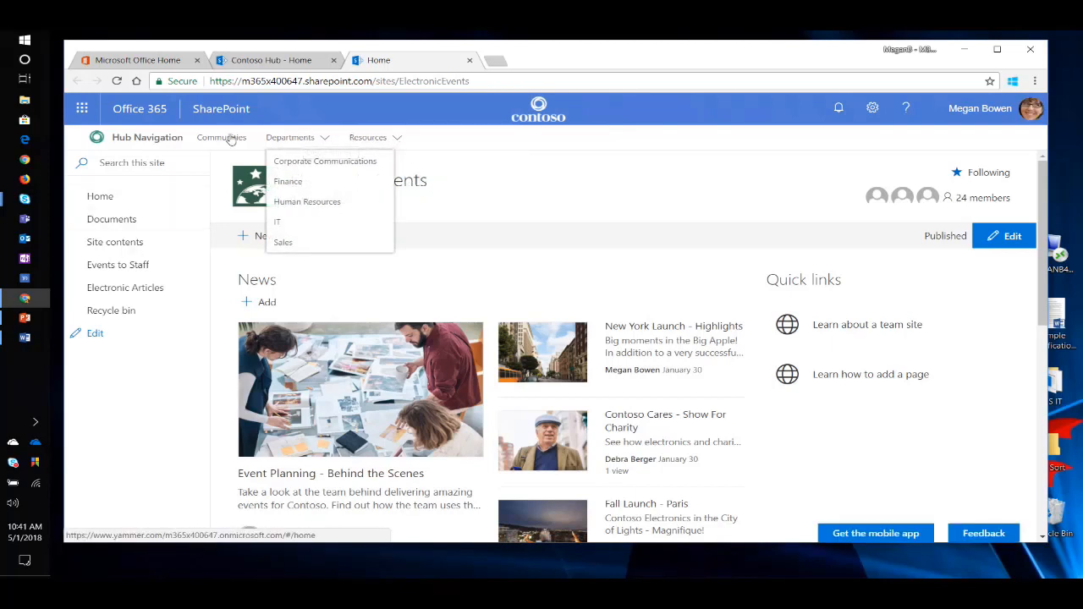
{"action": "left_click", "coordinate": [380, 140]}
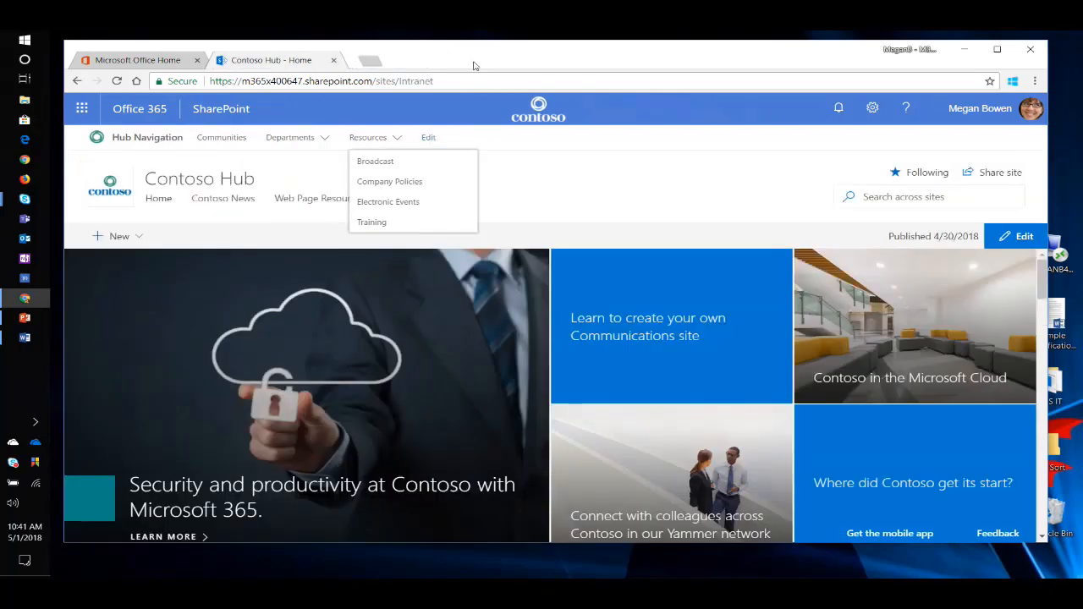
{"action": "left_click", "coordinate": [470, 60]}
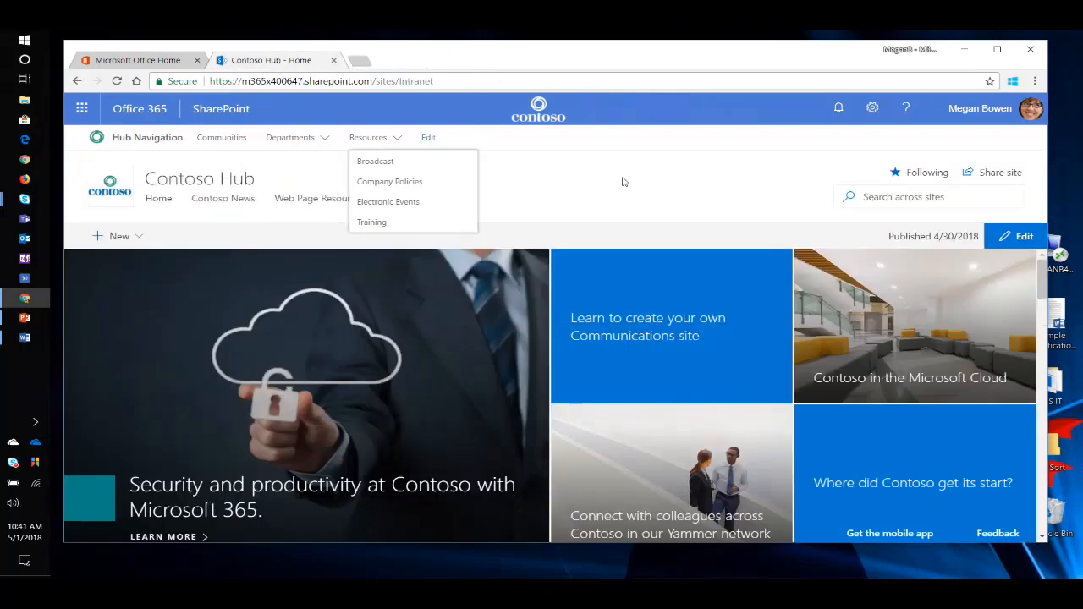
{"action": "left_click", "coordinate": [688, 158]}
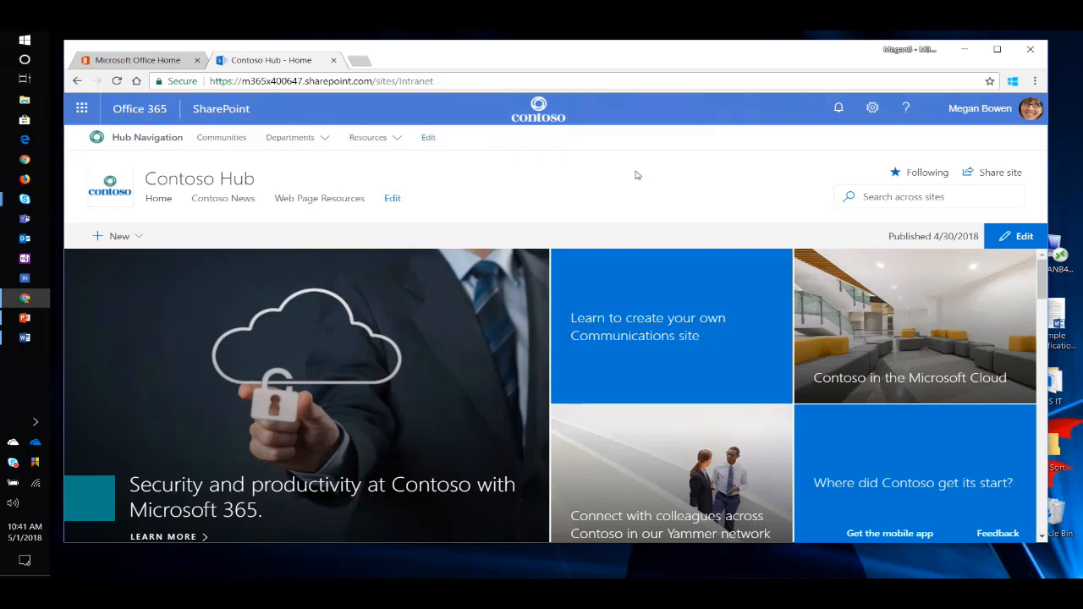
Open the give site in a new browser tab from its copied address.
{"action": "left_click", "coordinate": [359, 60]}
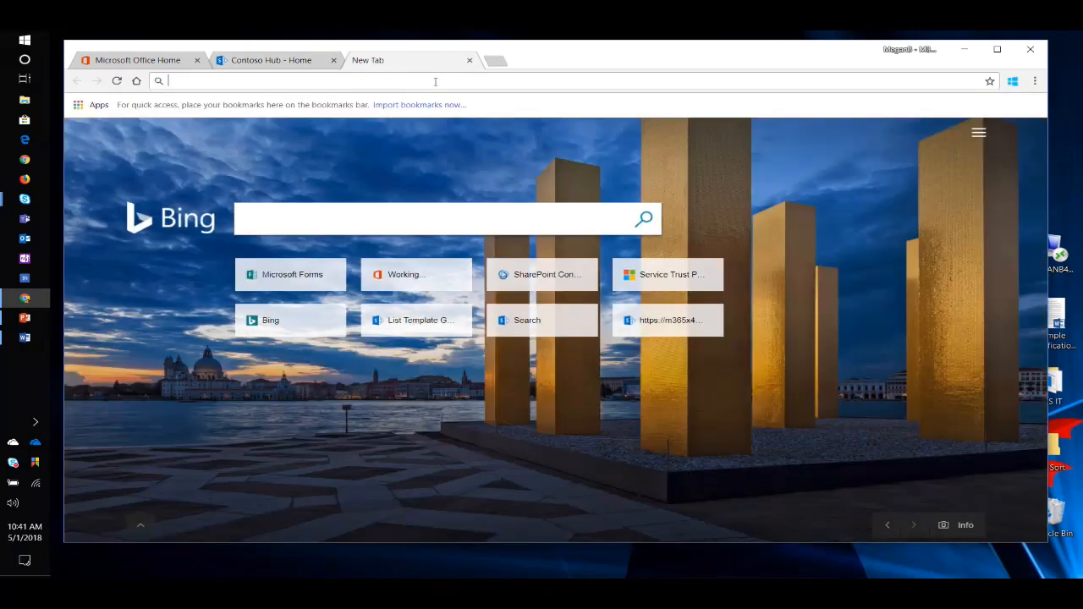
{"action": "type", "text": "https://m365x400647.sharepoint.com/sites/give"}
{"action": "key", "text": "Return"}
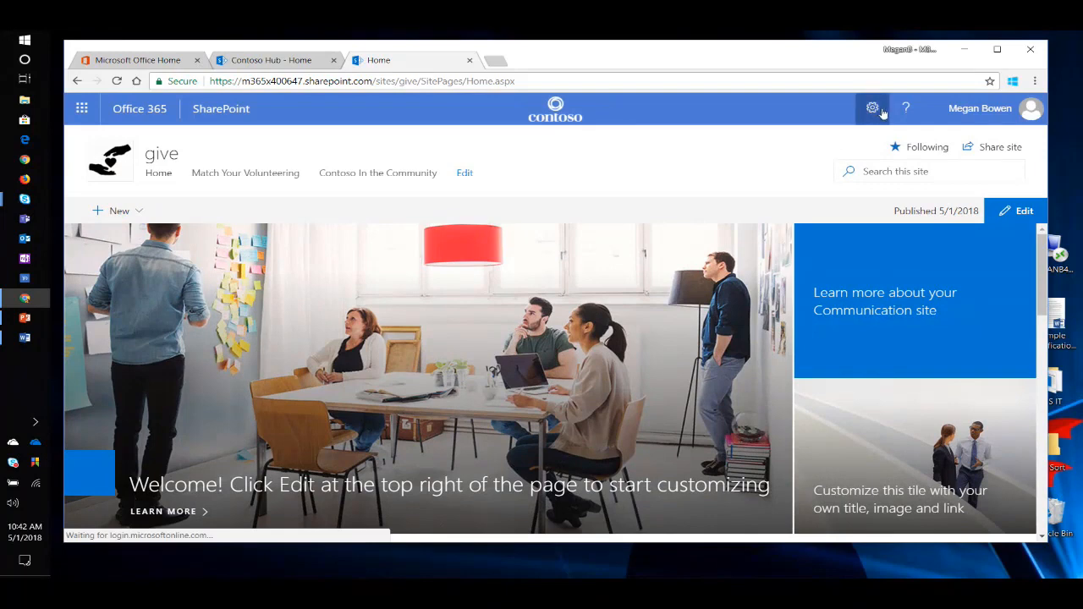
Share the give site with Everyone except external users at Read permission, without sending an email.
{"action": "left_click", "coordinate": [874, 108]}
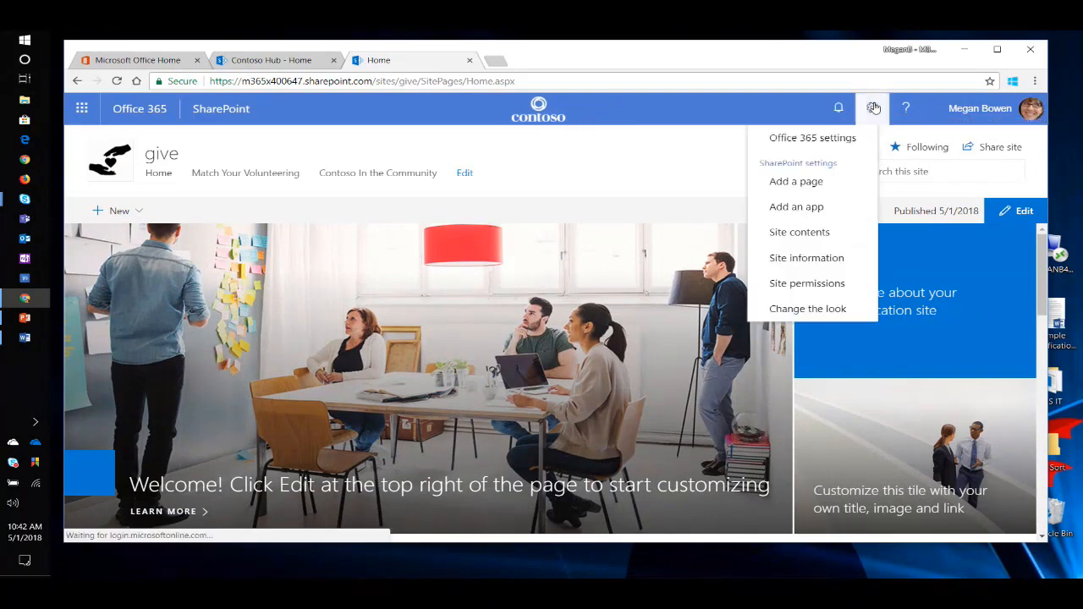
{"action": "left_click", "coordinate": [825, 285]}
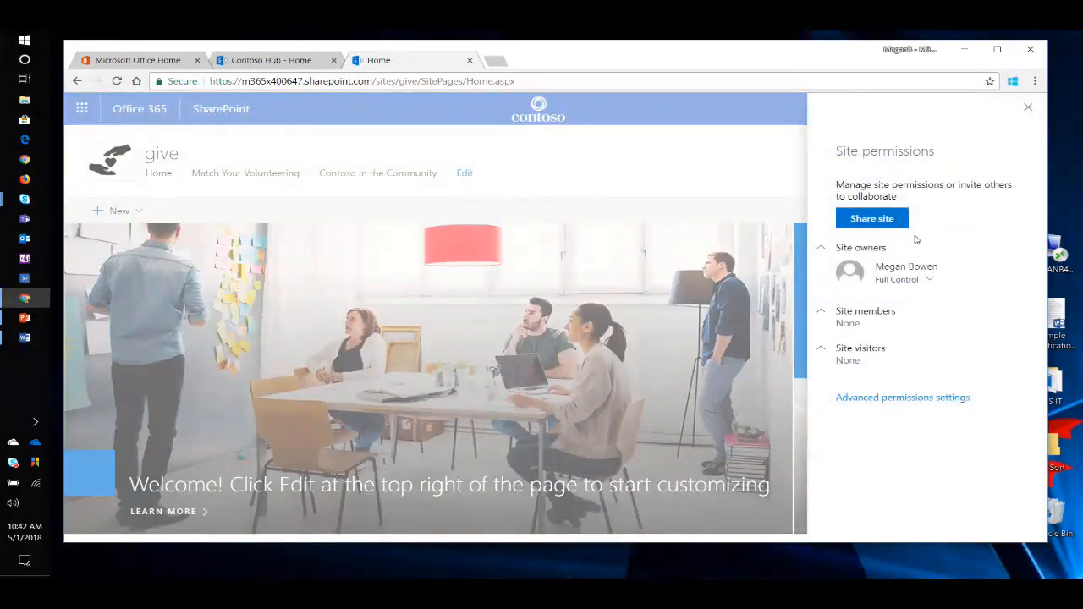
{"action": "left_click", "coordinate": [872, 221]}
{"action": "left_click", "coordinate": [882, 193]}
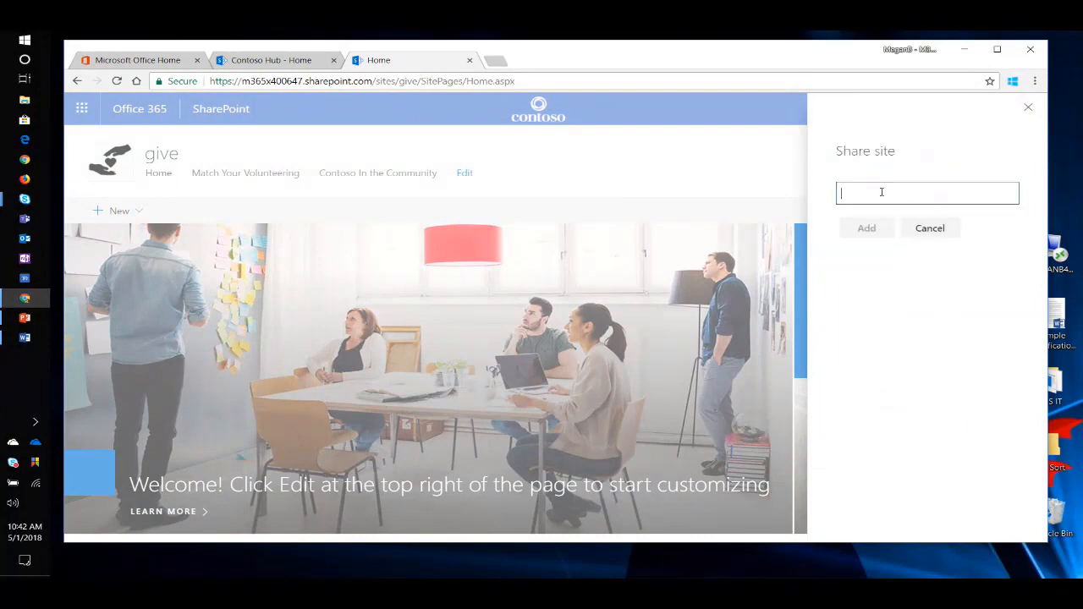
{"action": "type", "text": "ev"}
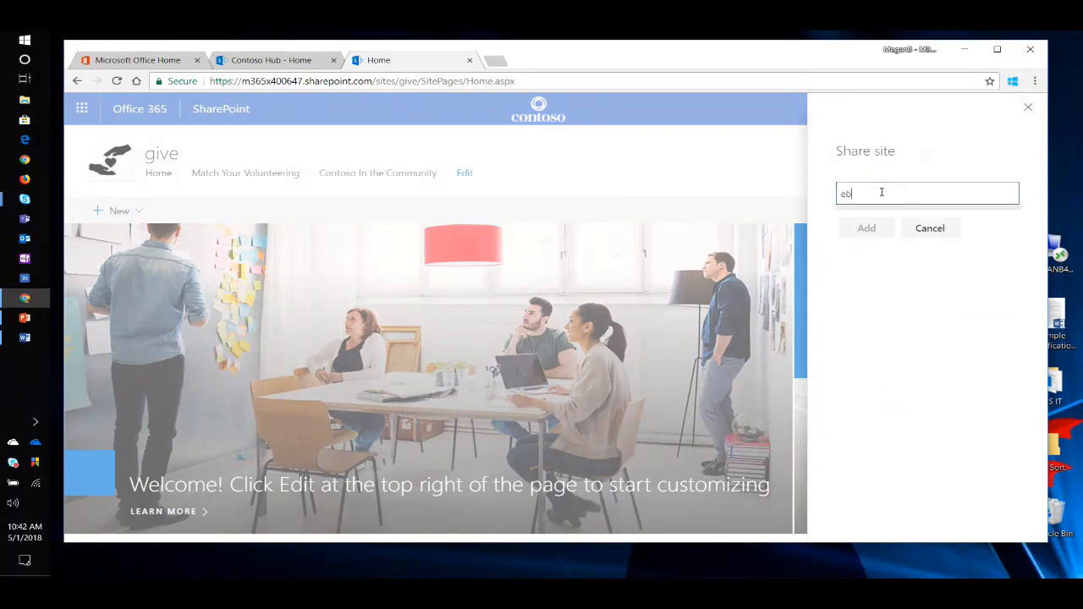
{"action": "type", "text": "eryone except external users"}
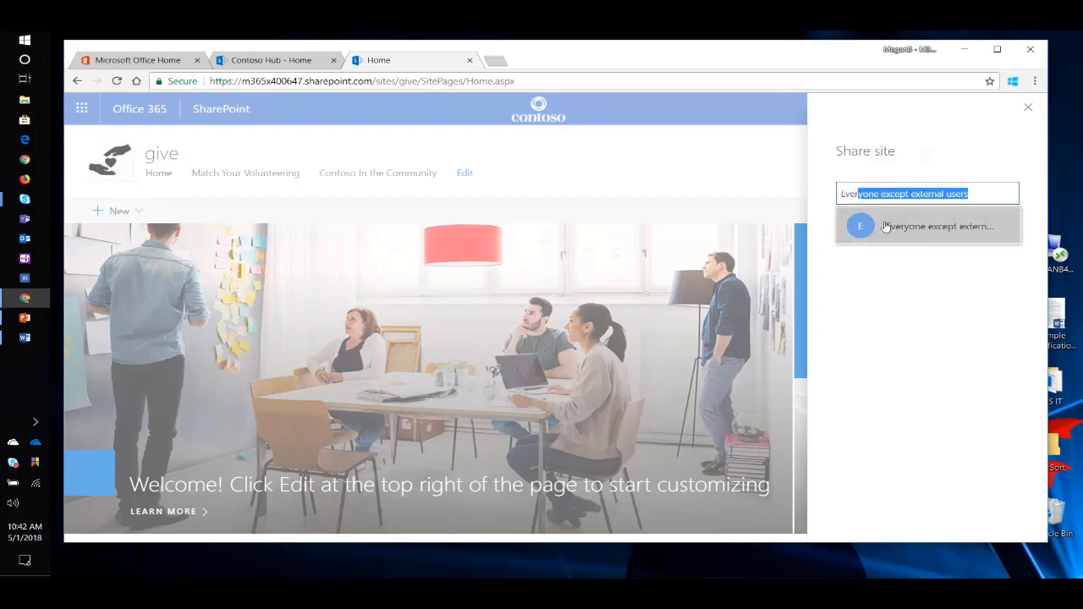
{"action": "left_click", "coordinate": [892, 235]}
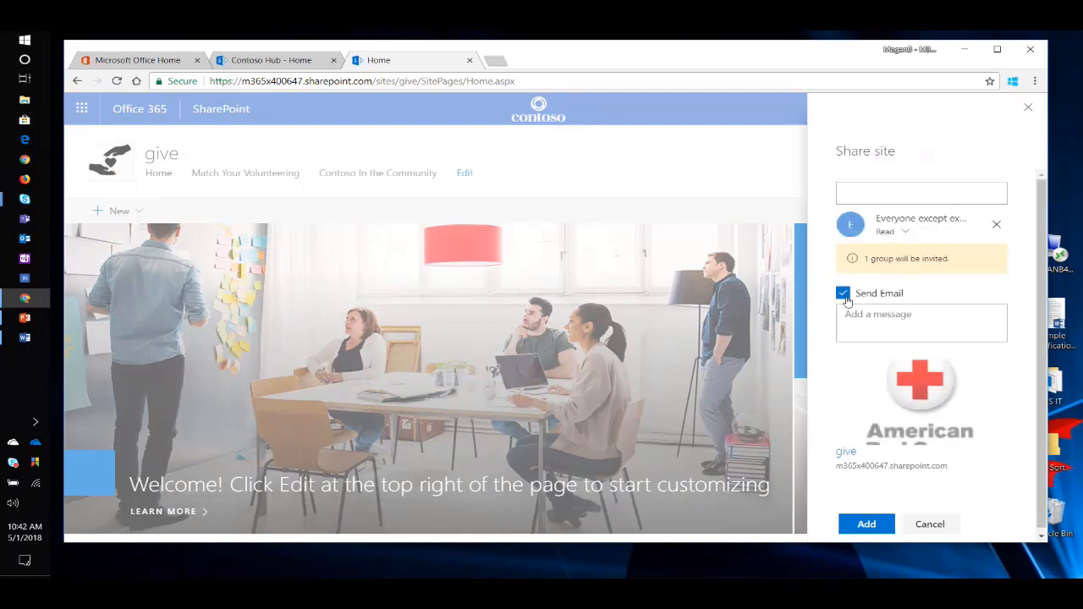
{"action": "left_click", "coordinate": [884, 294]}
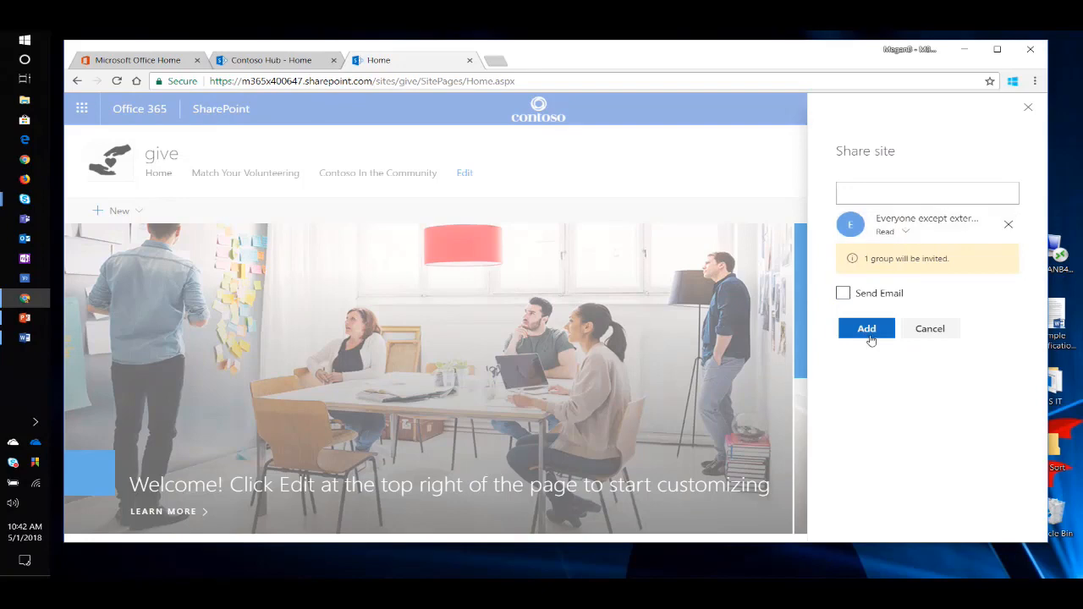
{"action": "left_click", "coordinate": [868, 329]}
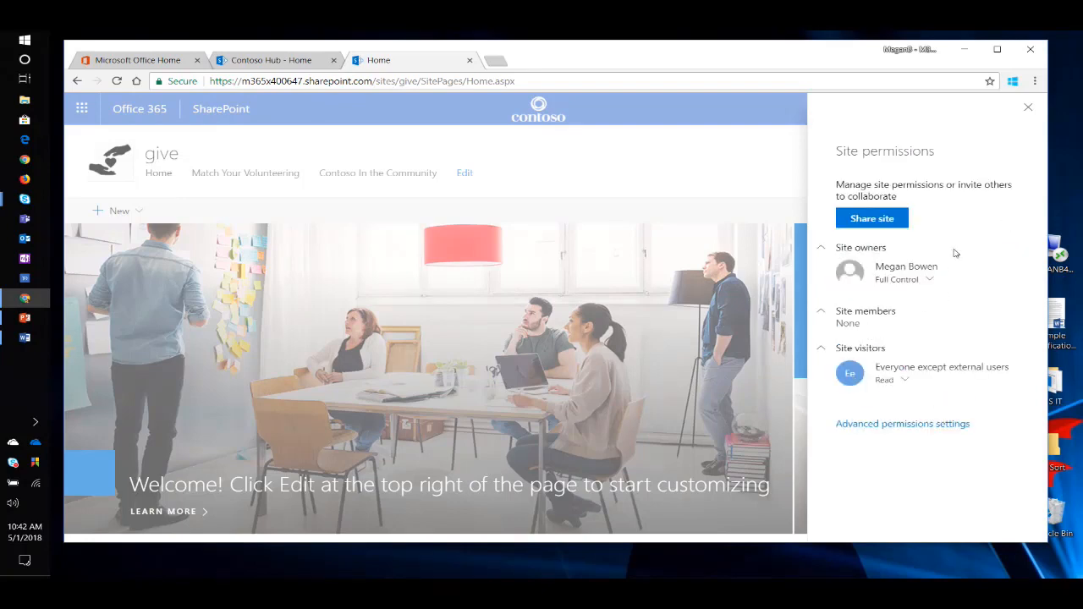
{"action": "left_click", "coordinate": [1029, 108]}
Associate the give site with the Hub Navigation hub in its site information and save.
{"action": "left_click", "coordinate": [873, 107]}
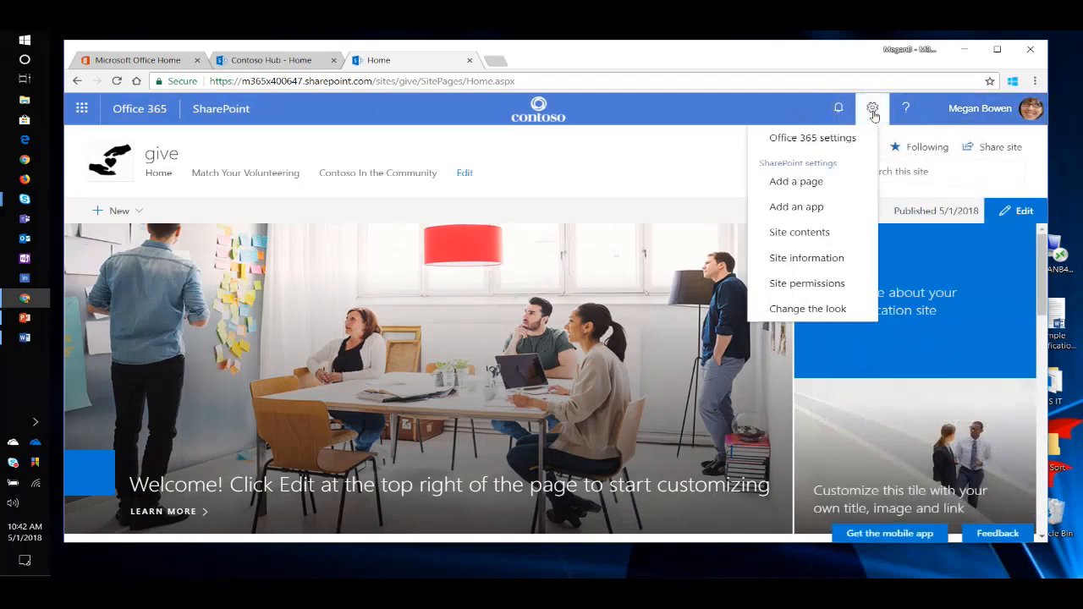
{"action": "left_click", "coordinate": [812, 257]}
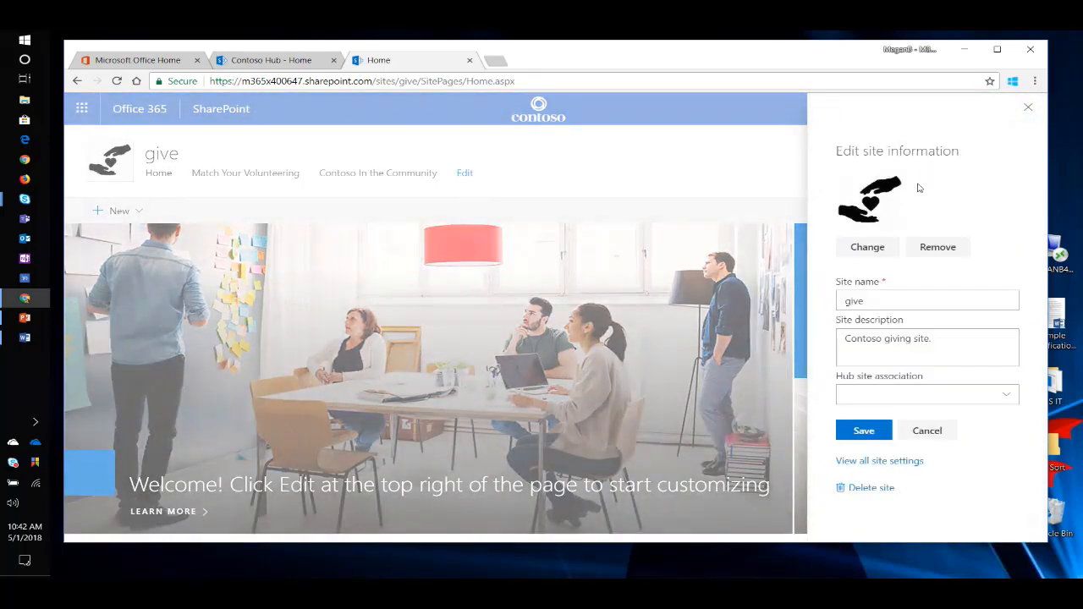
{"action": "left_click", "coordinate": [1011, 398]}
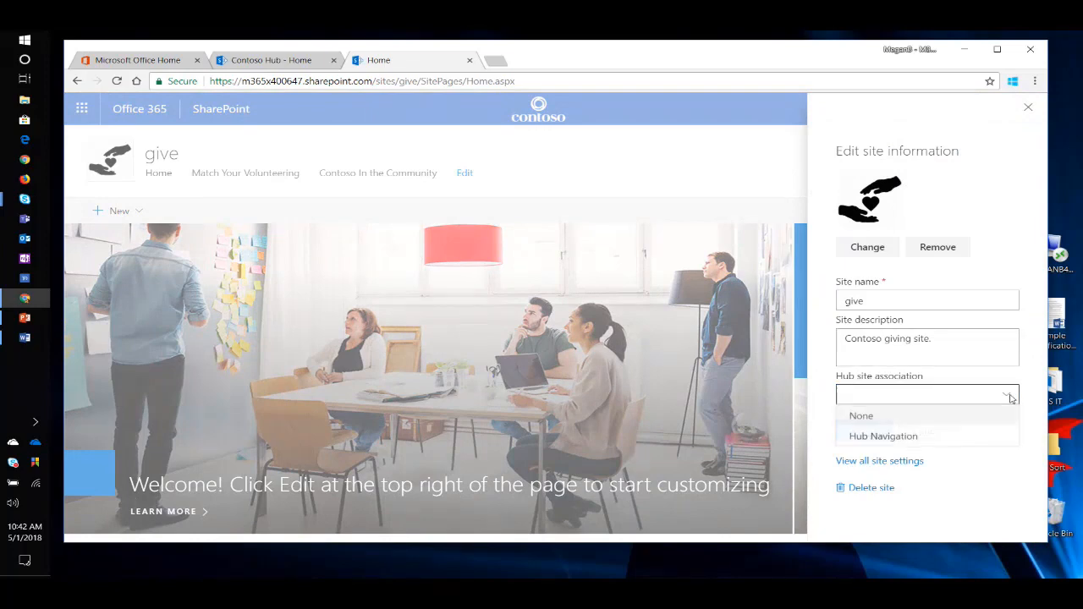
{"action": "left_click", "coordinate": [918, 439]}
{"action": "left_click", "coordinate": [872, 467]}
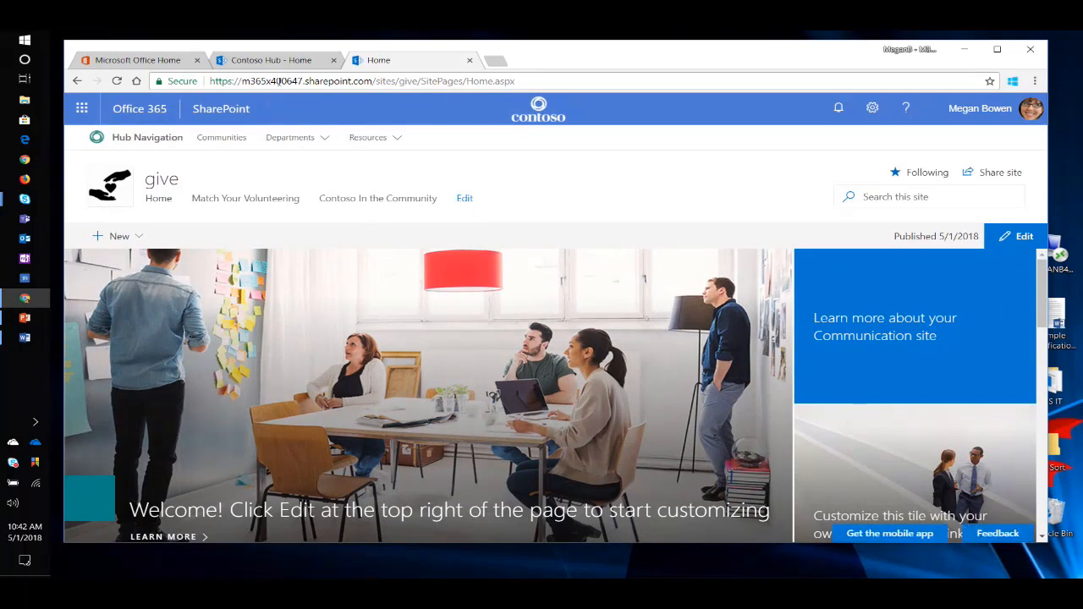
{"action": "left_click", "coordinate": [282, 64]}
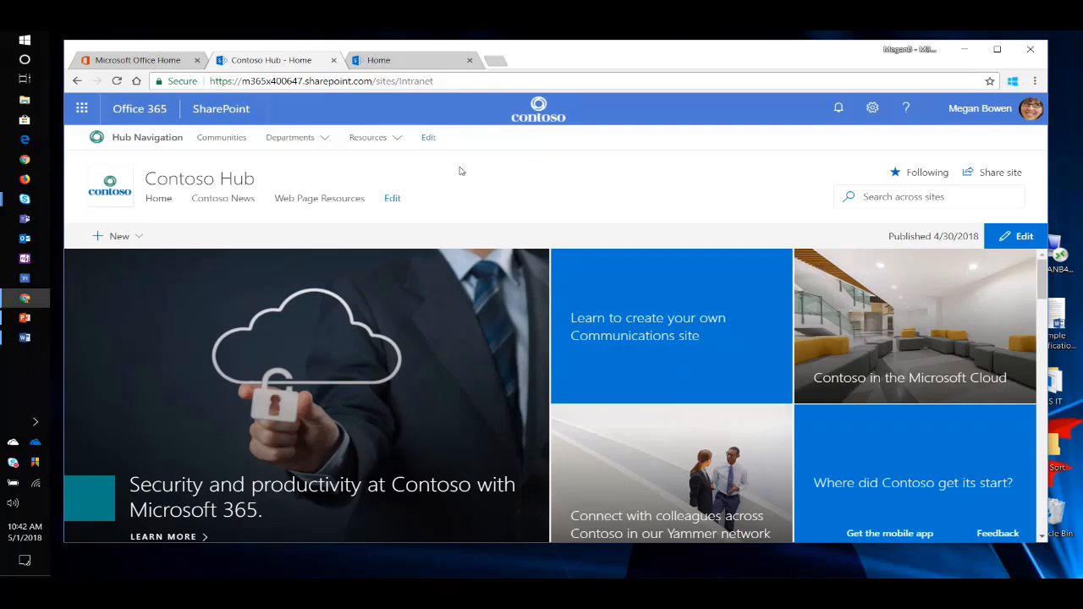
{"action": "left_click", "coordinate": [397, 139]}
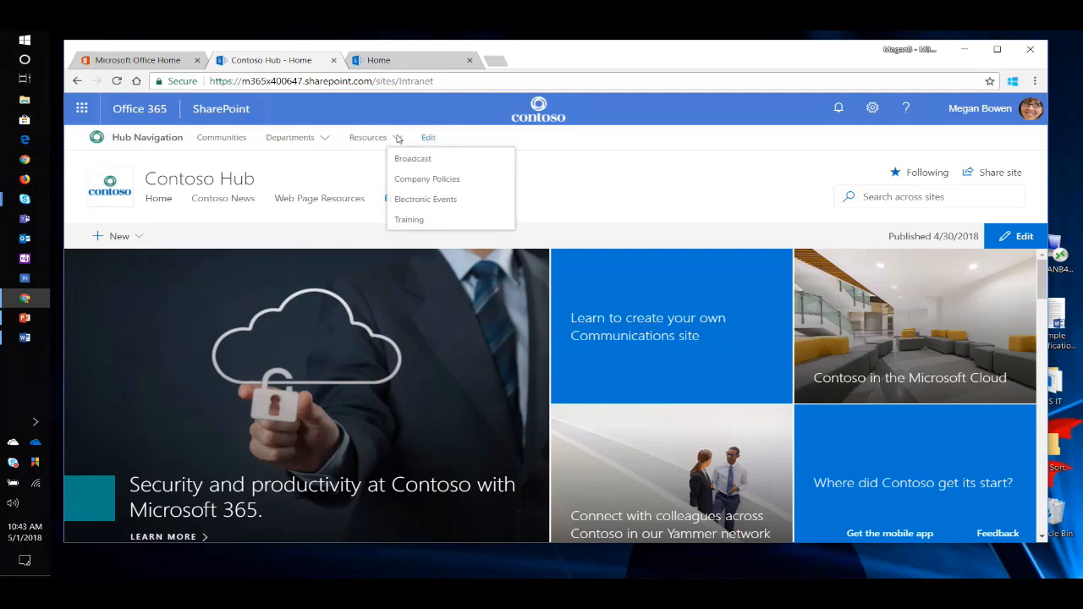
{"action": "left_click", "coordinate": [430, 139]}
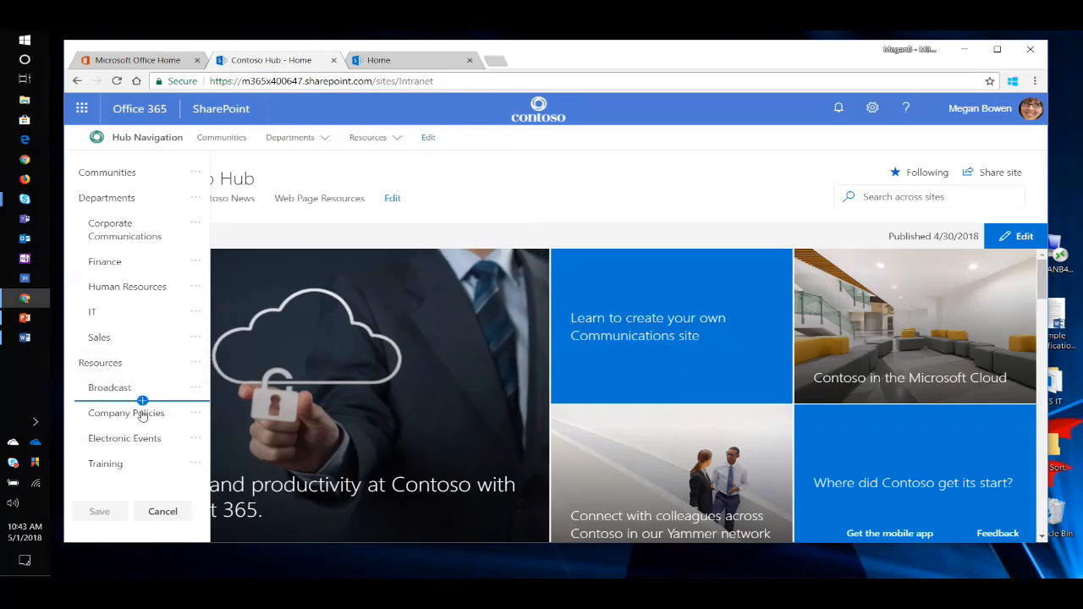
{"action": "mouse_move", "coordinate": [143, 429]}
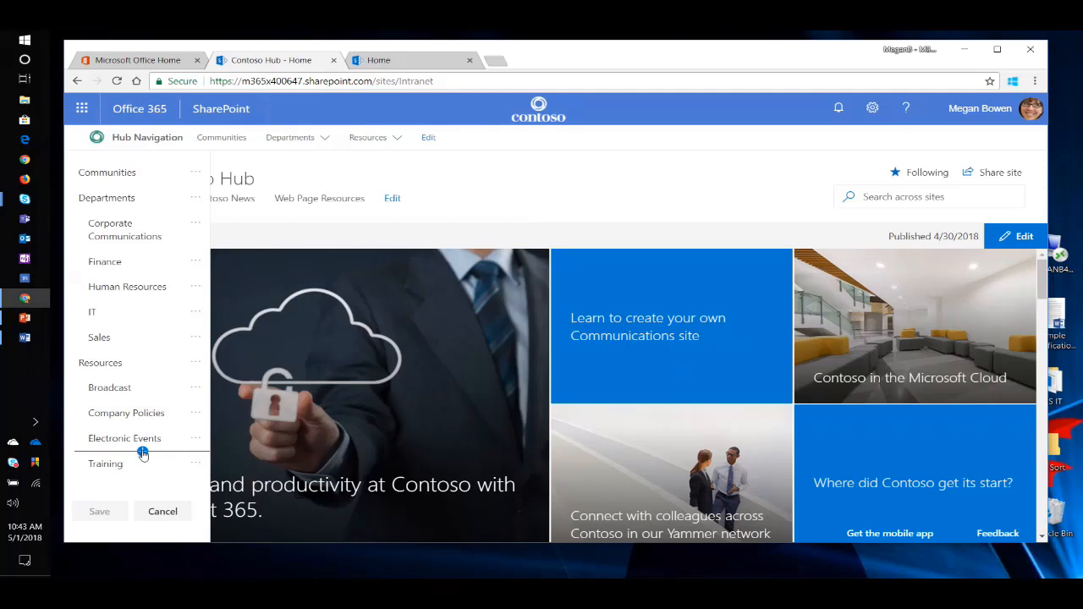
{"action": "left_click", "coordinate": [143, 453]}
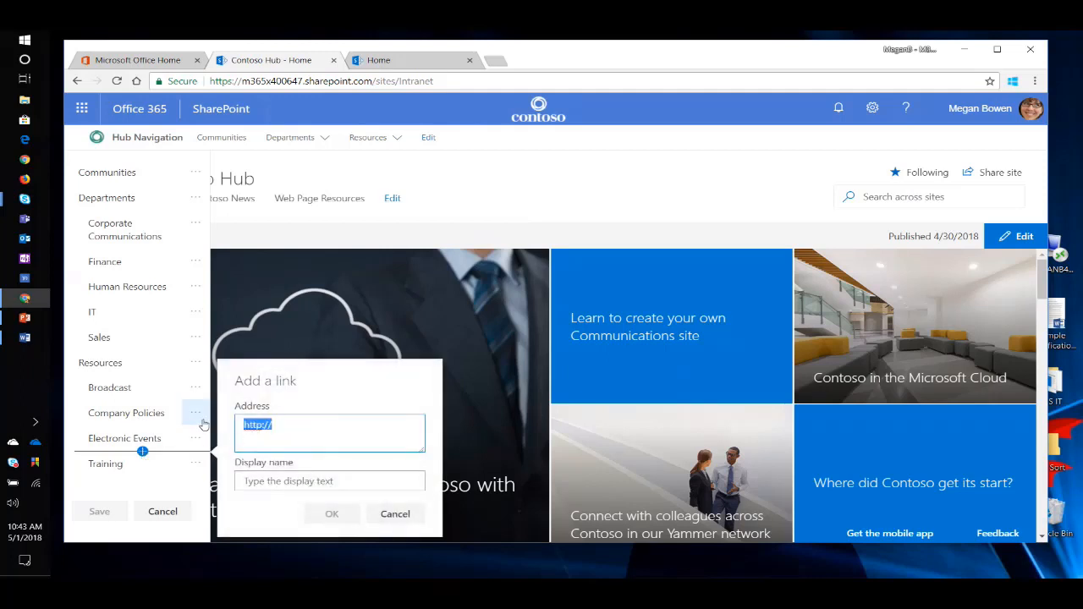
{"action": "type", "text": "https://m365x400647.sharepoint.com/sites/give"}
{"action": "left_click", "coordinate": [290, 481]}
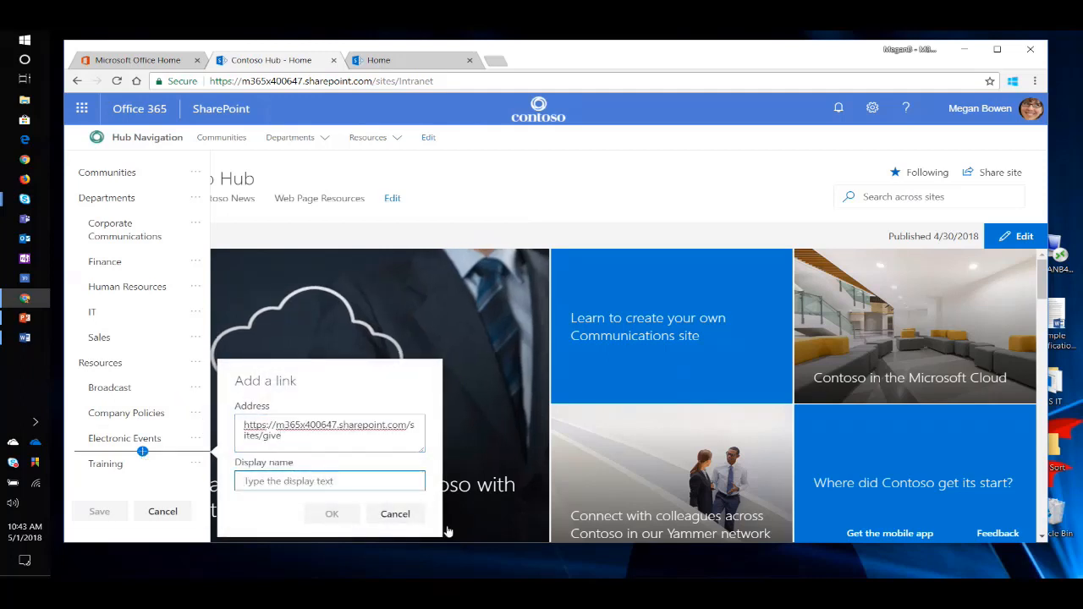
{"action": "type", "text": "Give"}
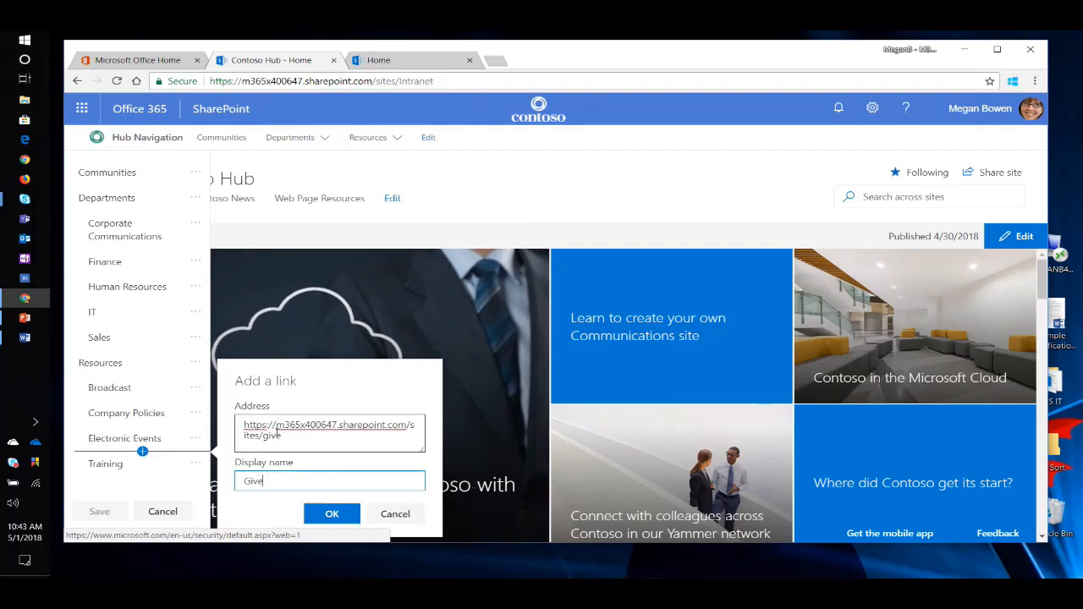
{"action": "left_click", "coordinate": [332, 515]}
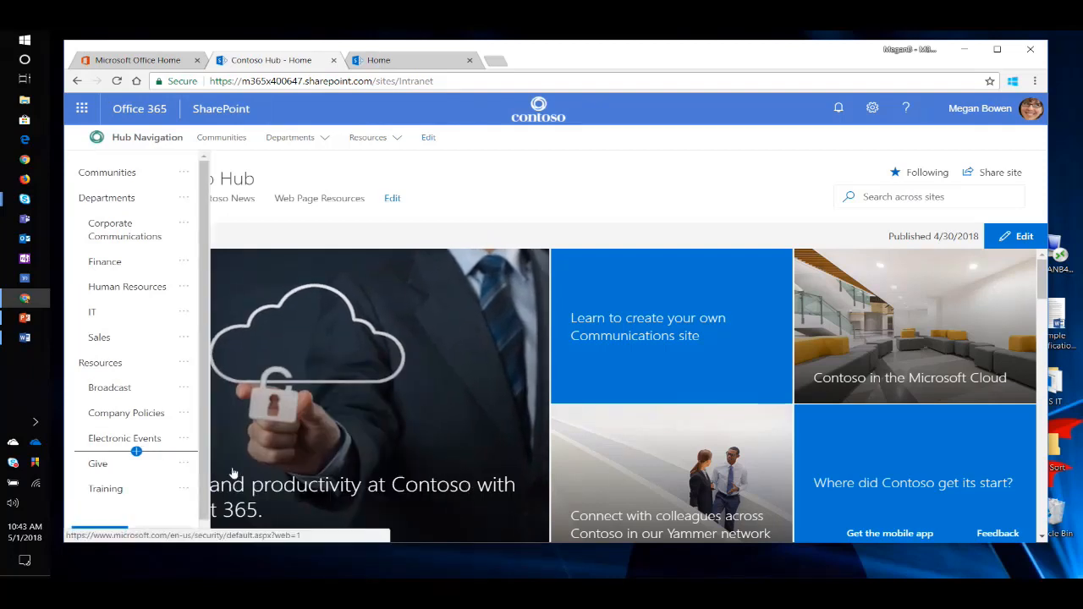
Save the hub navigation changes and check the links listed under Resources and Departments.
{"action": "left_click", "coordinate": [115, 524]}
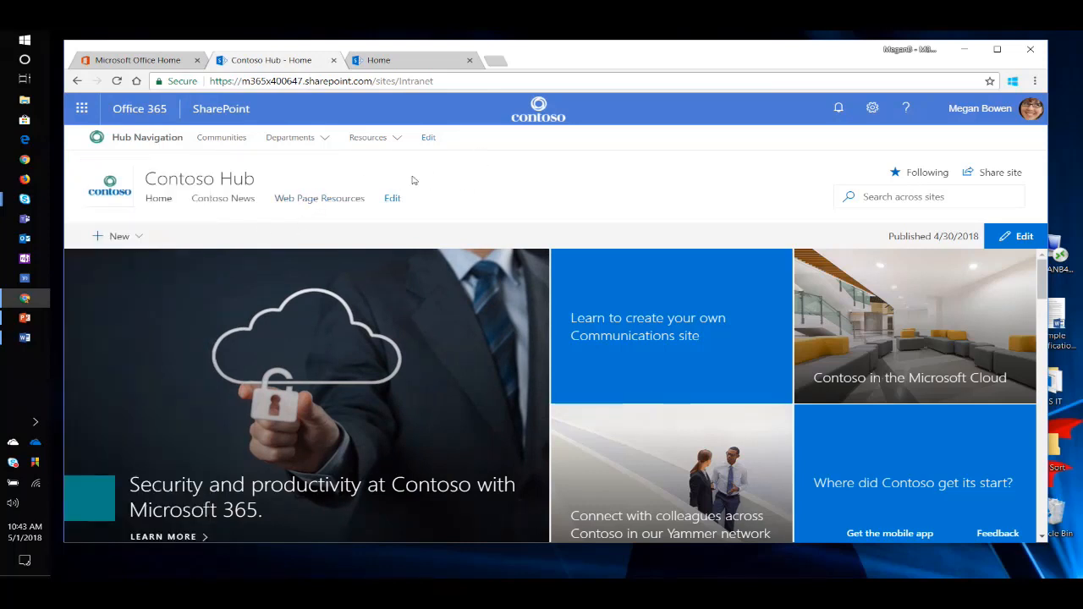
{"action": "mouse_move", "coordinate": [388, 137]}
{"action": "mouse_move", "coordinate": [303, 140]}
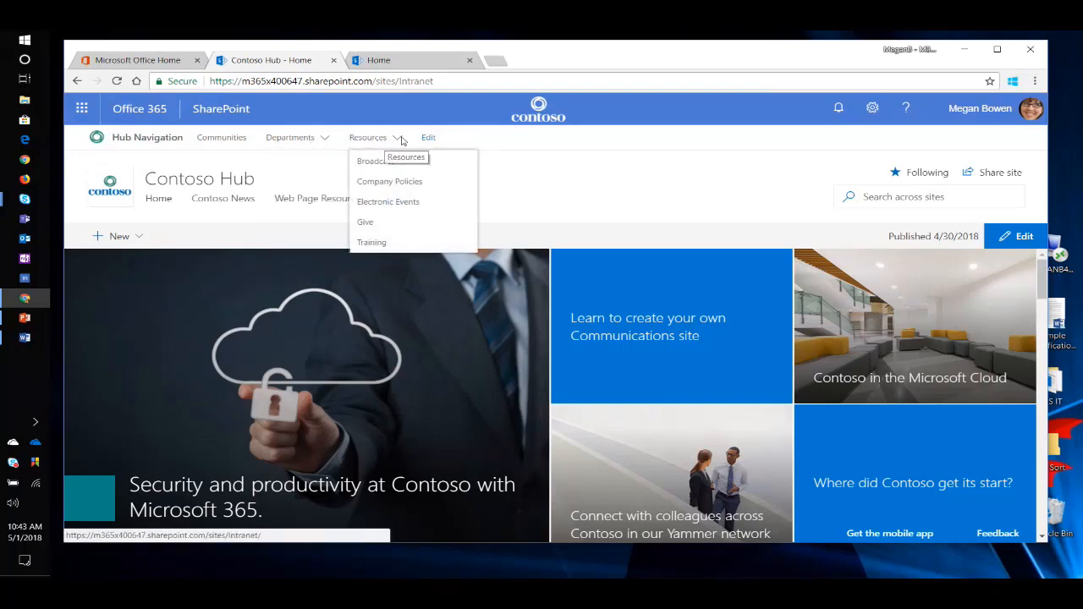
Open the Give link under Resources in a new tab to check its site, close one give tab and return to Contoso Hub.
{"action": "right_click", "coordinate": [367, 226]}
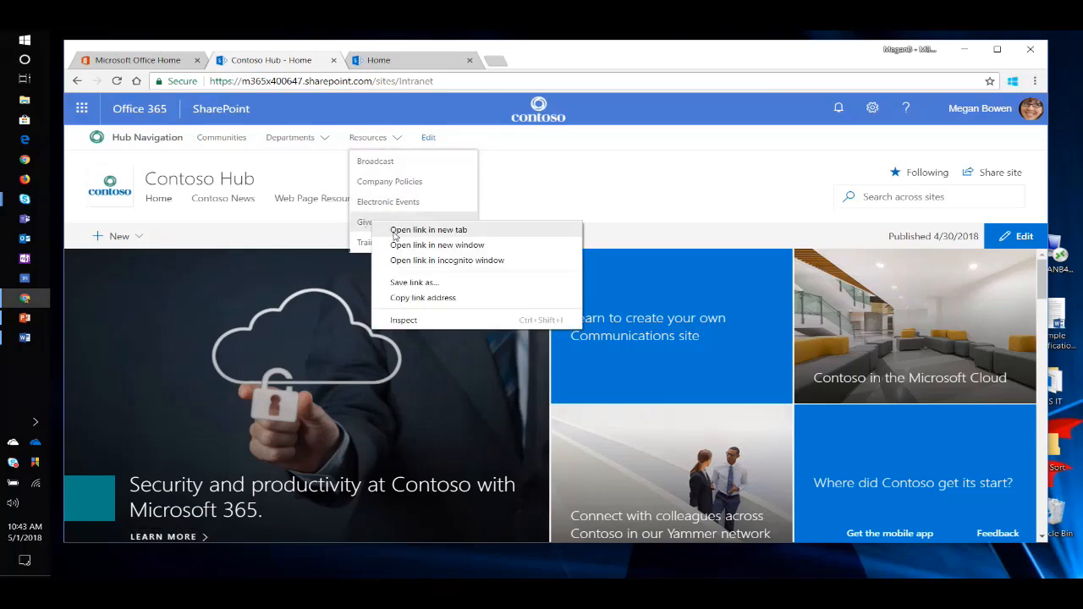
{"action": "left_click", "coordinate": [396, 232]}
{"action": "left_click", "coordinate": [424, 64]}
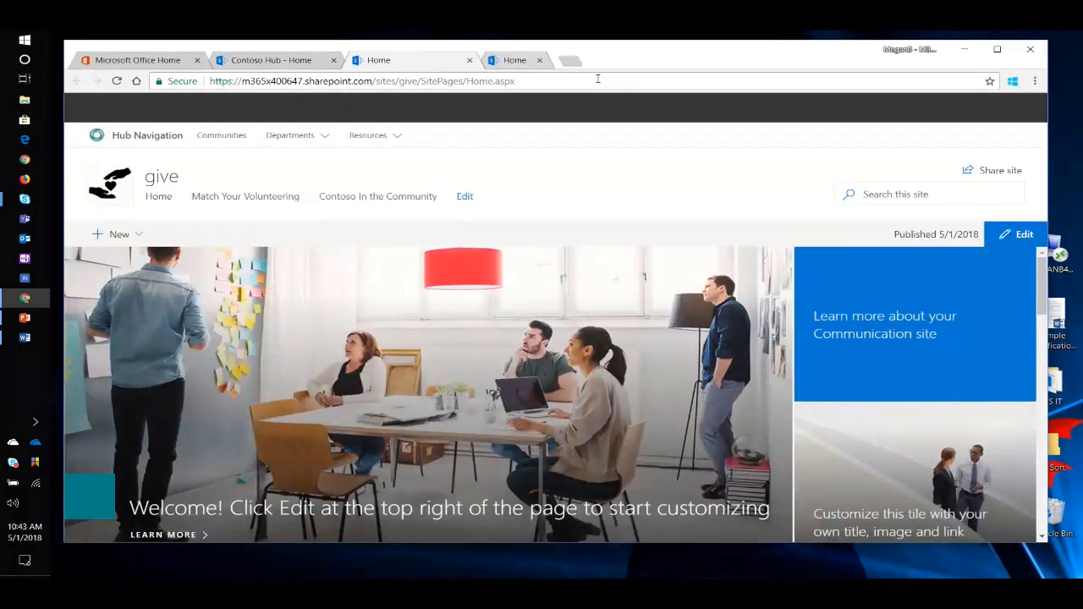
{"action": "left_click", "coordinate": [539, 60]}
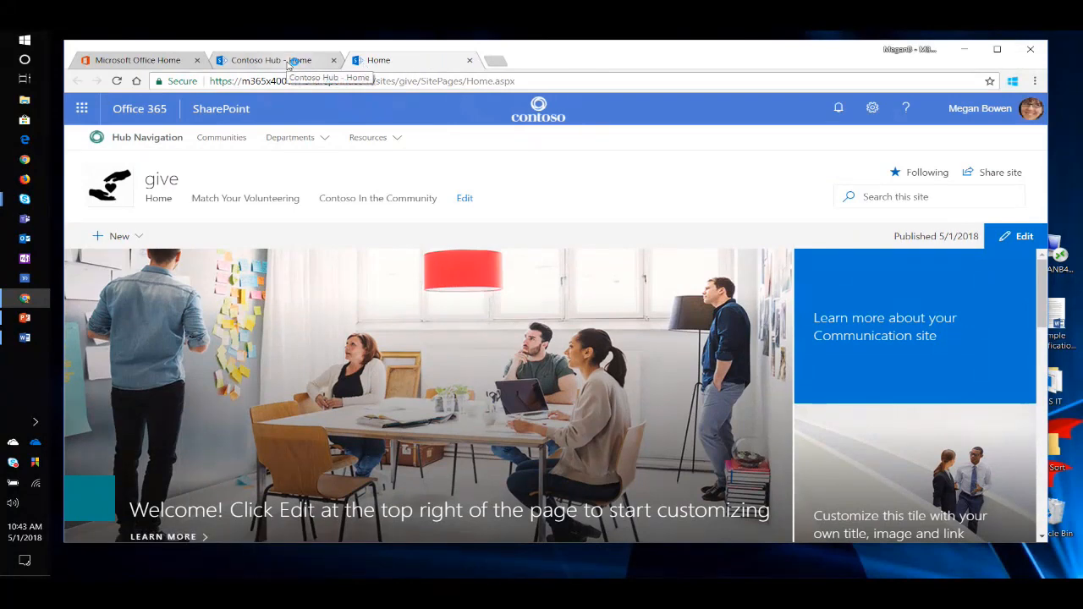
{"action": "left_click", "coordinate": [290, 62]}
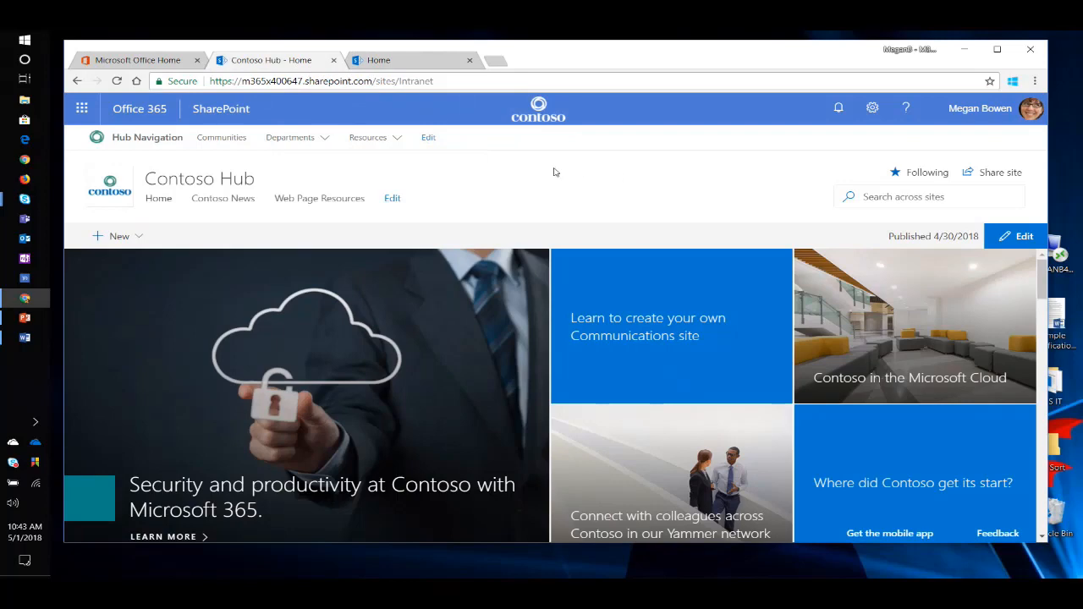
Reload the Contoso Hub home page and examine which sites the Extra! Extra! news posts come from.
{"action": "left_click", "coordinate": [117, 80]}
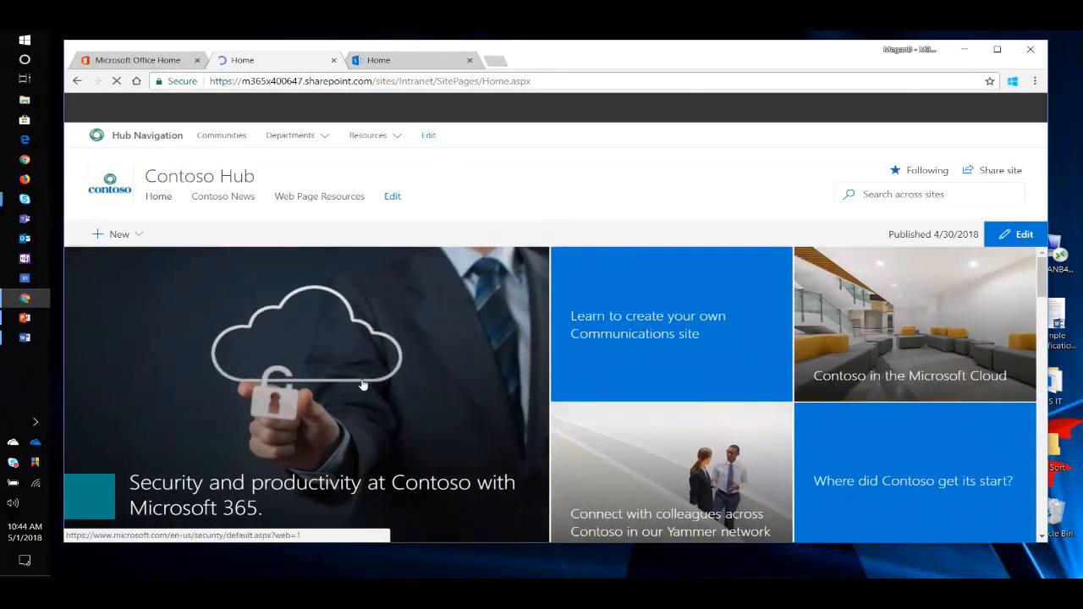
{"action": "scroll", "coordinate": [457, 330], "scroll_direction": "down", "scroll_amount": 2}
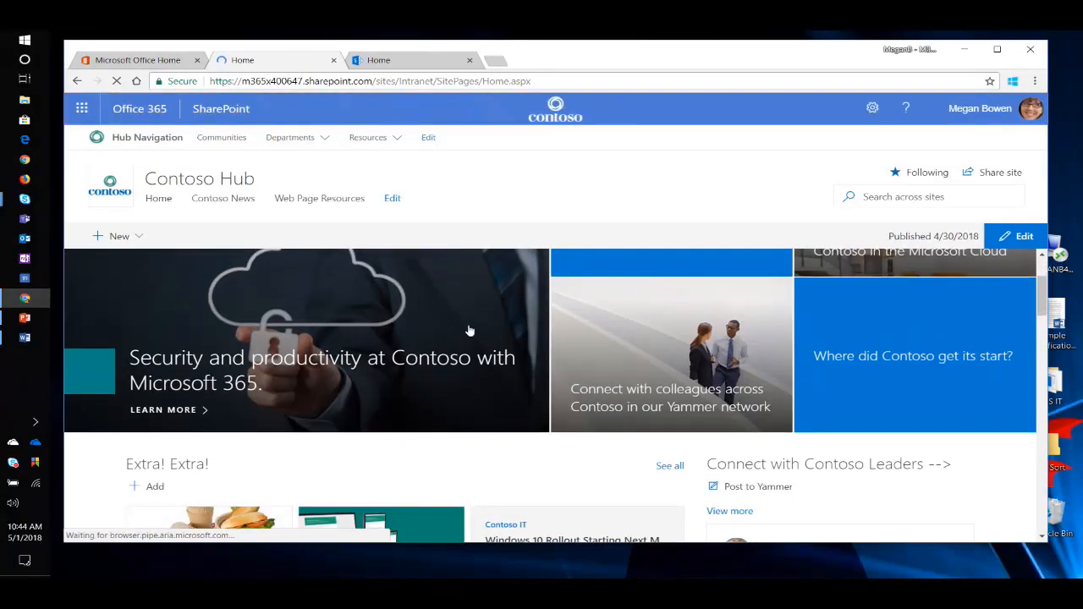
{"action": "scroll", "coordinate": [462, 337], "scroll_direction": "down", "scroll_amount": 2}
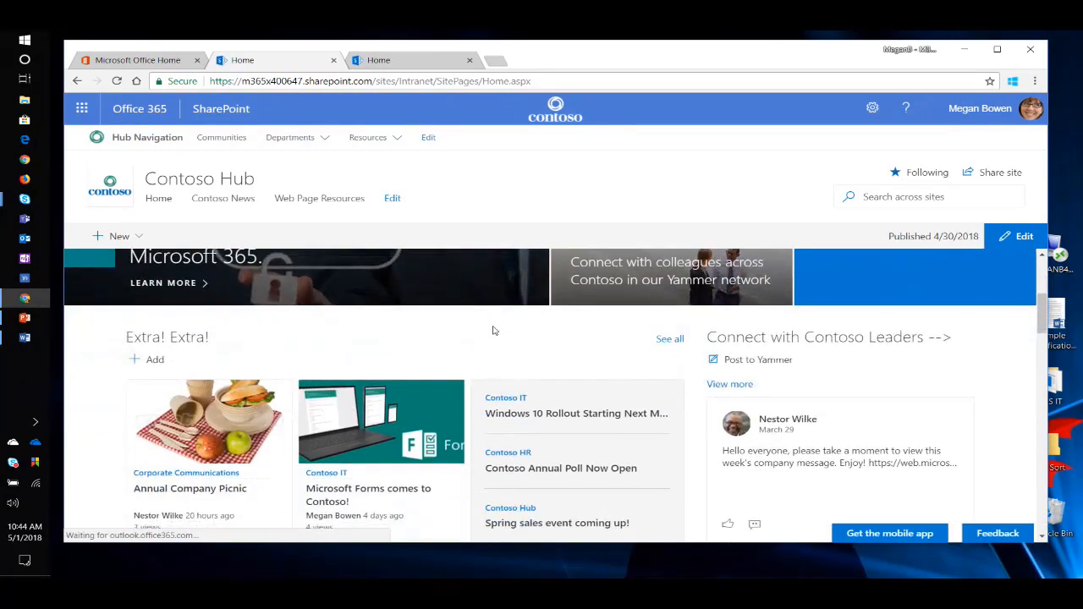
{"action": "scroll", "coordinate": [471, 321], "scroll_direction": "up", "scroll_amount": 2}
{"action": "scroll", "coordinate": [430, 343], "scroll_direction": "down", "scroll_amount": 1}
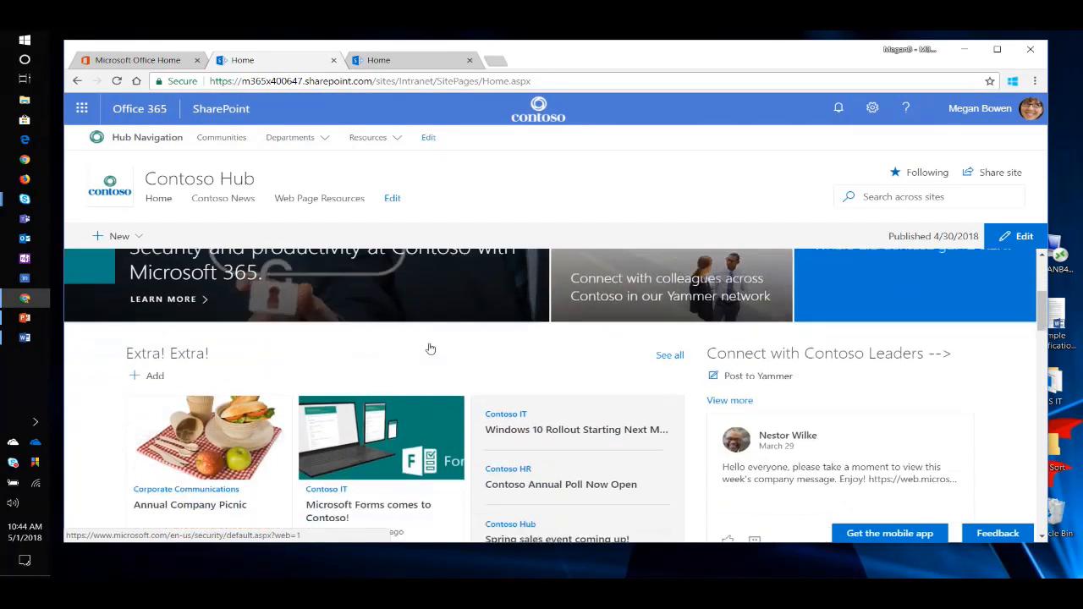
{"action": "scroll", "coordinate": [440, 337], "scroll_direction": "up", "scroll_amount": 1}
{"action": "scroll", "coordinate": [442, 337], "scroll_direction": "up", "scroll_amount": 1}
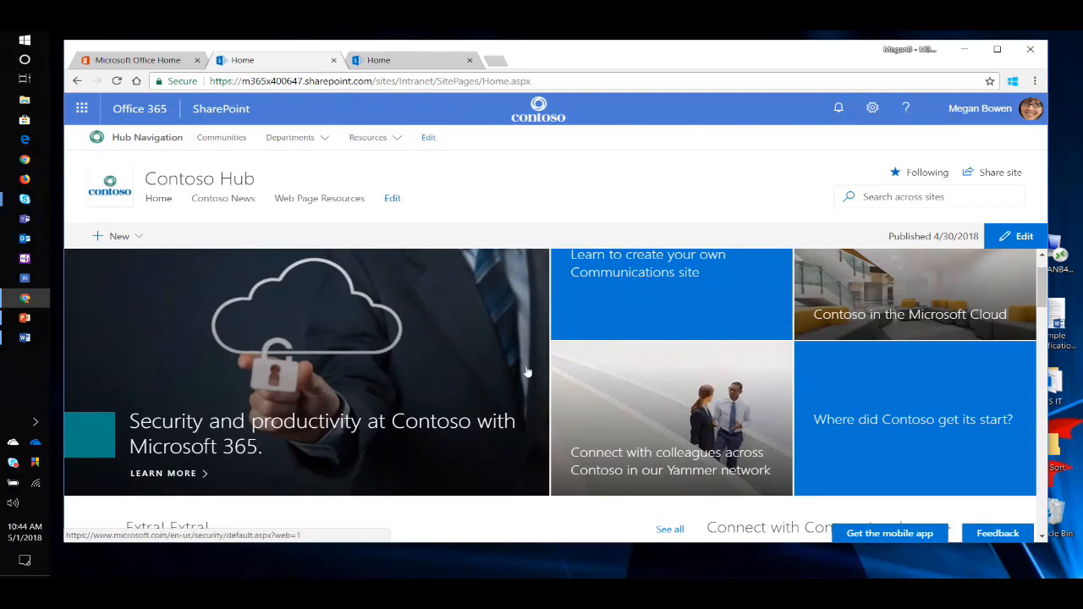
{"action": "scroll", "coordinate": [506, 361], "scroll_direction": "down", "scroll_amount": 2}
{"action": "scroll", "coordinate": [487, 361], "scroll_direction": "down", "scroll_amount": 1}
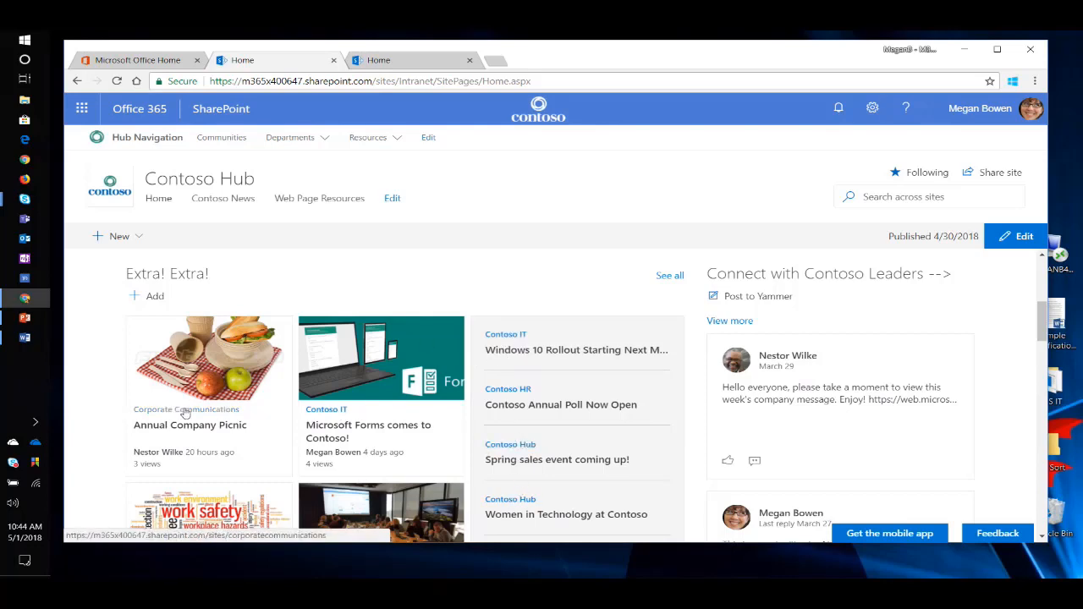
{"action": "scroll", "coordinate": [449, 398], "scroll_direction": "down", "scroll_amount": 2}
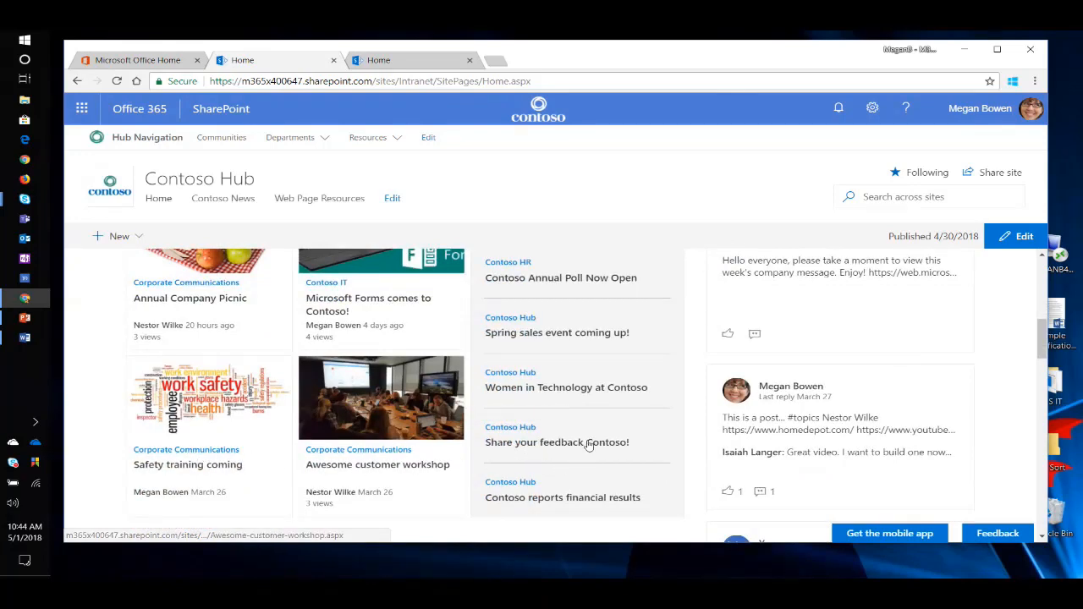
{"action": "scroll", "coordinate": [521, 387], "scroll_direction": "up", "scroll_amount": 2}
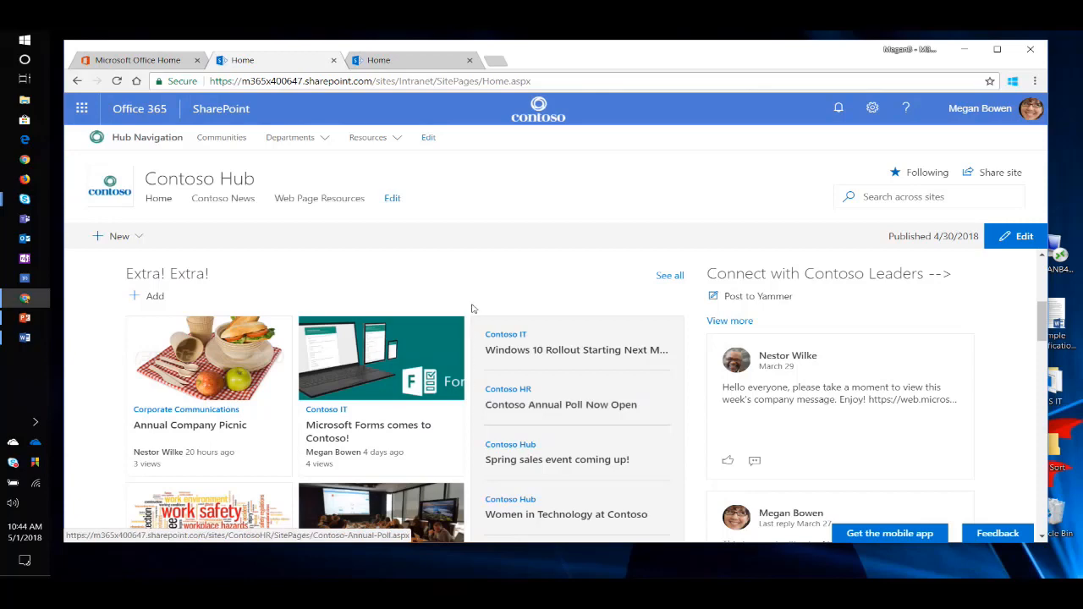
Put the Contoso Hub home page into edit mode and open the settings of the Extra! Extra! news web part.
{"action": "left_click", "coordinate": [1023, 237]}
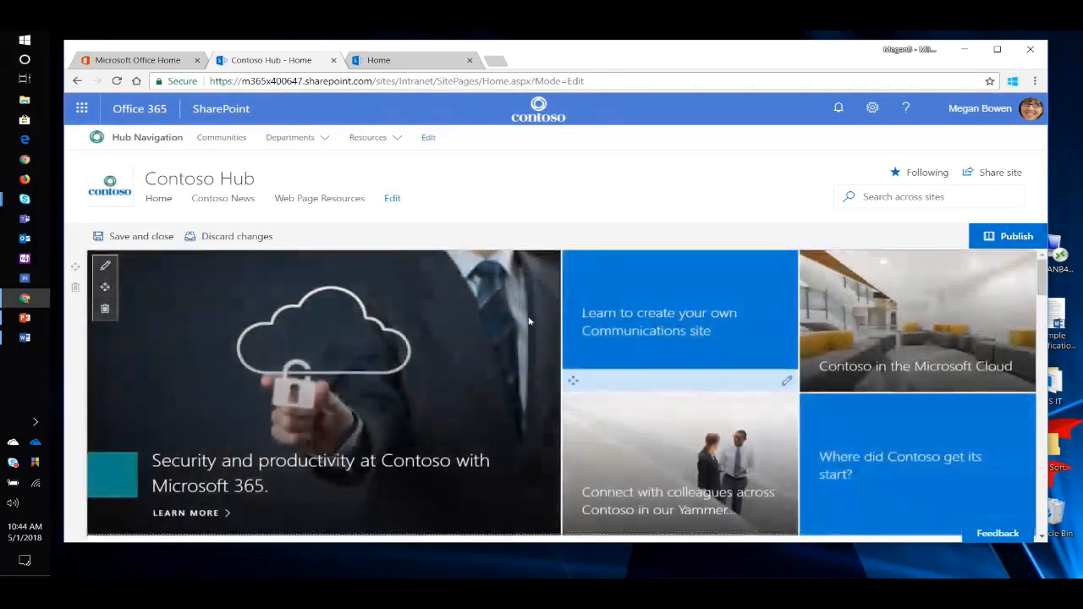
{"action": "scroll", "coordinate": [487, 364], "scroll_direction": "down", "scroll_amount": 5}
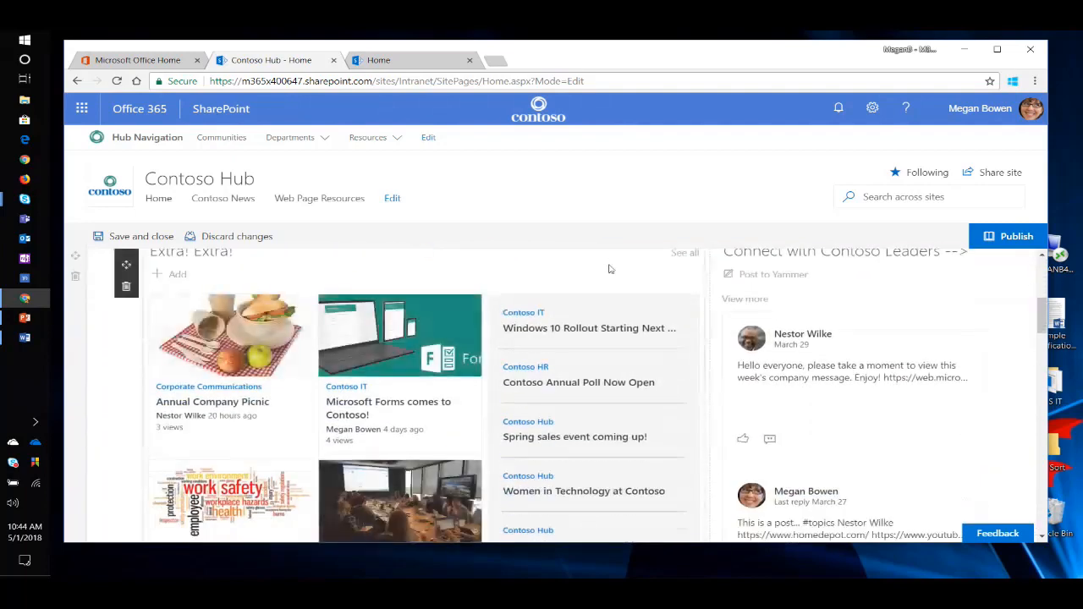
{"action": "scroll", "coordinate": [133, 279], "scroll_direction": "up", "scroll_amount": 1}
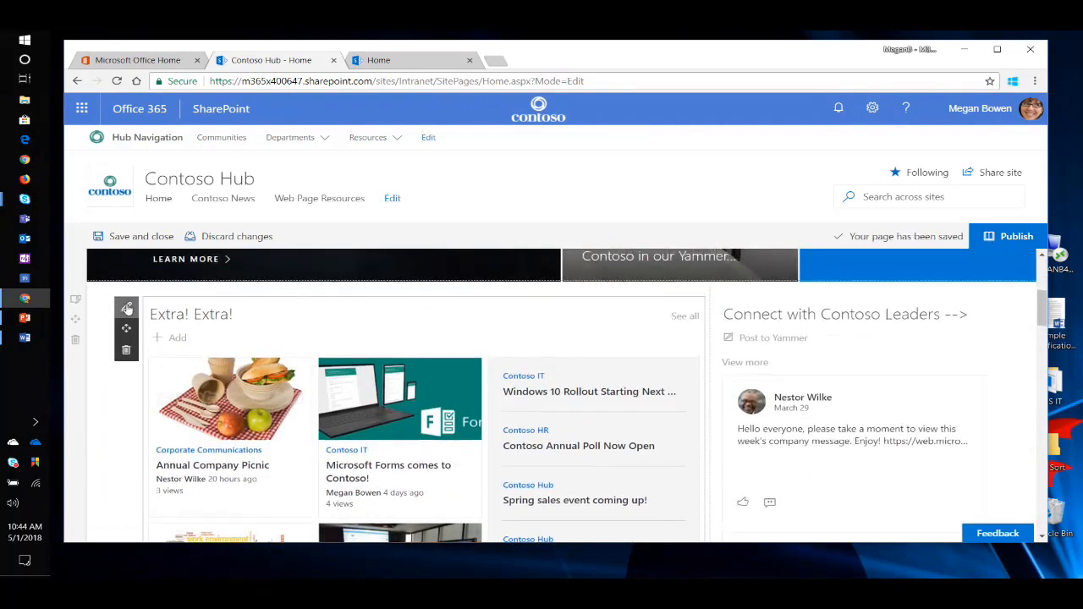
{"action": "left_click", "coordinate": [127, 306]}
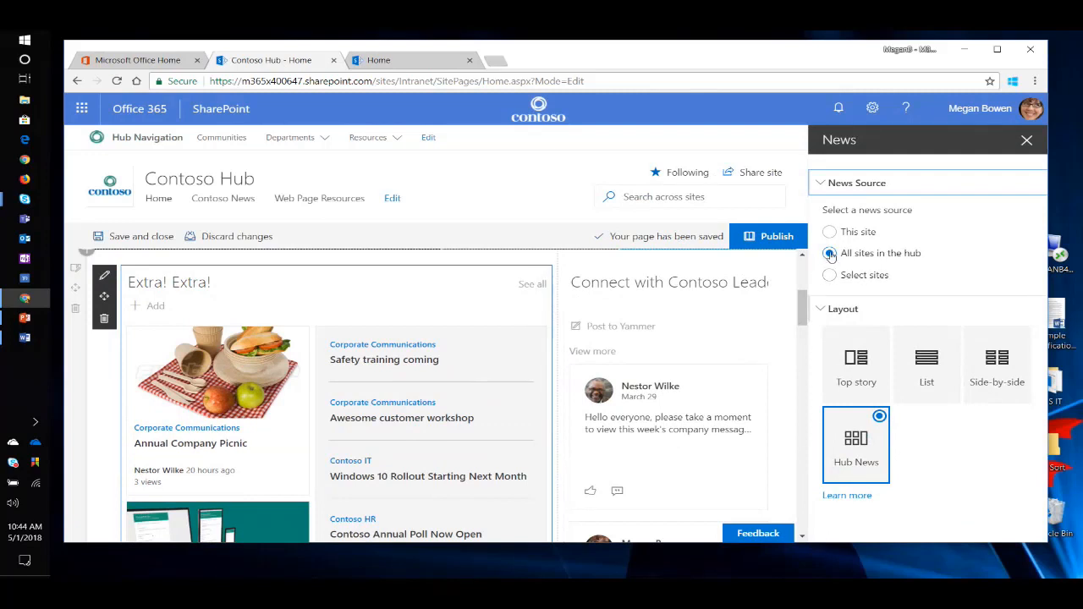
Switch the news source to Select sites and expand the full list of sites associated with this hub.
{"action": "left_click", "coordinate": [831, 275]}
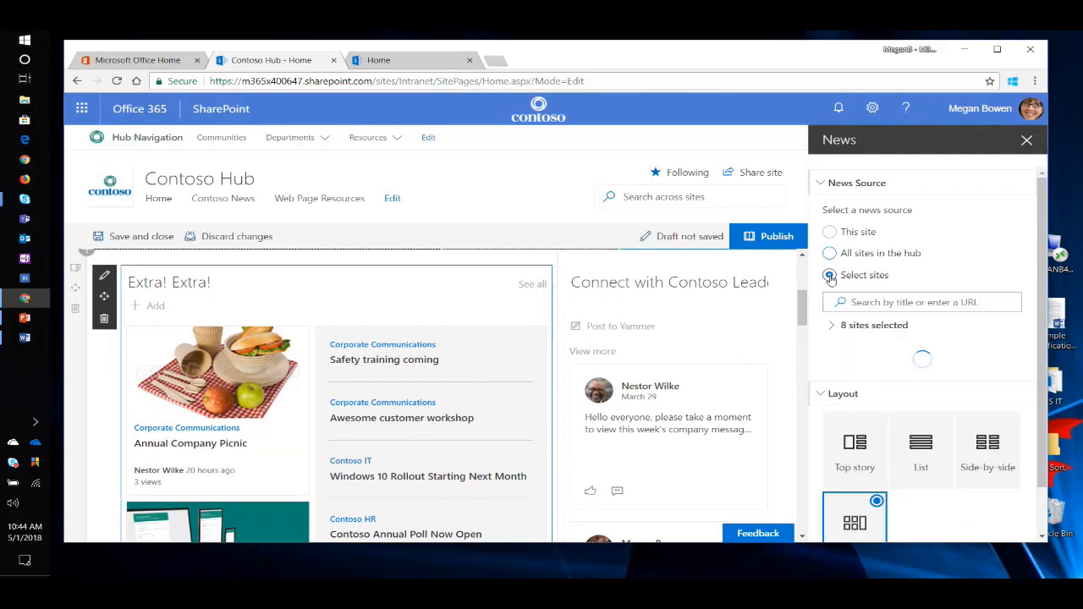
{"action": "scroll", "coordinate": [861, 395], "scroll_direction": "down", "scroll_amount": 3}
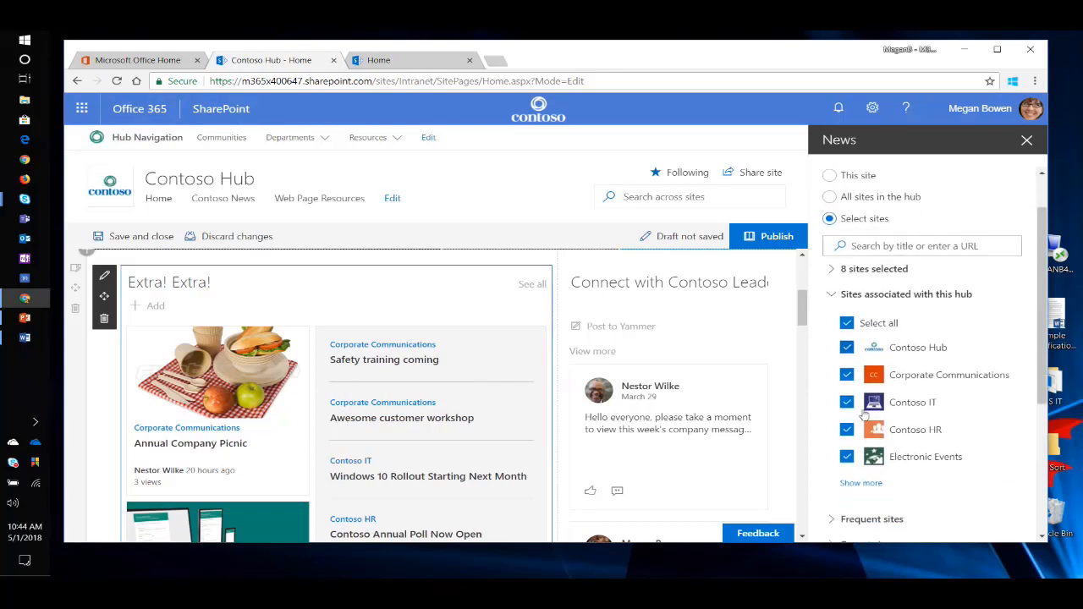
{"action": "scroll", "coordinate": [880, 402], "scroll_direction": "up", "scroll_amount": 3}
{"action": "scroll", "coordinate": [890, 404], "scroll_direction": "down", "scroll_amount": 2}
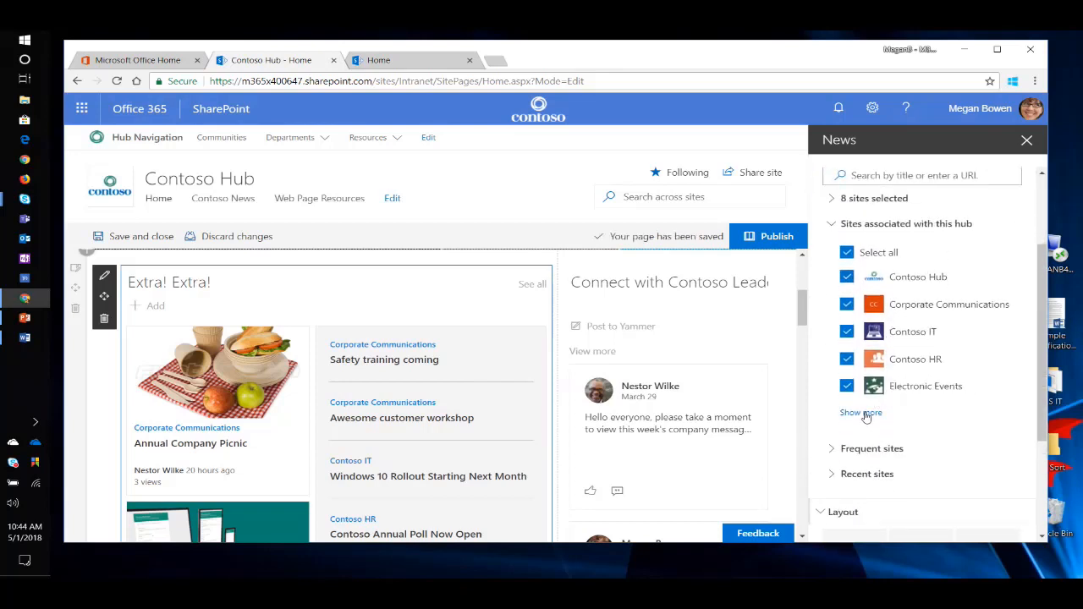
{"action": "left_click", "coordinate": [864, 413]}
{"action": "scroll", "coordinate": [893, 332], "scroll_direction": "up", "scroll_amount": 2}
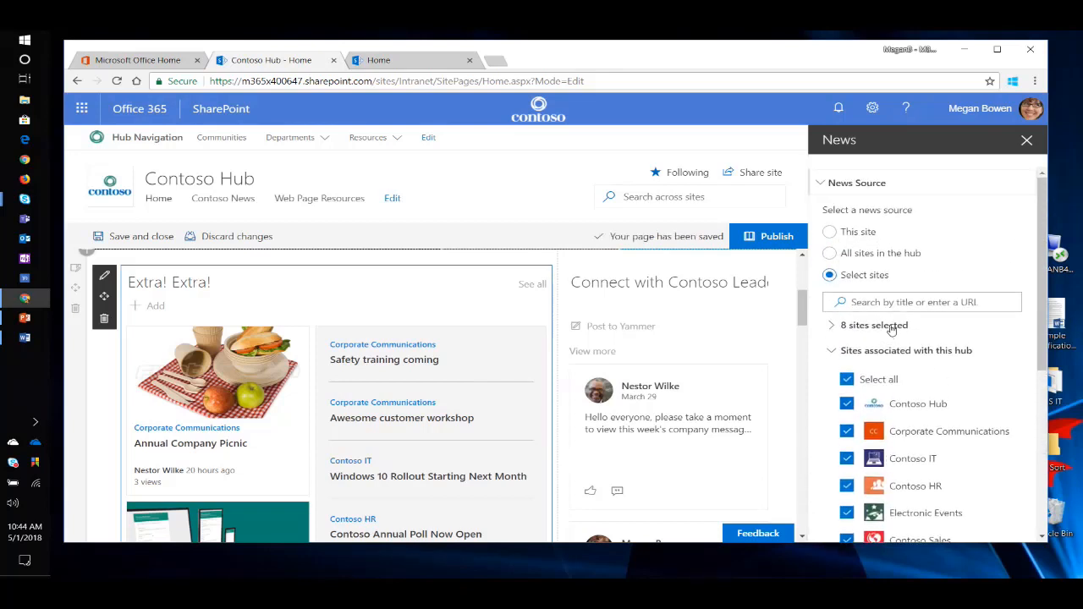
Set the news source to All sites in the hub, close the web part settings and publish the page.
{"action": "left_click", "coordinate": [830, 253]}
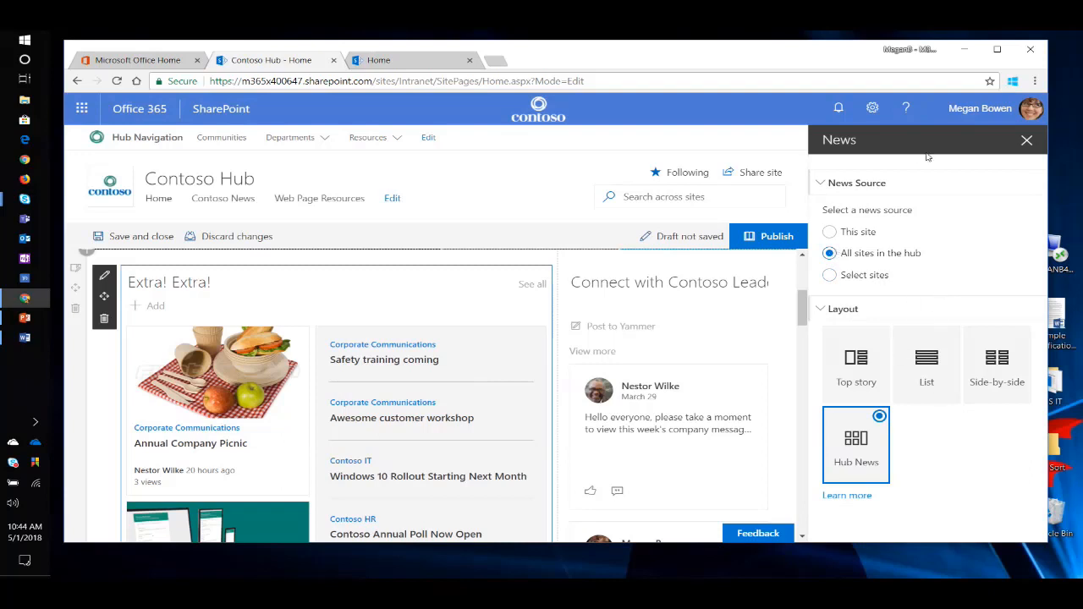
{"action": "left_click", "coordinate": [1026, 142]}
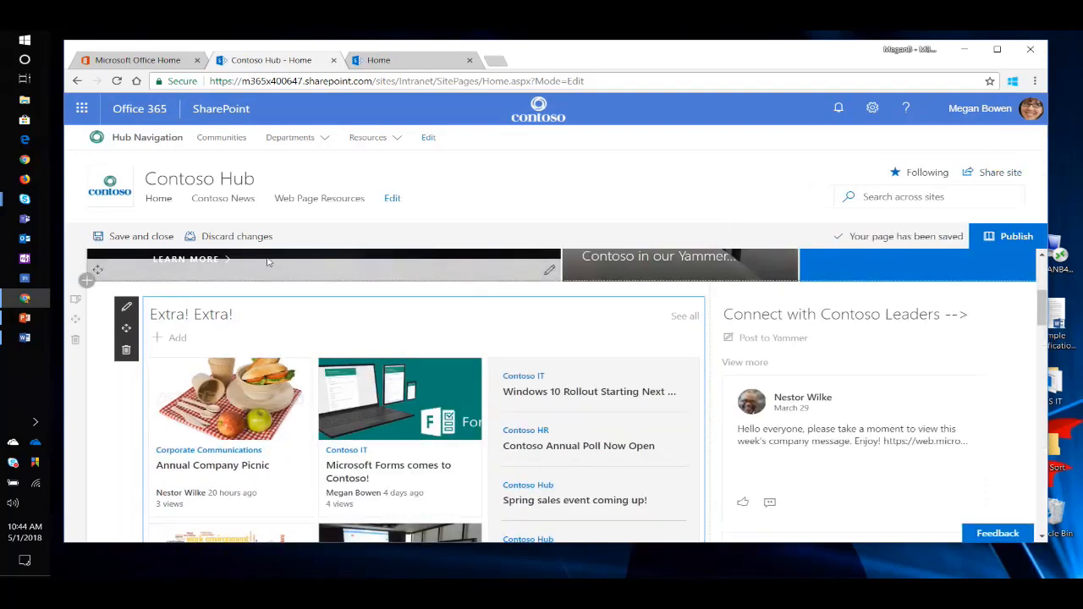
{"action": "left_click", "coordinate": [1009, 236]}
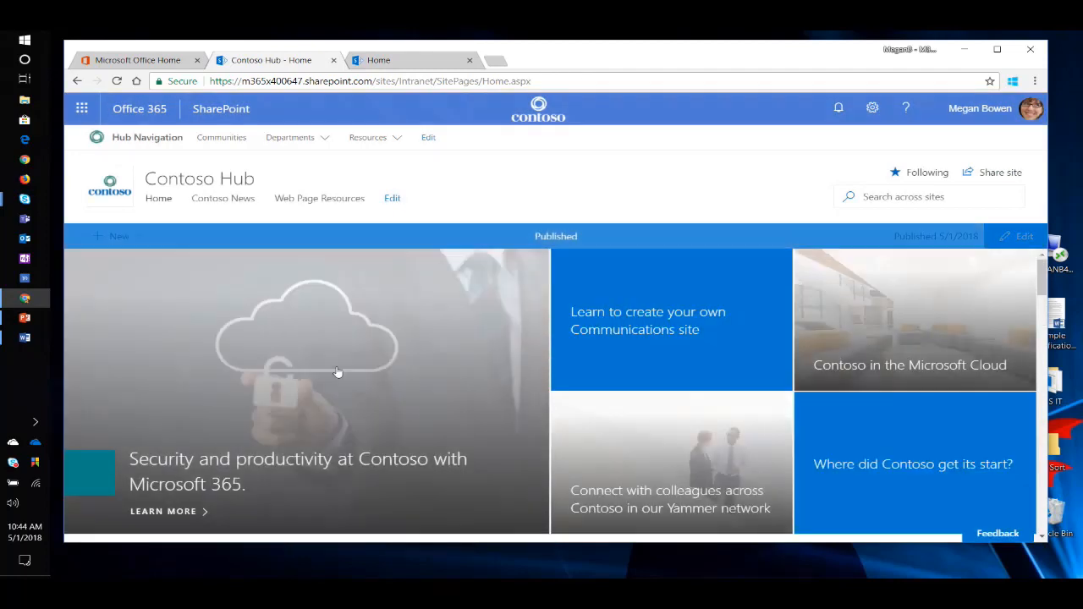
Review the Extra! Extra! news and the Events section on the published Contoso Hub home page.
{"action": "scroll", "coordinate": [432, 356], "scroll_direction": "down", "scroll_amount": 3}
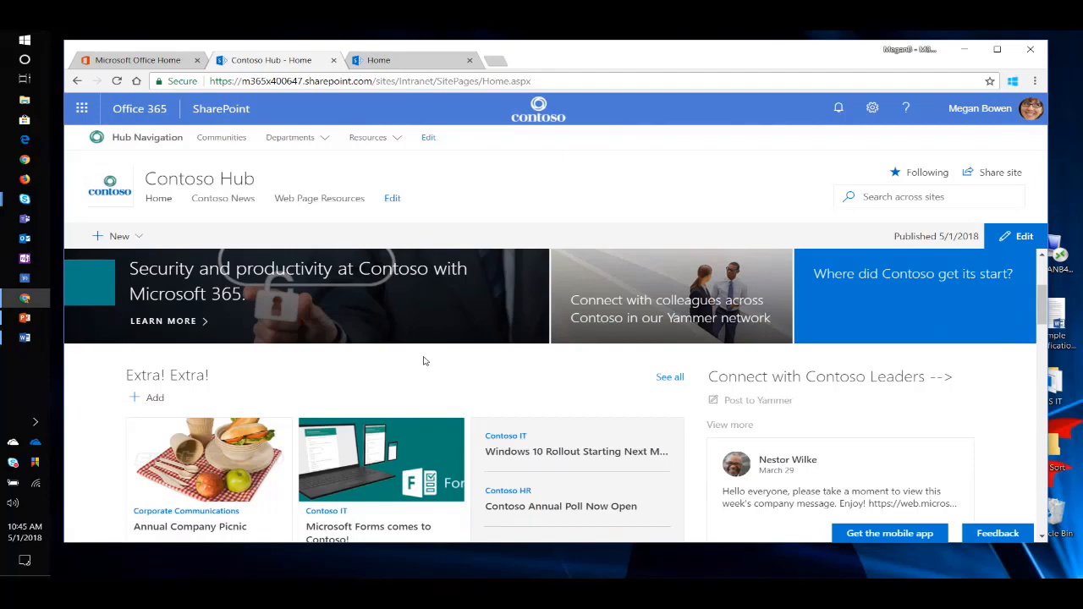
{"action": "scroll", "coordinate": [471, 361], "scroll_direction": "down", "scroll_amount": 2}
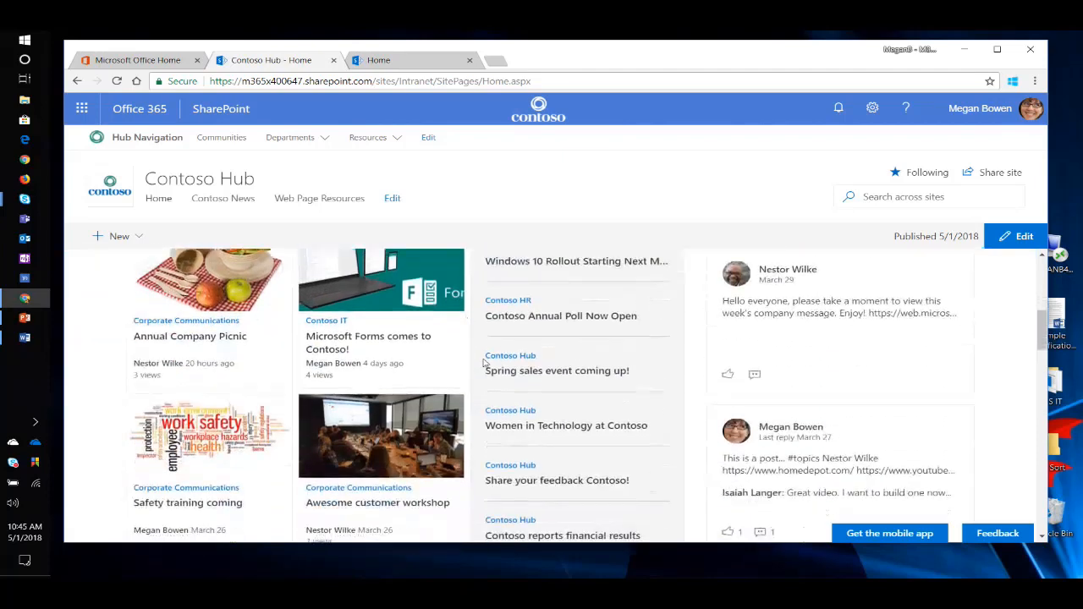
{"action": "scroll", "coordinate": [482, 362], "scroll_direction": "up", "scroll_amount": 2}
{"action": "scroll", "coordinate": [286, 376], "scroll_direction": "down", "scroll_amount": 5}
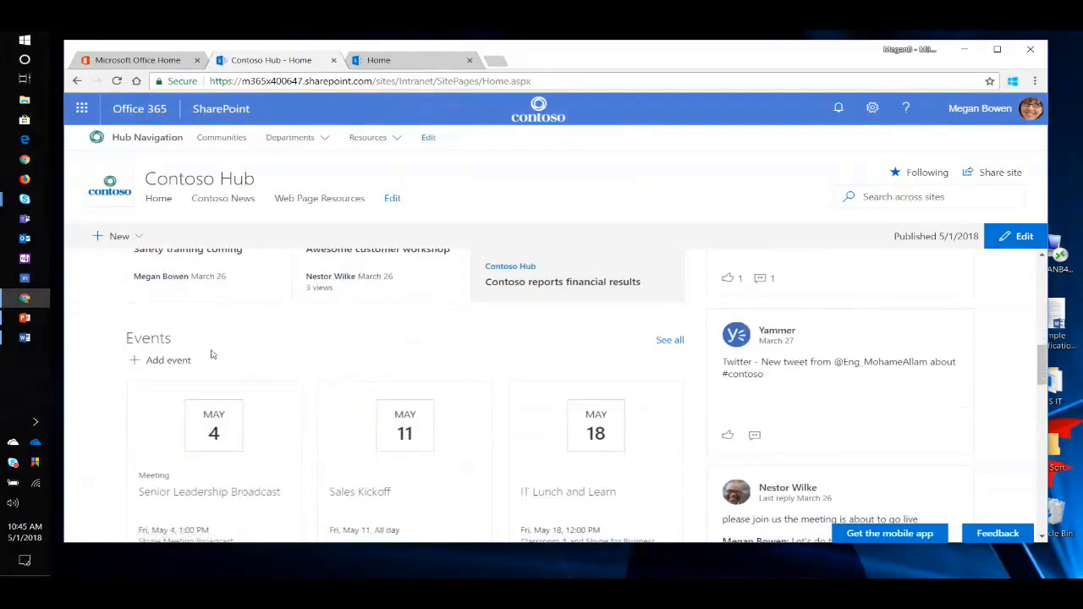
{"action": "scroll", "coordinate": [267, 377], "scroll_direction": "down", "scroll_amount": 3}
{"action": "scroll", "coordinate": [260, 364], "scroll_direction": "up", "scroll_amount": 1}
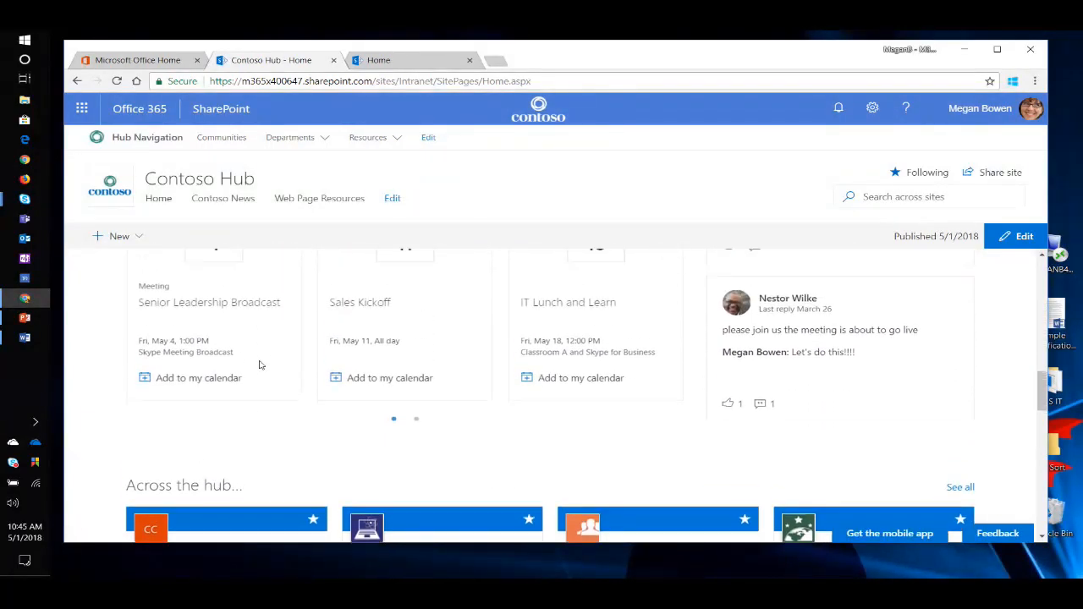
Page forward and back through the sites in the Across the hub section and look over the Quick Links.
{"action": "scroll", "coordinate": [259, 367], "scroll_direction": "down", "scroll_amount": 3}
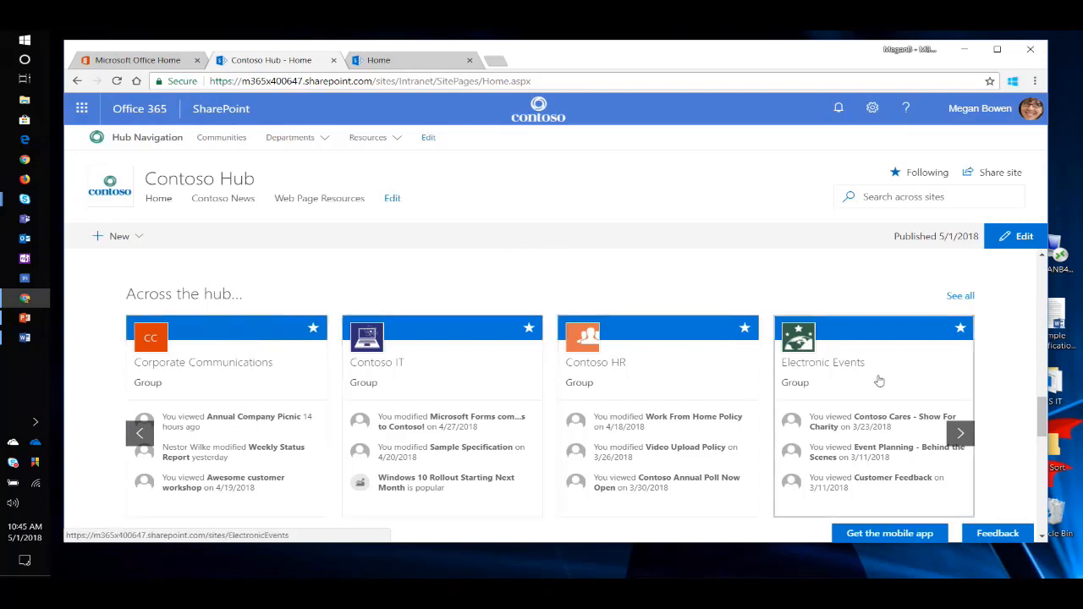
{"action": "left_click", "coordinate": [965, 434]}
{"action": "left_click", "coordinate": [966, 434]}
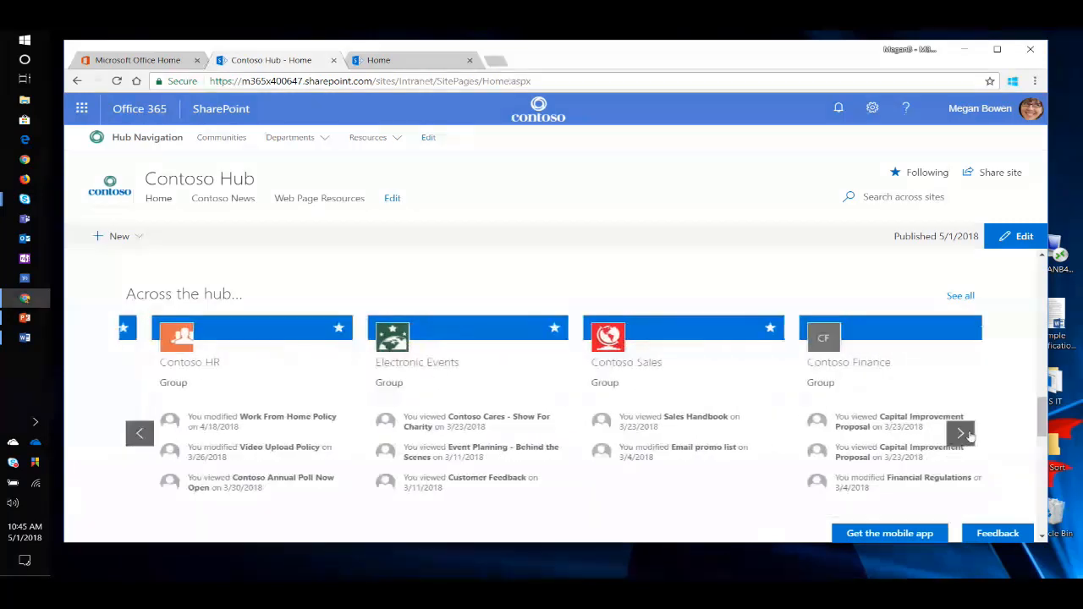
{"action": "left_click", "coordinate": [140, 434]}
{"action": "left_click", "coordinate": [140, 434]}
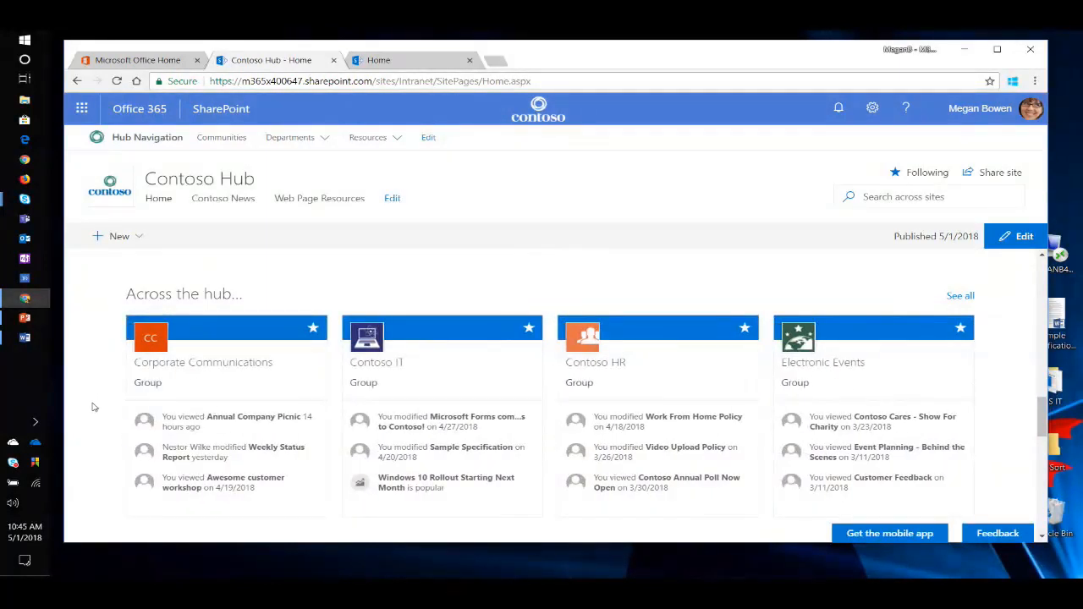
{"action": "scroll", "coordinate": [107, 399], "scroll_direction": "down", "scroll_amount": 3}
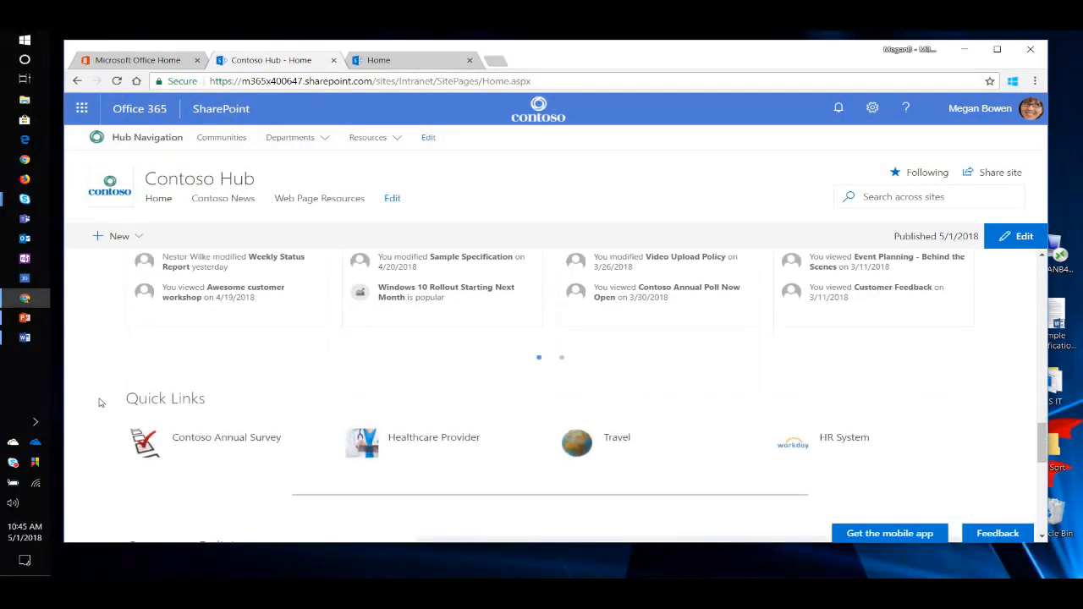
{"action": "scroll", "coordinate": [104, 385], "scroll_direction": "down", "scroll_amount": 1}
{"action": "scroll", "coordinate": [101, 386], "scroll_direction": "up", "scroll_amount": 2}
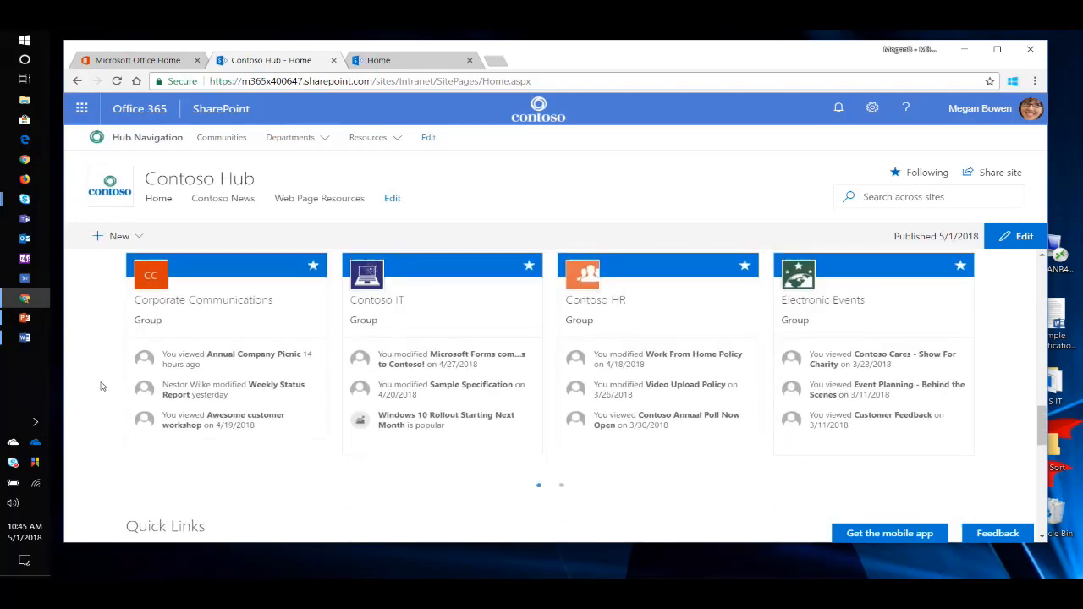
Return to the beginning of the hub home page and view the Connect with Contoso Leaders Yammer feed.
{"action": "scroll", "coordinate": [104, 386], "scroll_direction": "up", "scroll_amount": 10}
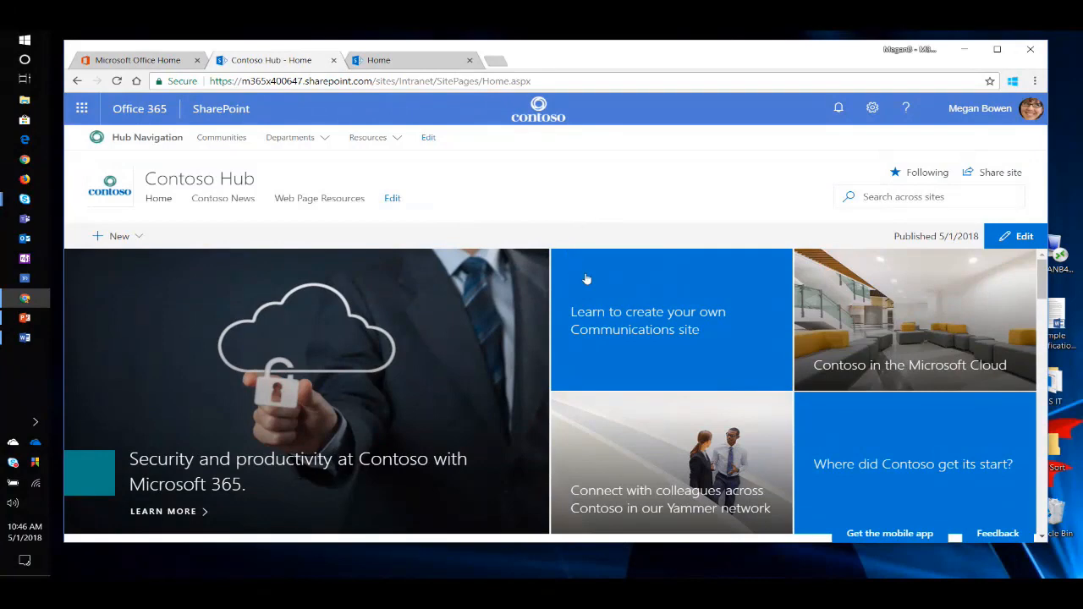
{"action": "scroll", "coordinate": [652, 457], "scroll_direction": "down", "scroll_amount": 6}
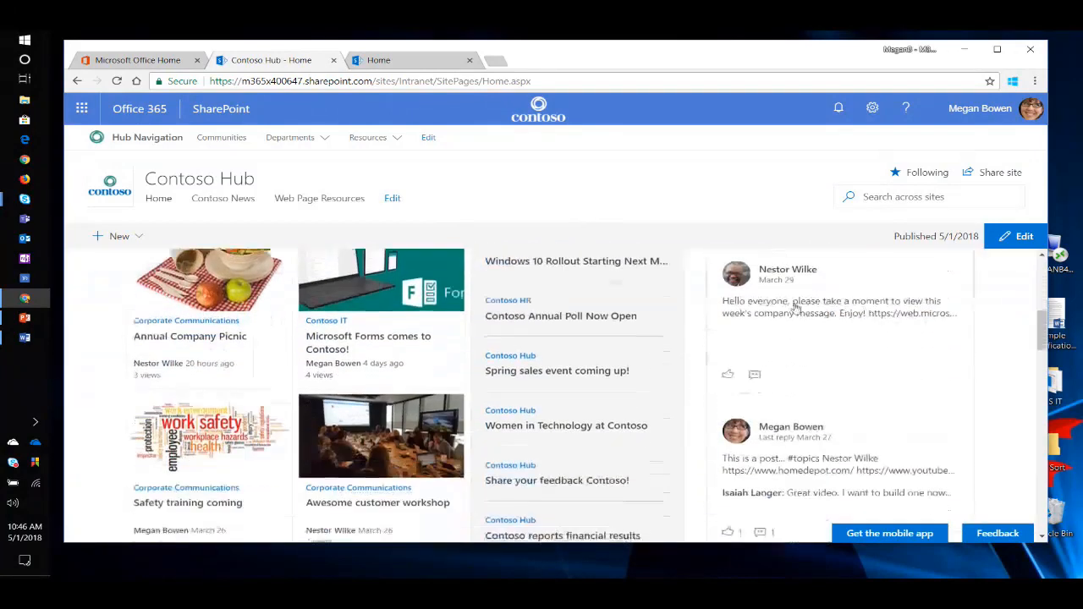
{"action": "scroll", "coordinate": [796, 309], "scroll_direction": "up", "scroll_amount": 2}
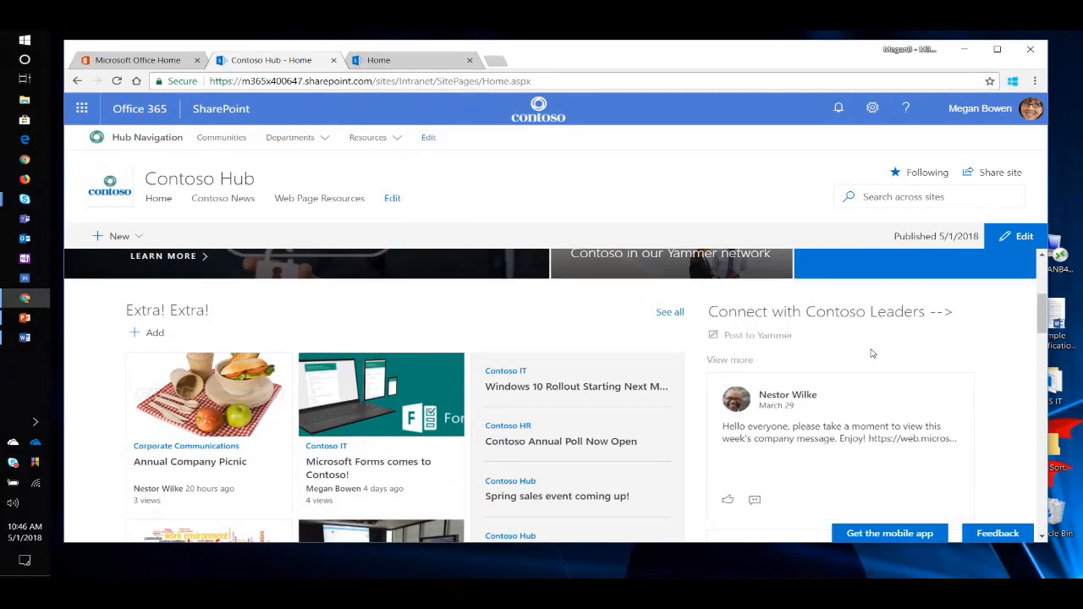
Open the March 29 leadership post from the Connect with Contoso Leaders feed in Yammer, view the conversation and close it.
{"action": "scroll", "coordinate": [884, 355], "scroll_direction": "down", "scroll_amount": 2}
{"action": "scroll", "coordinate": [816, 374], "scroll_direction": "up", "scroll_amount": 1}
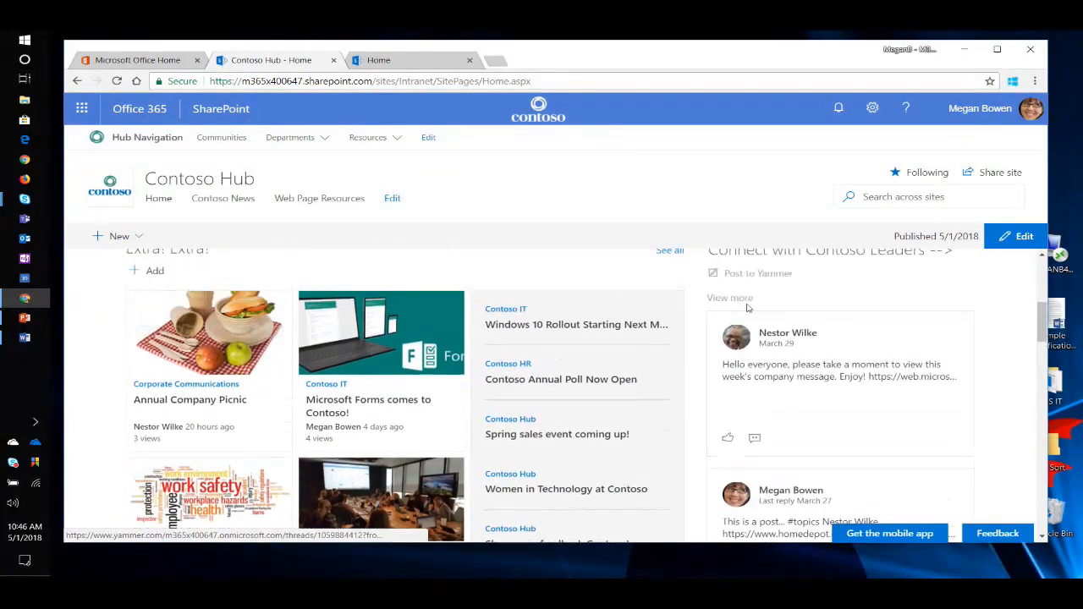
{"action": "scroll", "coordinate": [837, 315], "scroll_direction": "up", "scroll_amount": 1}
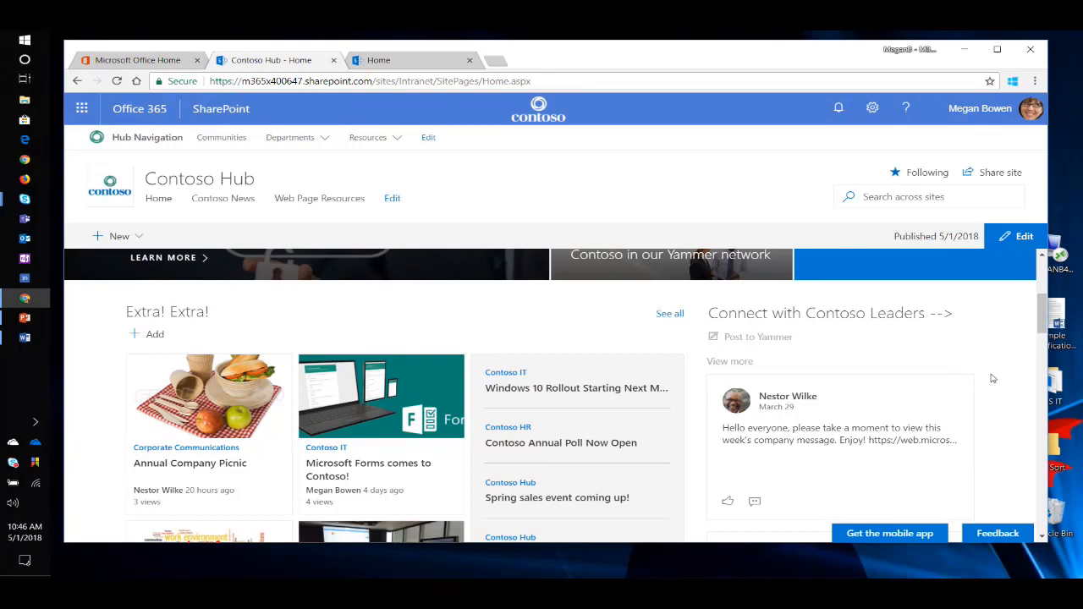
{"action": "scroll", "coordinate": [993, 375], "scroll_direction": "down", "scroll_amount": 3}
{"action": "scroll", "coordinate": [999, 390], "scroll_direction": "up", "scroll_amount": 1}
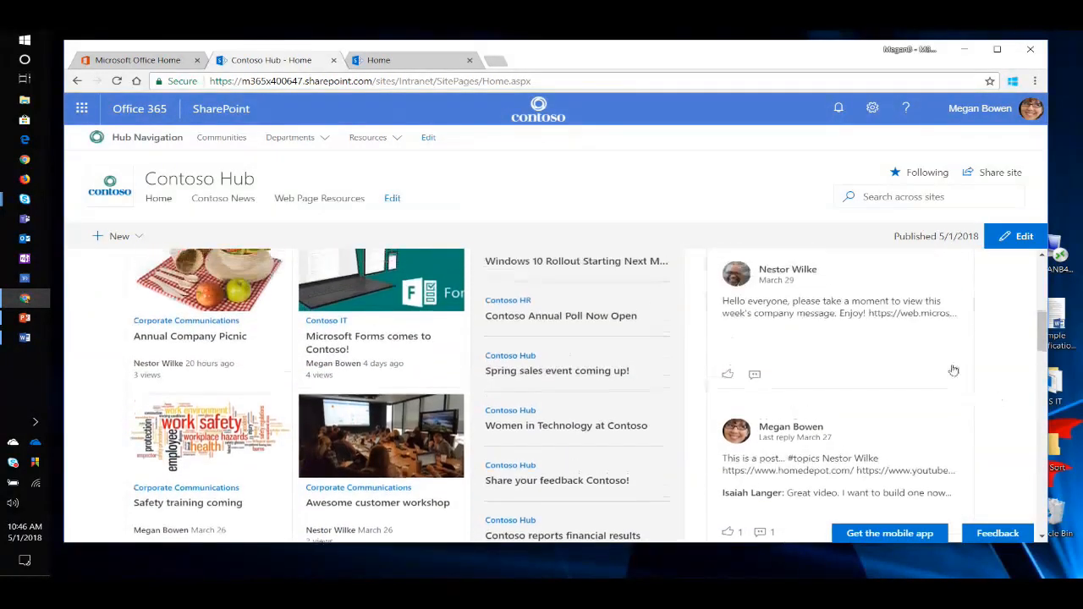
{"action": "left_click", "coordinate": [729, 375]}
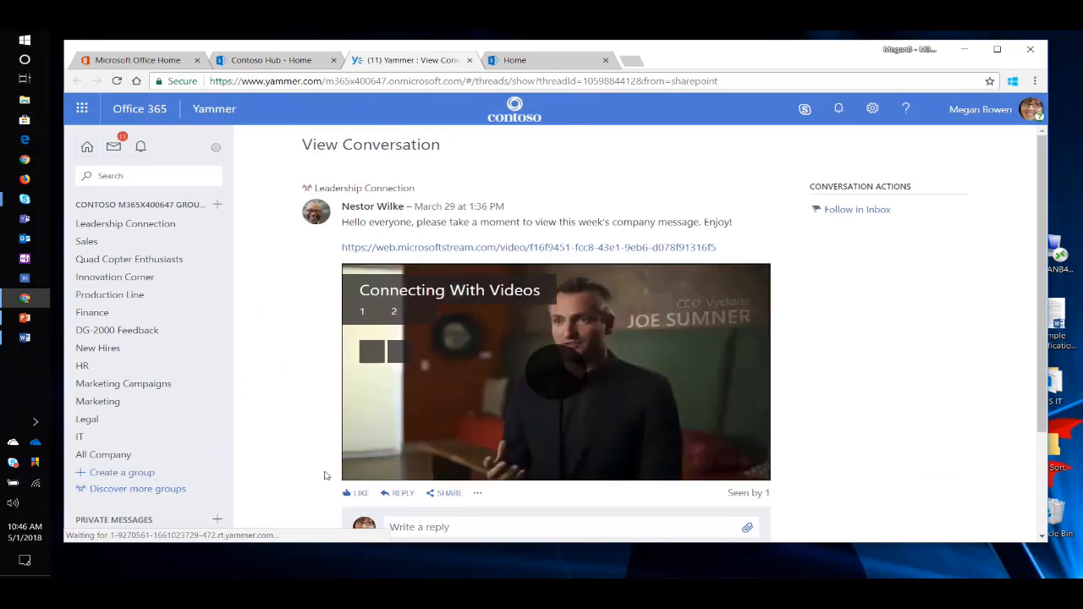
{"action": "left_click", "coordinate": [471, 61]}
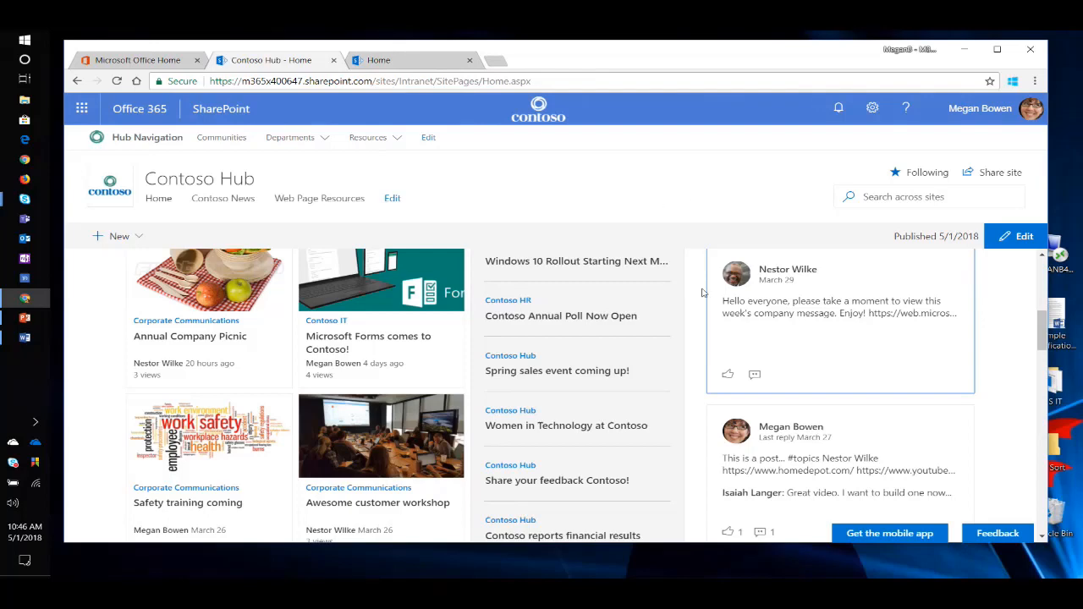
Look through the hub home page from Events and Across the hub to Quick Links, Company Policies and the Intranet video channel.
{"action": "scroll", "coordinate": [700, 313], "scroll_direction": "down", "scroll_amount": 5}
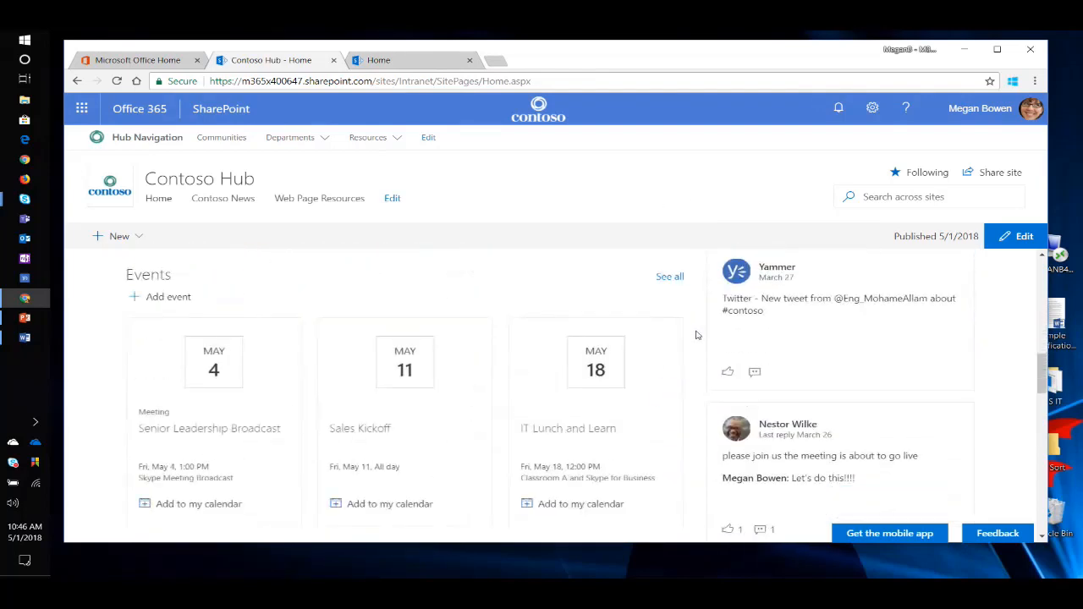
{"action": "scroll", "coordinate": [708, 336], "scroll_direction": "up", "scroll_amount": 2}
{"action": "scroll", "coordinate": [702, 337], "scroll_direction": "down", "scroll_amount": 3}
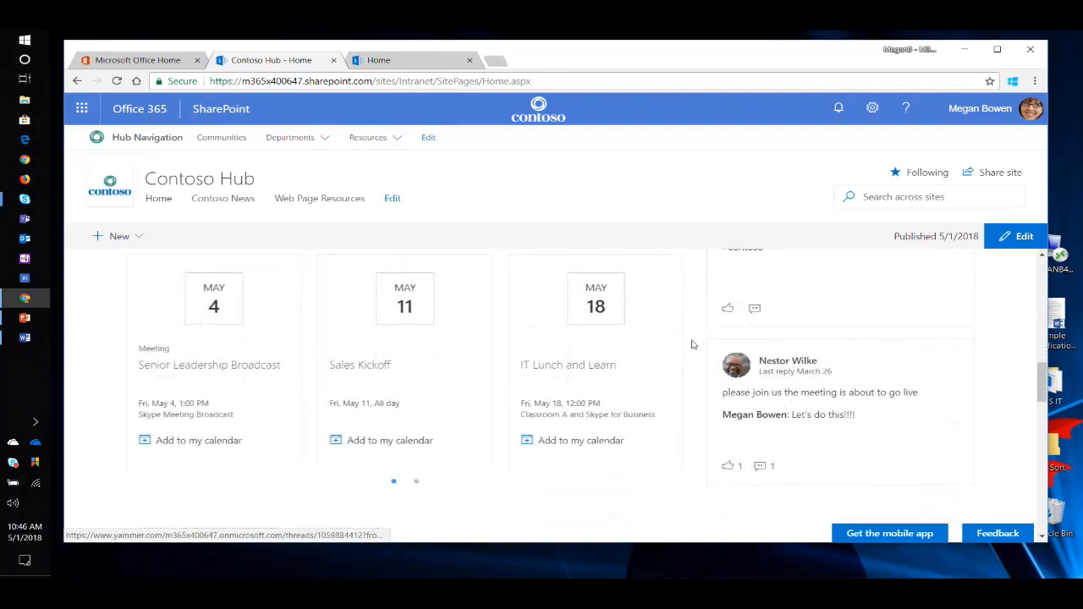
{"action": "scroll", "coordinate": [691, 344], "scroll_direction": "down", "scroll_amount": 2}
{"action": "scroll", "coordinate": [689, 345], "scroll_direction": "down", "scroll_amount": 2}
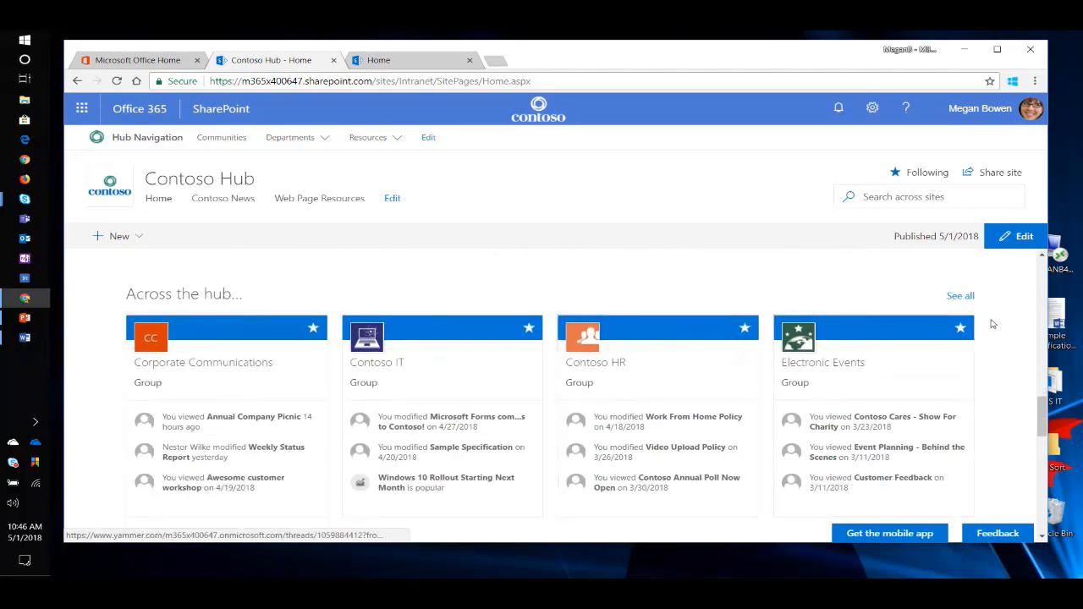
{"action": "scroll", "coordinate": [993, 326], "scroll_direction": "down", "scroll_amount": 2}
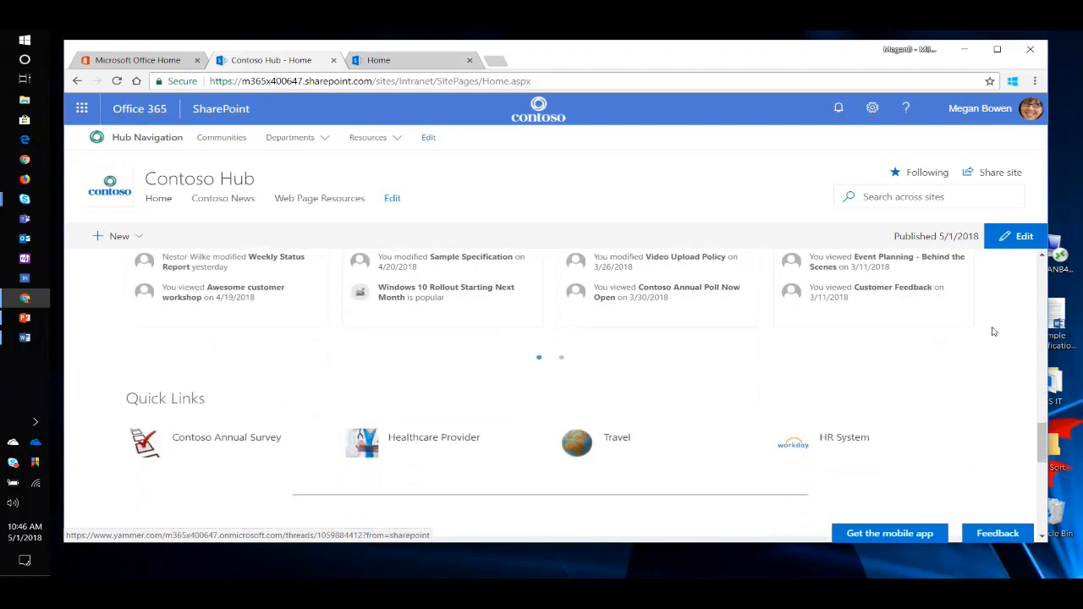
{"action": "scroll", "coordinate": [991, 335], "scroll_direction": "down", "scroll_amount": 3}
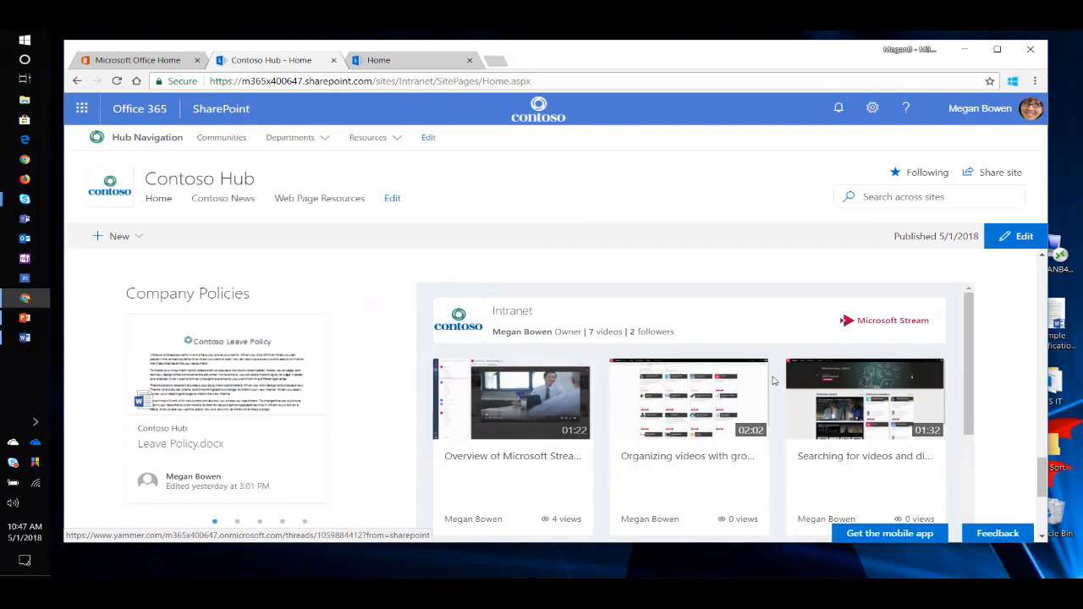
{"action": "scroll", "coordinate": [716, 396], "scroll_direction": "down", "scroll_amount": 2}
{"action": "scroll", "coordinate": [719, 369], "scroll_direction": "down", "scroll_amount": 2}
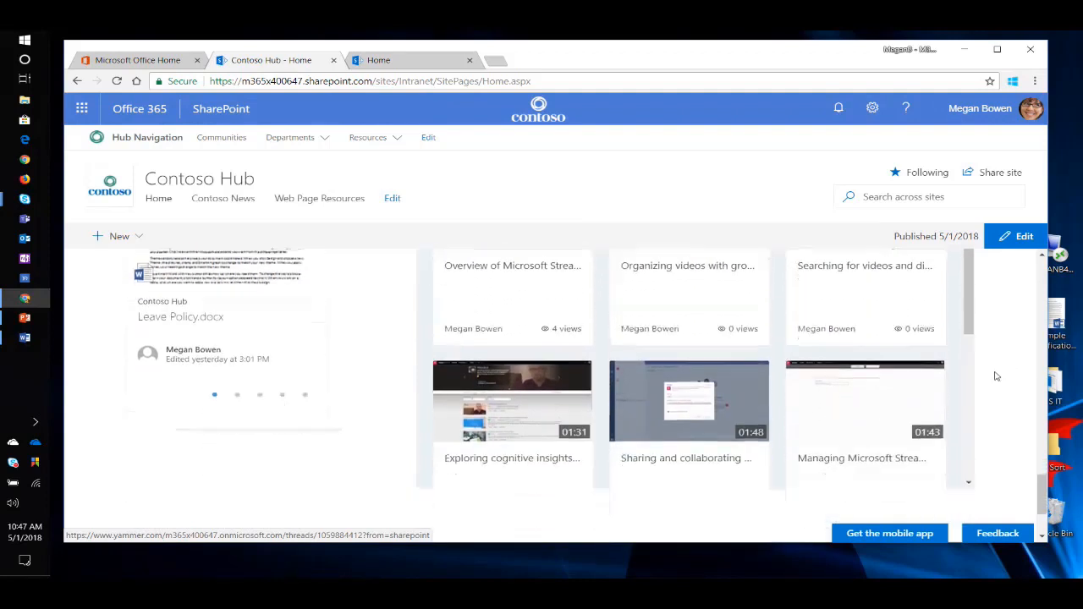
{"action": "scroll", "coordinate": [718, 368], "scroll_direction": "up", "scroll_amount": 2}
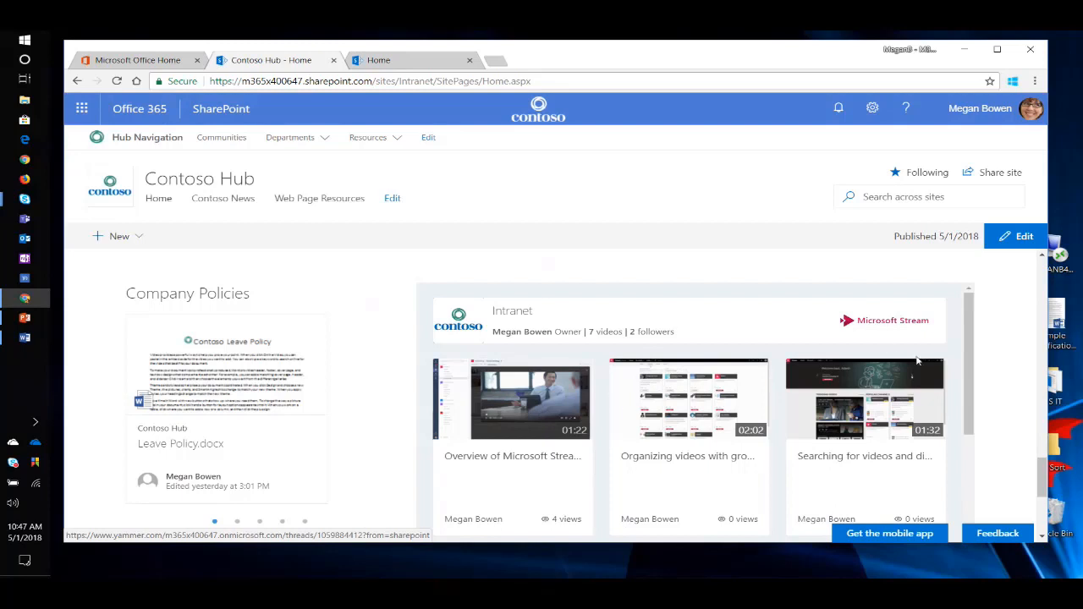
Open the Overview of Microsoft Stream video in the embedded Intranet channel, view its player and close it.
{"action": "scroll", "coordinate": [892, 407], "scroll_direction": "down", "scroll_amount": 1}
{"action": "scroll", "coordinate": [892, 407], "scroll_direction": "down", "scroll_amount": 1}
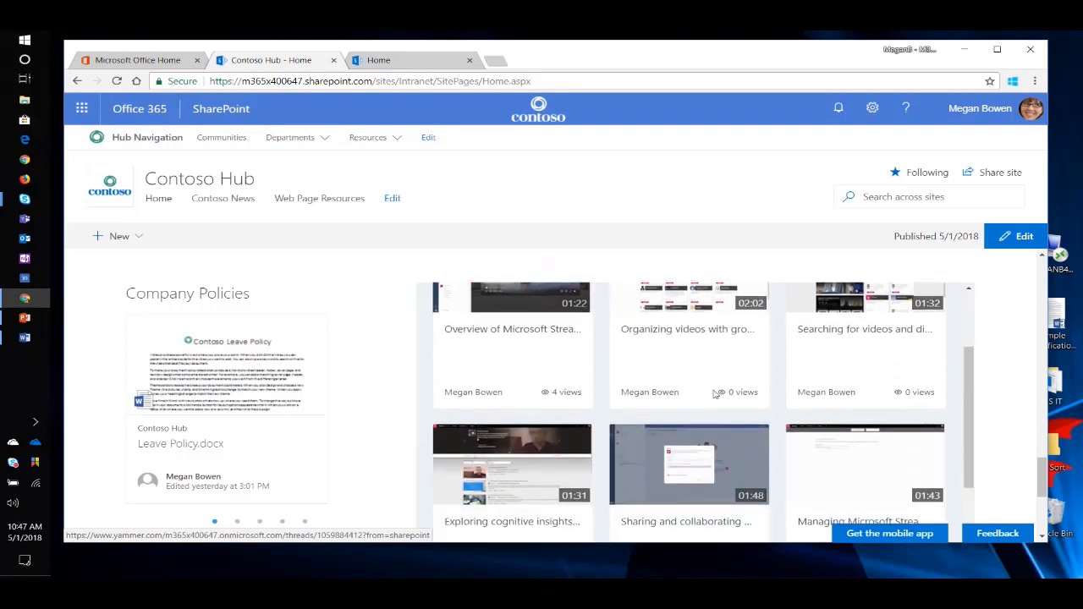
{"action": "left_click", "coordinate": [546, 315]}
{"action": "scroll", "coordinate": [849, 355], "scroll_direction": "down", "scroll_amount": 2}
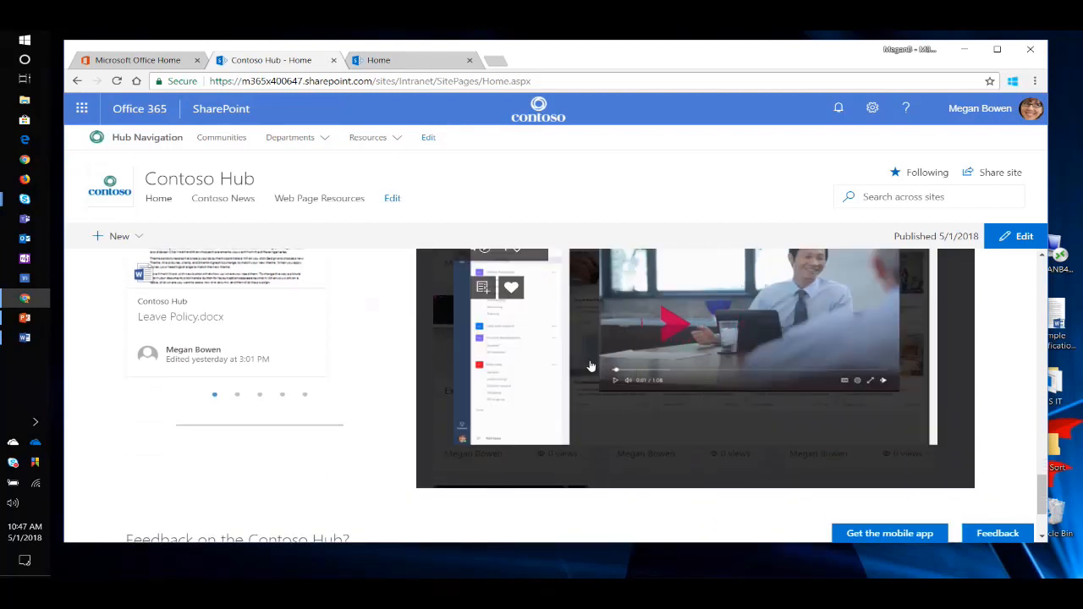
{"action": "scroll", "coordinate": [597, 374], "scroll_direction": "up", "scroll_amount": 1}
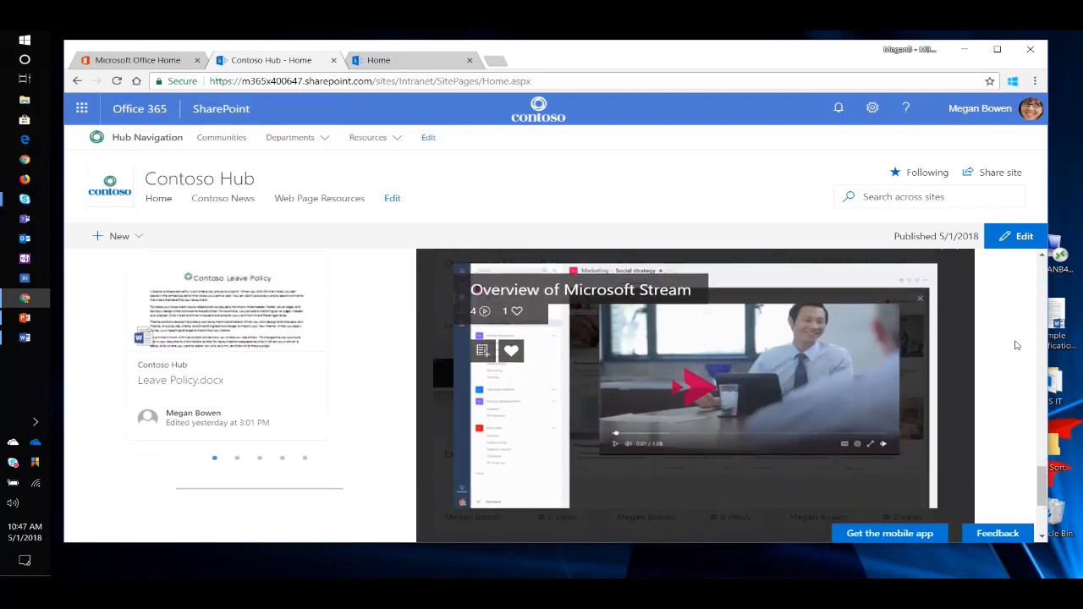
{"action": "scroll", "coordinate": [973, 326], "scroll_direction": "up", "scroll_amount": 1}
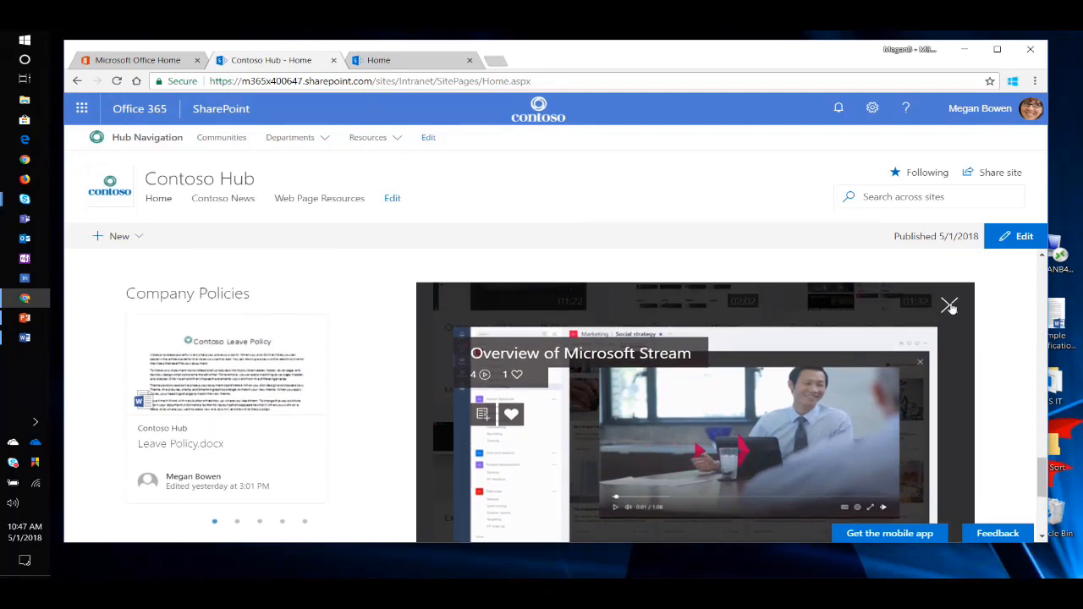
{"action": "left_click", "coordinate": [950, 306]}
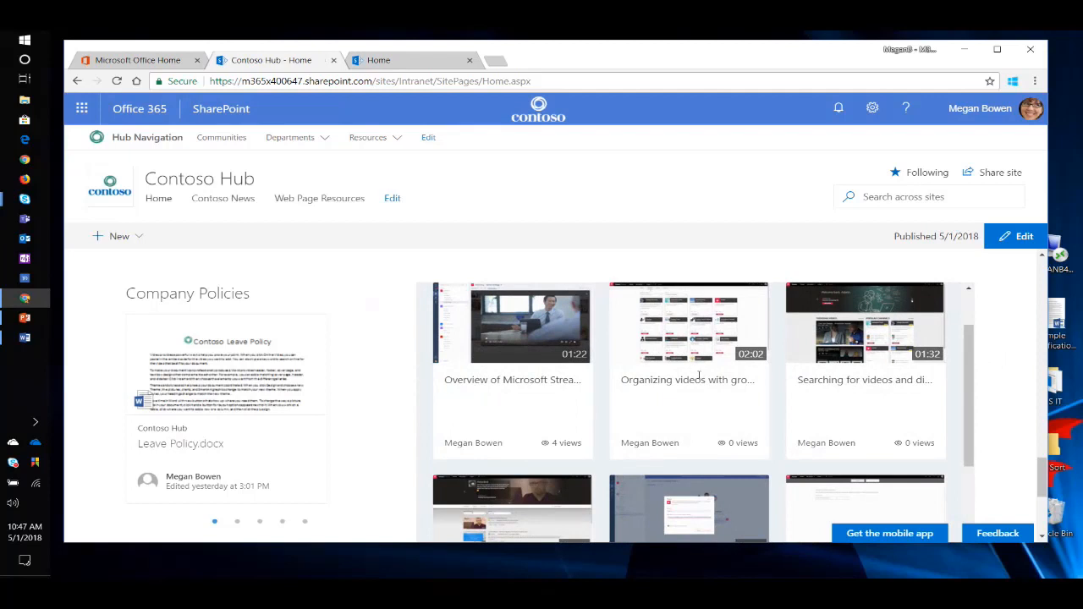
View the remaining channel videos and the contacts under Feedback on the Contoso Hub?
{"action": "scroll", "coordinate": [267, 372], "scroll_direction": "down", "scroll_amount": 1}
{"action": "scroll", "coordinate": [296, 360], "scroll_direction": "down", "scroll_amount": 3}
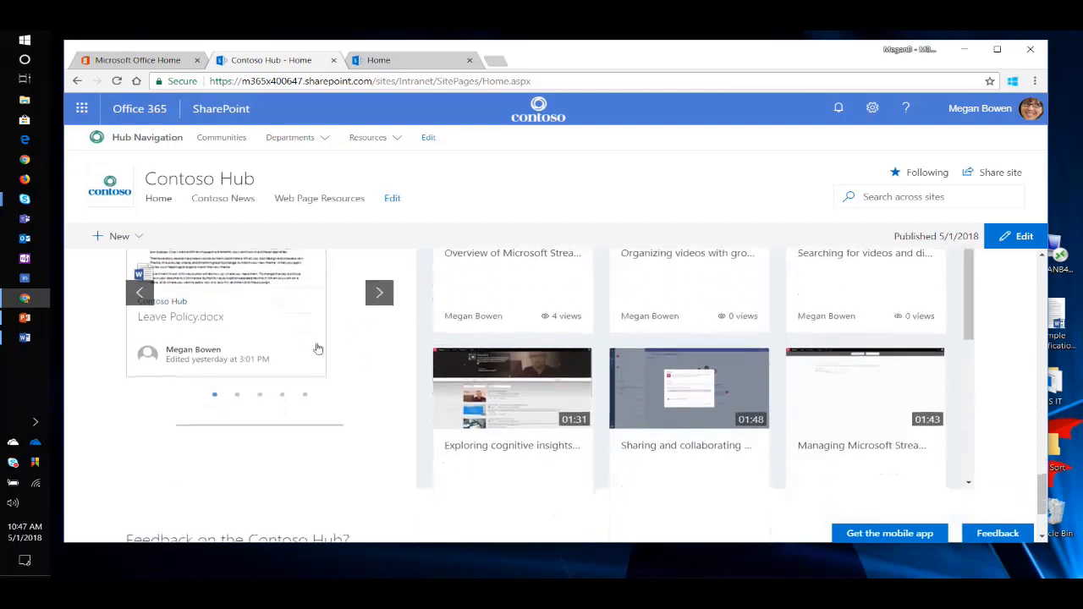
{"action": "scroll", "coordinate": [355, 306], "scroll_direction": "down", "scroll_amount": 3}
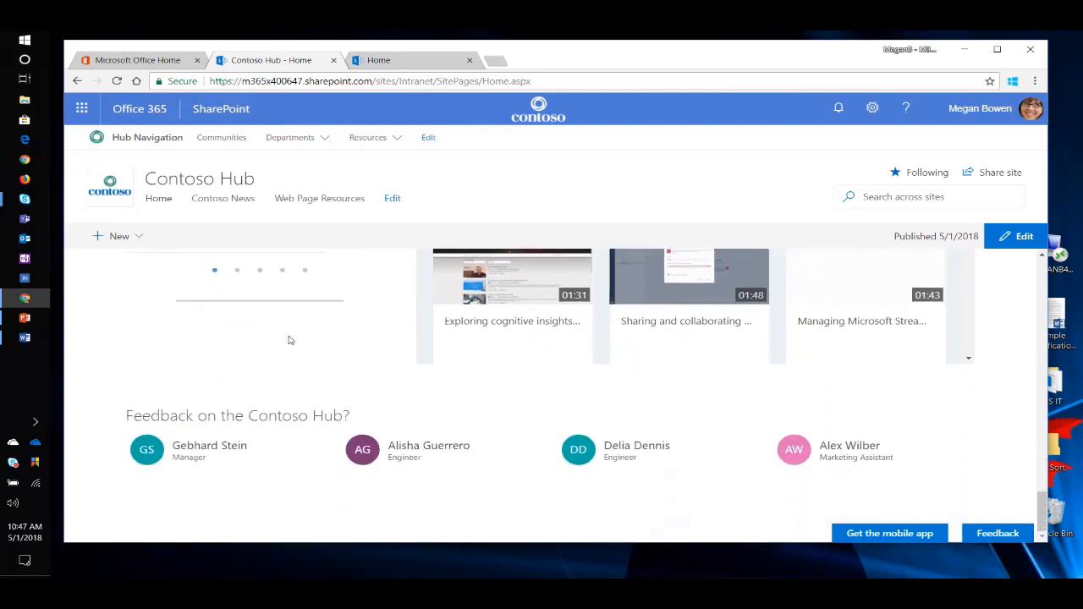
{"action": "scroll", "coordinate": [329, 437], "scroll_direction": "up", "scroll_amount": 5}
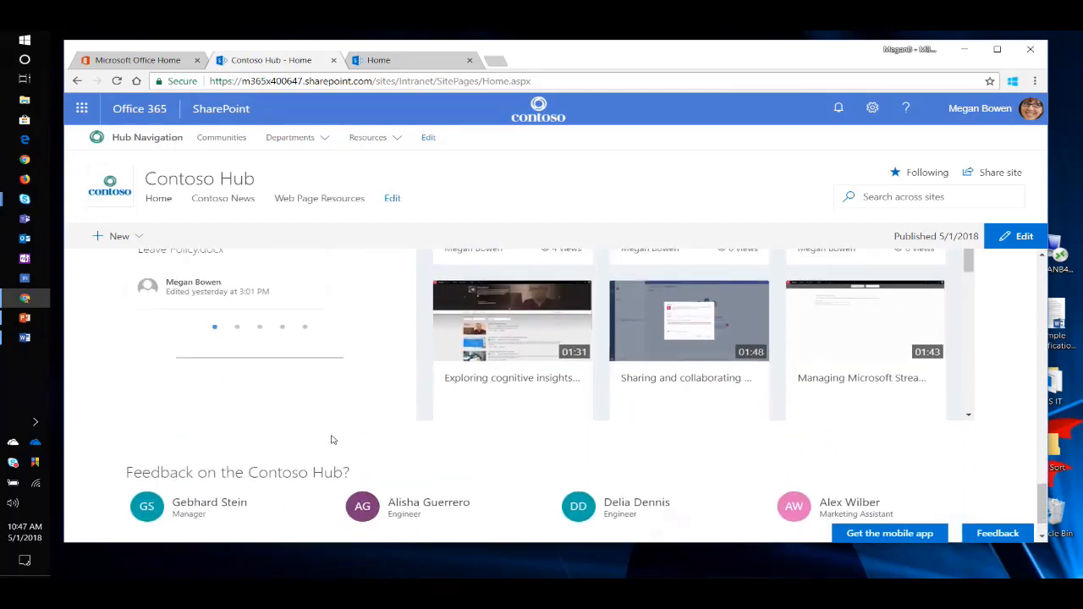
Open the Contoso Annual Survey from Quick Links in a new browser tab and switch to it.
{"action": "scroll", "coordinate": [329, 438], "scroll_direction": "up", "scroll_amount": 2}
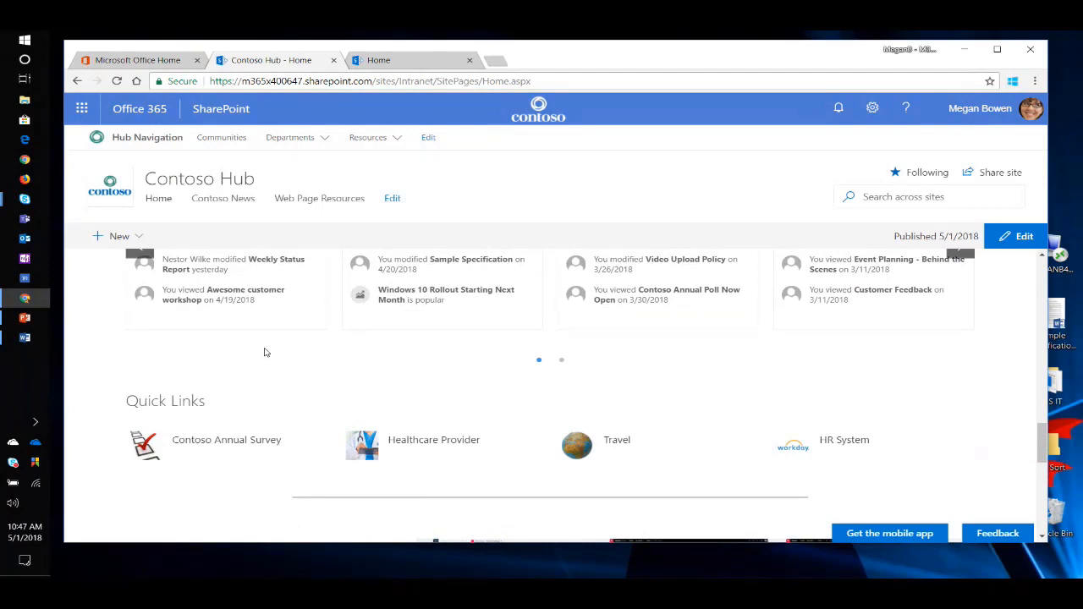
{"action": "right_click", "coordinate": [227, 444]}
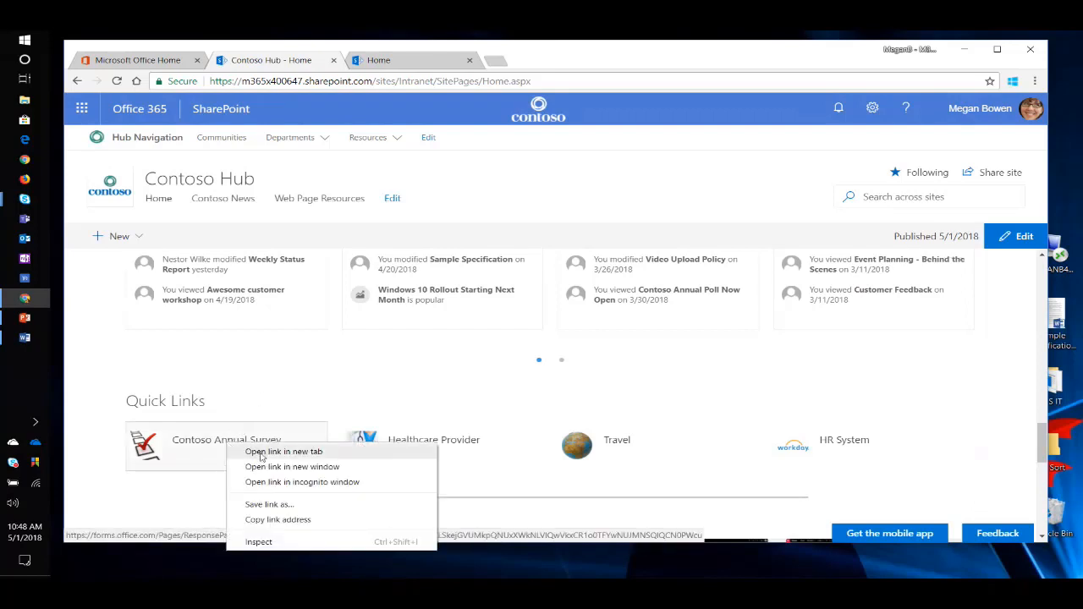
{"action": "left_click", "coordinate": [257, 452]}
{"action": "left_click", "coordinate": [408, 60]}
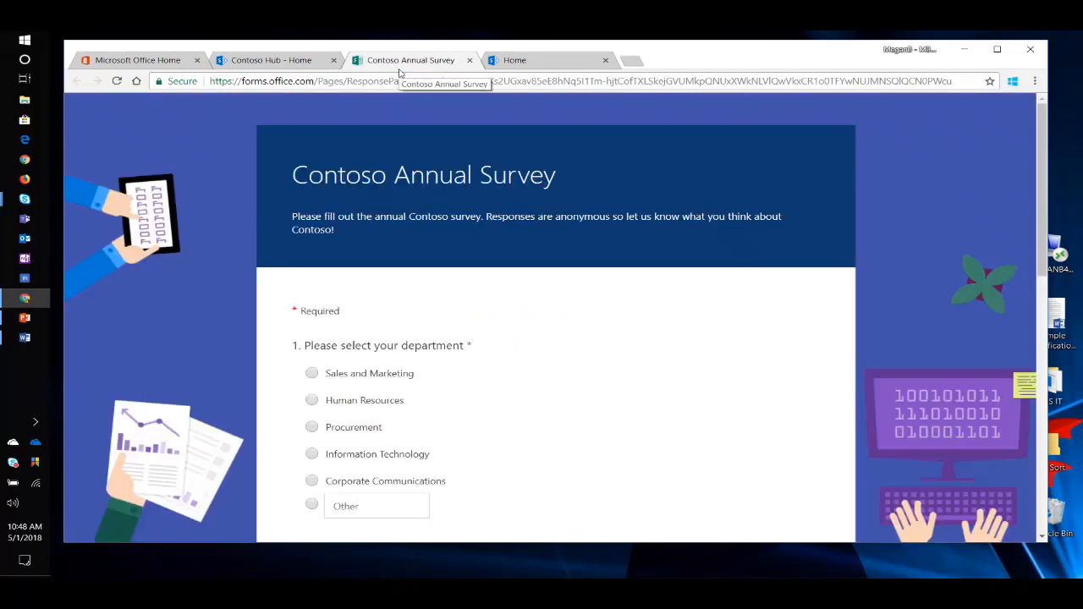
Review the questions of the Contoso Annual Survey through to its end and close the survey.
{"action": "scroll", "coordinate": [183, 372], "scroll_direction": "down", "scroll_amount": 3}
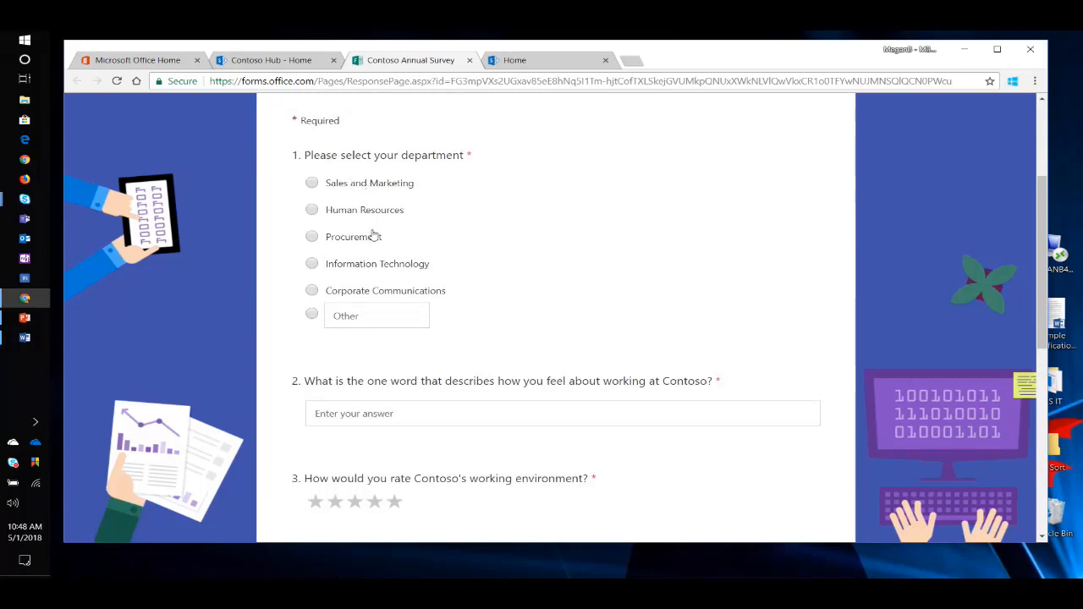
{"action": "scroll", "coordinate": [215, 283], "scroll_direction": "down", "scroll_amount": 2}
{"action": "scroll", "coordinate": [364, 296], "scroll_direction": "down", "scroll_amount": 2}
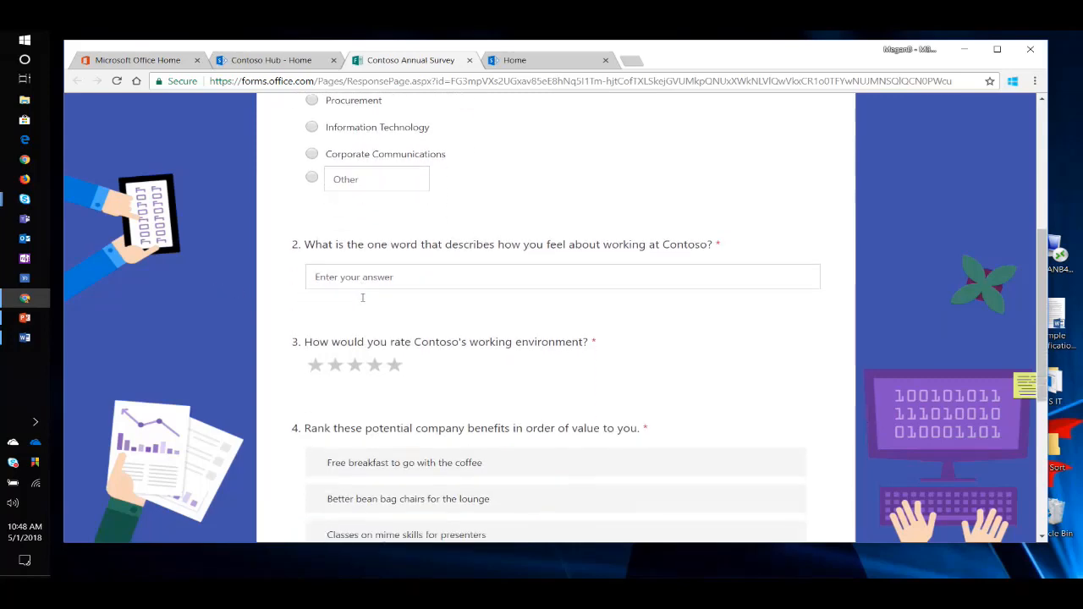
{"action": "scroll", "coordinate": [218, 288], "scroll_direction": "down", "scroll_amount": 2}
{"action": "scroll", "coordinate": [215, 303], "scroll_direction": "up", "scroll_amount": 10}
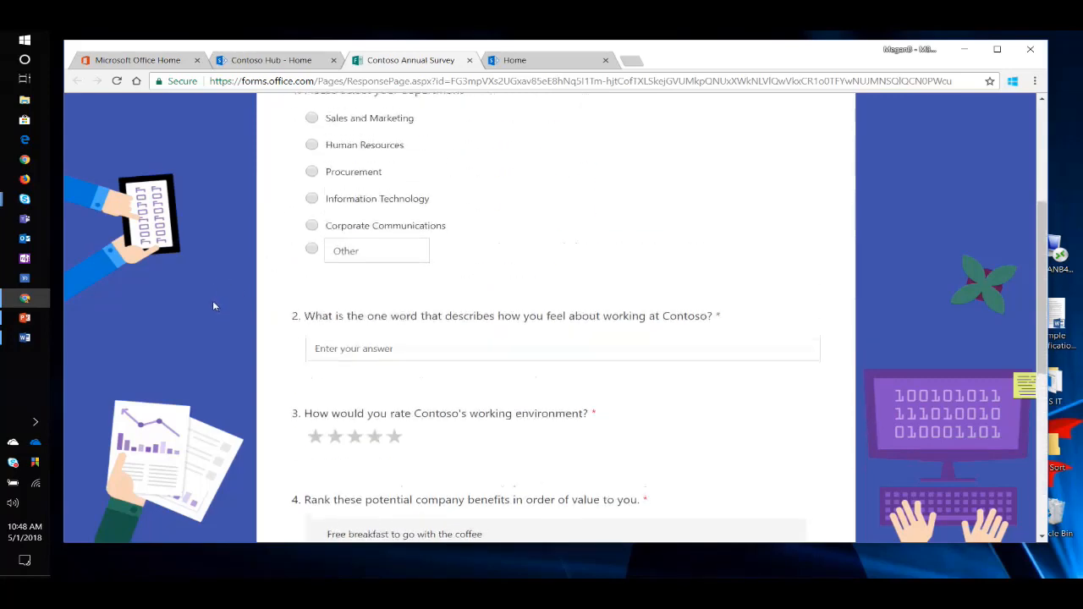
{"action": "scroll", "coordinate": [212, 304], "scroll_direction": "down", "scroll_amount": 9}
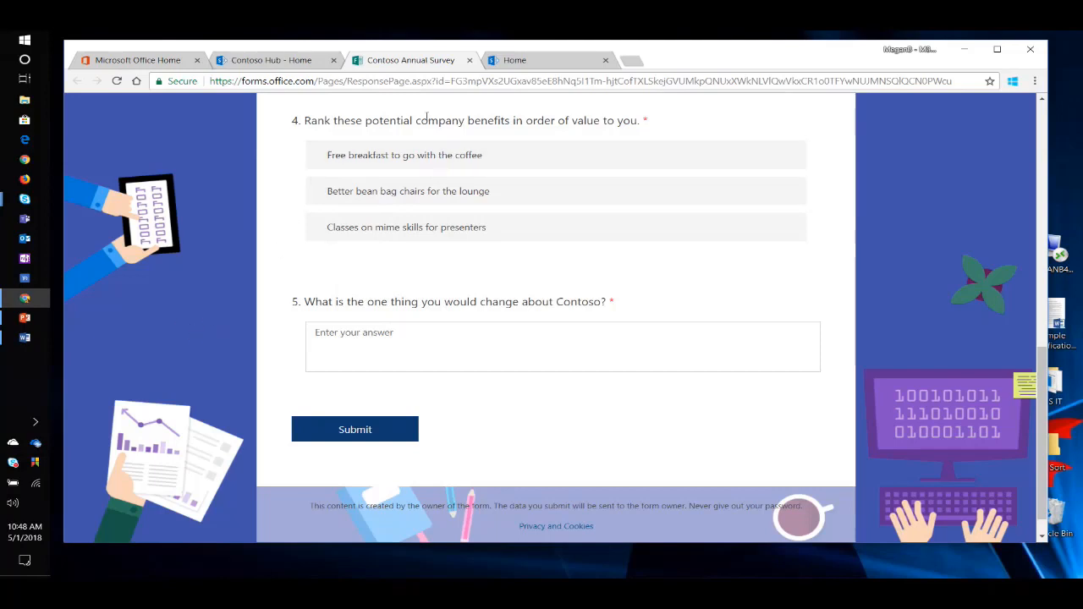
{"action": "left_click", "coordinate": [470, 61]}
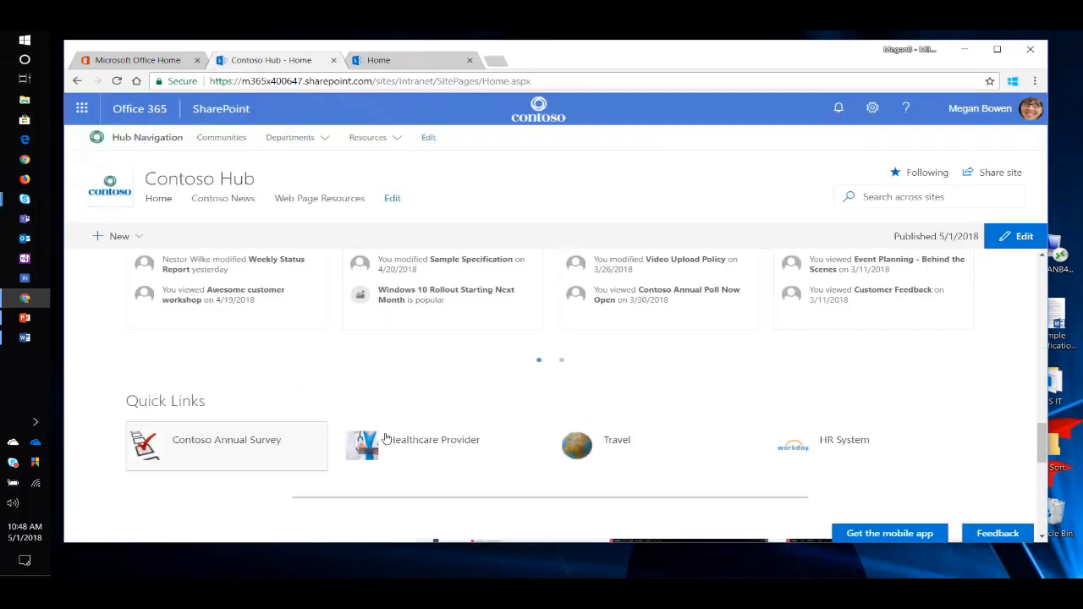
Return to the beginning of the hub home page, switch to the AirServer phone mirror and minimize the browser window.
{"action": "scroll", "coordinate": [302, 367], "scroll_direction": "up", "scroll_amount": 3}
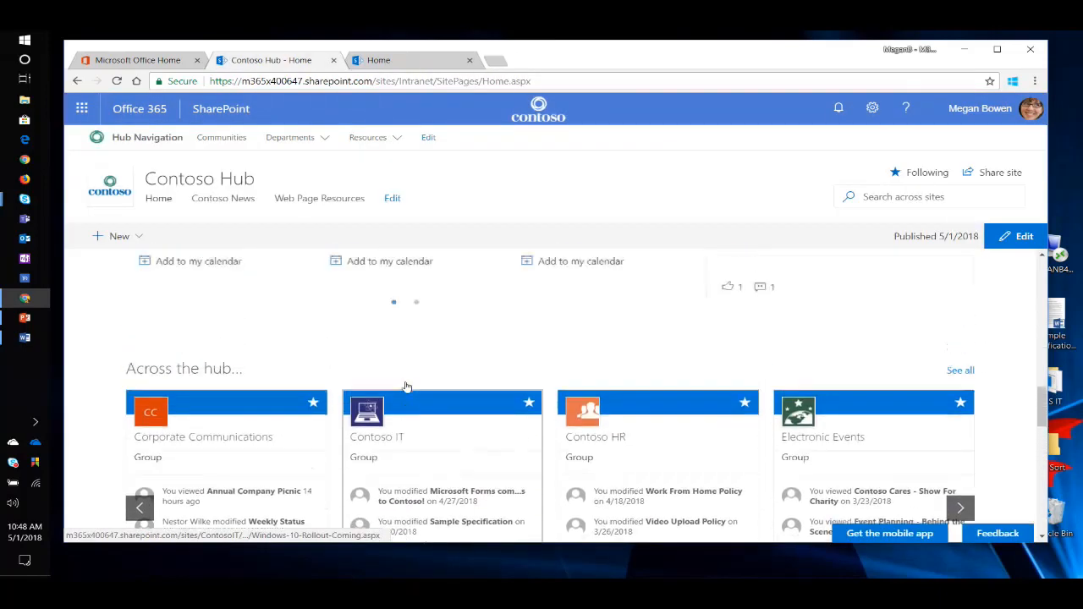
{"action": "scroll", "coordinate": [406, 386], "scroll_direction": "up", "scroll_amount": 10}
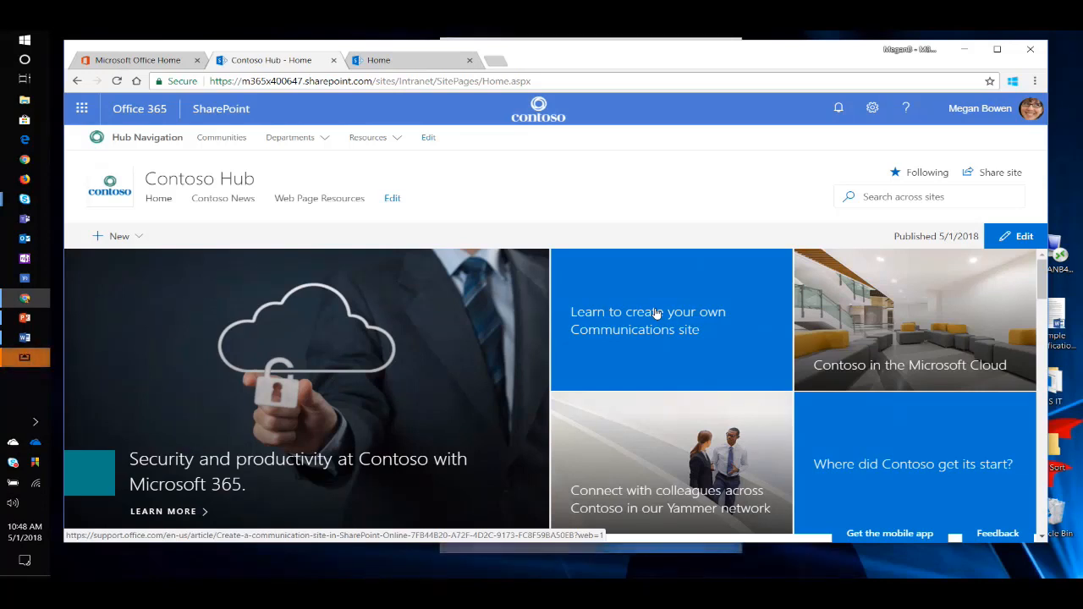
{"action": "left_click", "coordinate": [28, 359]}
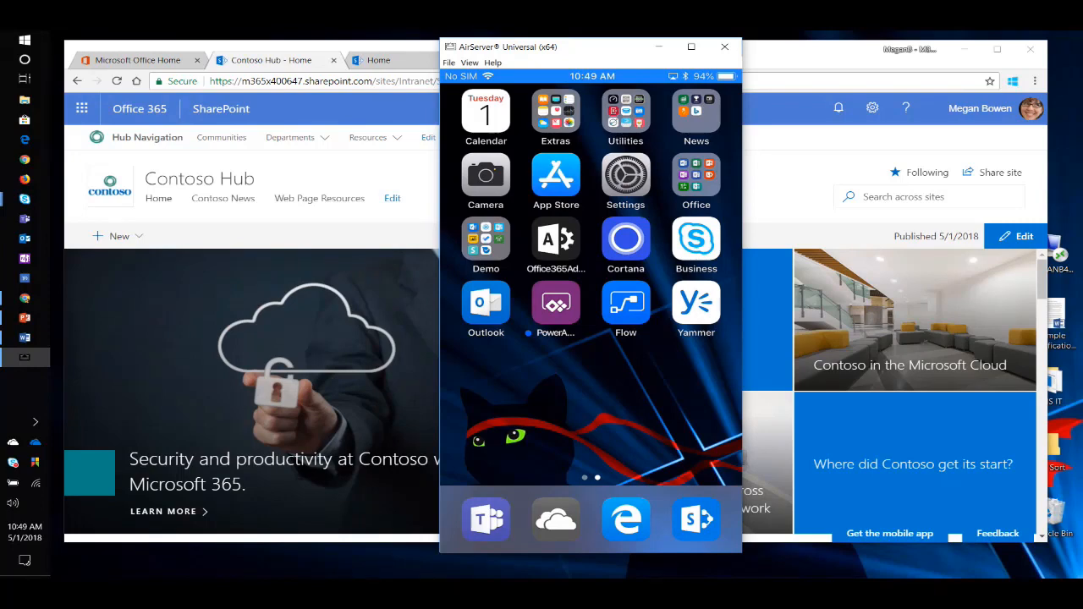
{"action": "left_click", "coordinate": [964, 49]}
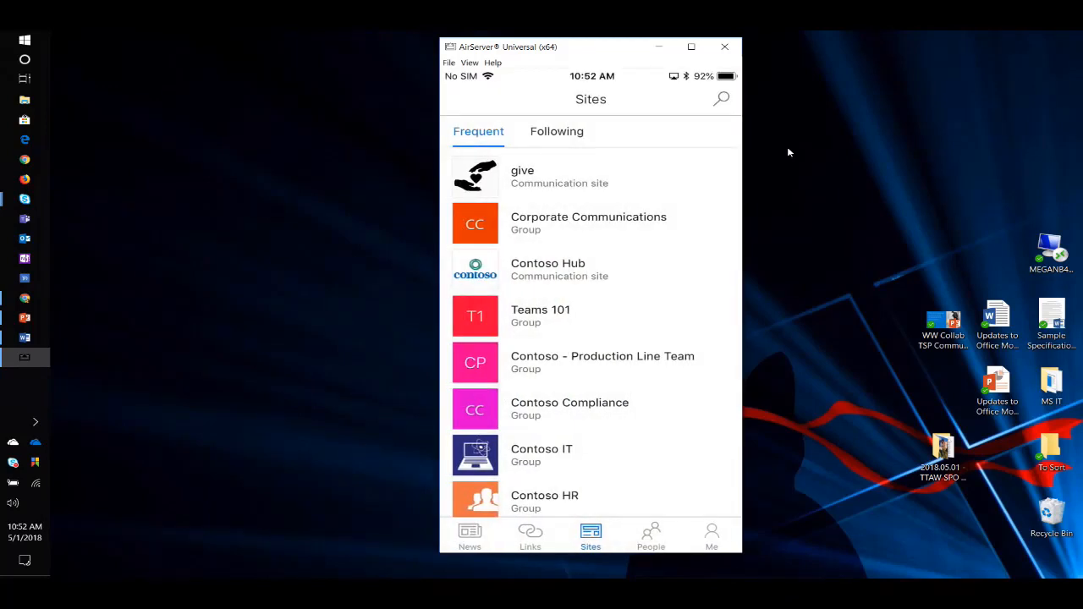
Switch to the SharePoint Online - What's New.pptx presentation, start the slide show from the Demo slide and advance to Next steps.
{"action": "left_click", "coordinate": [24, 301]}
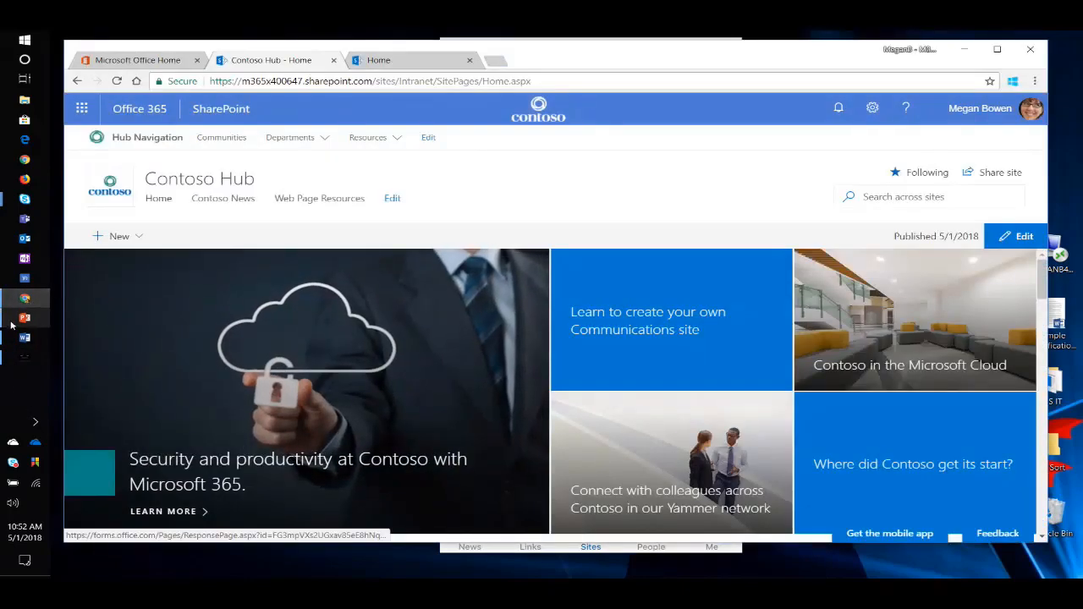
{"action": "left_click", "coordinate": [25, 318]}
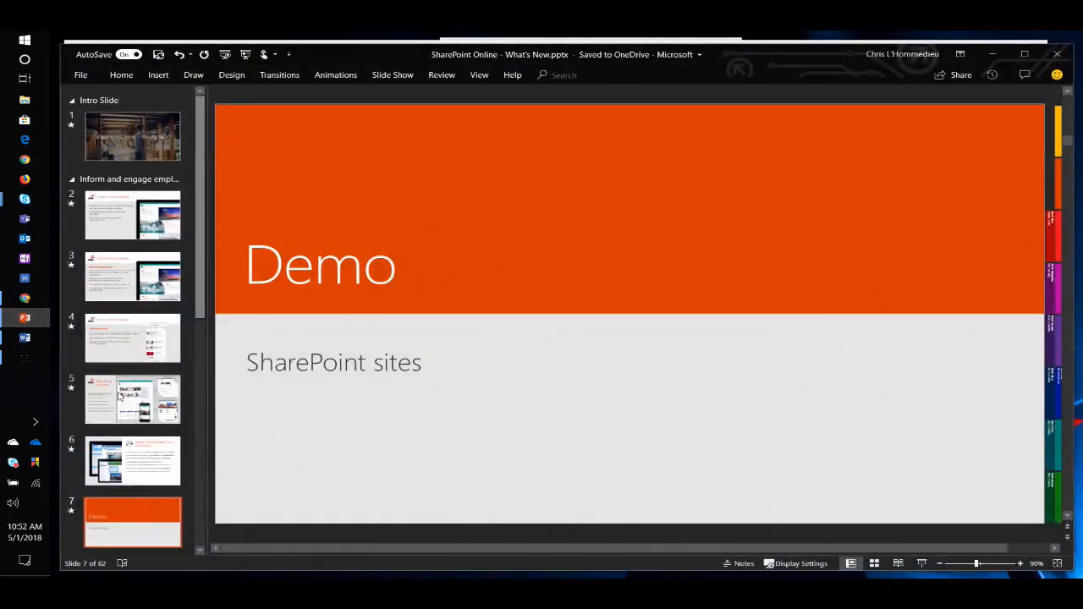
{"action": "scroll", "coordinate": [145, 503], "scroll_direction": "down", "scroll_amount": 2}
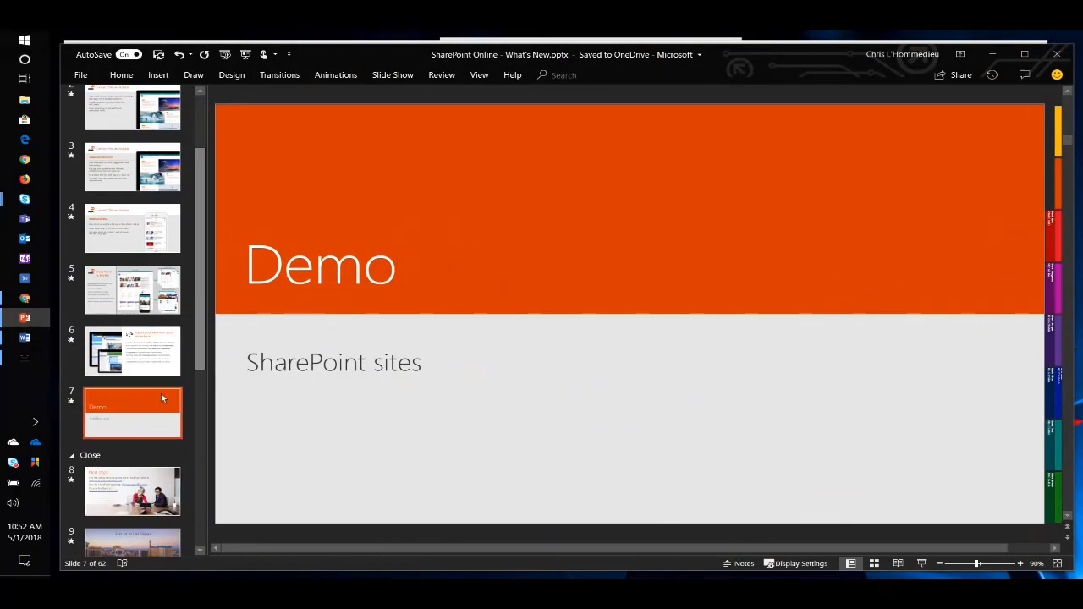
{"action": "left_click", "coordinate": [247, 56]}
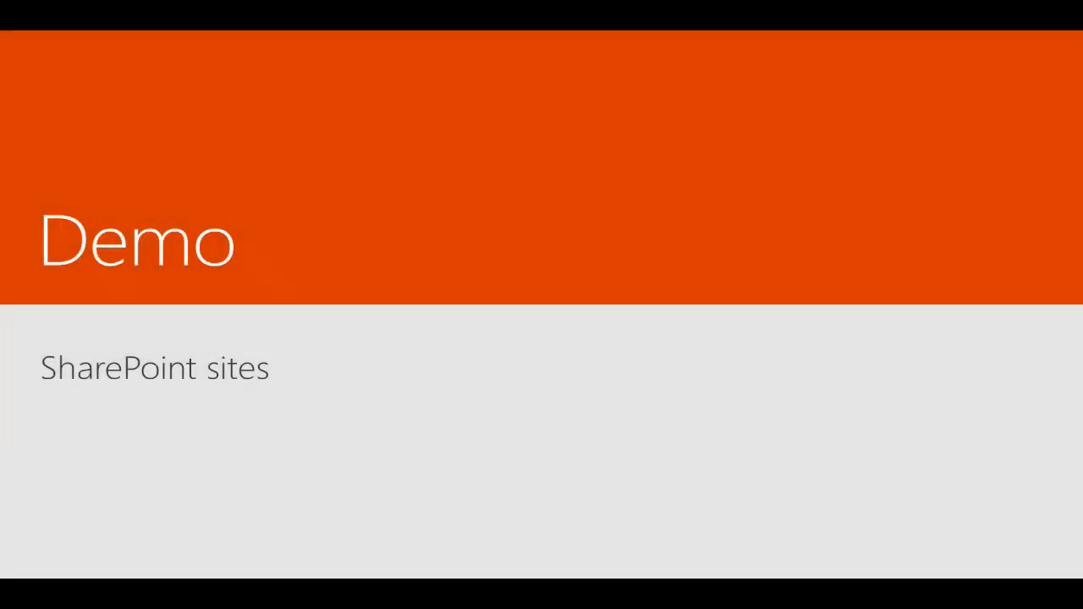
{"action": "key", "text": "Right"}
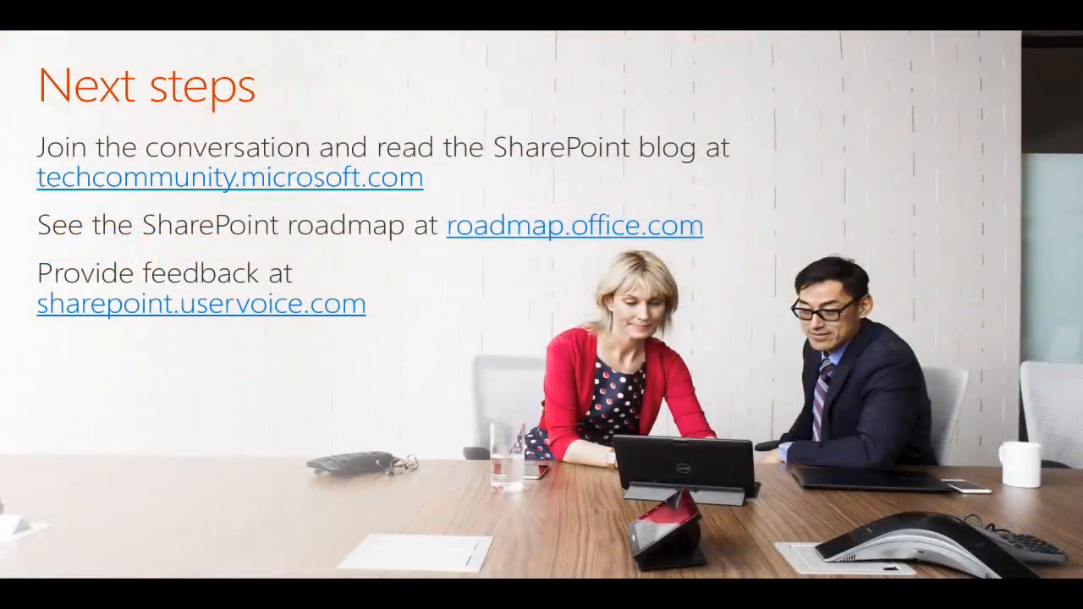